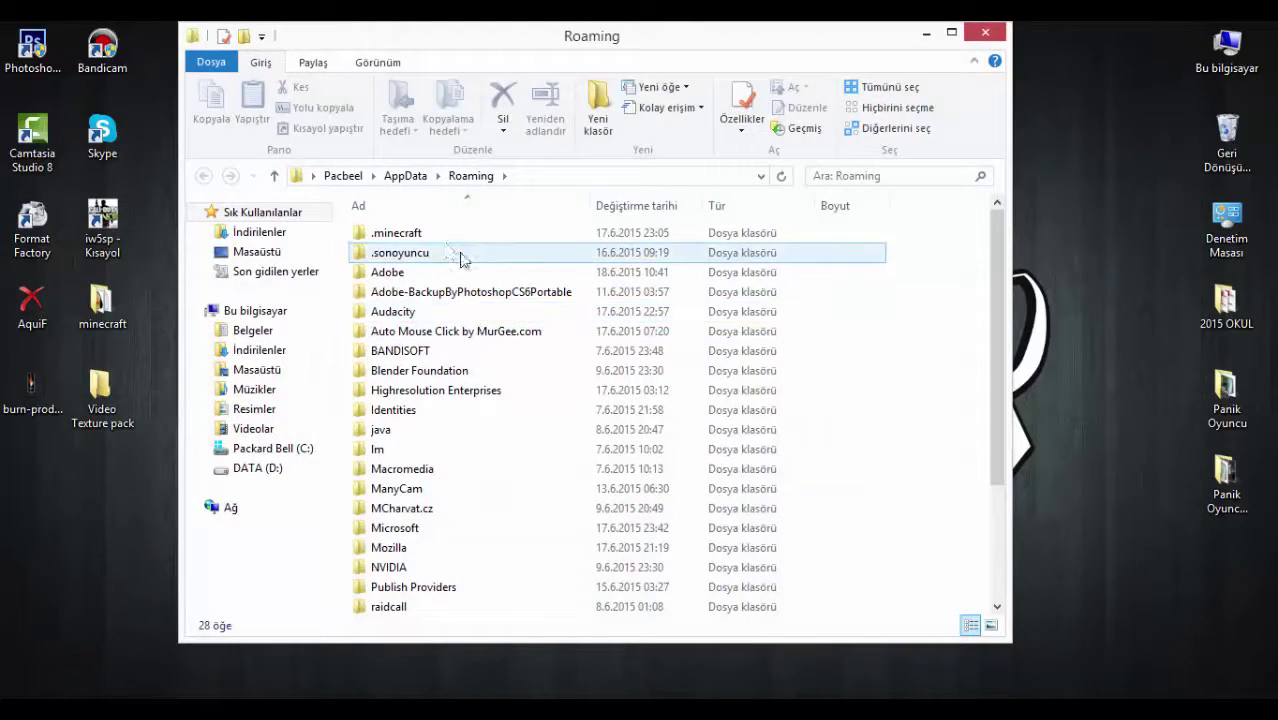
Open 1.7.2.jar from the .minecraft\versions\1.7.2 folder with WinRAR.
double_click(443, 236)
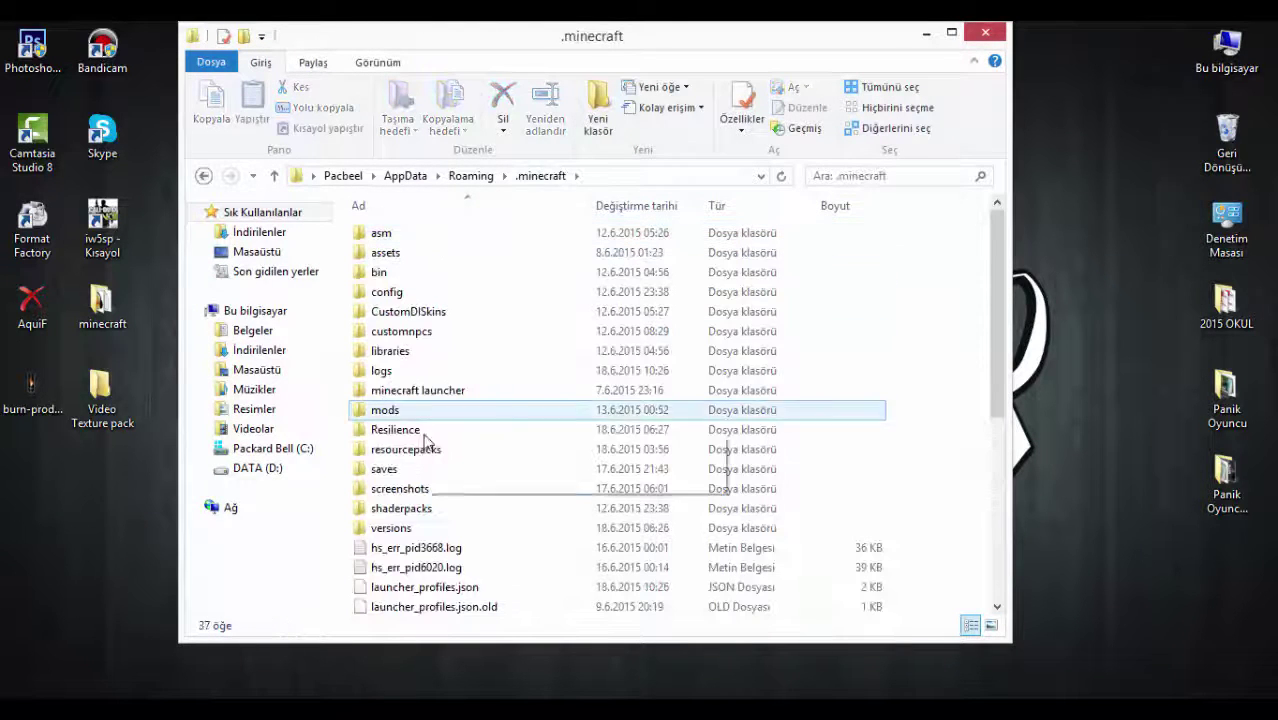
double_click(400, 527)
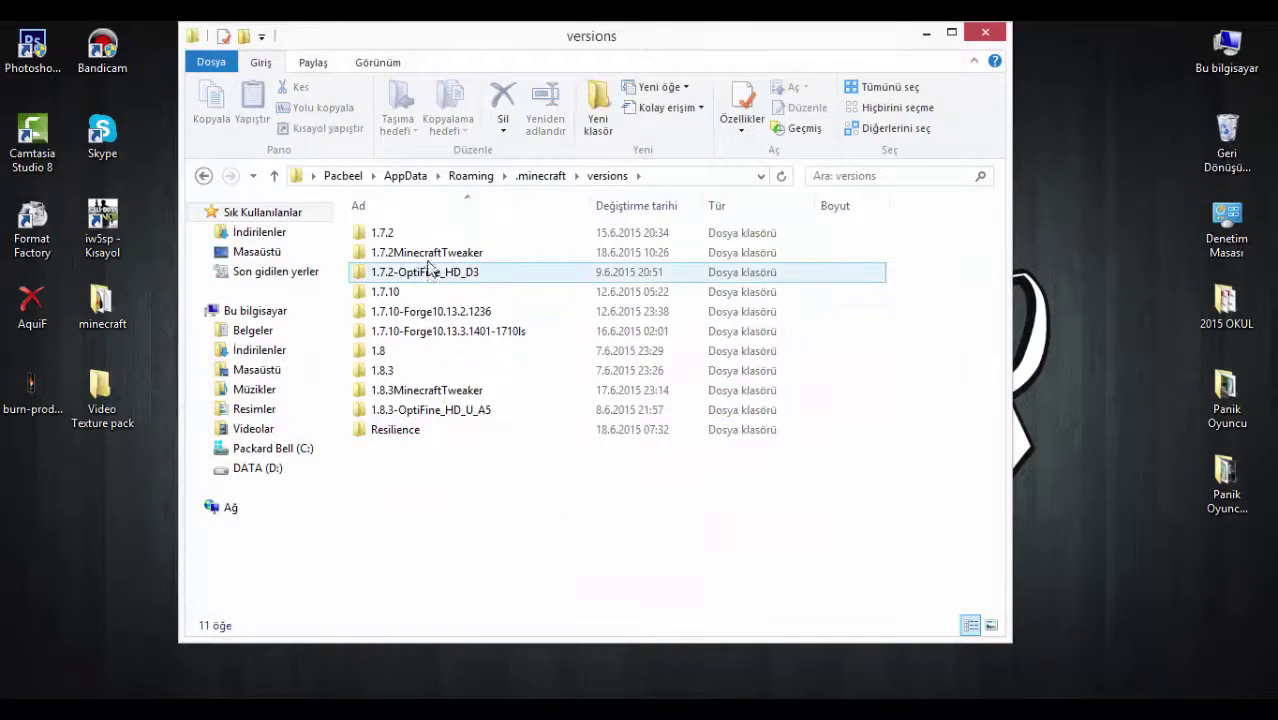
double_click(390, 232)
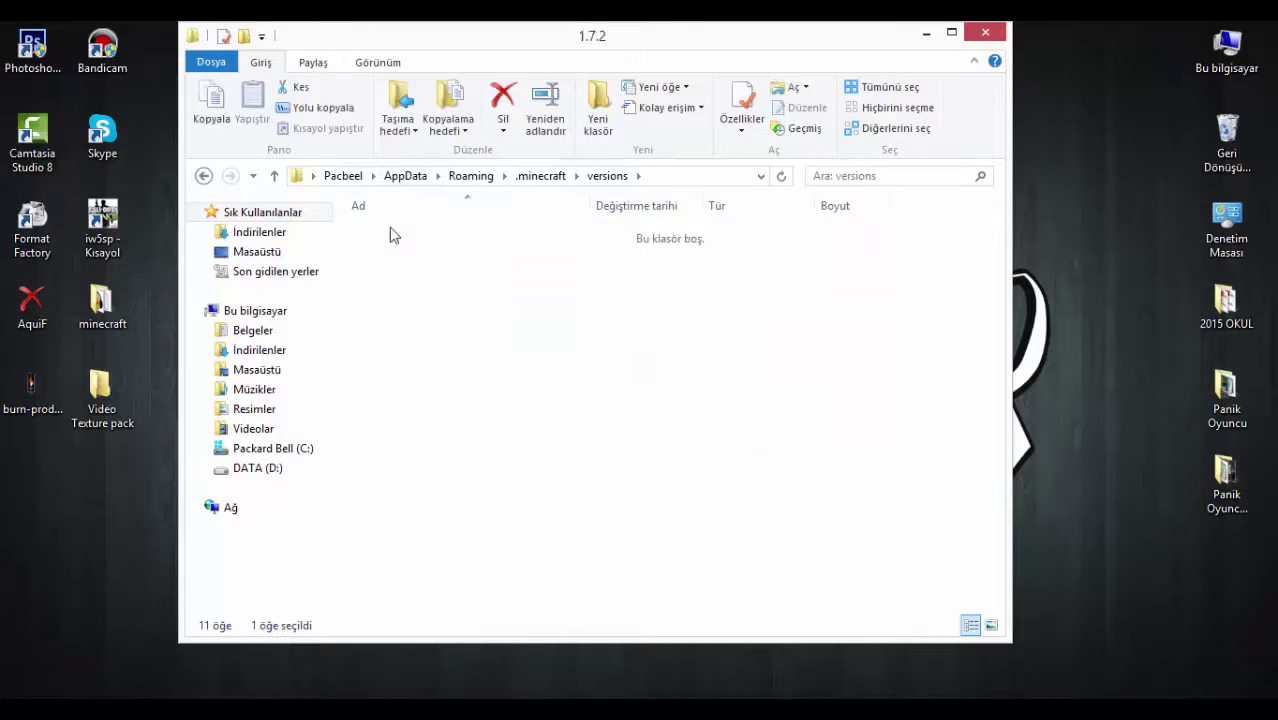
right_click(399, 238)
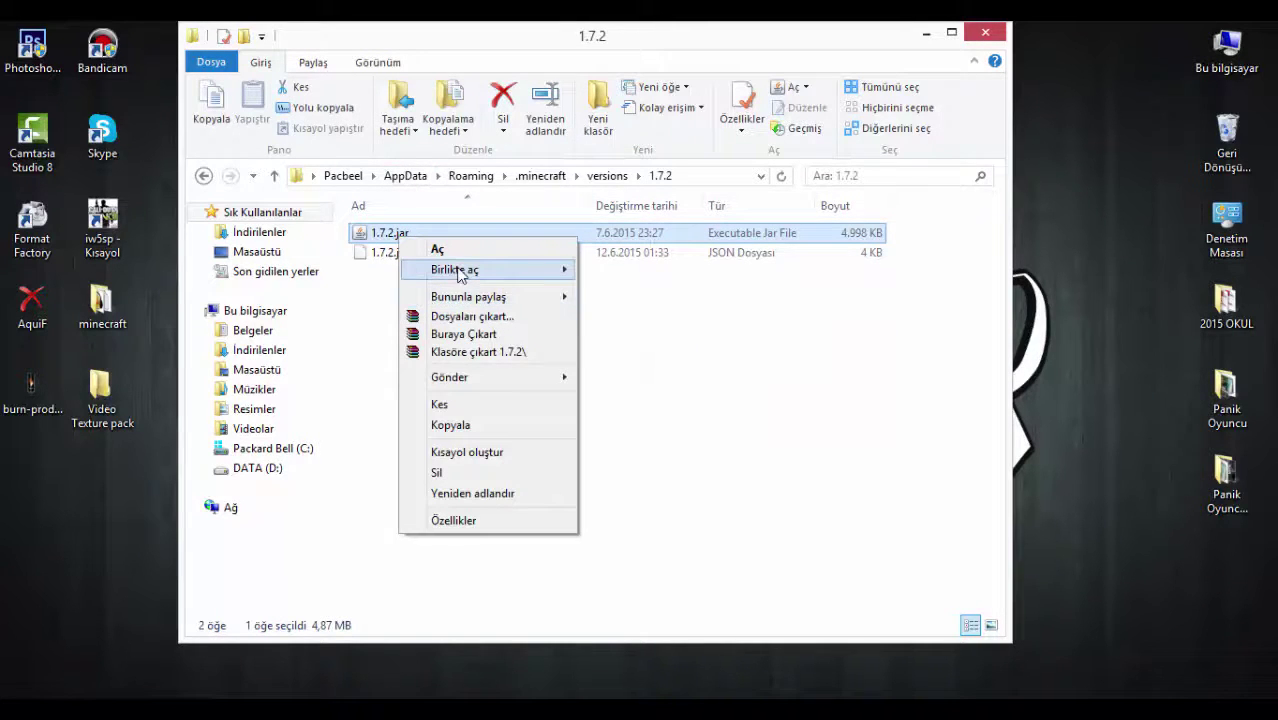
mouse_move(456, 272)
click(603, 290)
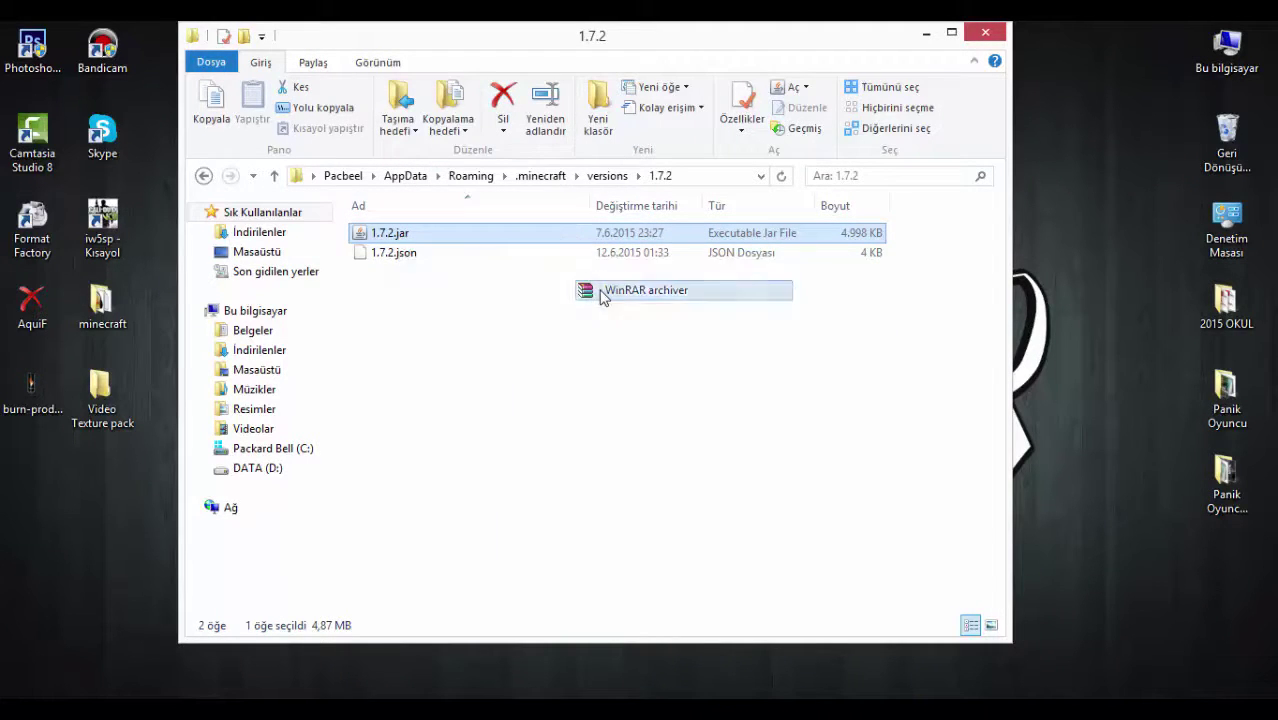
Locate the assets folder in the 1.7.2.jar archive, check its copy in the Video Texture pack folder, and close these windows.
drag(672, 143, 770, 126)
click(393, 296)
drag(394, 302, 366, 293)
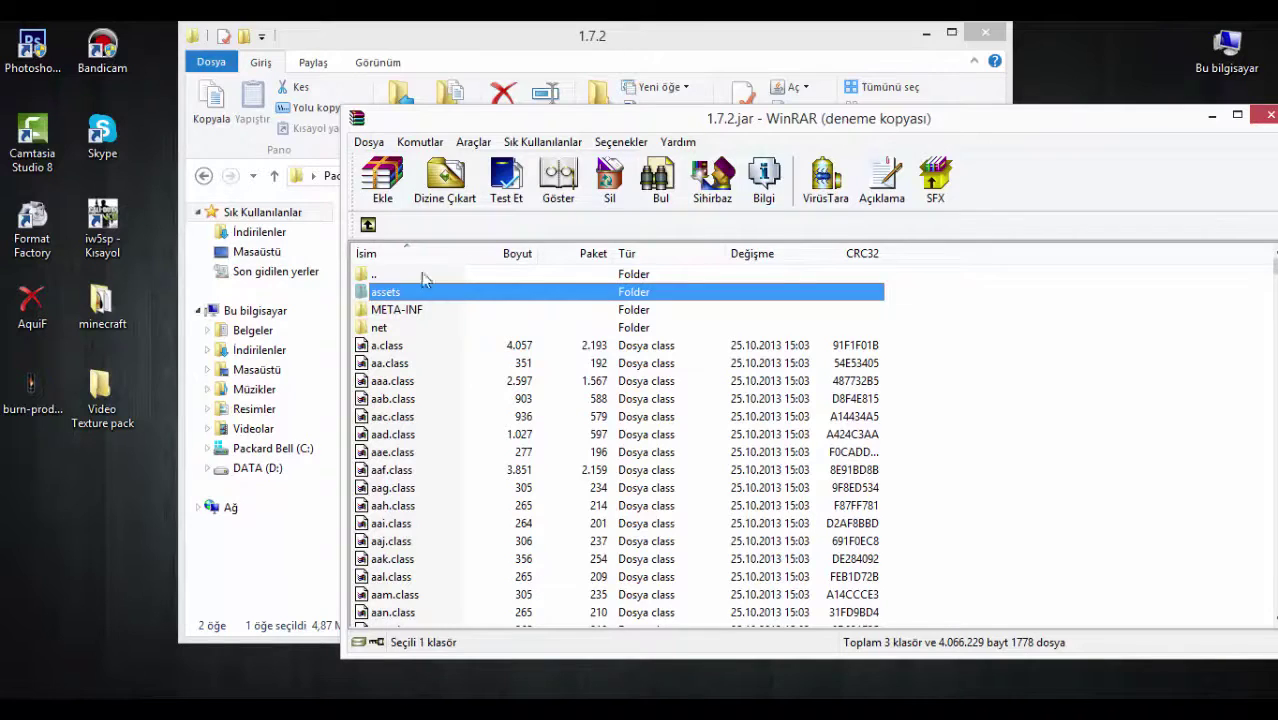
click(1270, 115)
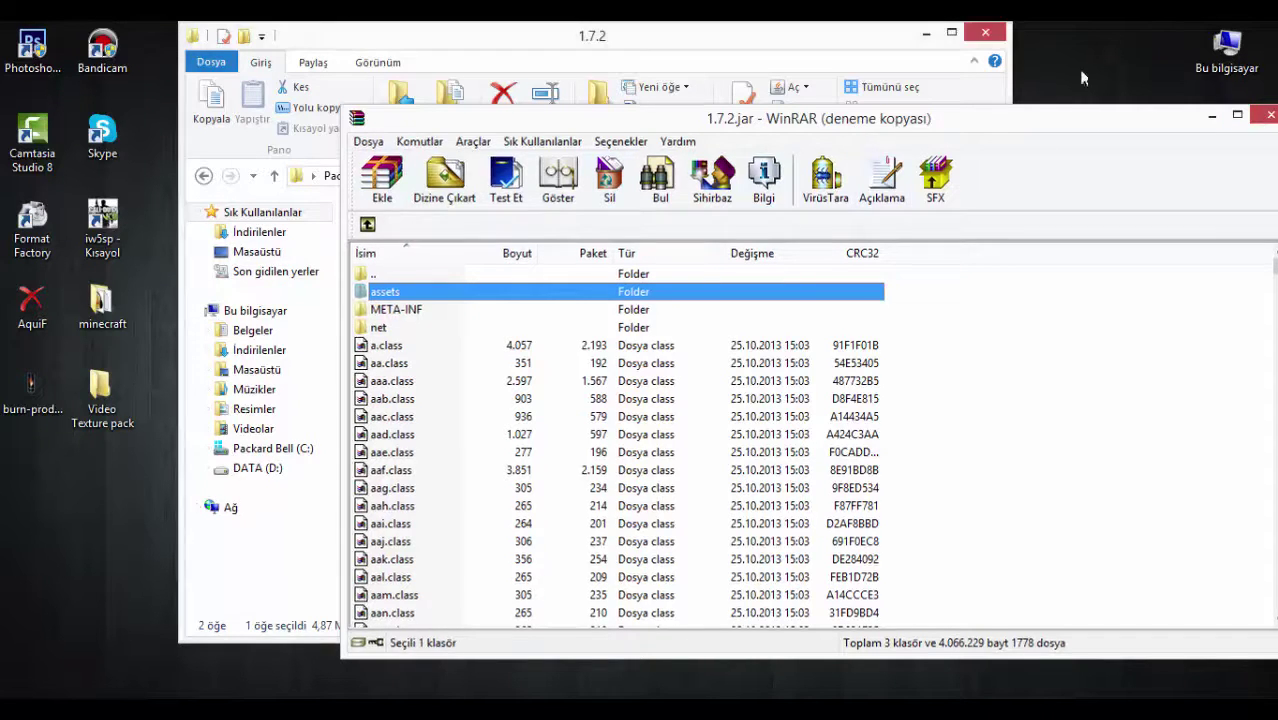
click(997, 38)
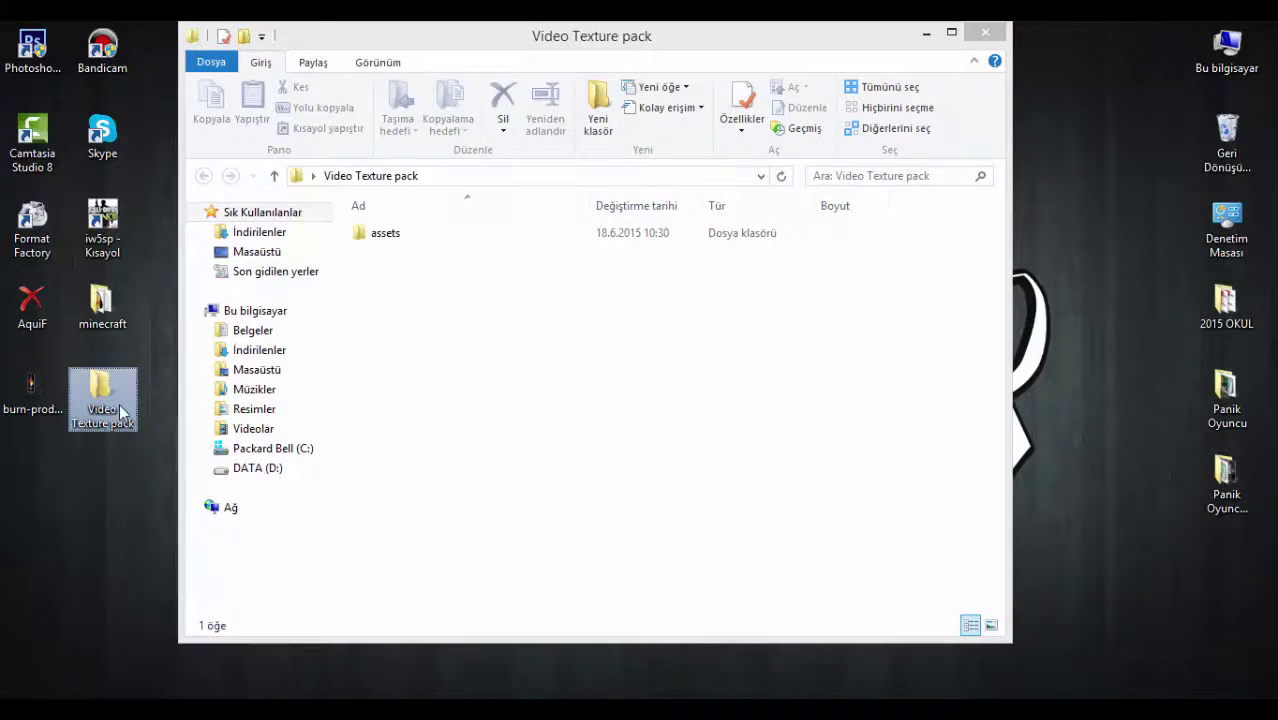
click(985, 33)
Open the AkiF PvP resource pack folder in D:\oyunlar\minecraft\Kaynak Paketler.
double_click(1226, 48)
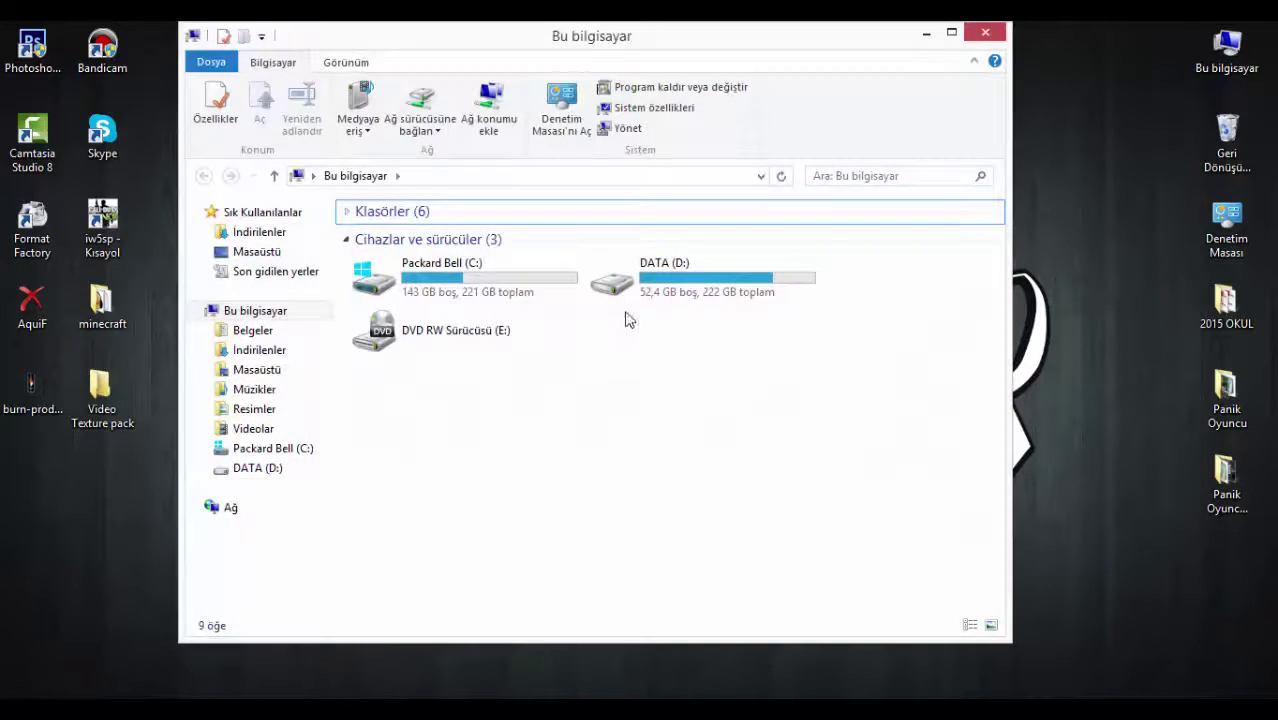
click(648, 299)
double_click(648, 296)
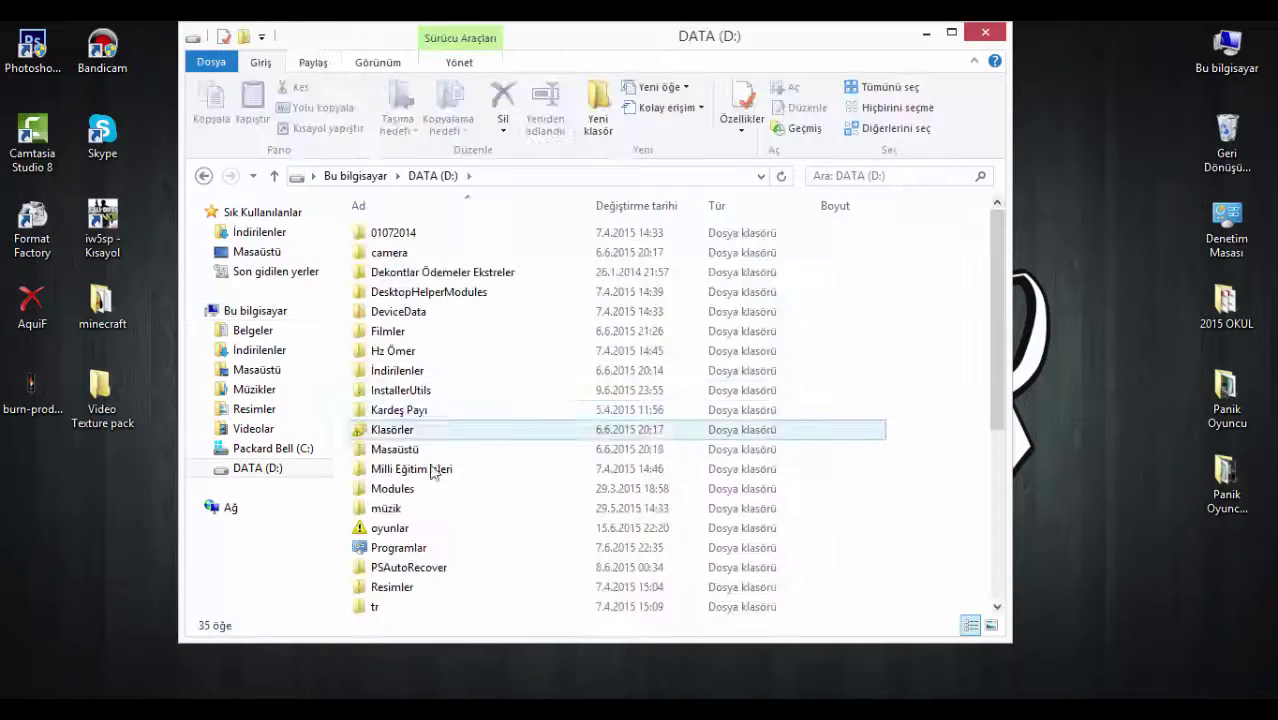
double_click(422, 531)
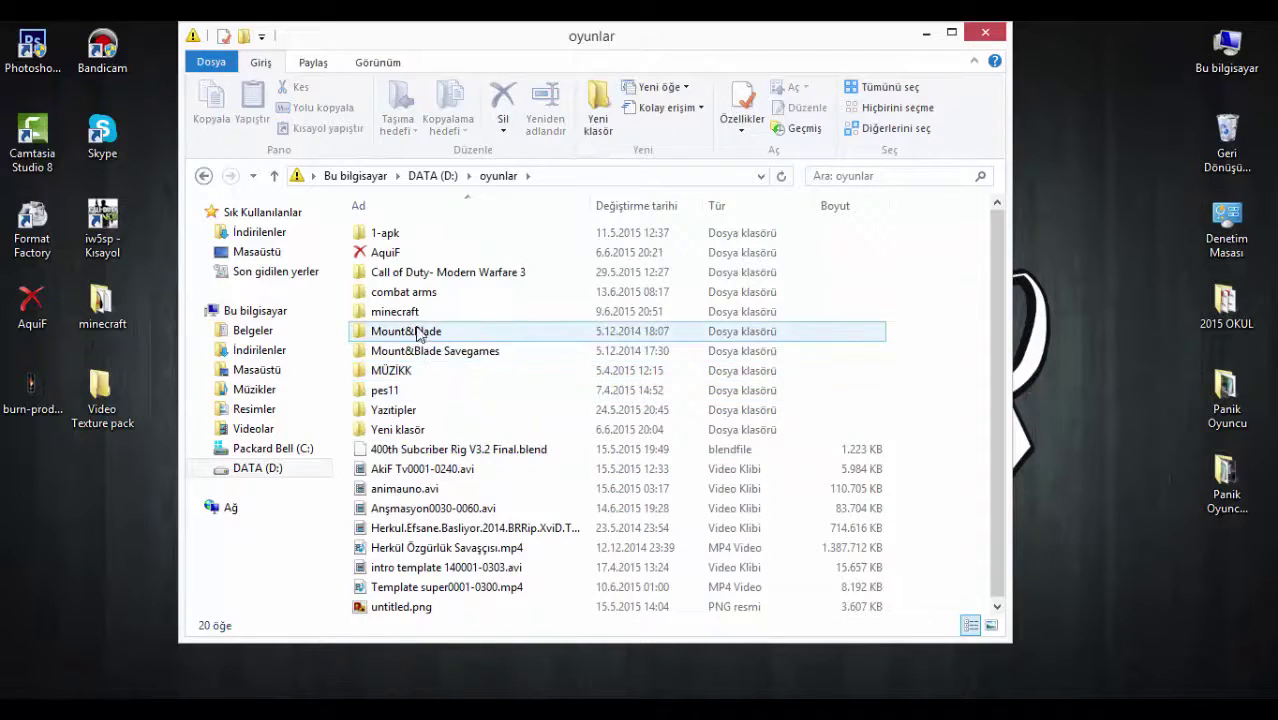
double_click(415, 314)
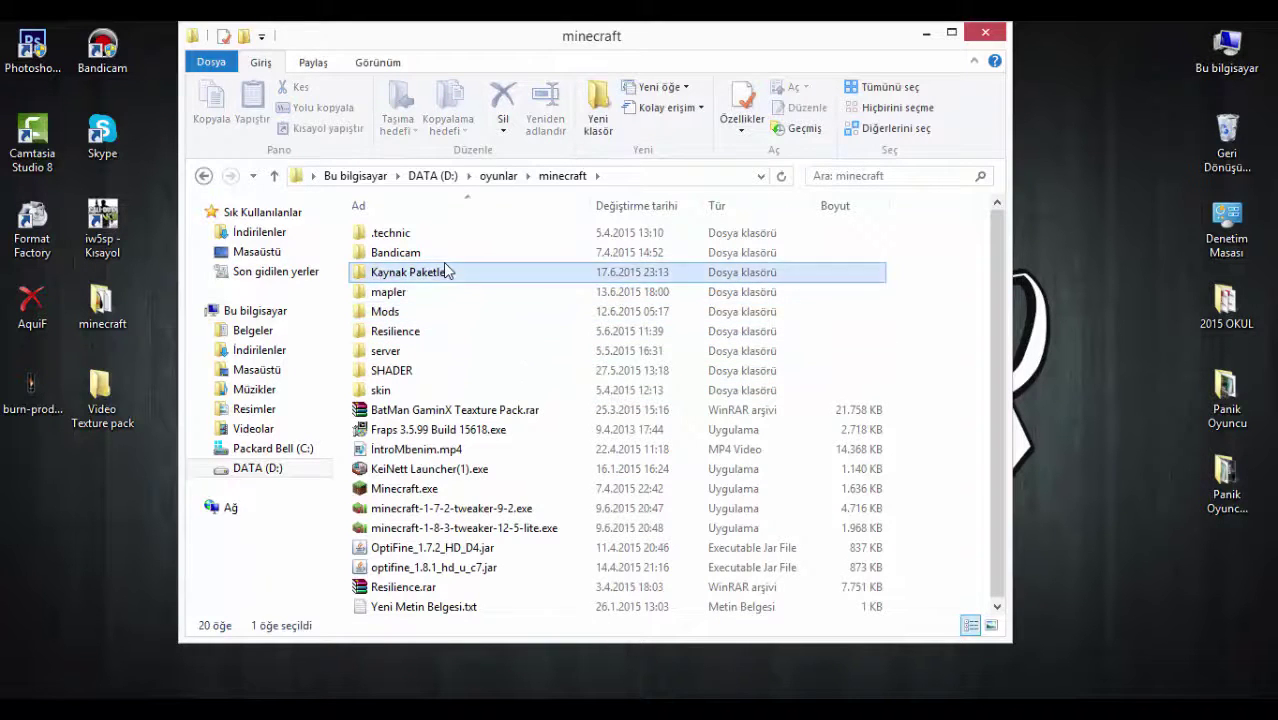
double_click(436, 272)
double_click(430, 272)
drag(485, 380, 409, 415)
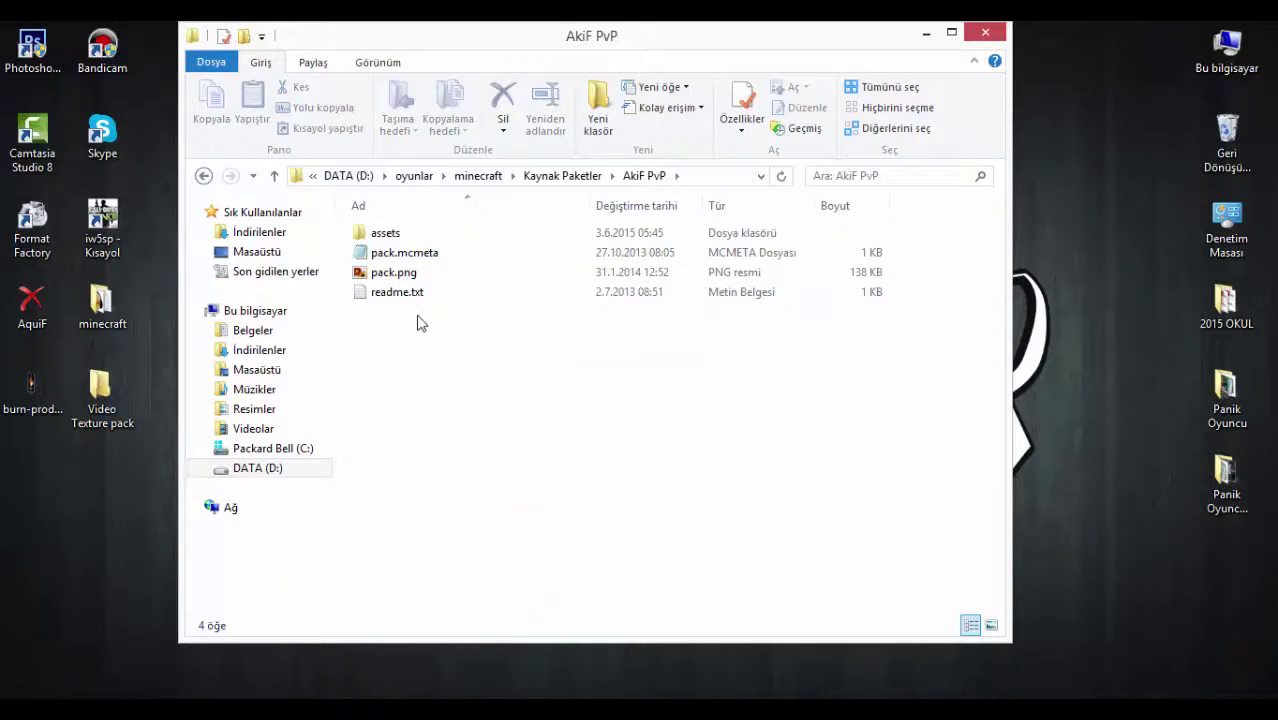
Copy pack.mcmeta, pack.png and readme.txt into the Video Texture pack folder on the desktop and close the source window.
drag(417, 326, 115, 403)
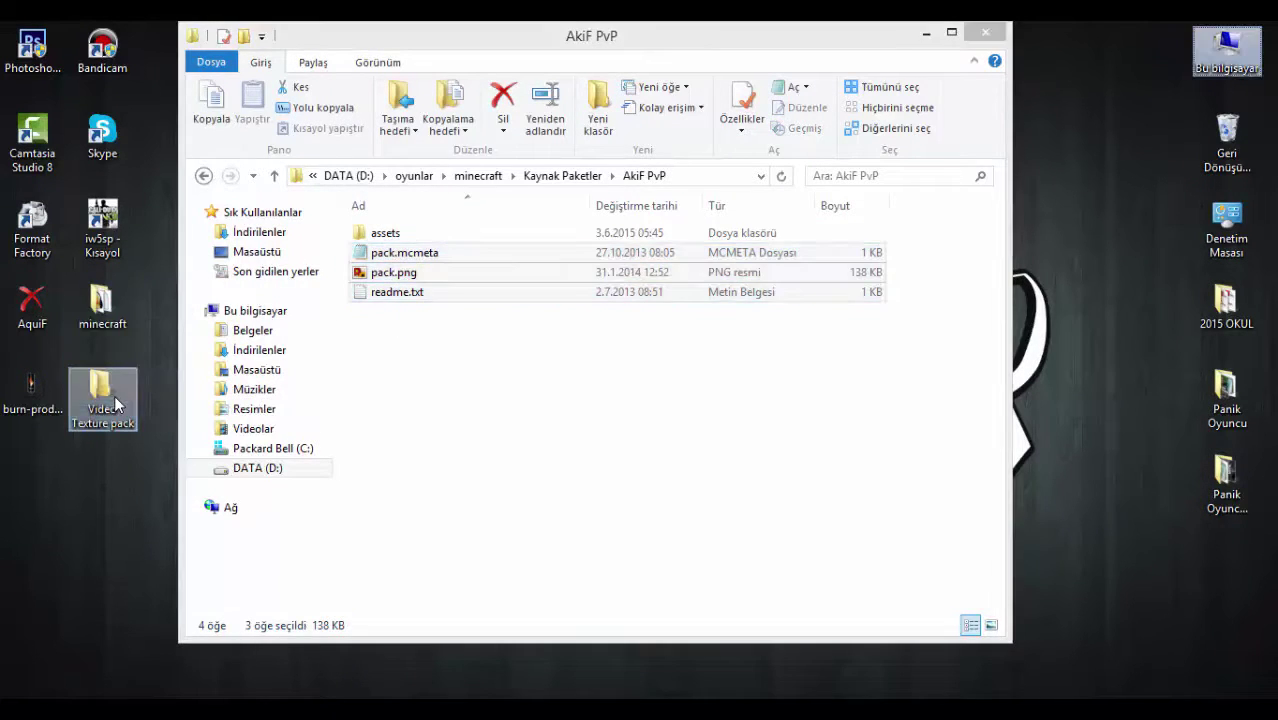
click(709, 373)
click(985, 33)
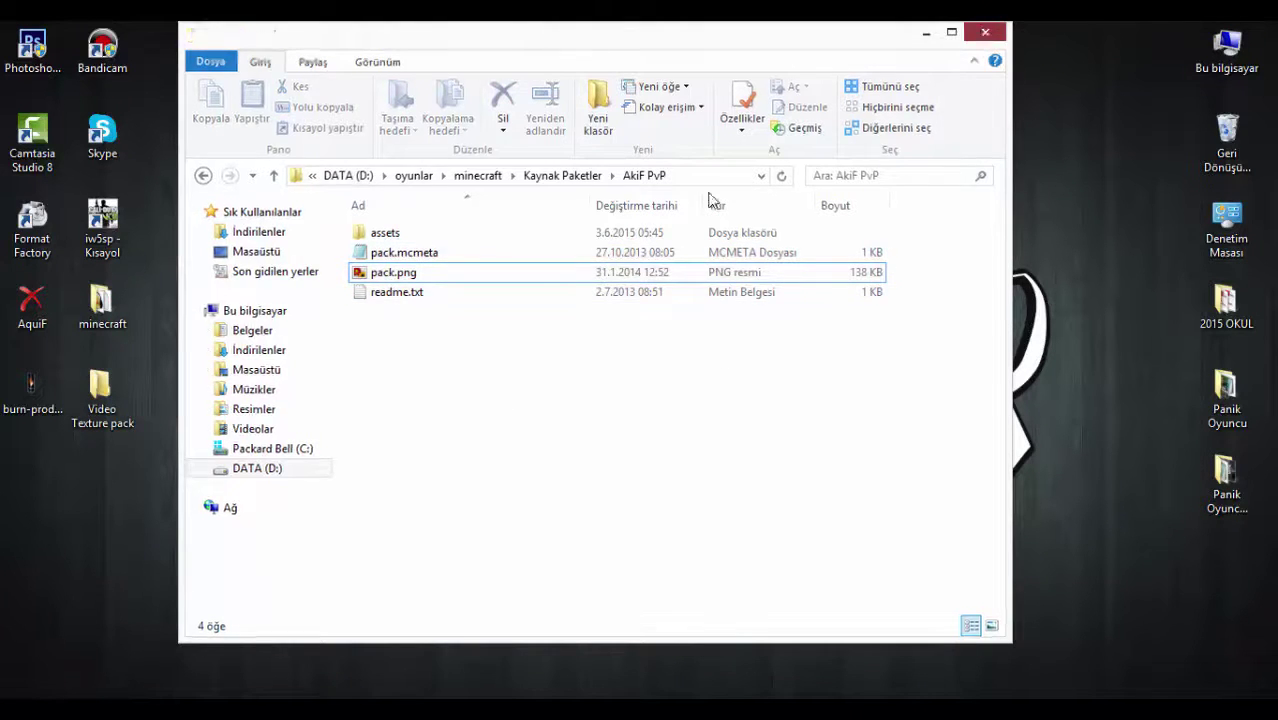
Browse the Video Texture pack folder to assets\minecraft\textures\items and select apple_golden.png.
double_click(102, 395)
drag(440, 416, 583, 190)
drag(627, 45, 800, 72)
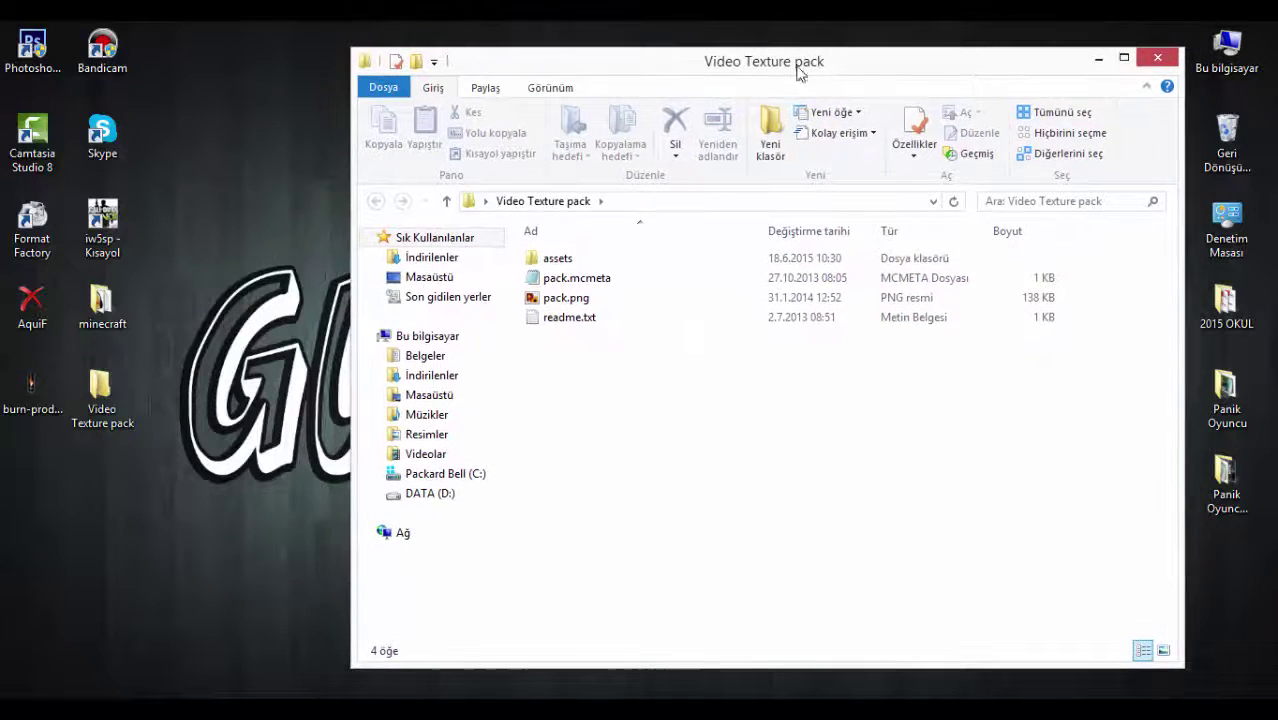
double_click(598, 256)
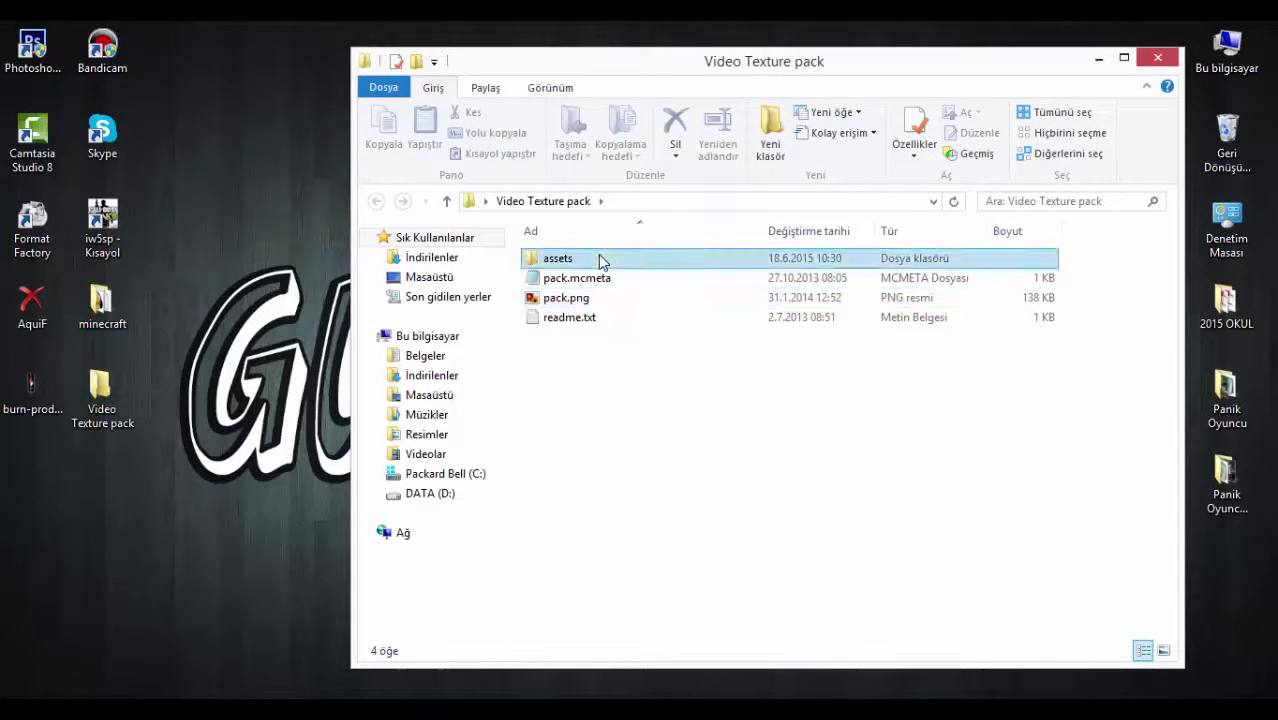
double_click(599, 258)
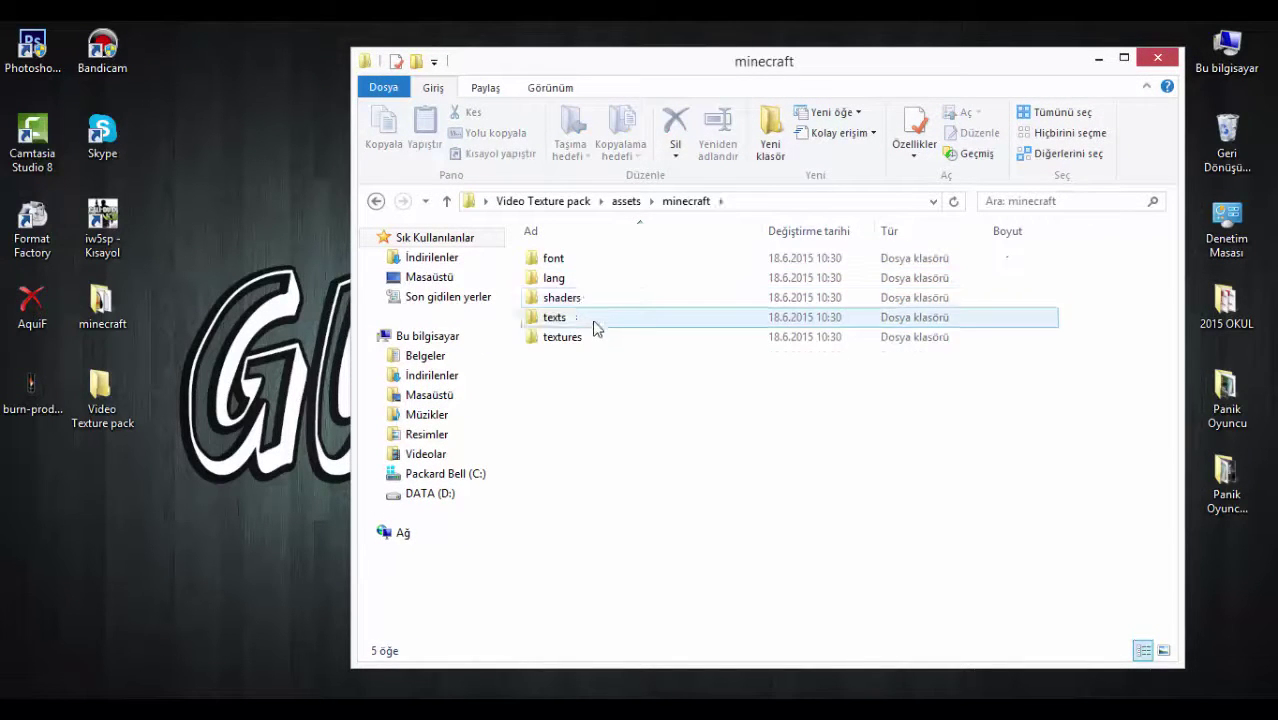
double_click(594, 318)
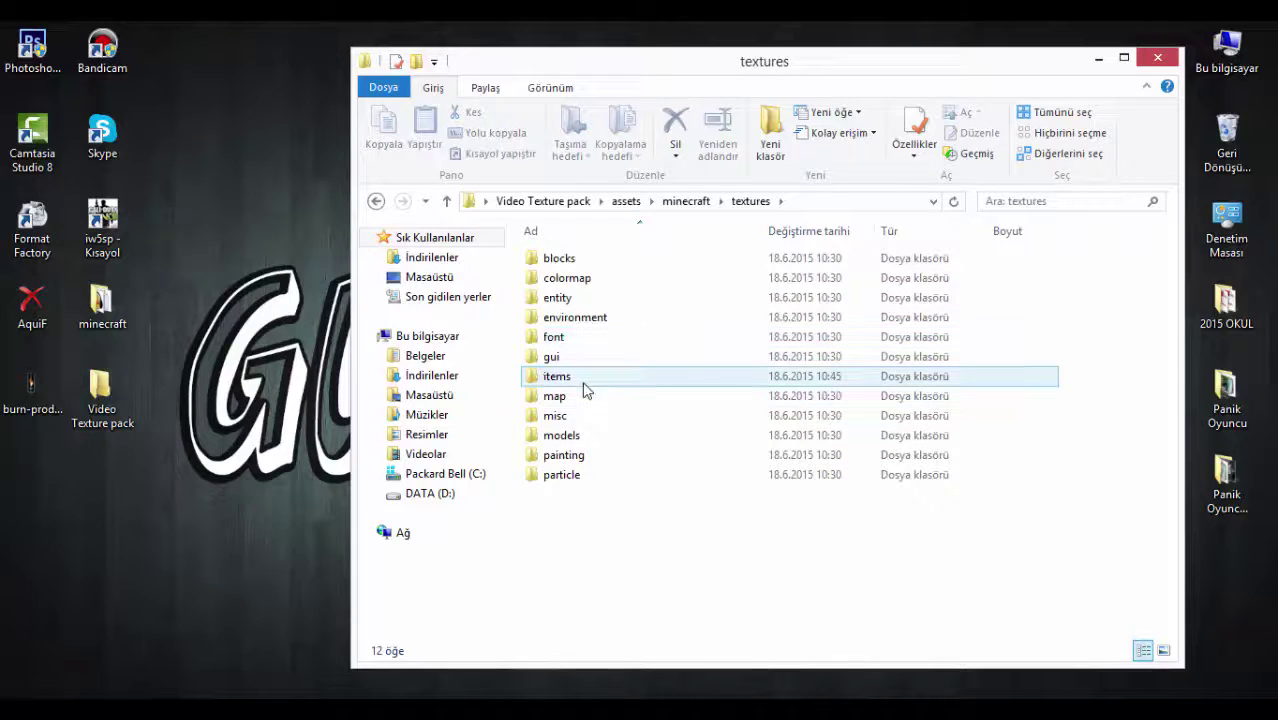
double_click(586, 390)
click(700, 265)
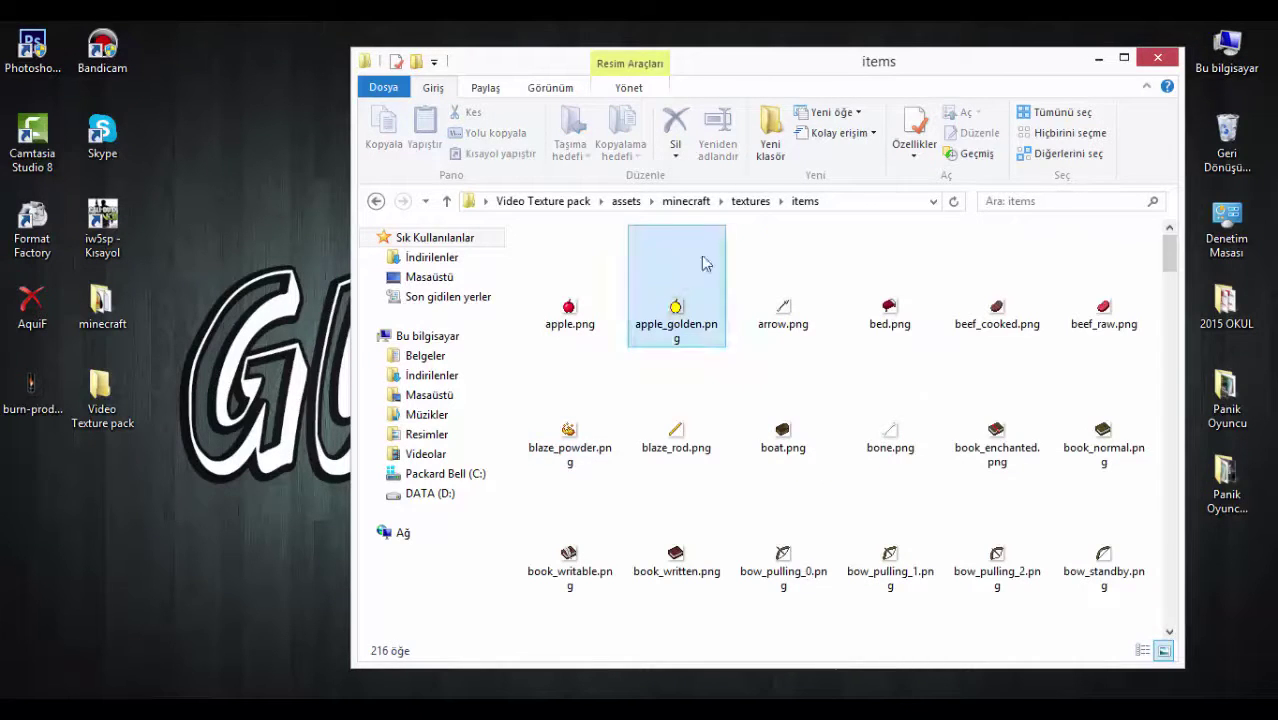
key(Return)
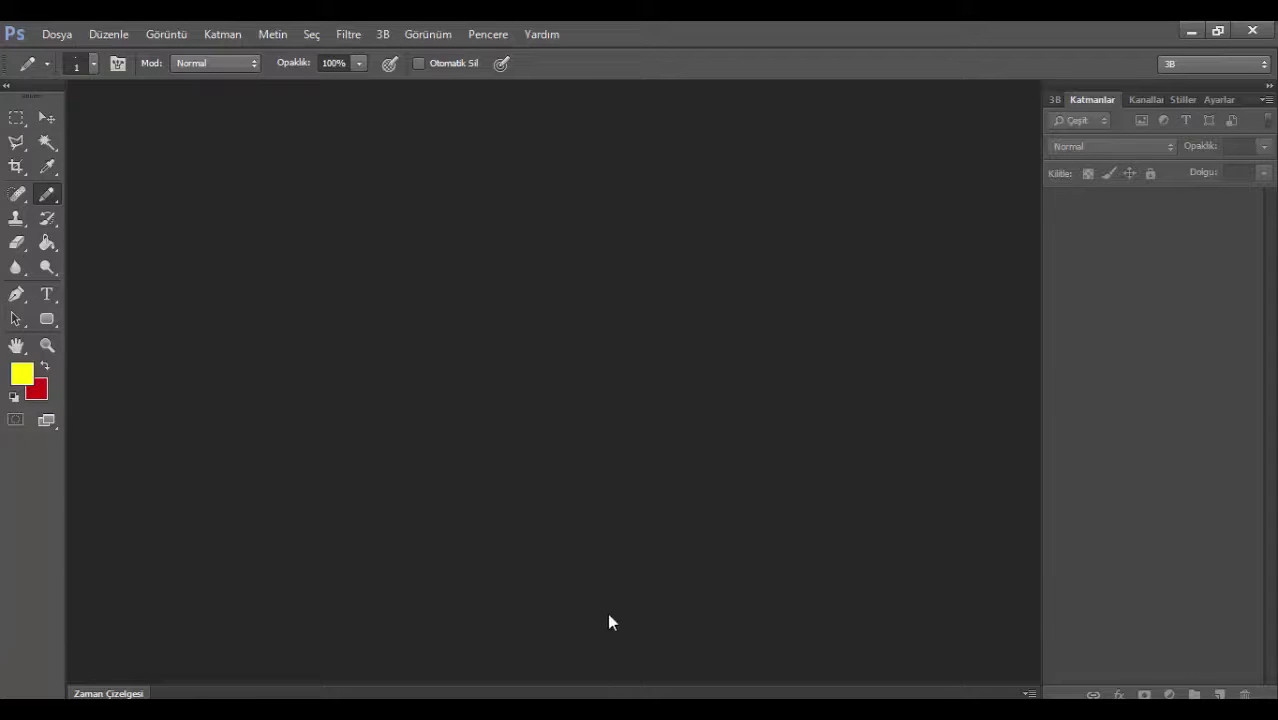
Switch to Photoshop and open apple_golden.png from the items folder.
key(o)
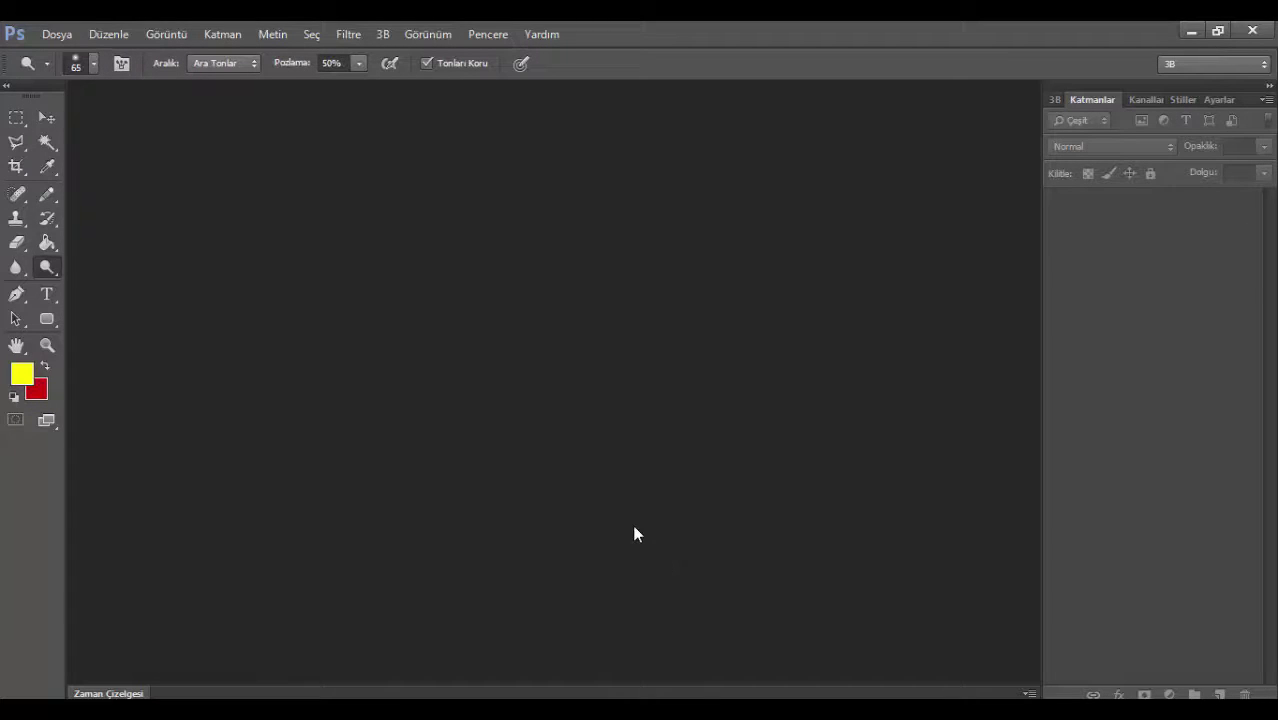
key(ctrl+o)
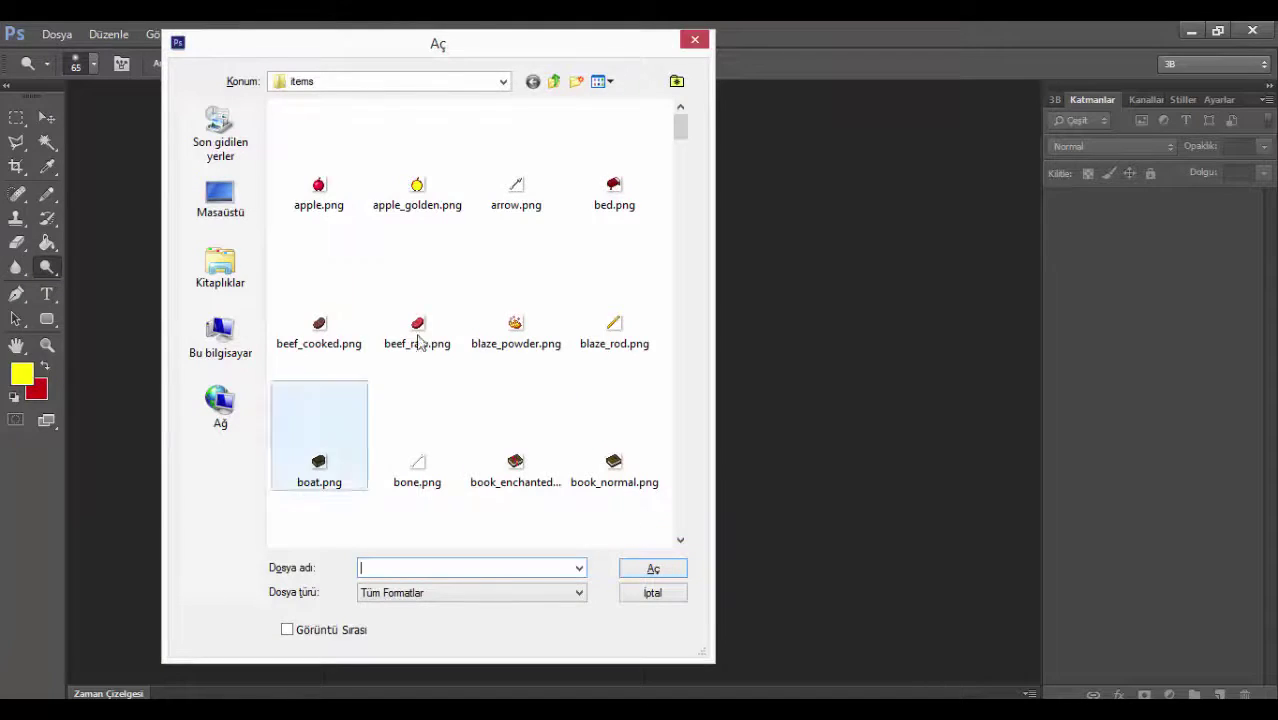
click(446, 157)
click(682, 567)
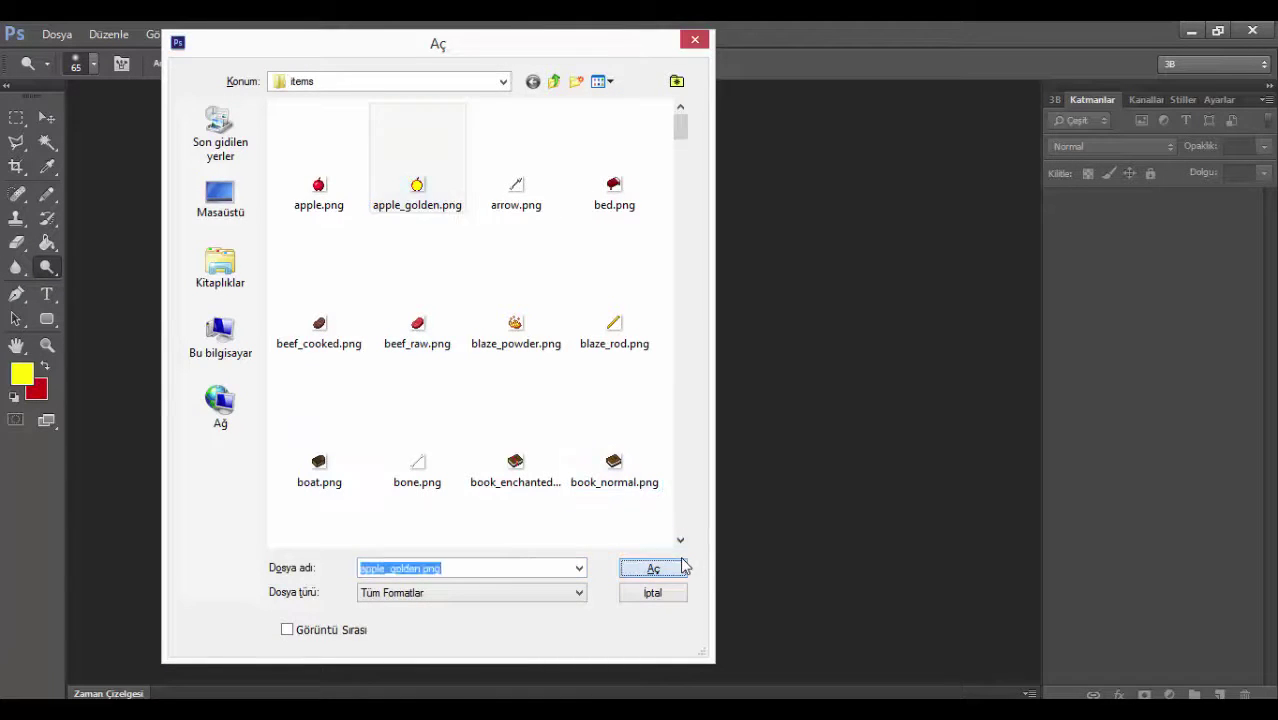
key(z)
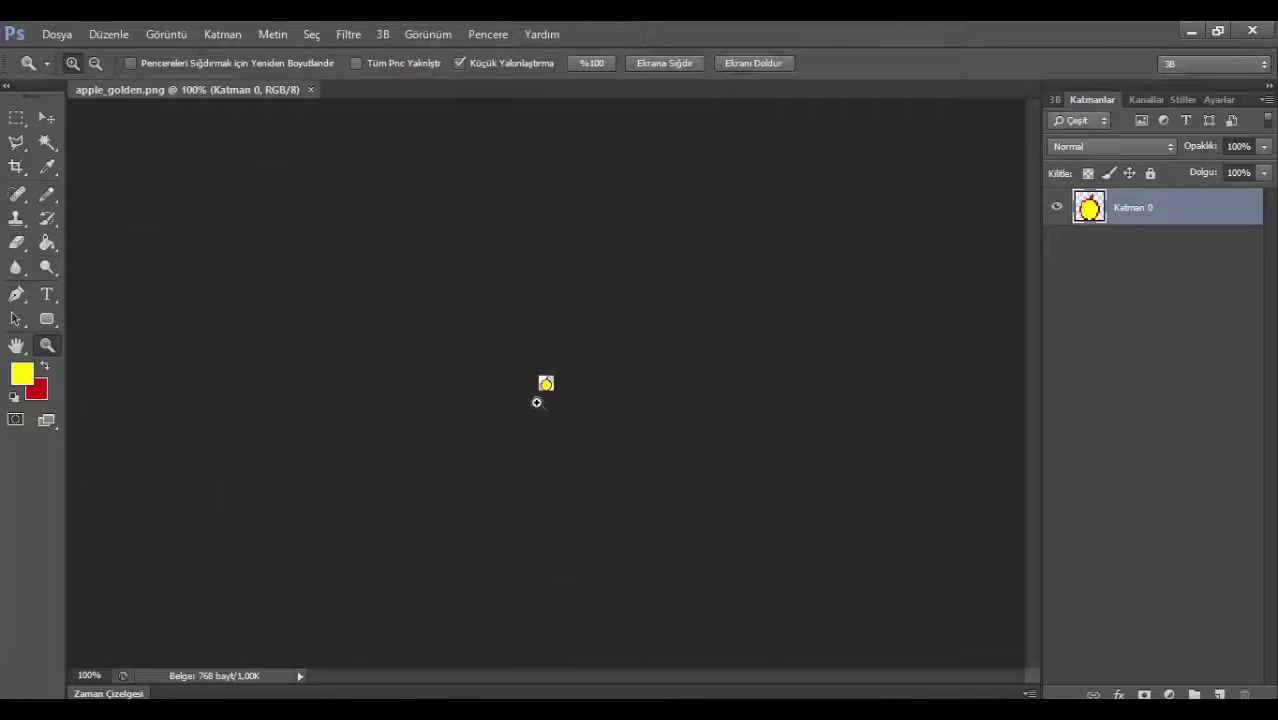
right_click(547, 388)
click(576, 401)
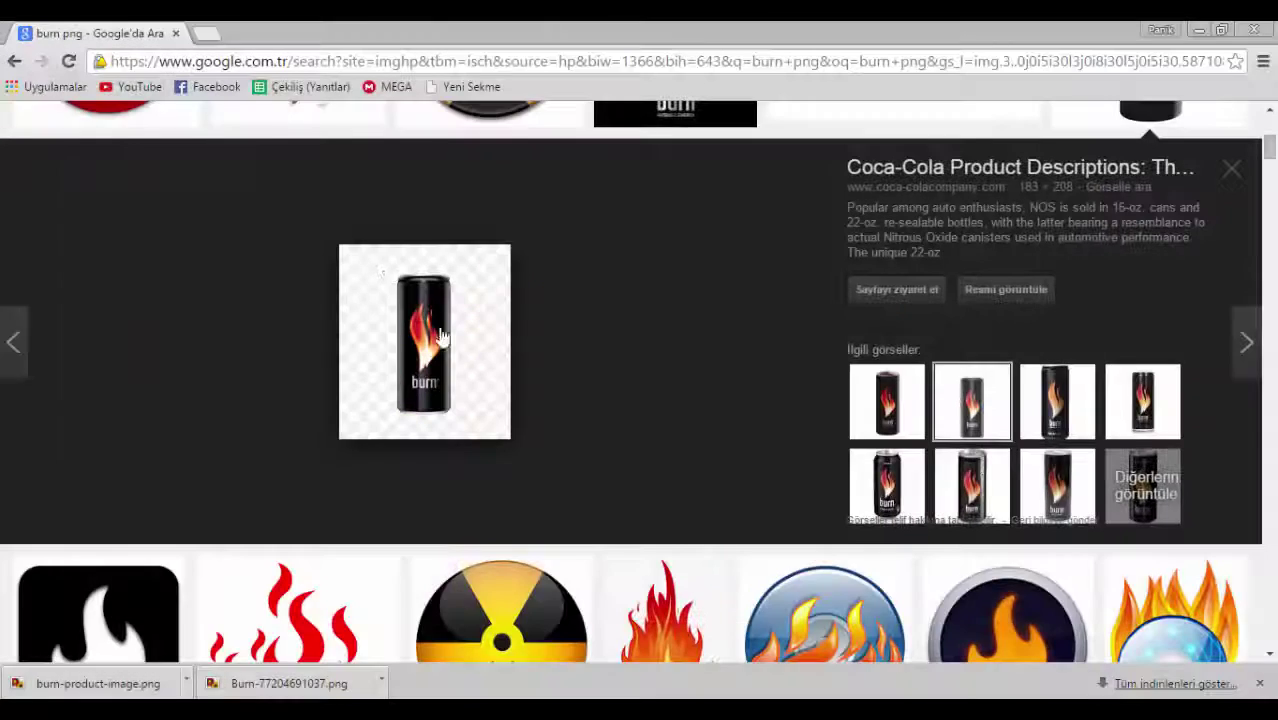
View the burn can picture in the browser's image results and open burn-product-image.png from the desktop in Photoshop.
scroll(400, 217, up, 5)
scroll(354, 191, down, 5)
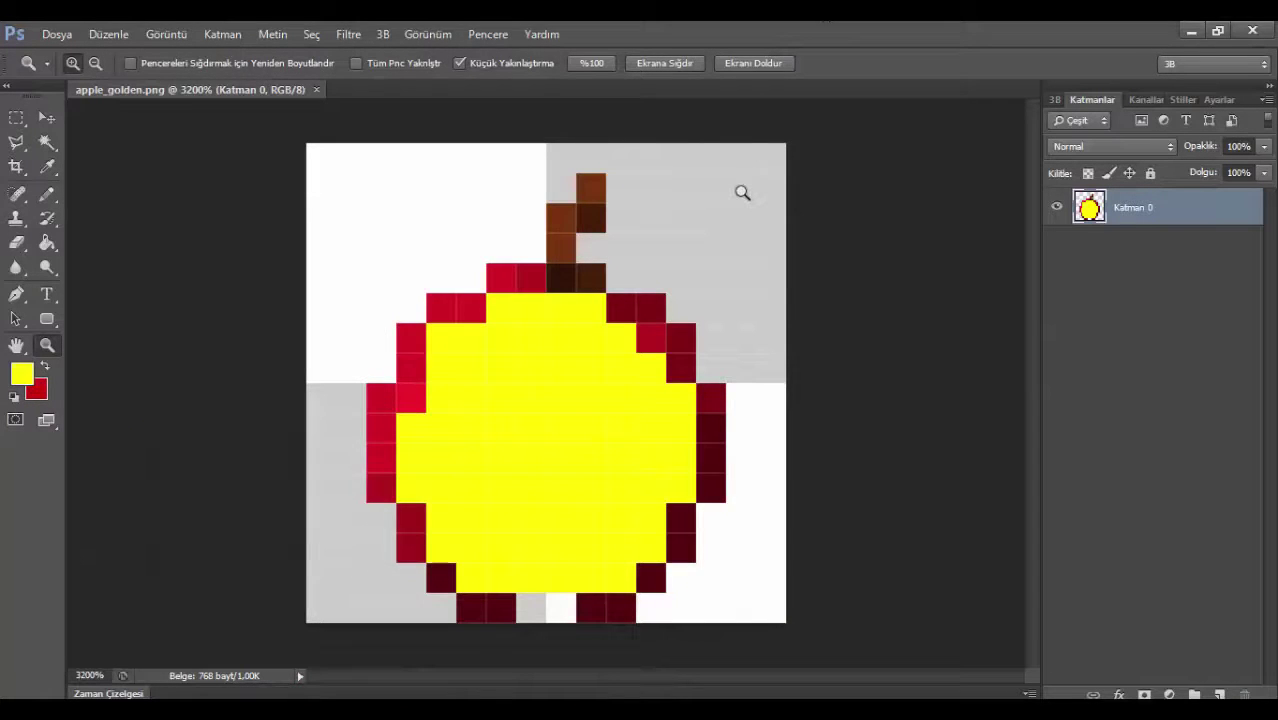
key(ctrl+o)
click(214, 205)
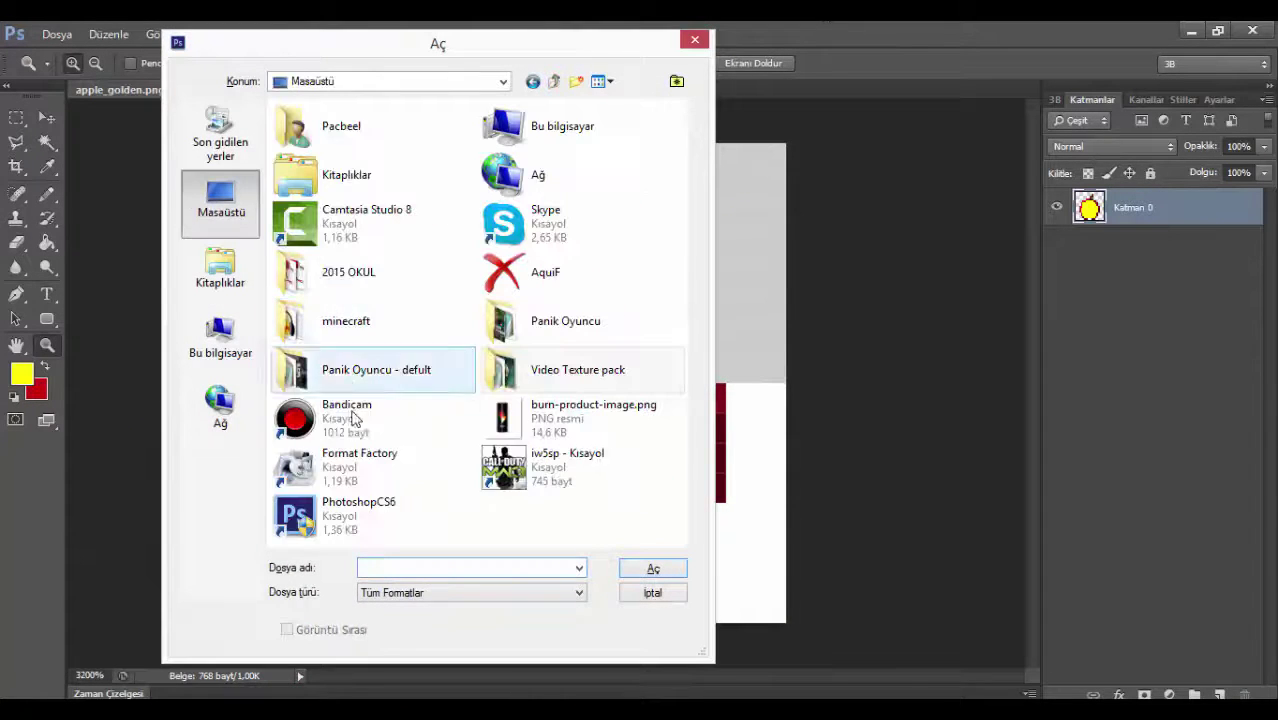
click(580, 418)
click(660, 568)
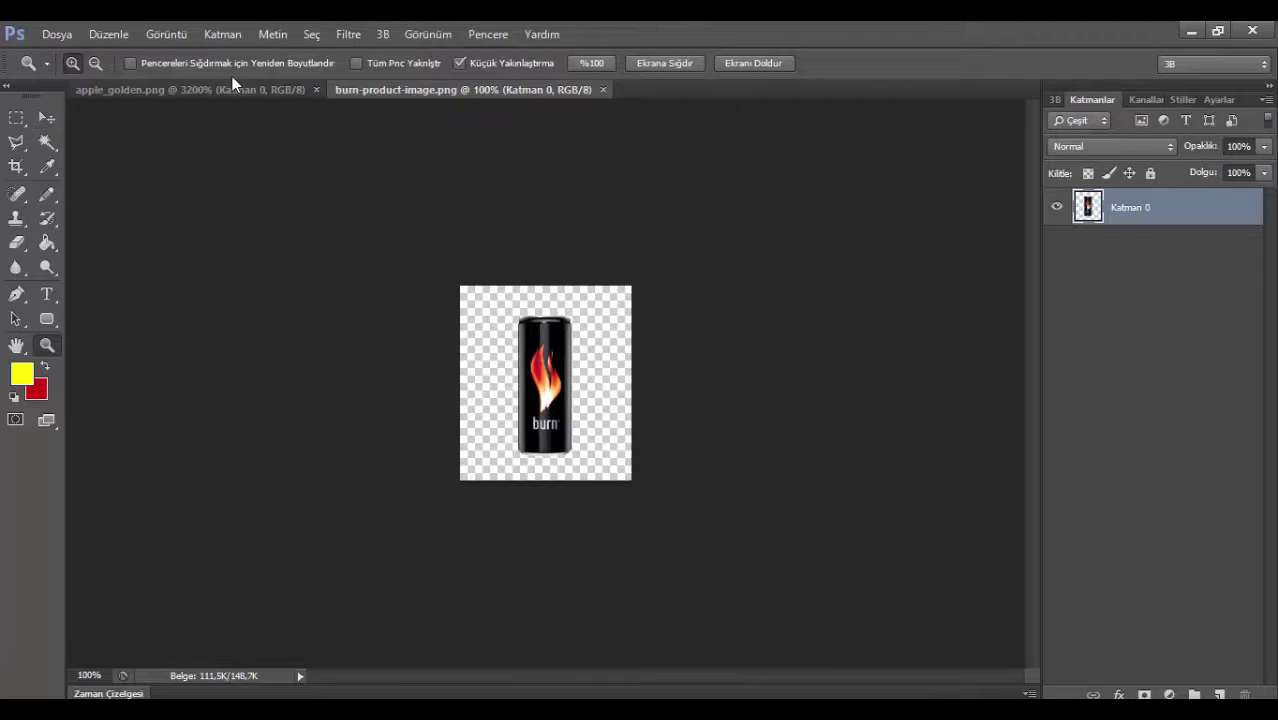
Check the pixel dimensions of burn-product-image.png in the Image Size dialog.
click(190, 34)
click(245, 165)
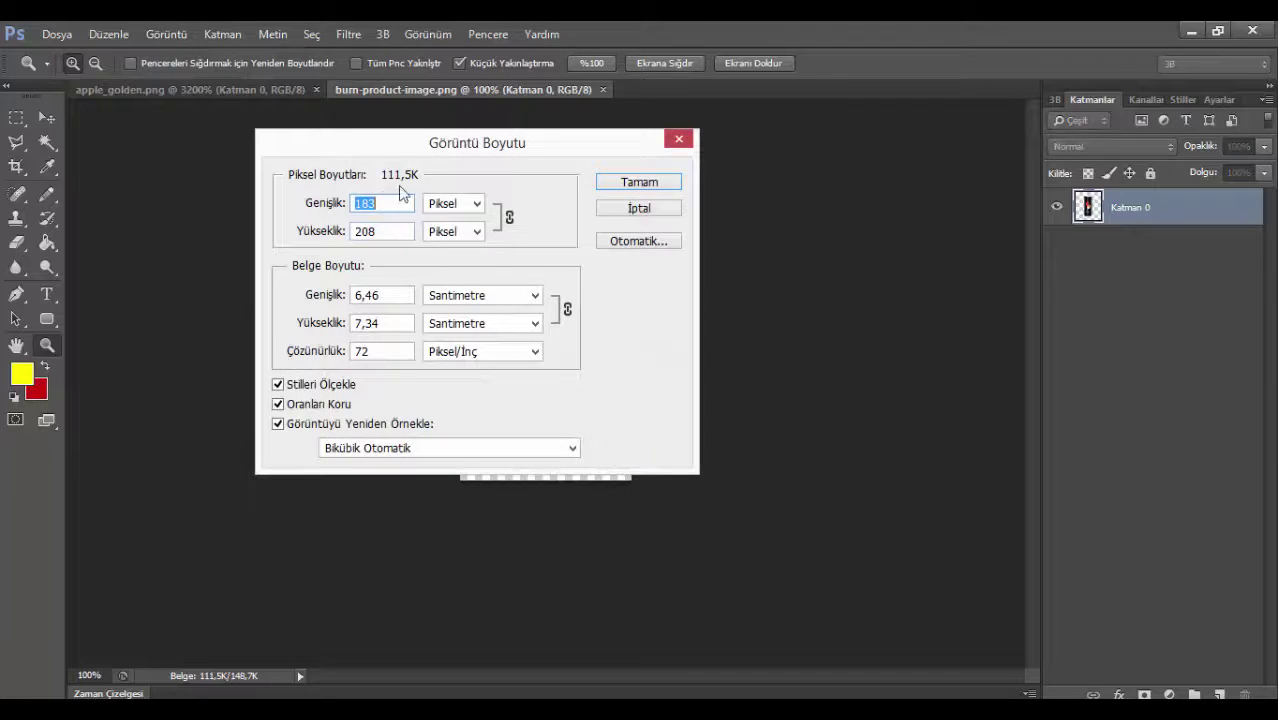
click(686, 143)
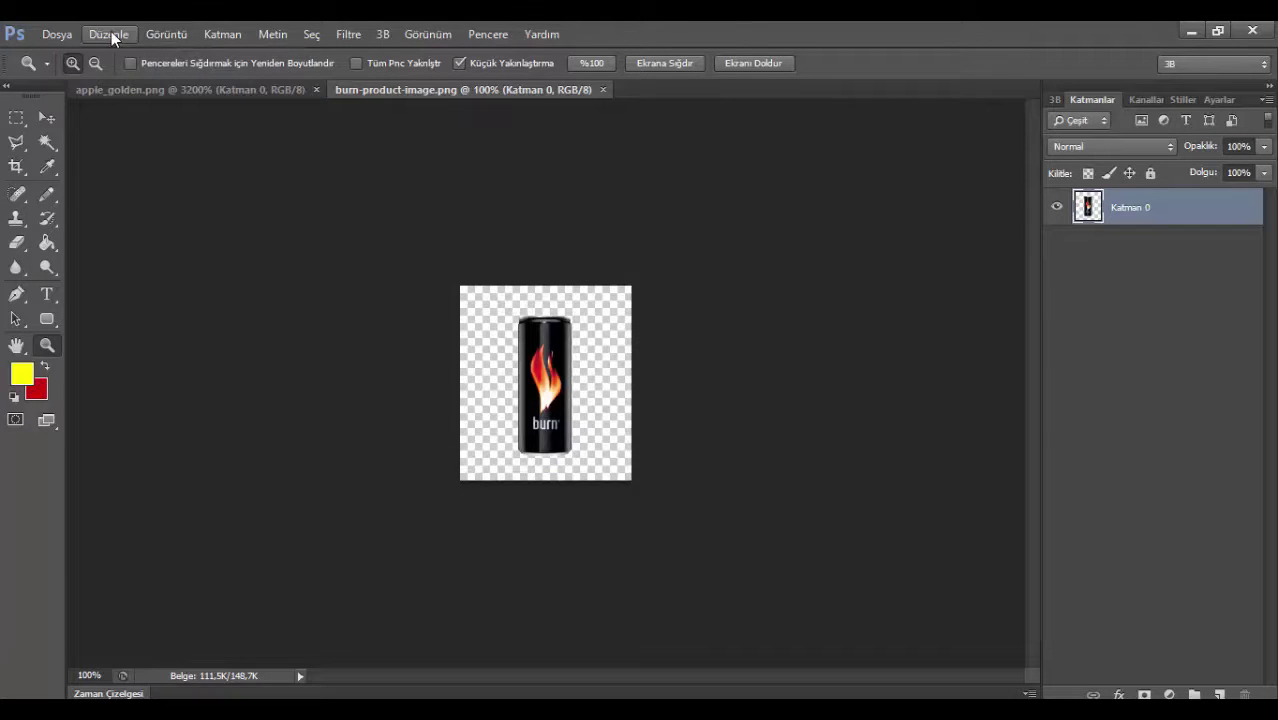
Resize the apple_golden.png image to 190 × 190 pixels with proportions constrained.
click(219, 86)
click(166, 34)
click(215, 170)
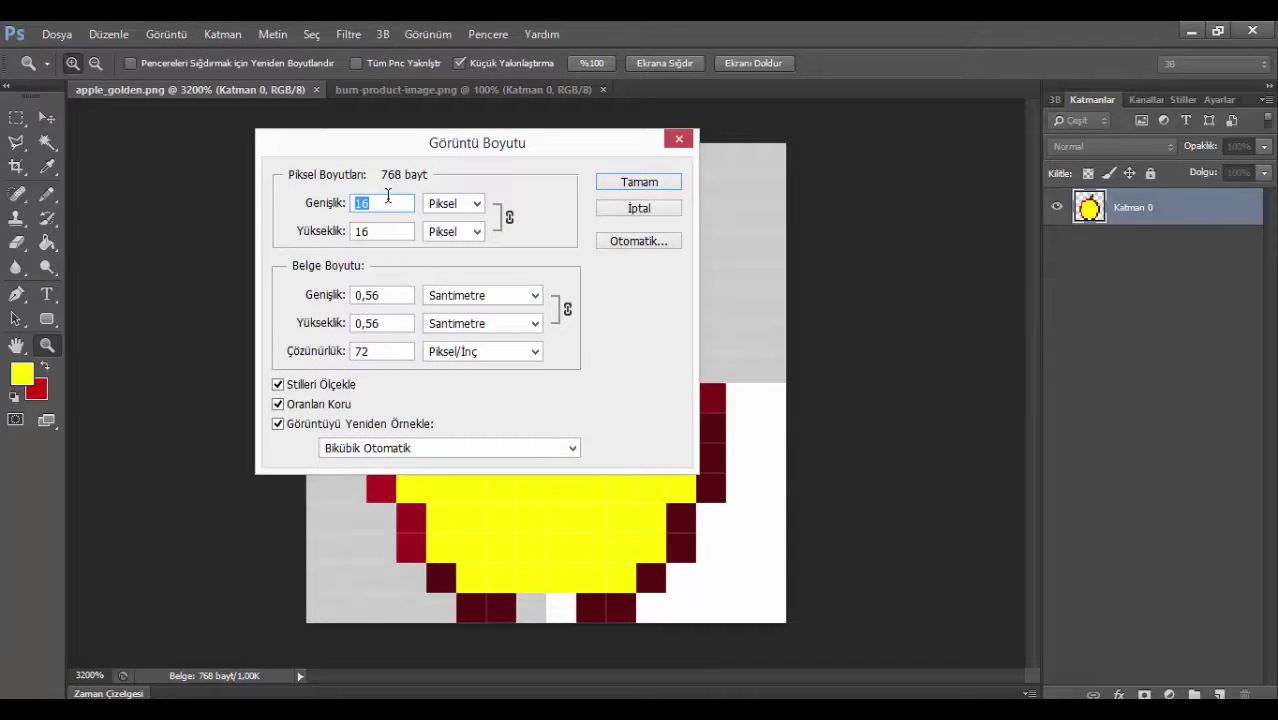
text(190)
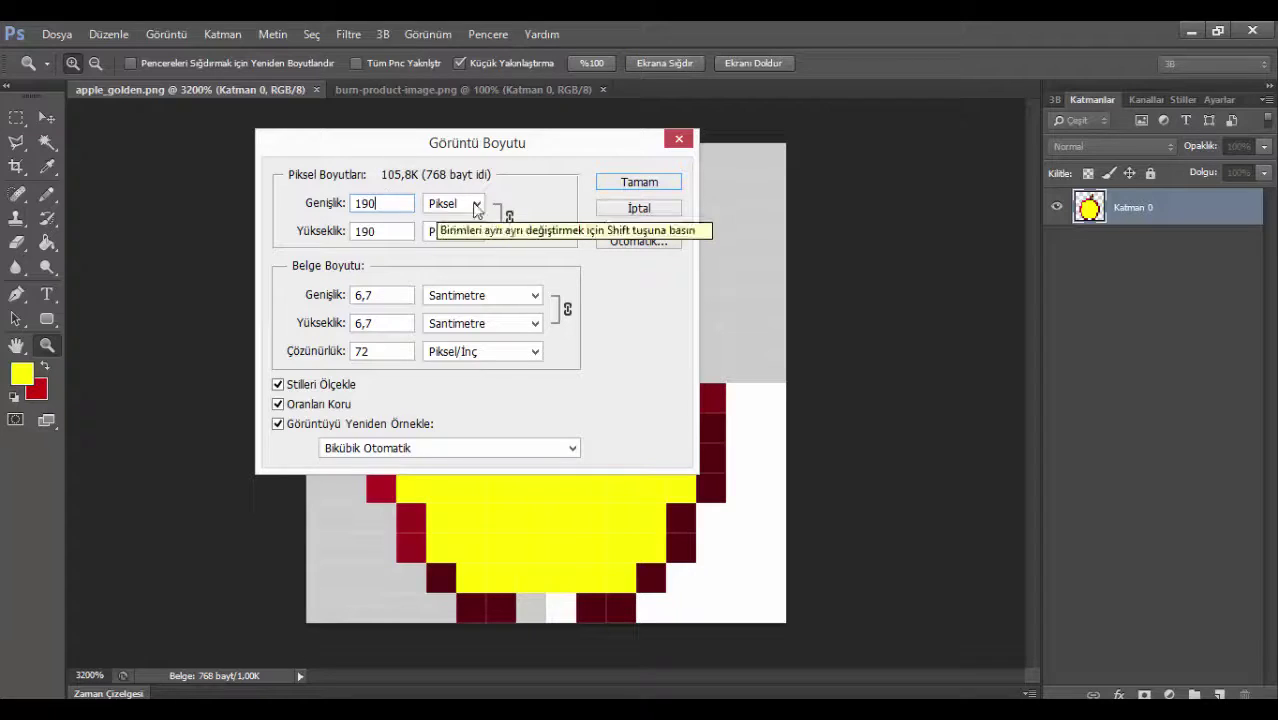
click(615, 183)
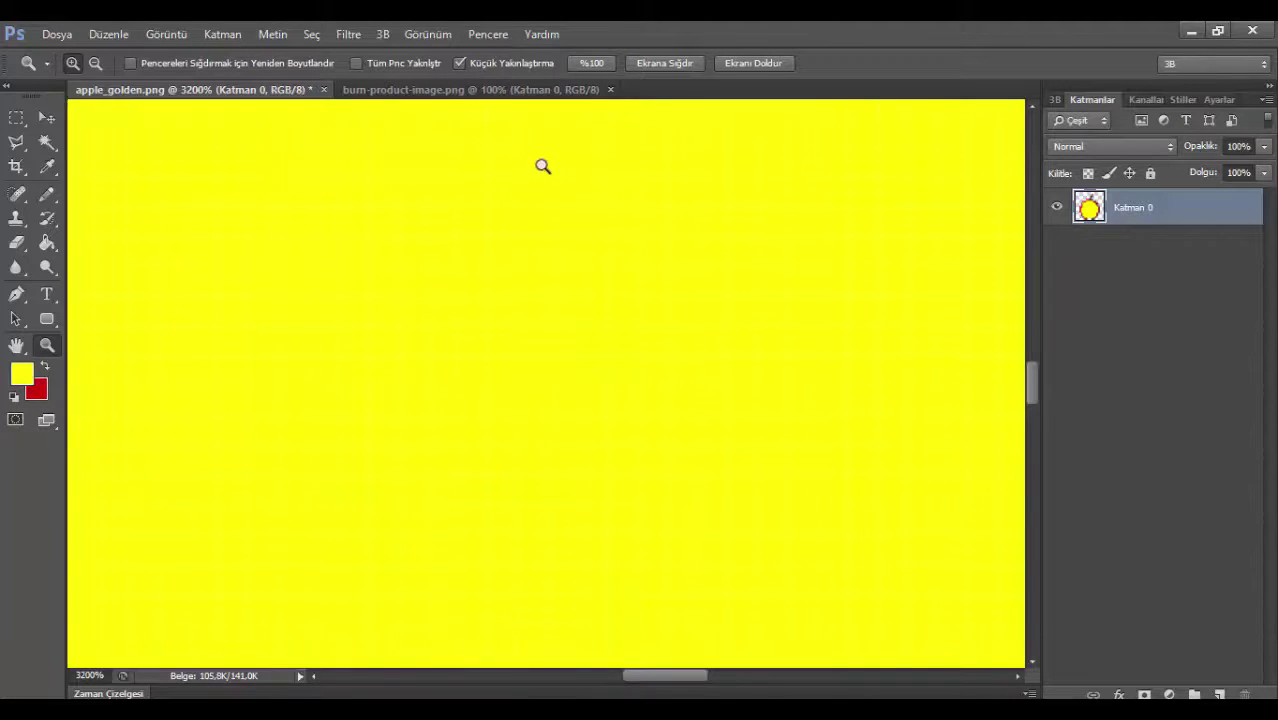
right_click(499, 254)
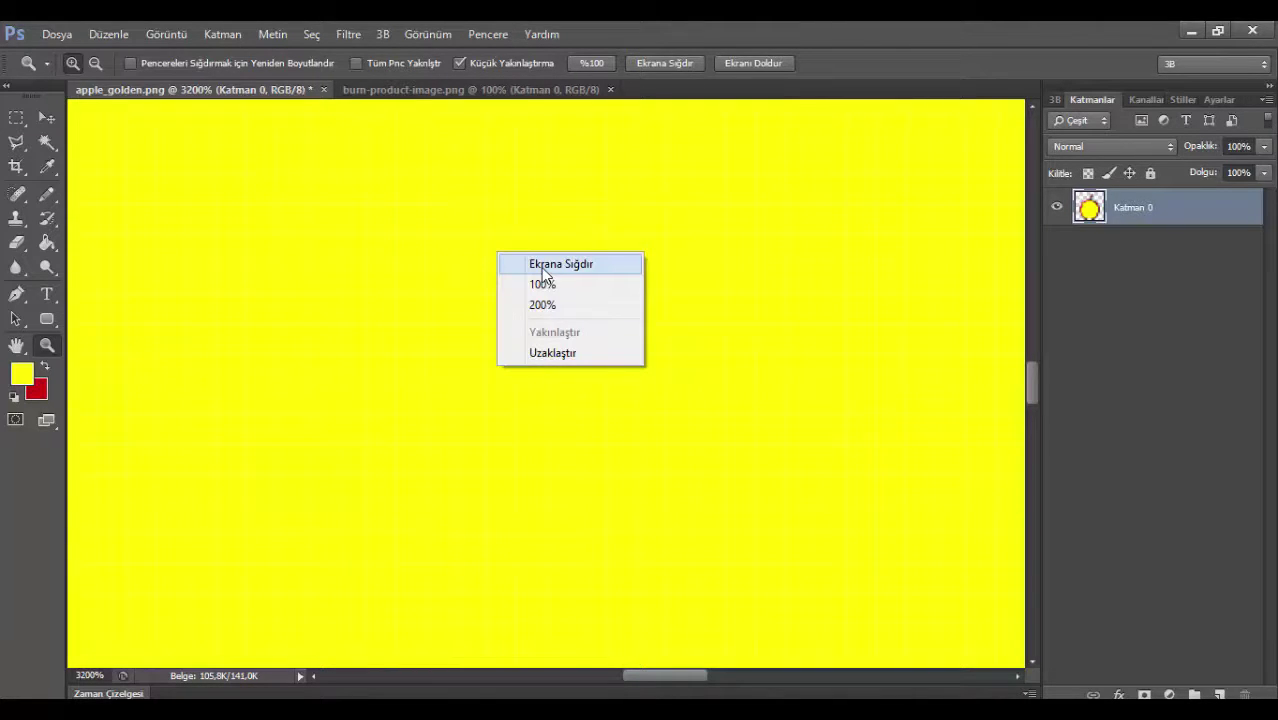
Fit apple_golden.png to the view and erase the entire golden apple with a 121 px eraser at 100% hardness.
click(541, 267)
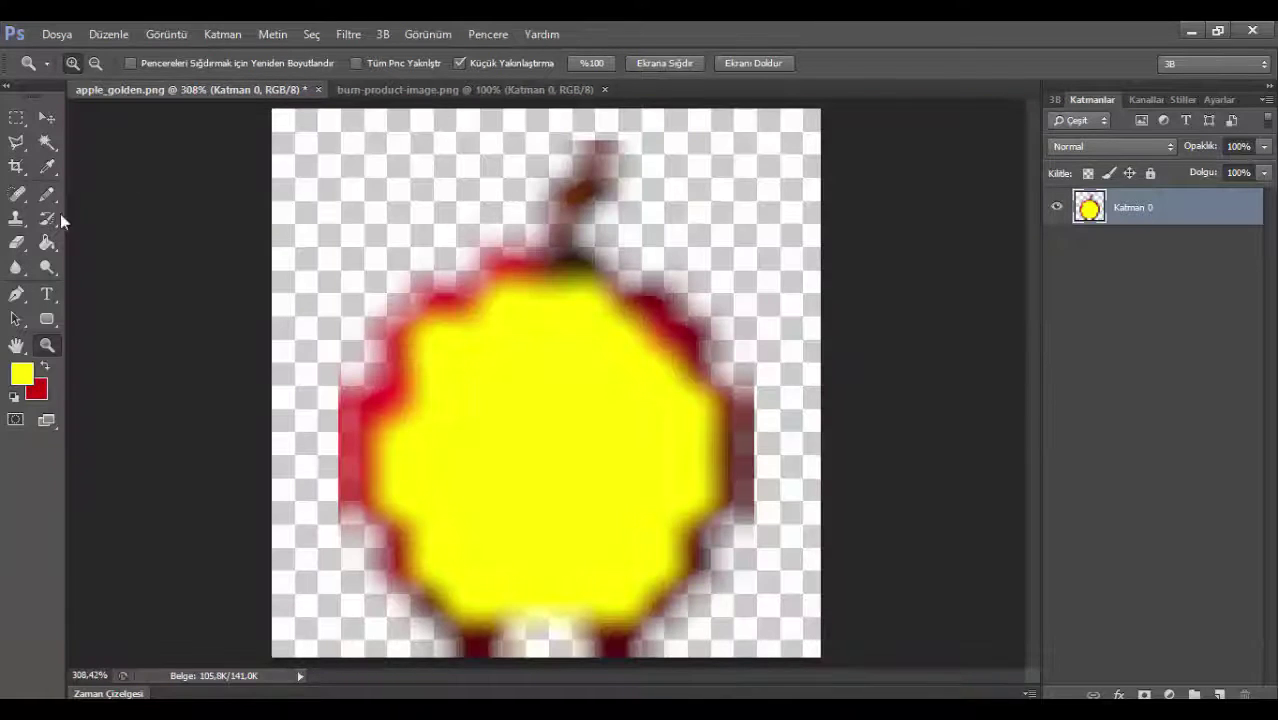
click(16, 245)
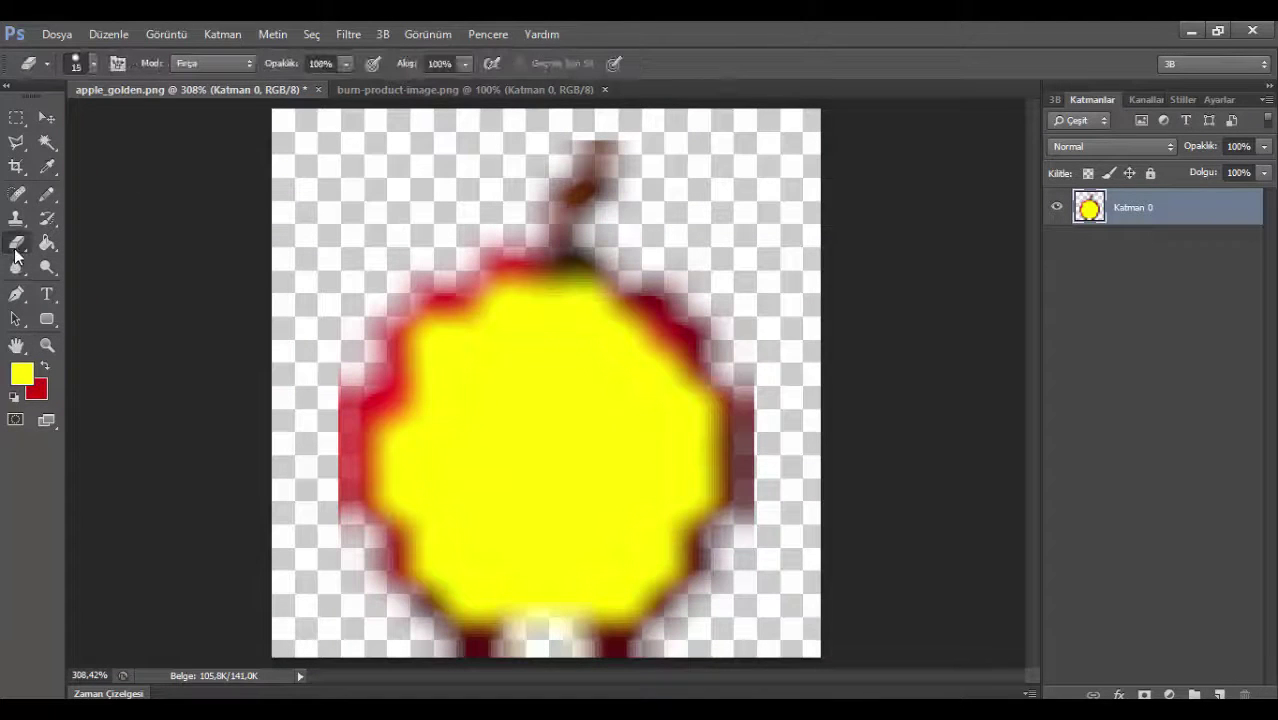
click(93, 63)
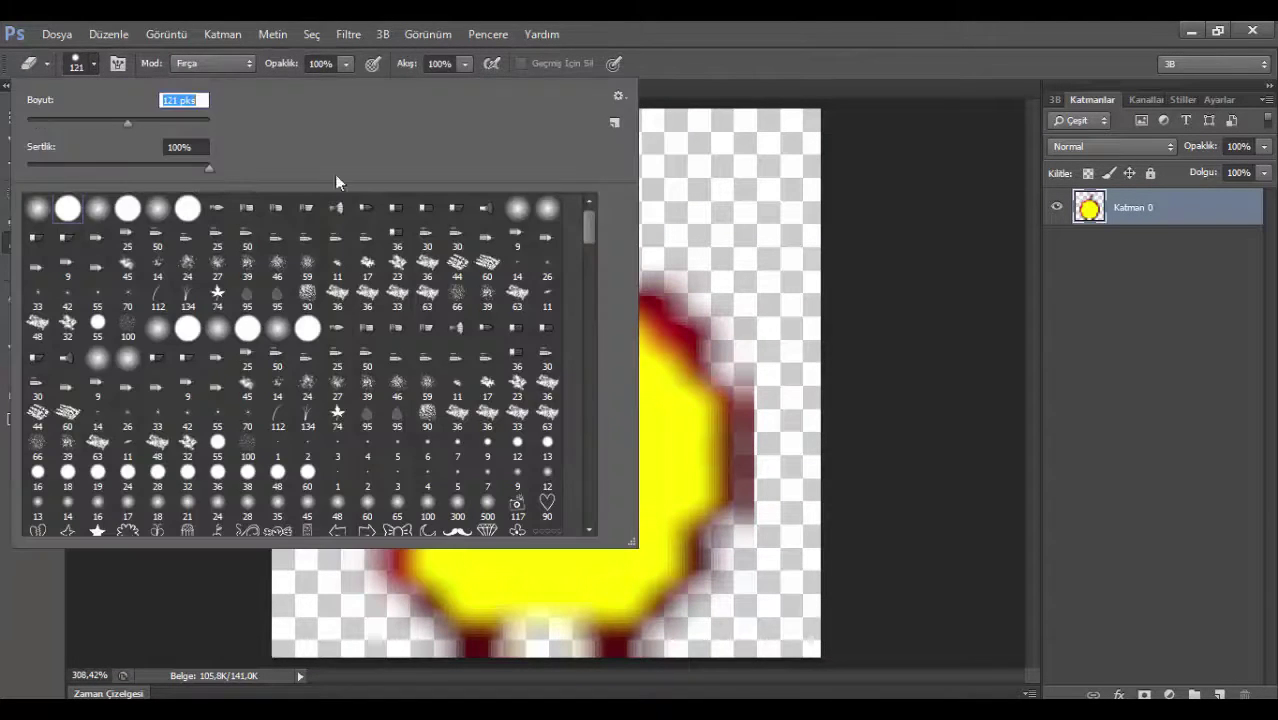
key(Return)
mouse_move(727, 143)
mouse_down()
mouse_move(755, 385)
mouse_move(400, 680)
mouse_move(395, 230)
mouse_up()
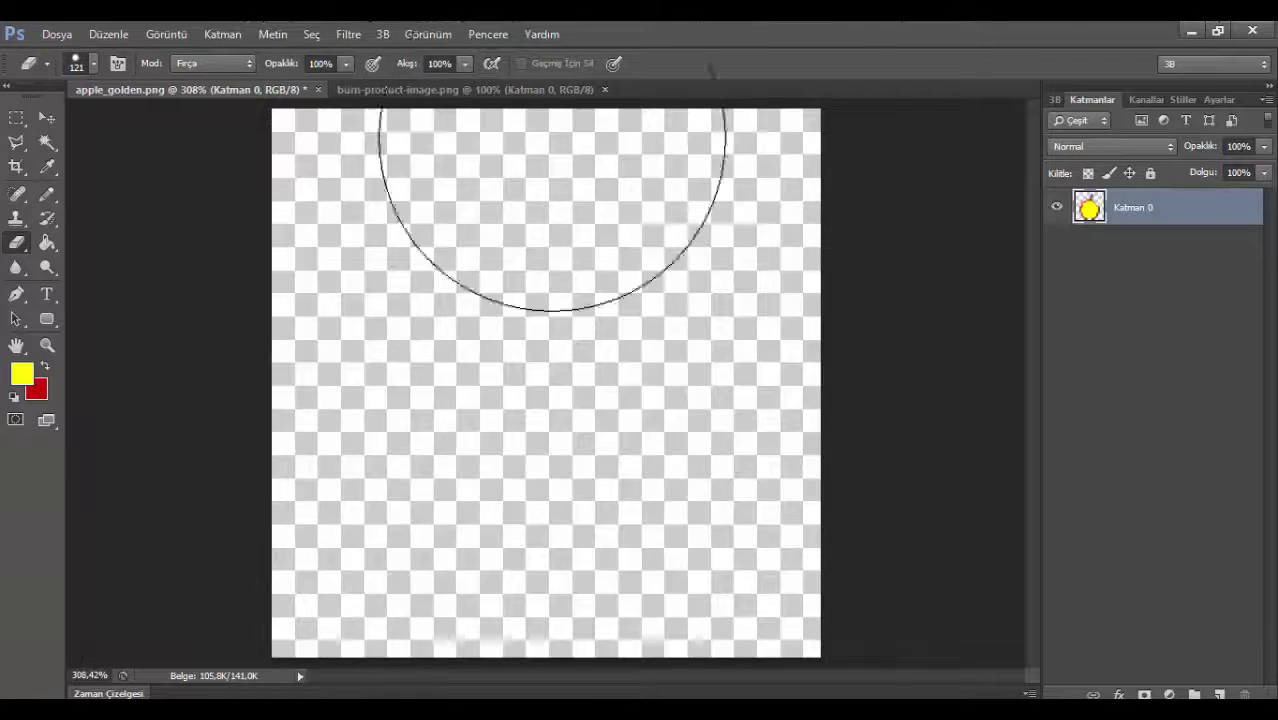
Move the burn can from burn-product-image.png into apple_golden.png, placing it near the middle of the empty canvas.
click(47, 117)
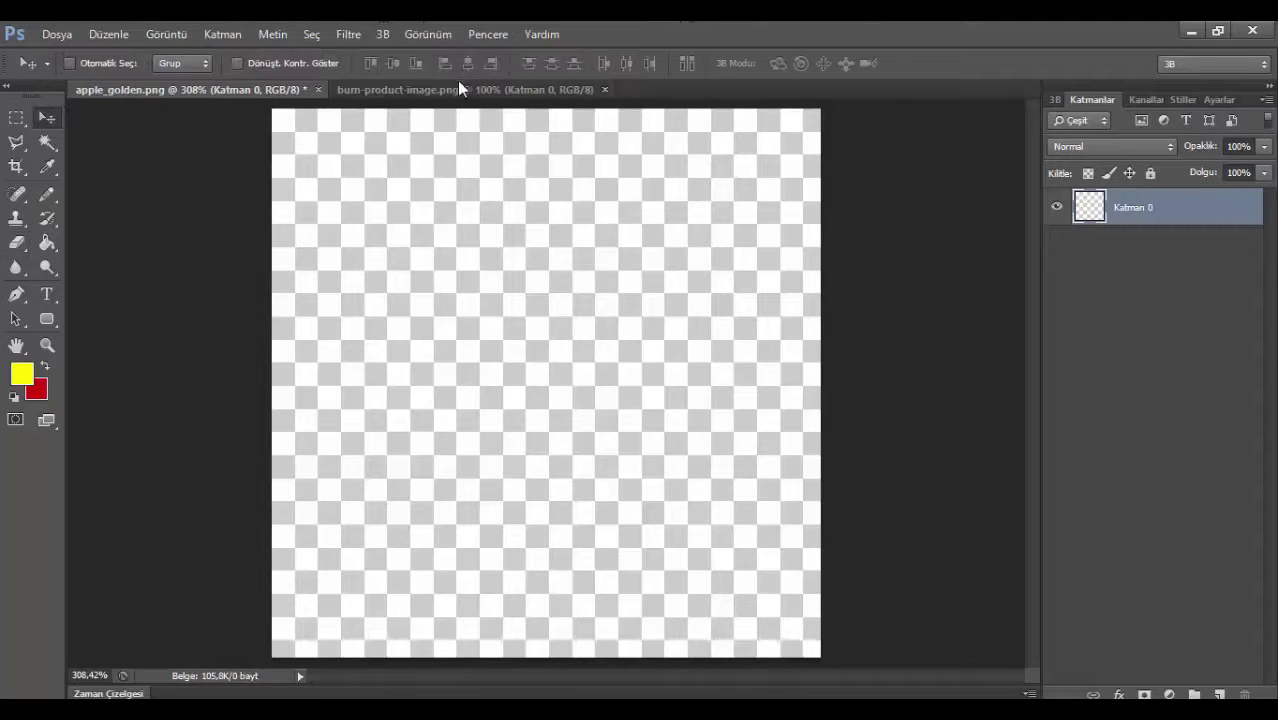
click(459, 89)
mouse_move(556, 374)
mouse_down()
mouse_move(222, 114)
mouse_move(457, 340)
mouse_move(559, 372)
mouse_move(251, 100)
mouse_move(542, 379)
mouse_move(602, 394)
mouse_move(622, 385)
mouse_move(600, 387)
mouse_up()
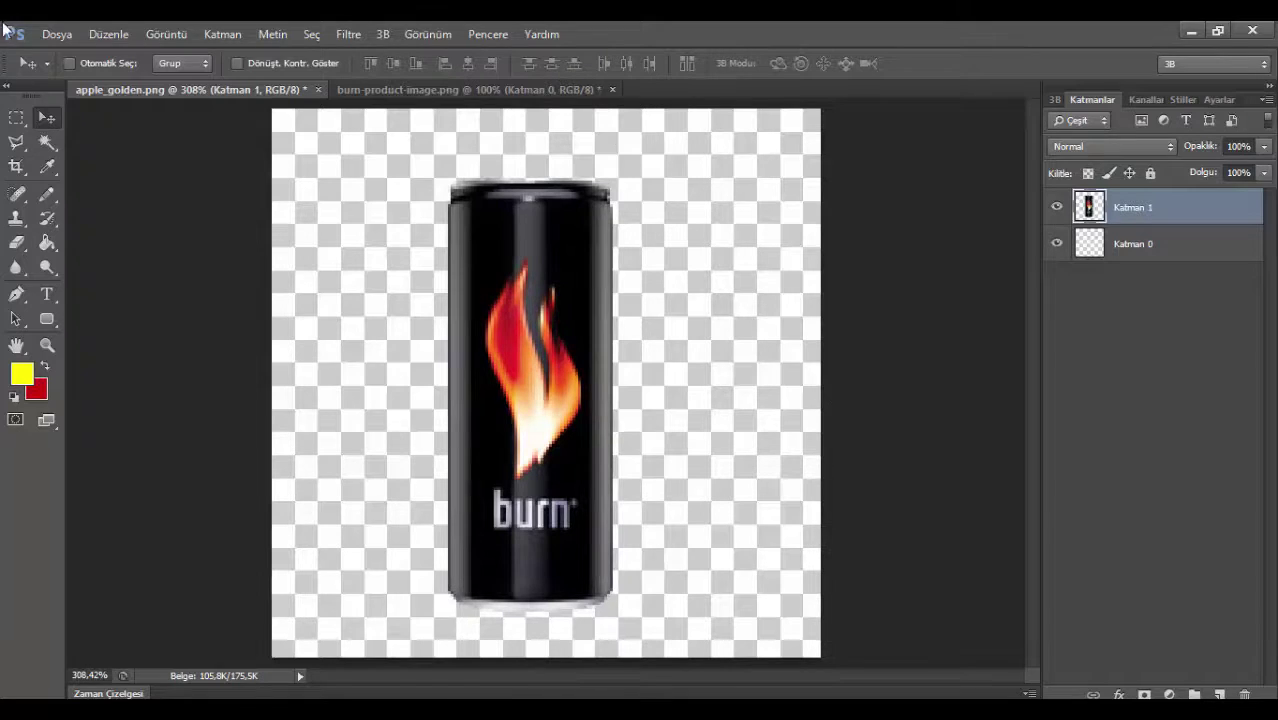
Save the image in PNG format as apple_golden.png in the items folder, overwriting the existing file and keeping the offered PNG options.
click(50, 34)
click(101, 258)
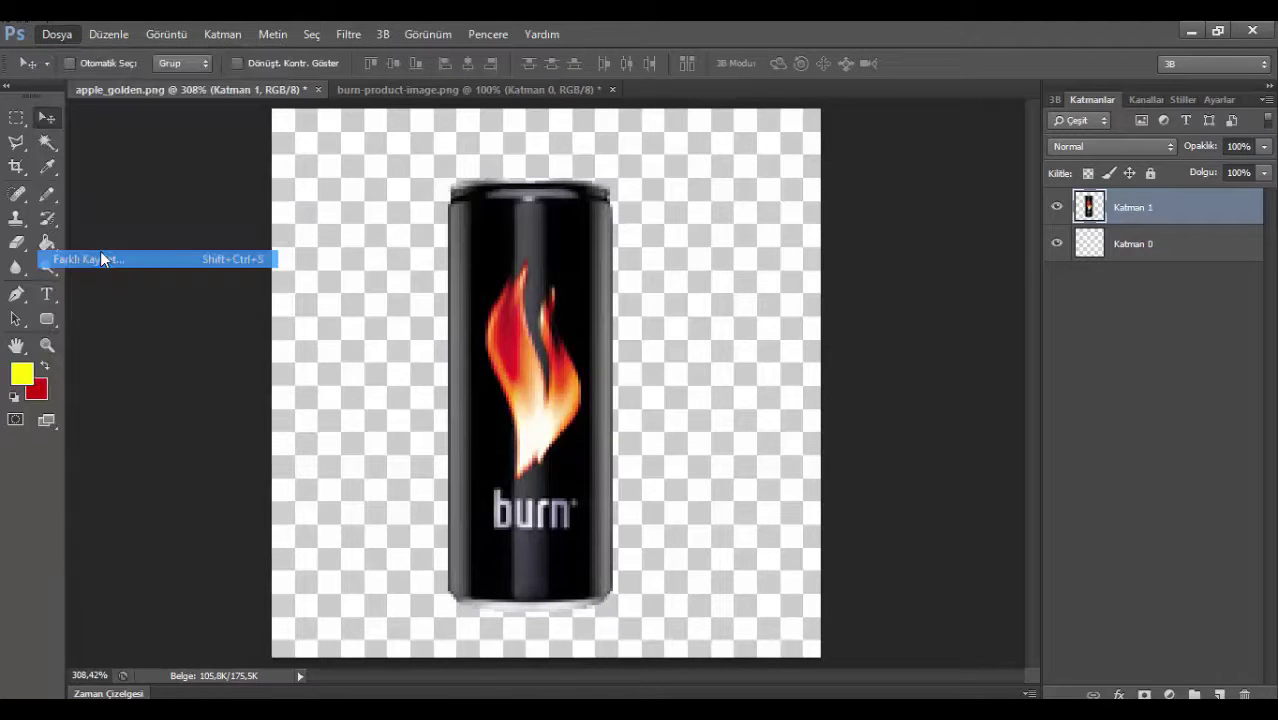
click(495, 431)
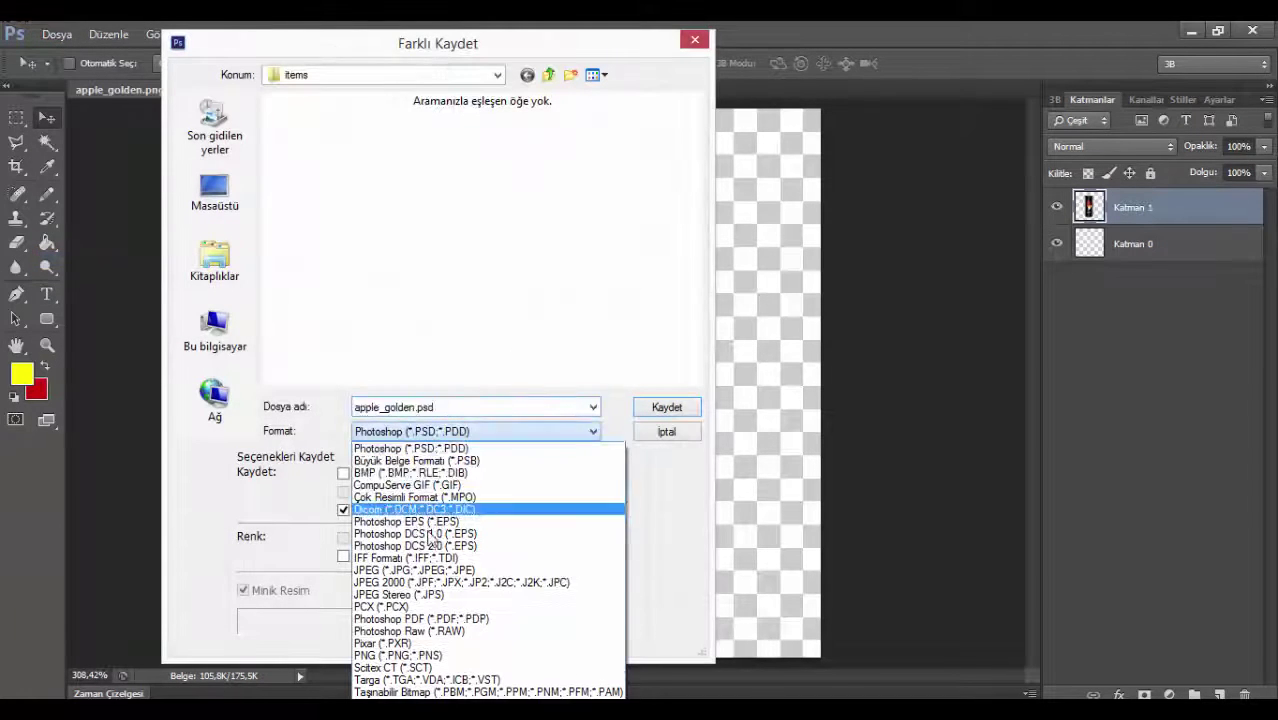
click(420, 656)
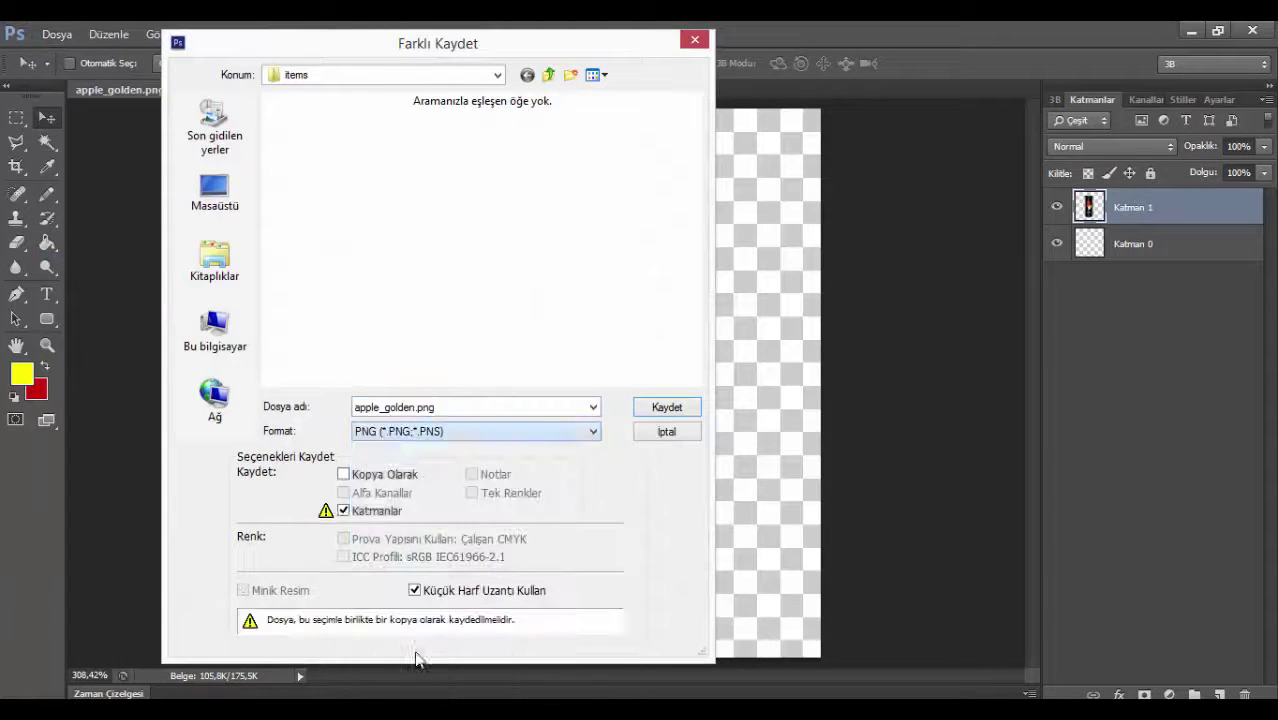
click(656, 405)
click(603, 299)
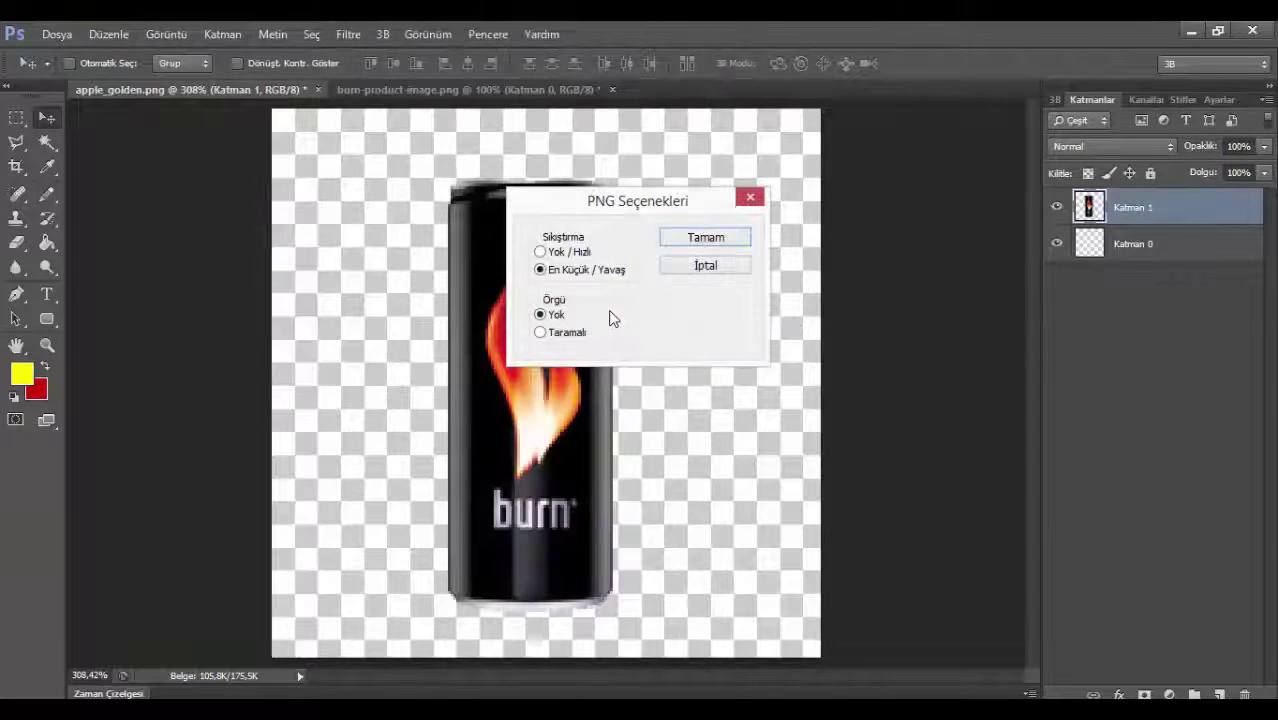
click(685, 243)
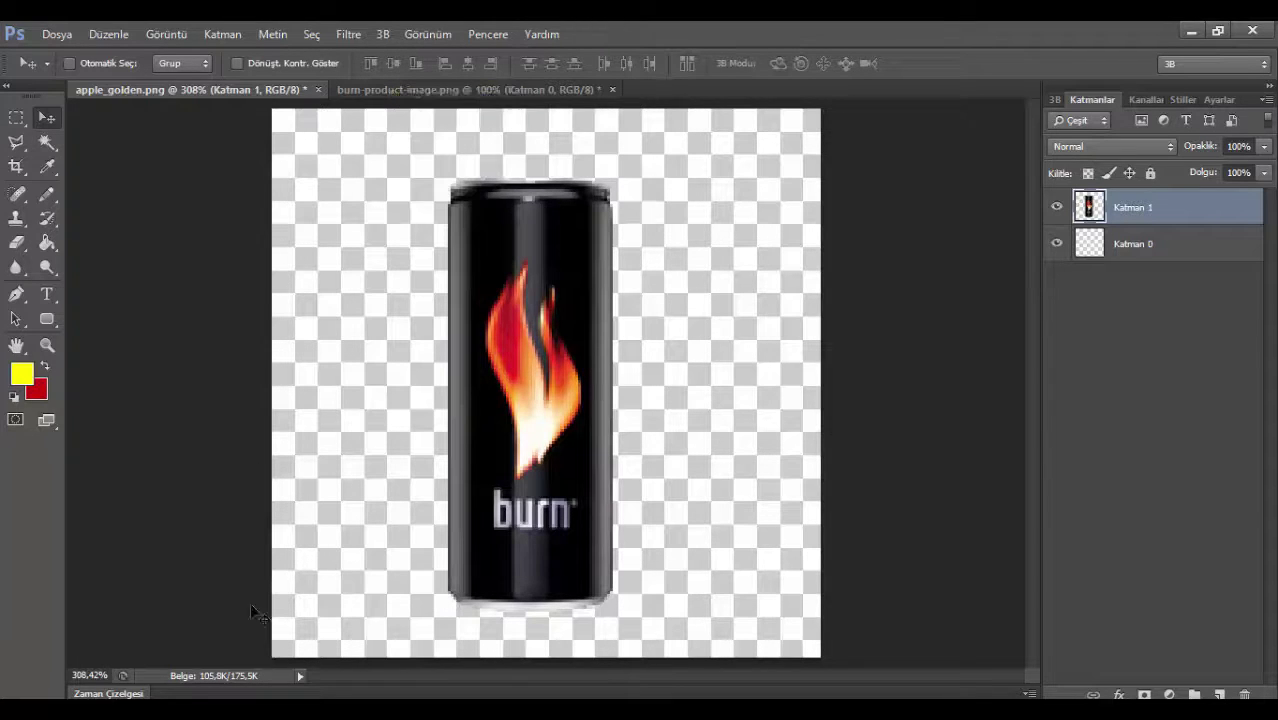
Switch to the items folder in File Explorer, check the saved apple_golden.png thumbnail and look over the other item textures.
key(alt+Tab)
click(695, 282)
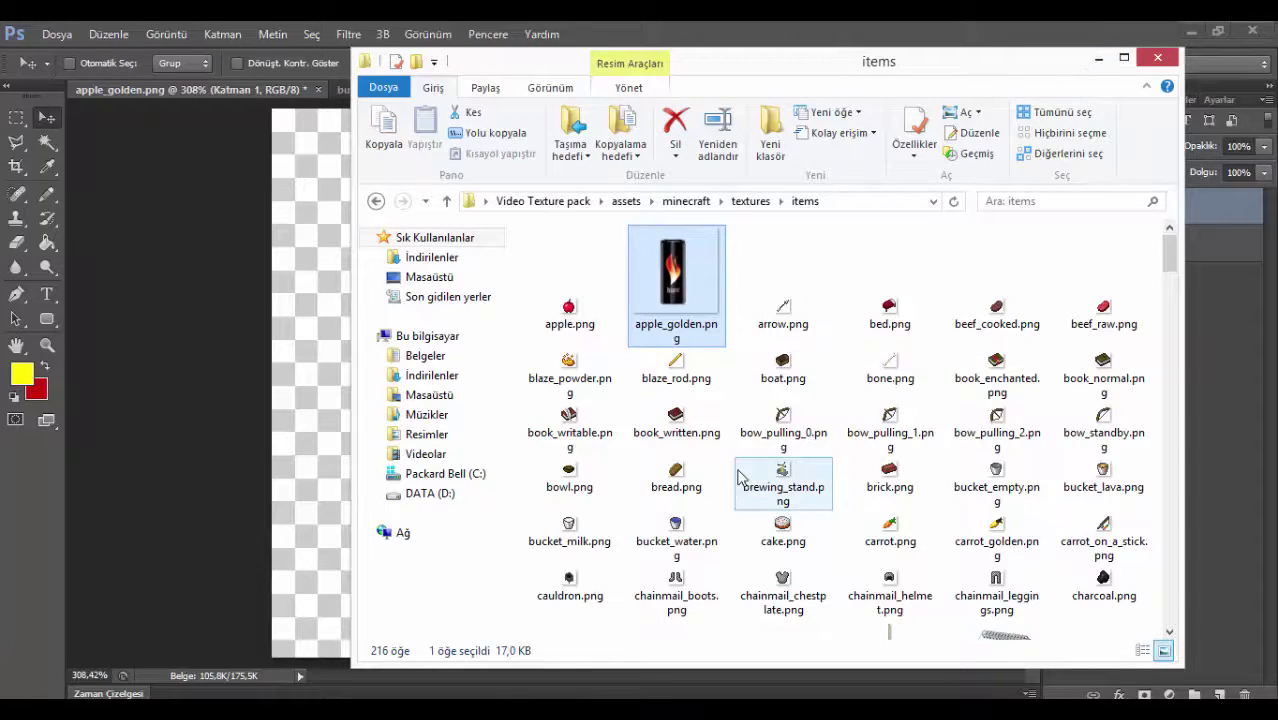
scroll(748, 478, down, 5)
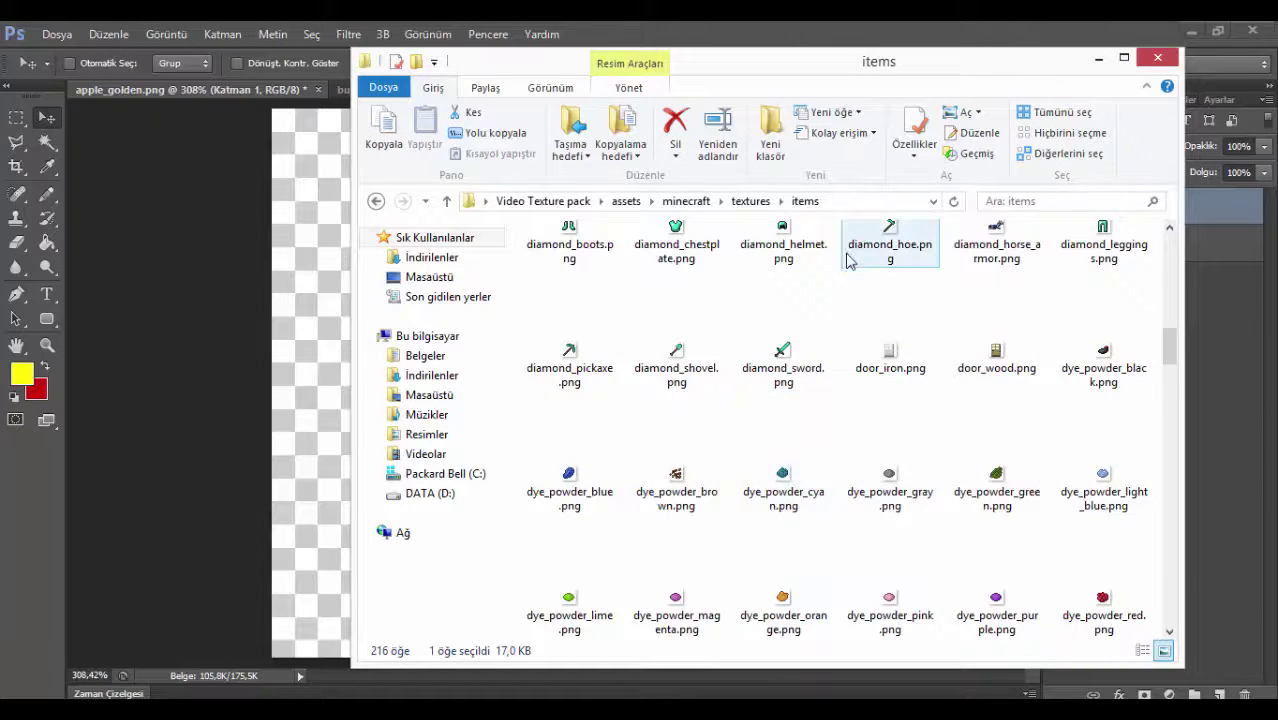
scroll(838, 286, down, 5)
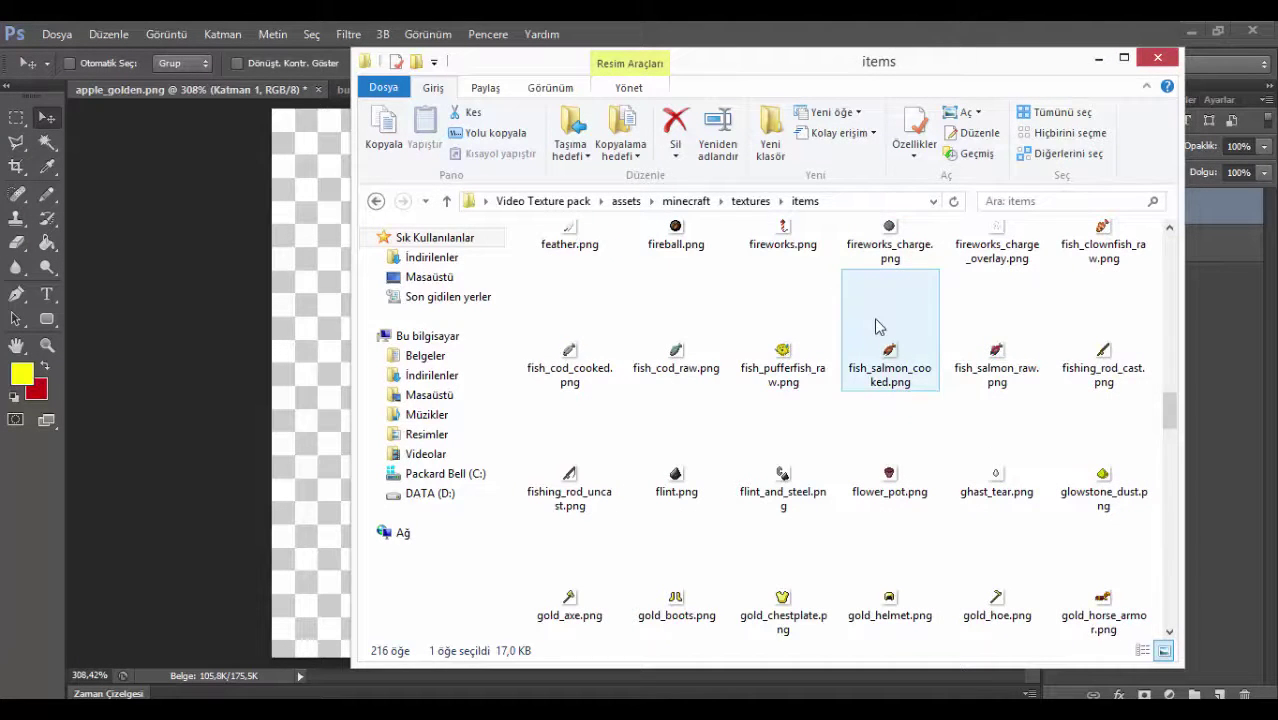
scroll(878, 326, down, 4)
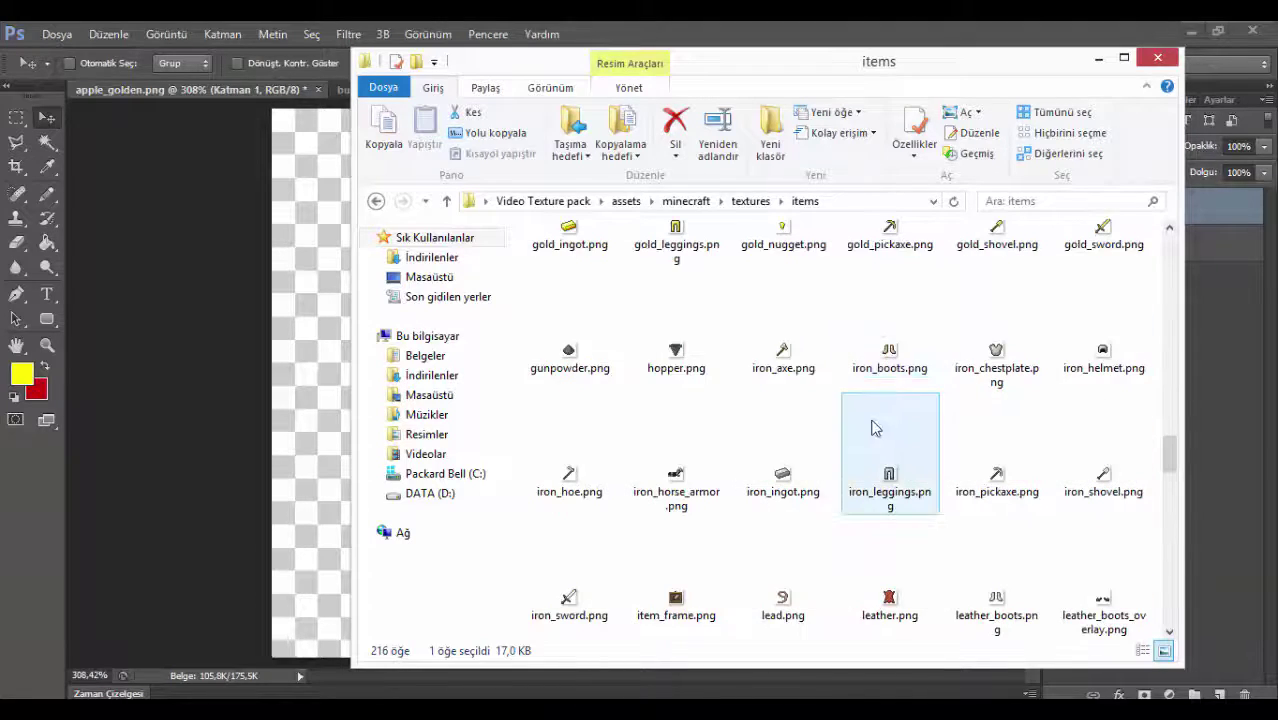
scroll(866, 428, down, 4)
scroll(866, 428, down, 6)
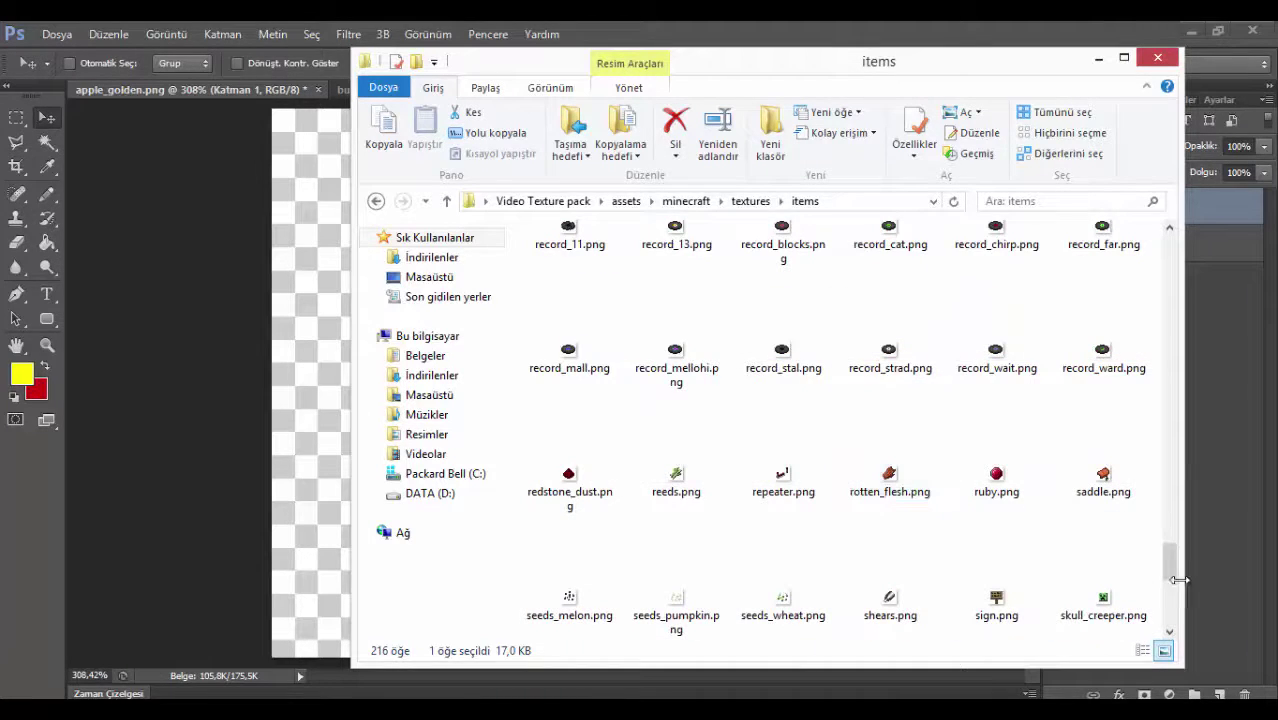
scroll(982, 488, up, 15)
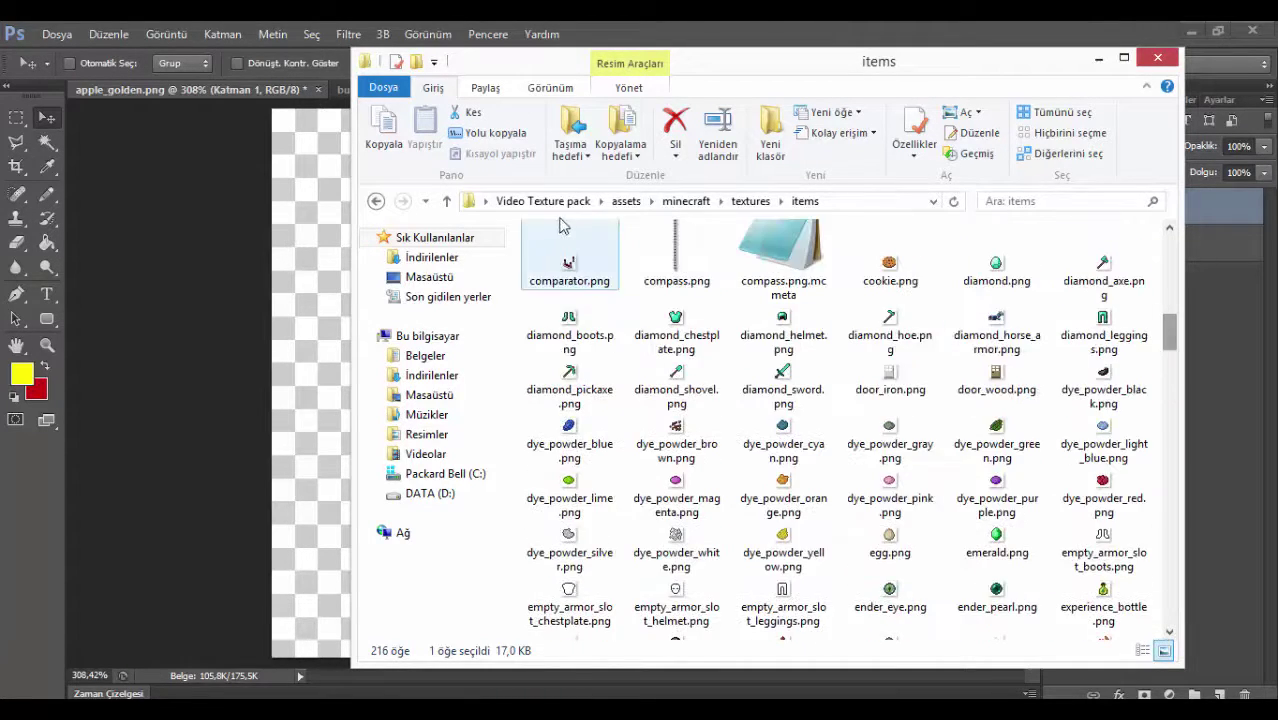
scroll(1000, 400, up, 5)
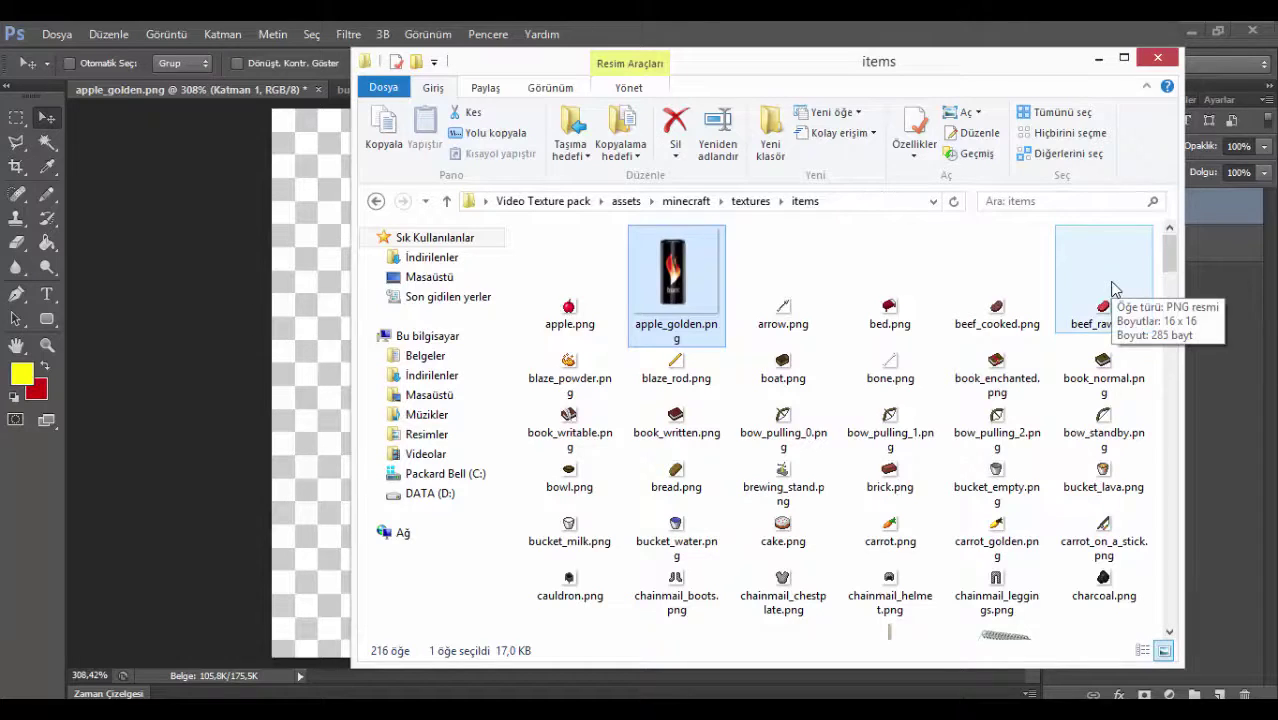
Browse the item textures such as egg.png and ender_pearl.png in the items folder, and return to Photoshop.
scroll(1115, 288, down, 4)
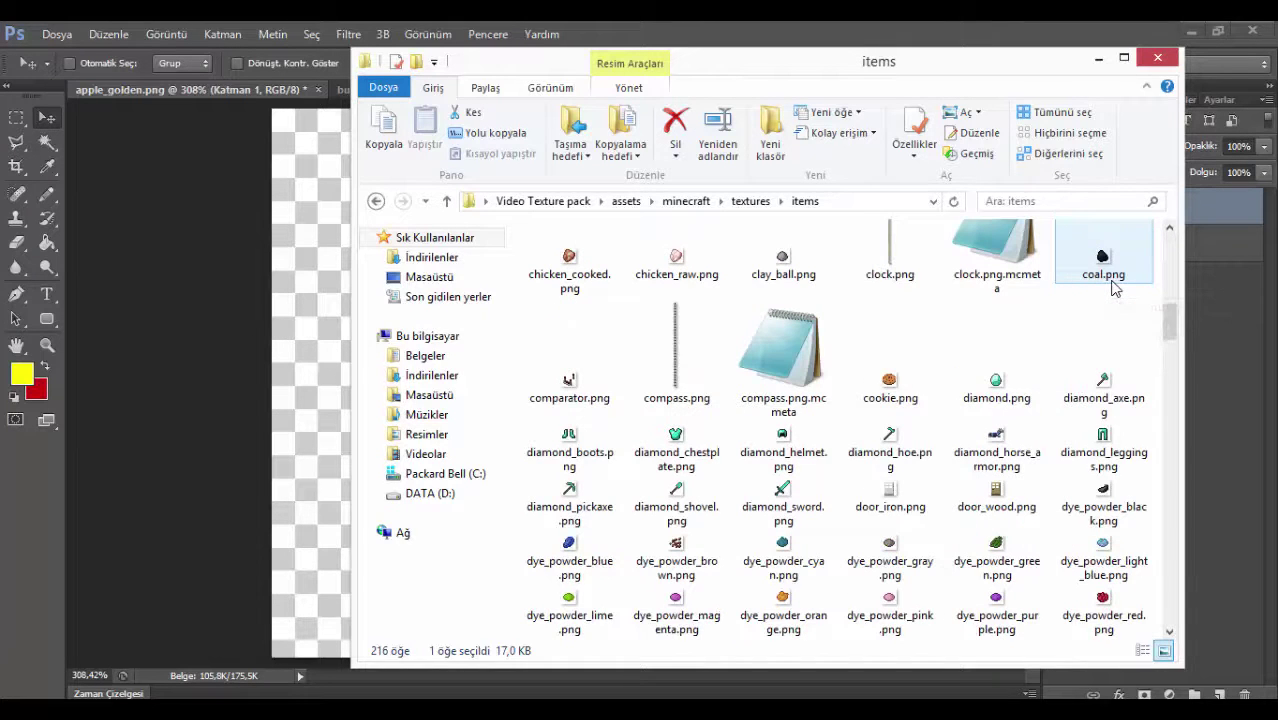
click(912, 369)
scroll(912, 369, down, 5)
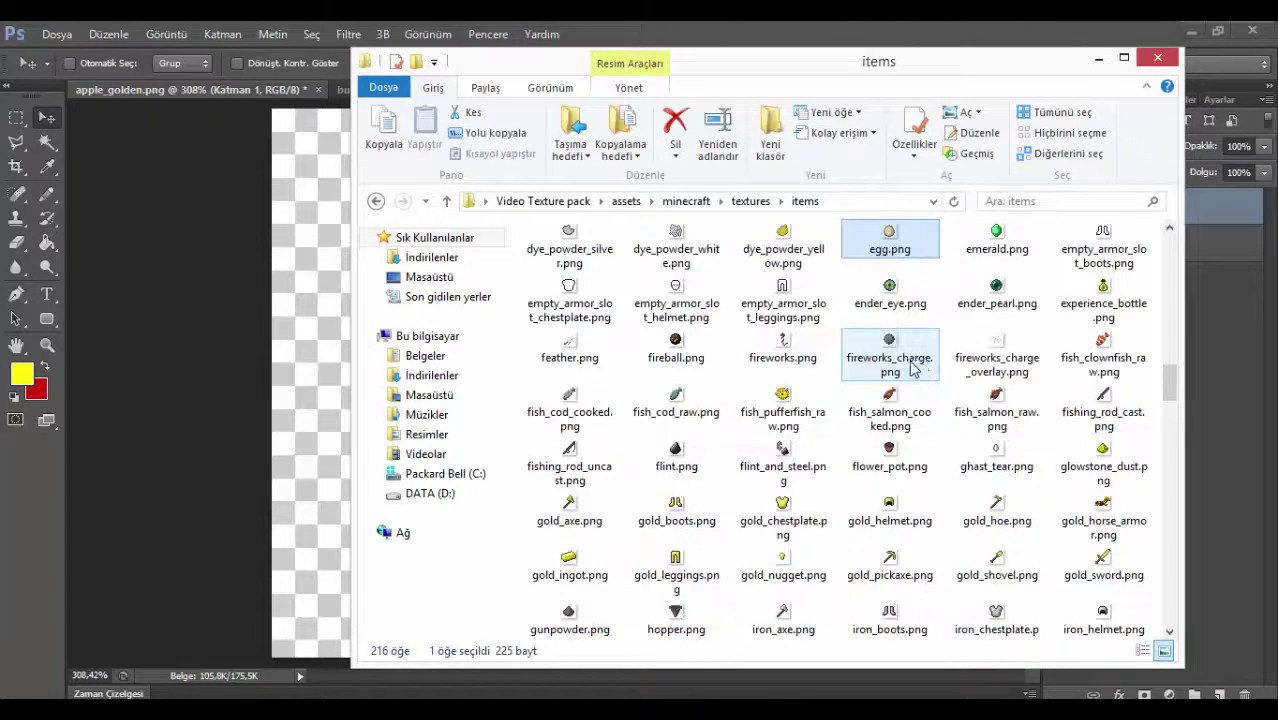
click(950, 357)
key(Up)
key(Up)
key(Right)
key(Right)
key(Right)
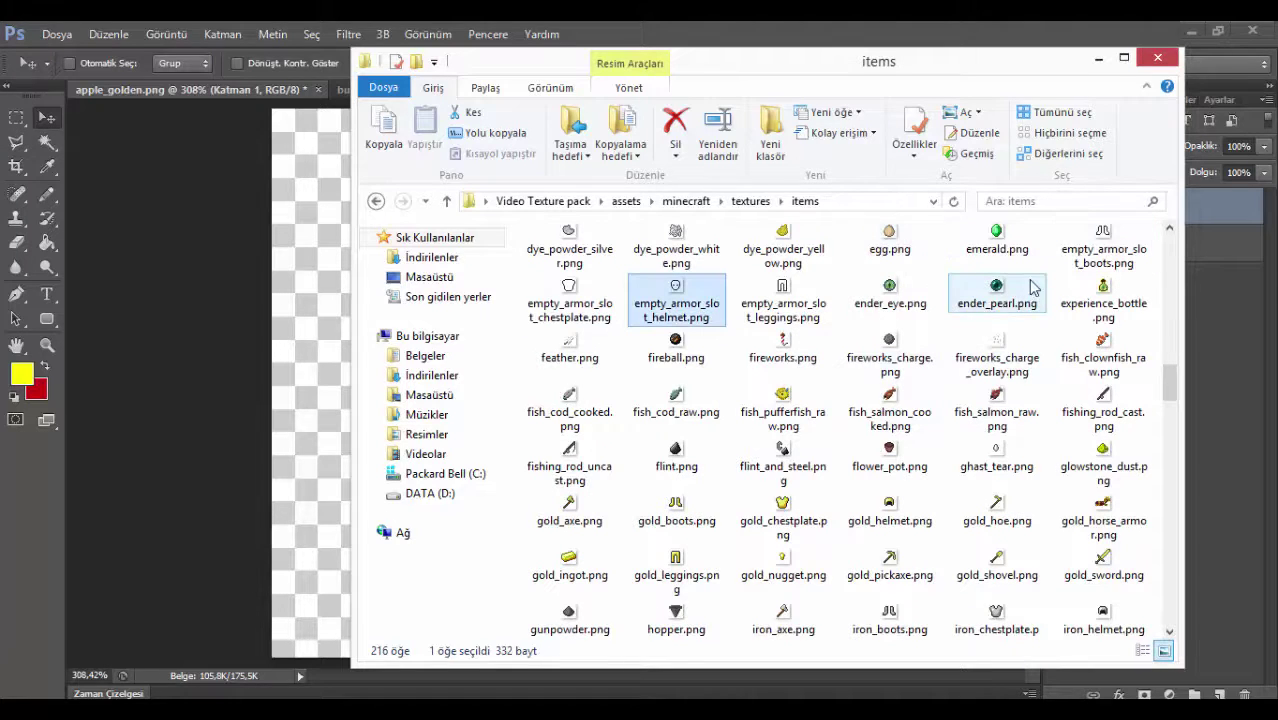
click(980, 307)
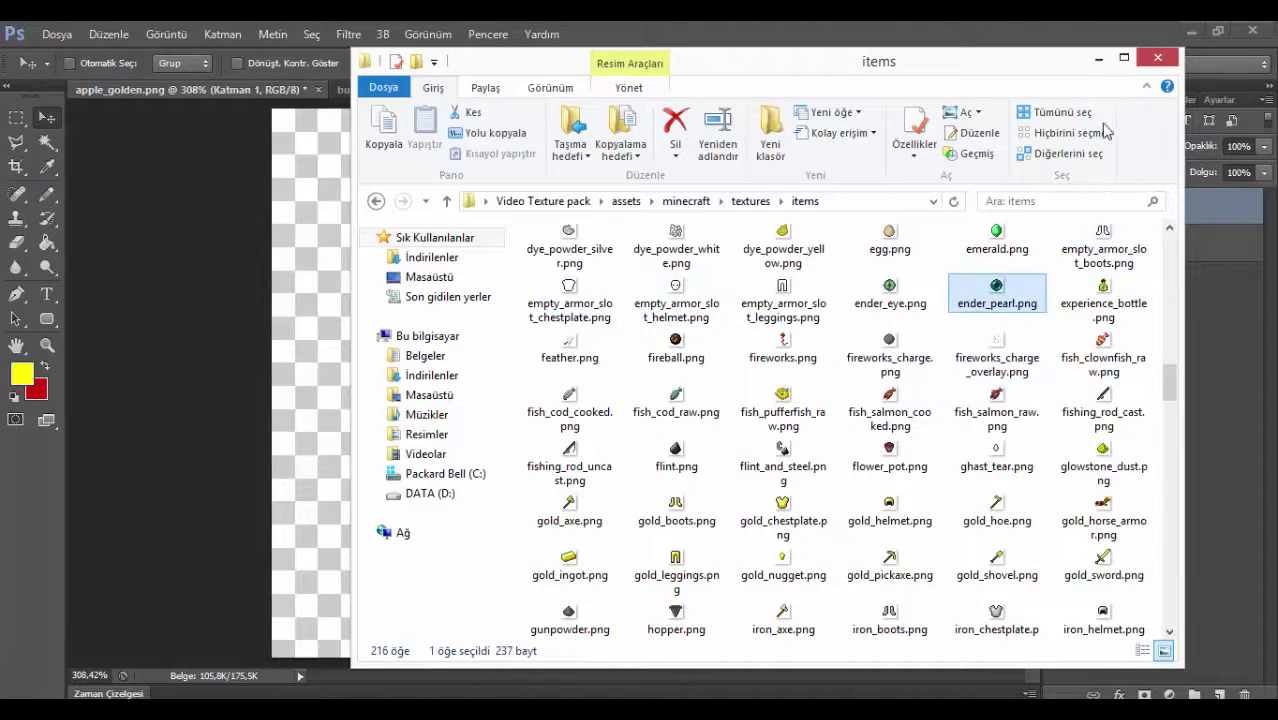
click(1096, 61)
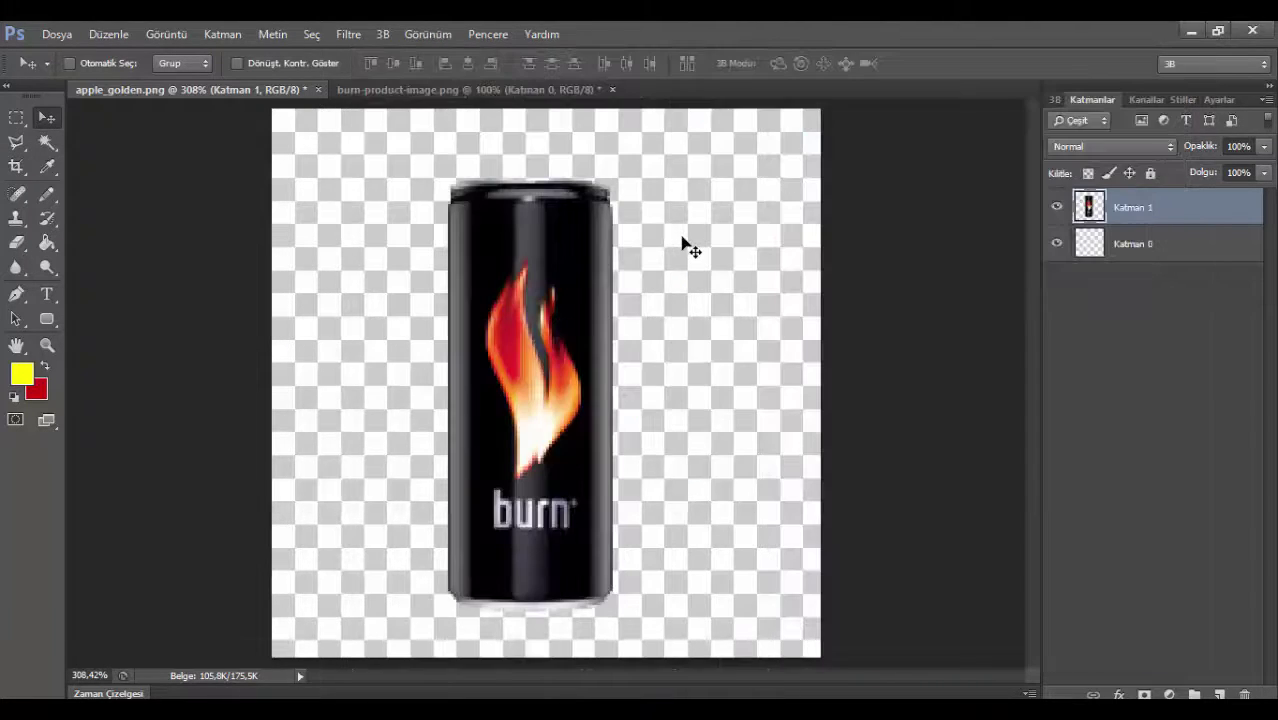
Close burn-product-image.png without saving its changes.
click(617, 89)
click(612, 90)
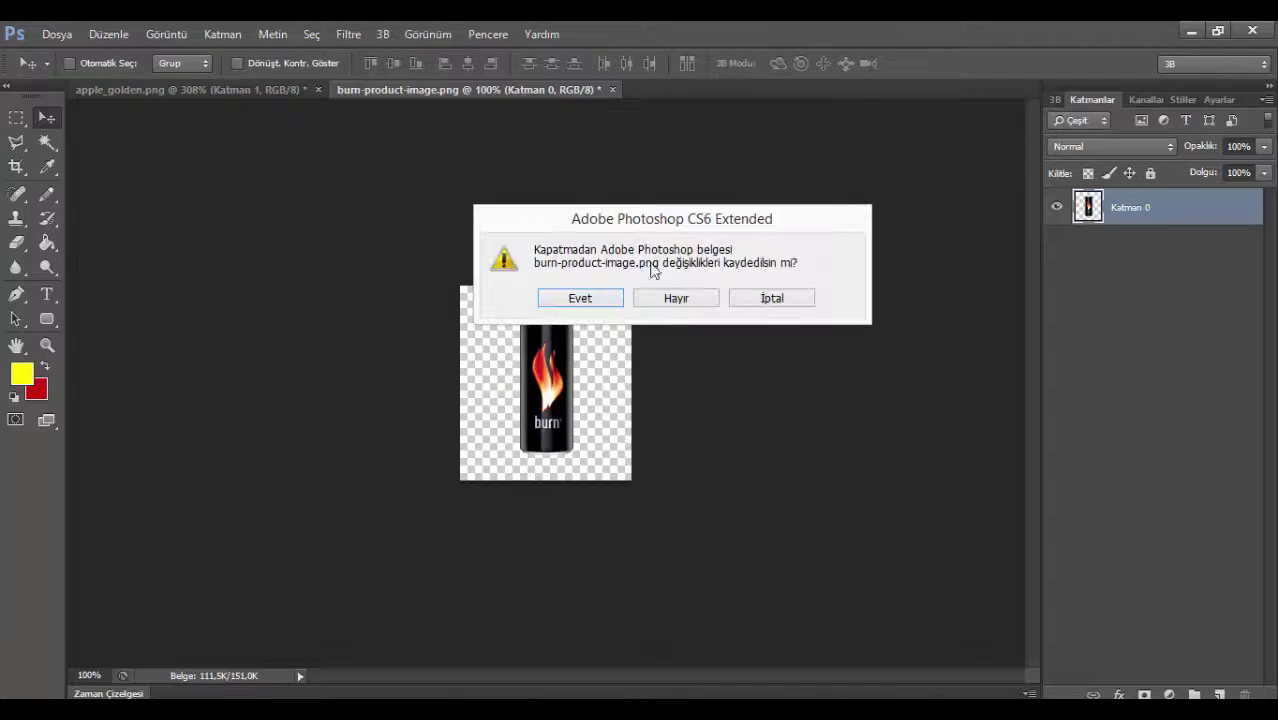
click(674, 298)
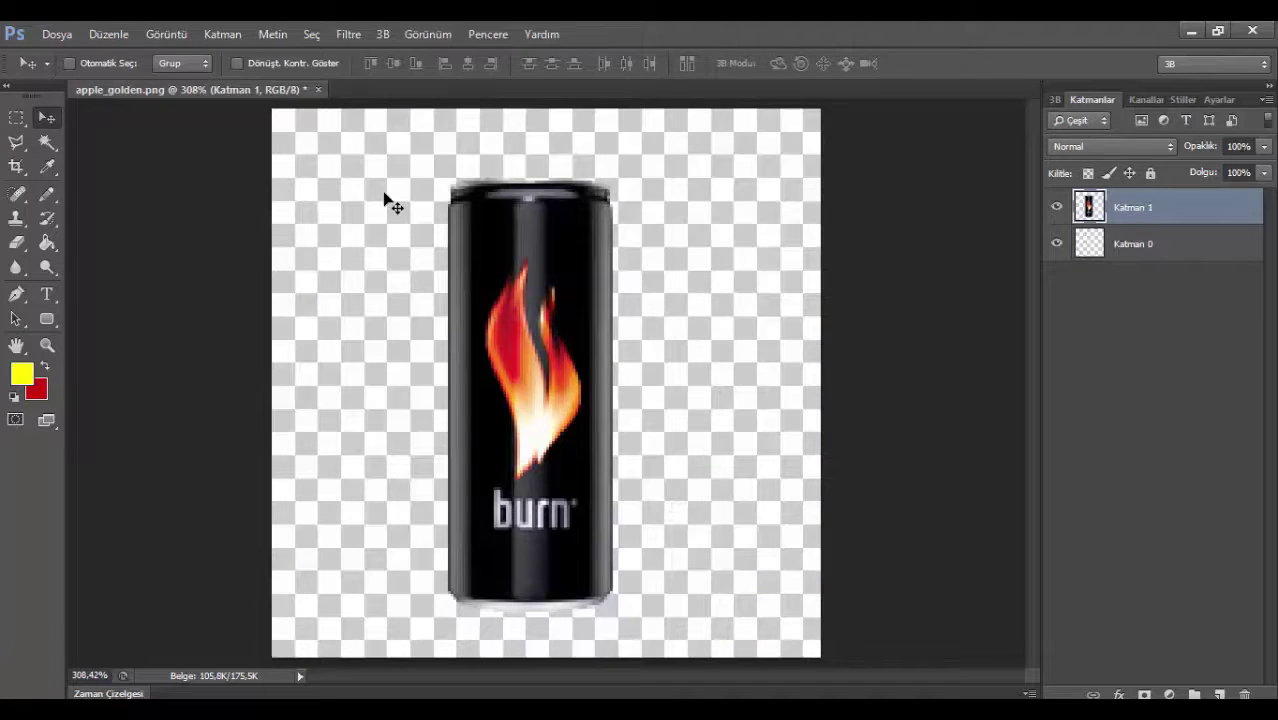
Open bread.png from the items folder.
key(ctrl+o)
drag(466, 56, 812, 87)
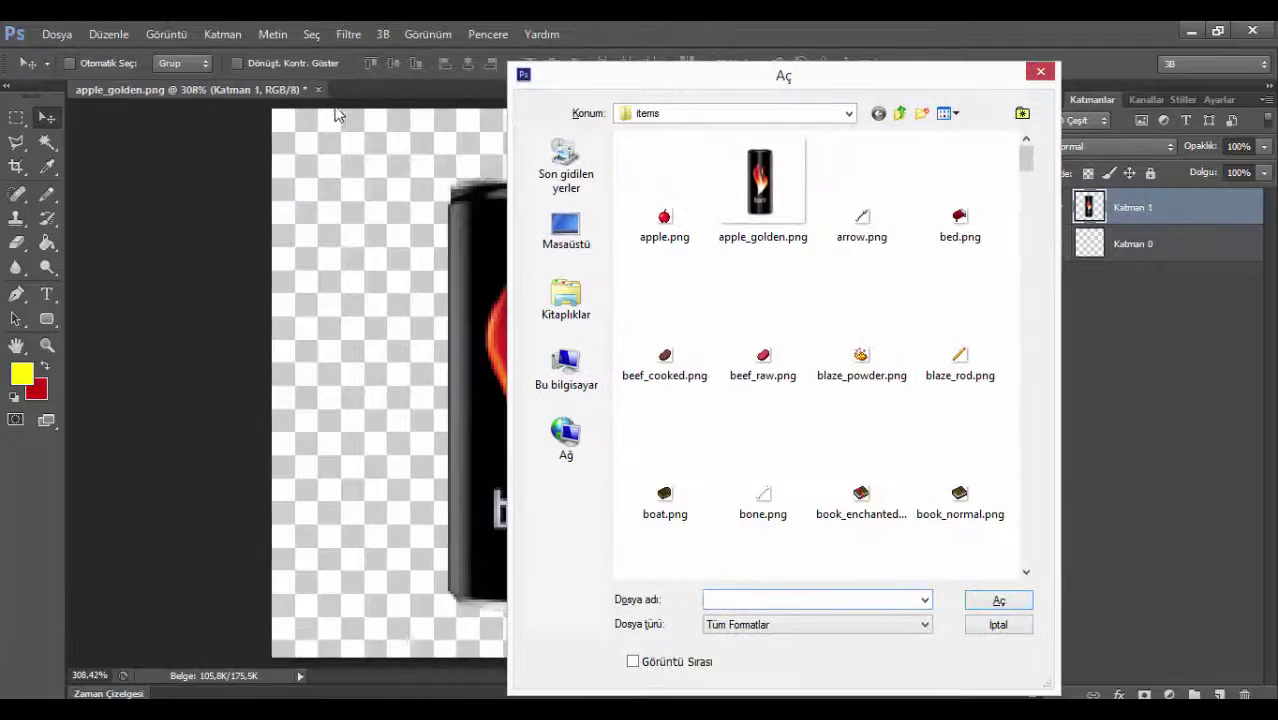
click(864, 463)
scroll(864, 463, down, 6)
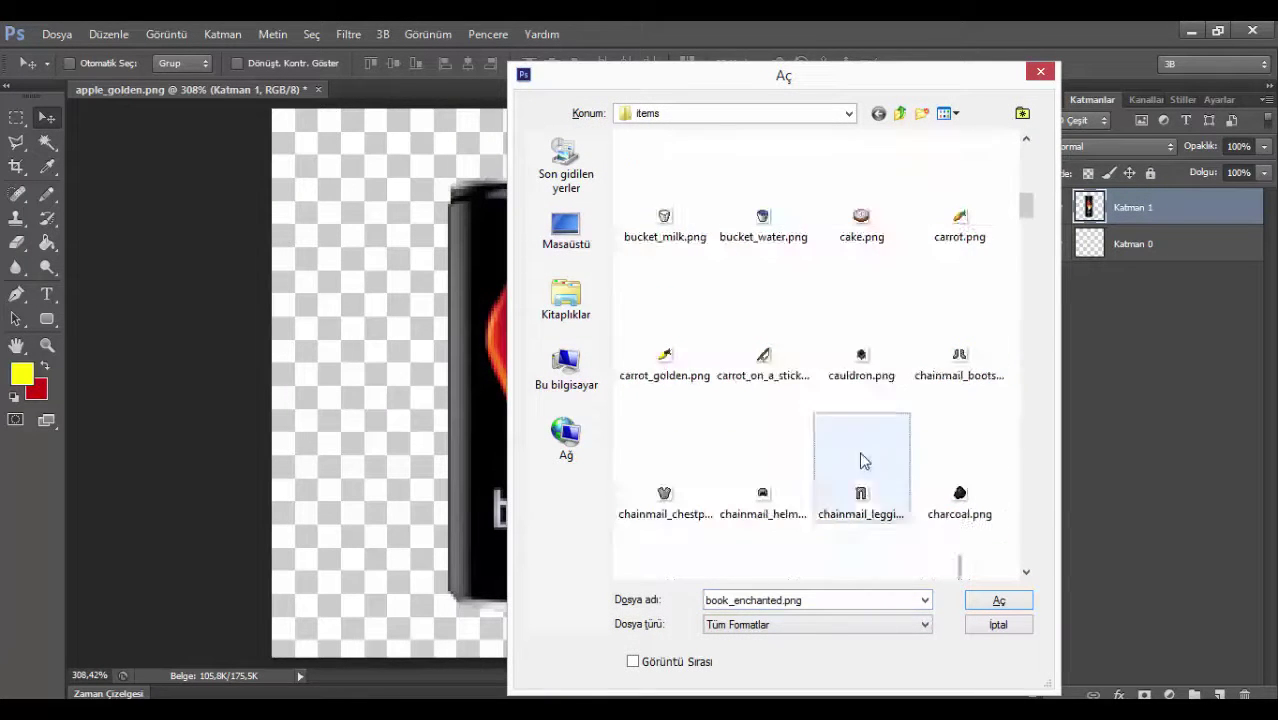
scroll(864, 462, up, 4)
click(864, 460)
click(921, 480)
click(1008, 602)
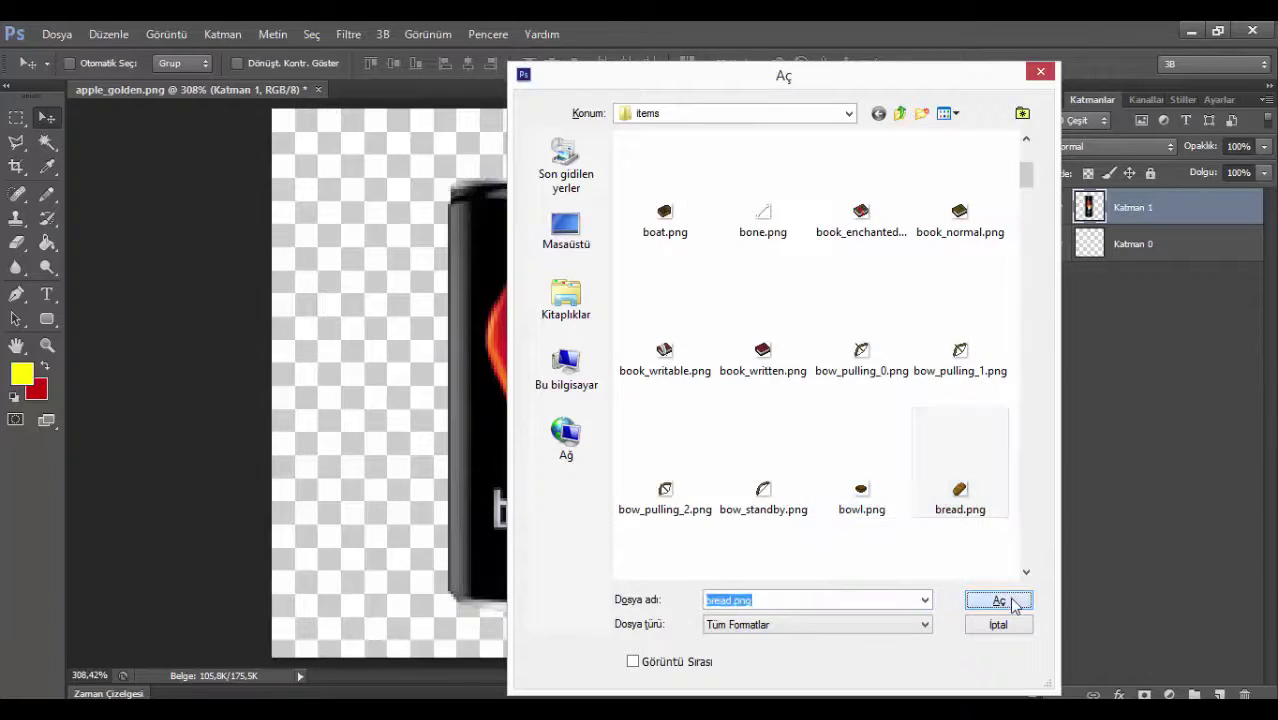
Close apple_golden.png without saving its changes and fit bread.png to the screen.
click(318, 90)
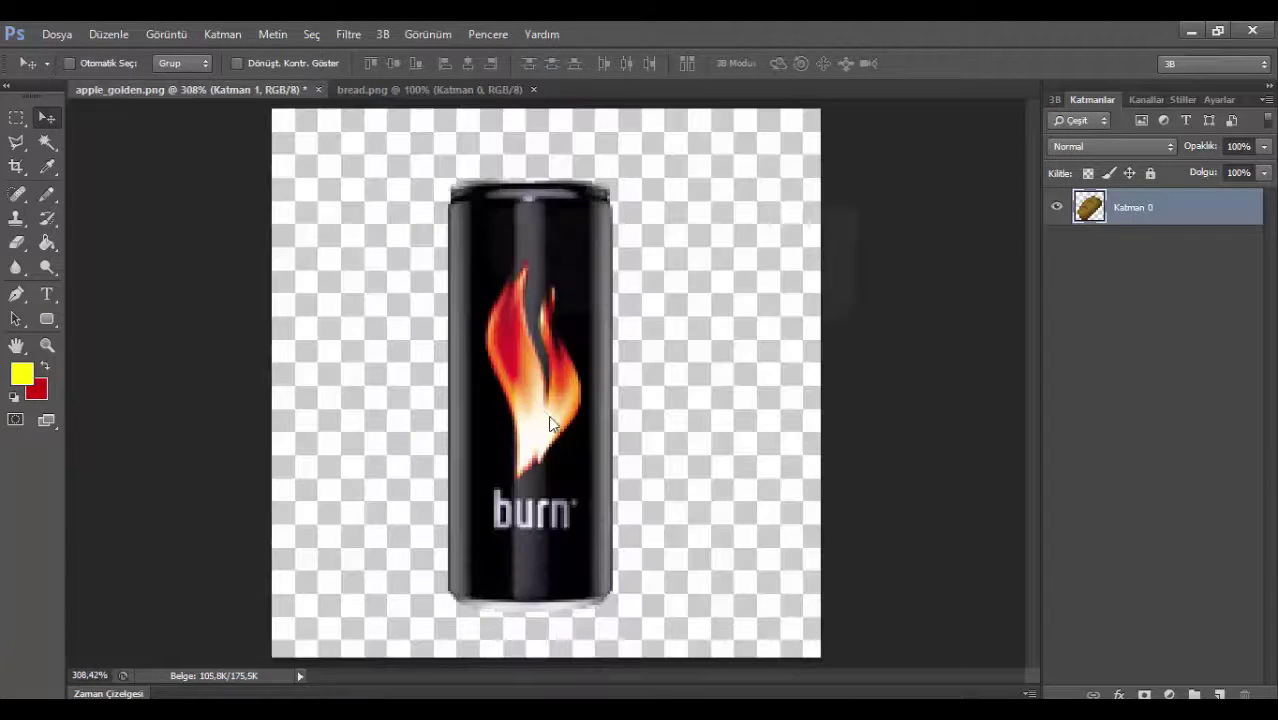
click(666, 302)
key(z)
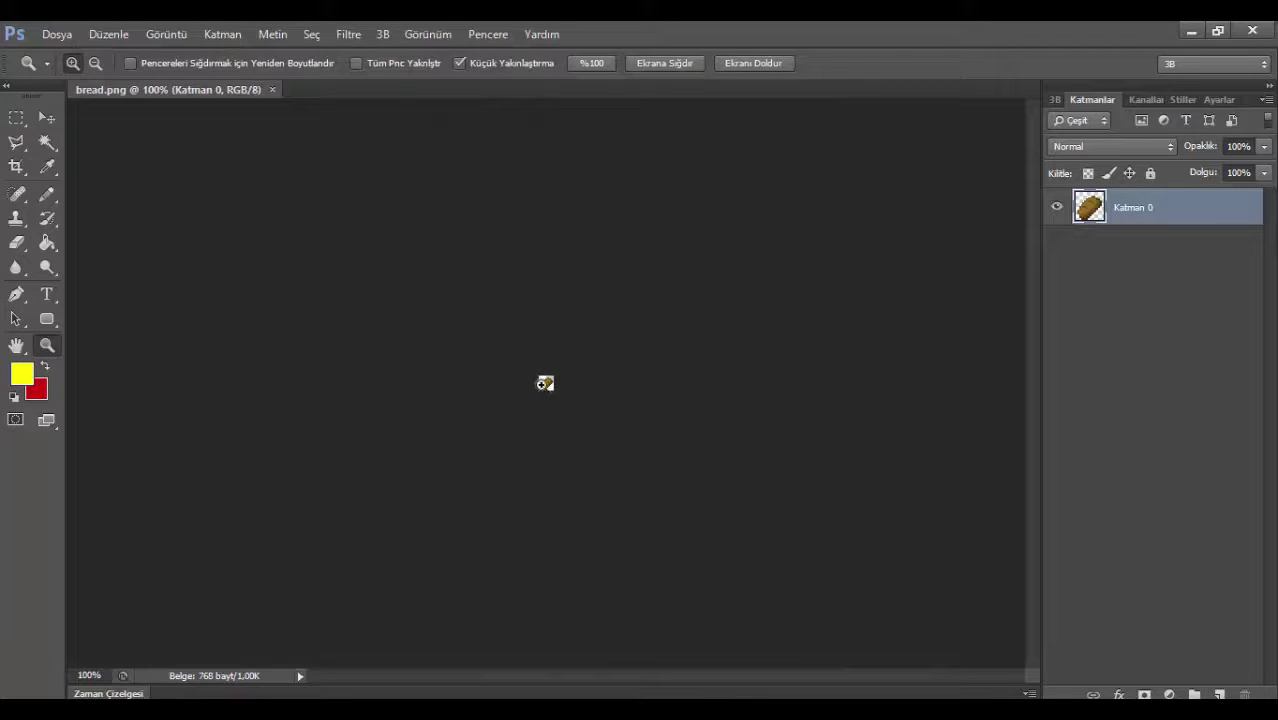
right_click(545, 383)
click(575, 400)
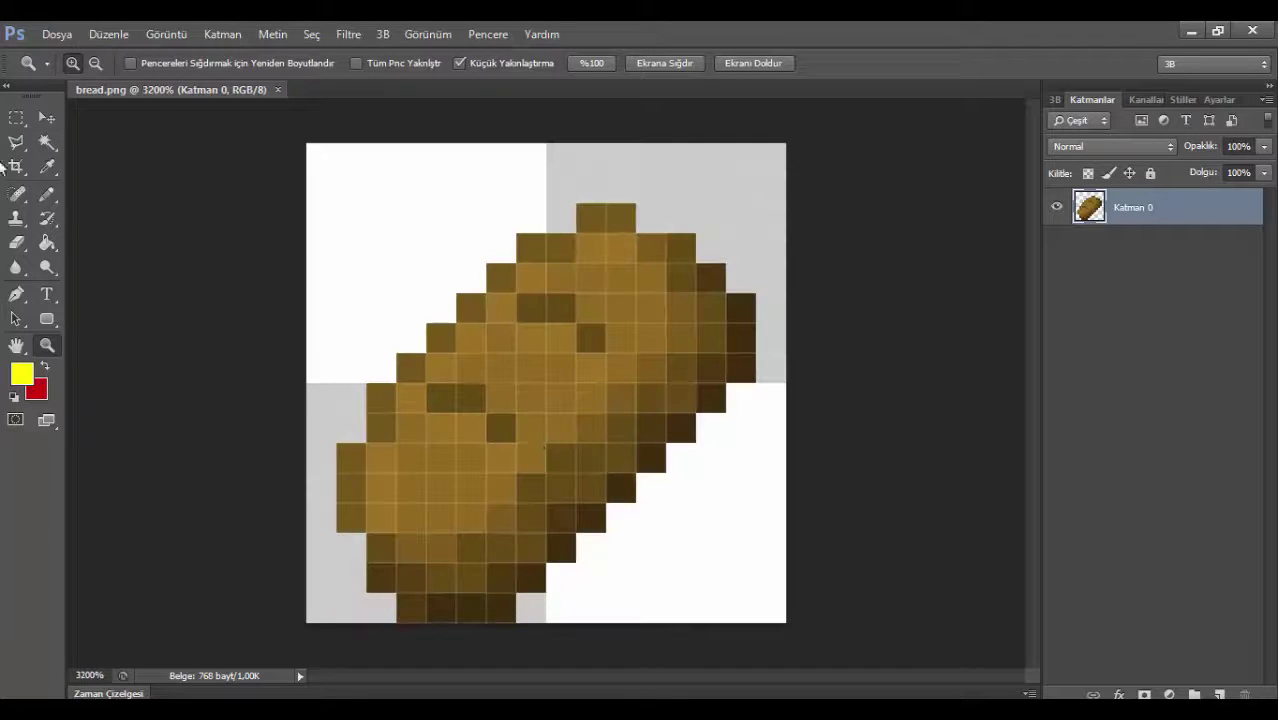
click(47, 117)
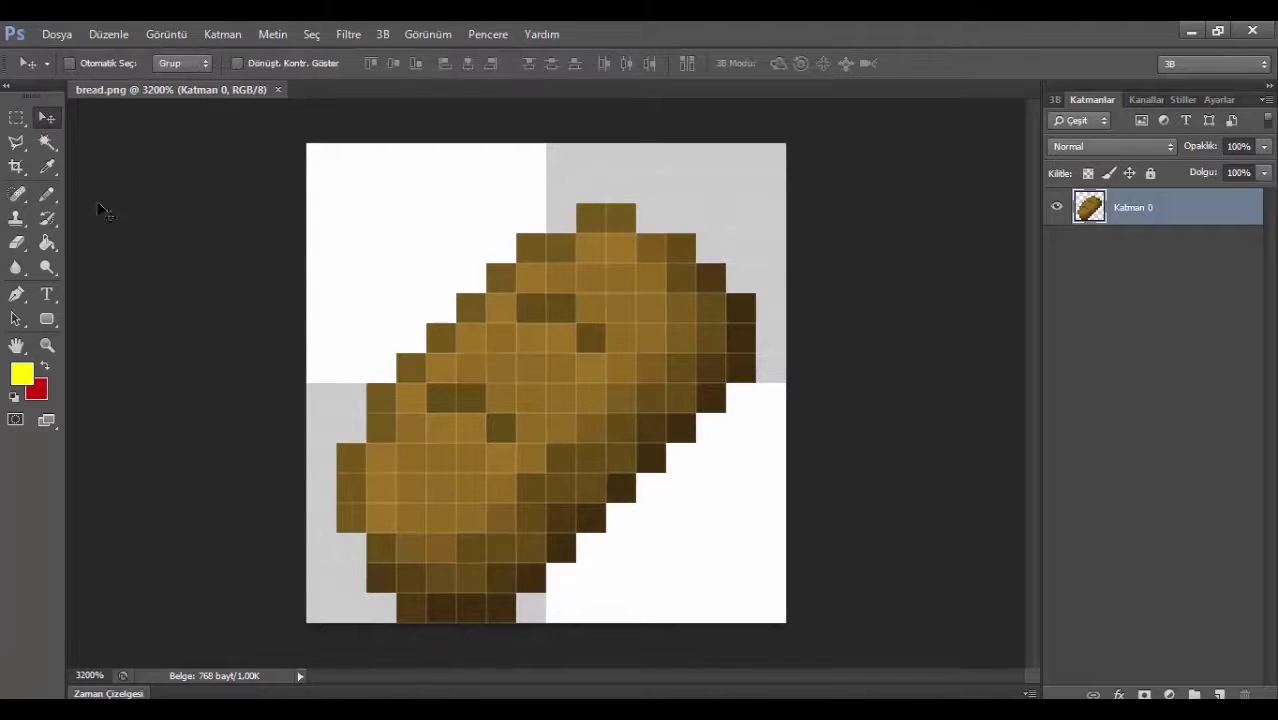
Switch to the browser and search Google Images for "ekmek png".
key(alt+Tab)
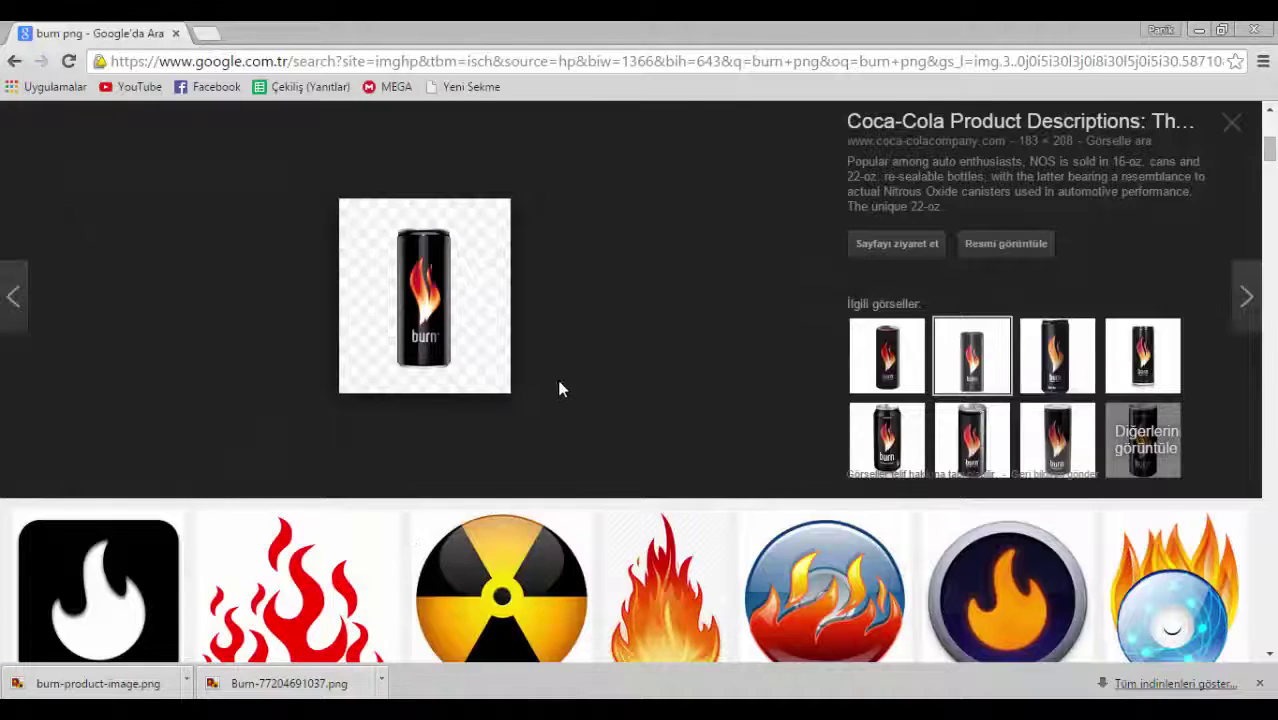
scroll(560, 390, up, 6)
triple_click(150, 130)
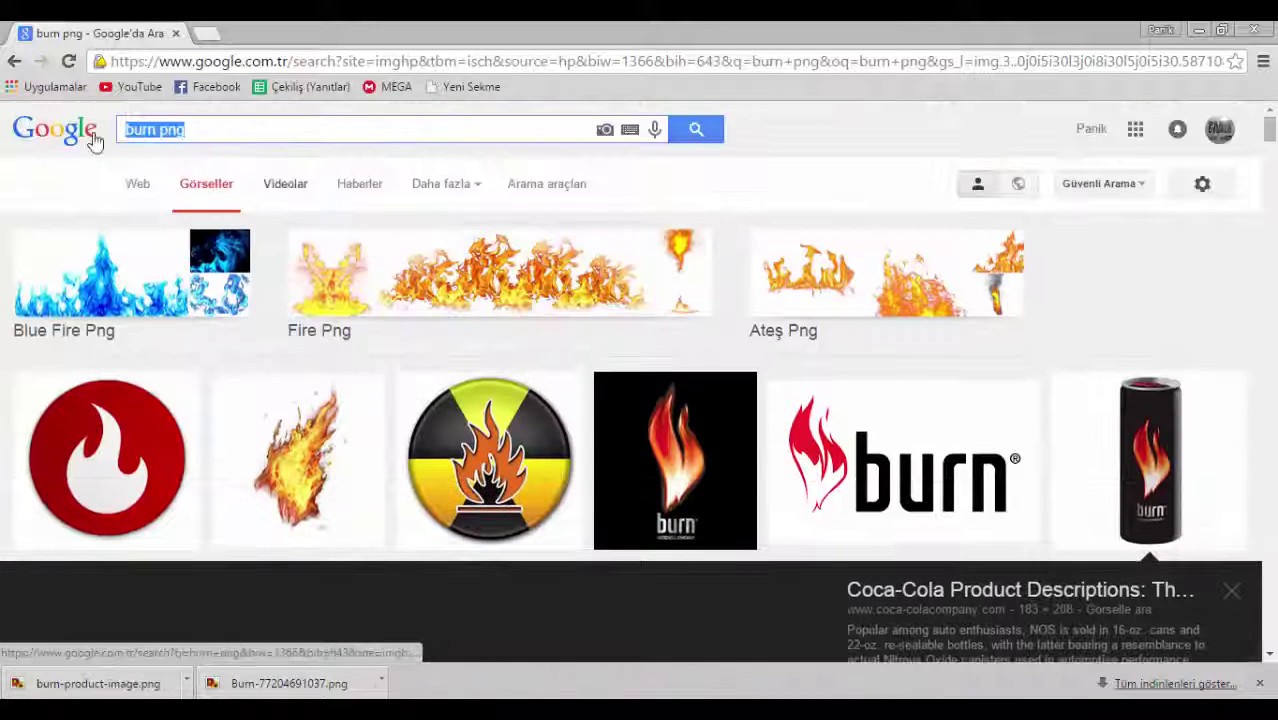
mouse_move(140, 140)
mouse_down()
mouse_move(200, 170)
mouse_move(142, 130)
mouse_move(200, 170)
mouse_move(157, 130)
mouse_up()
click(157, 130)
double_click(140, 131)
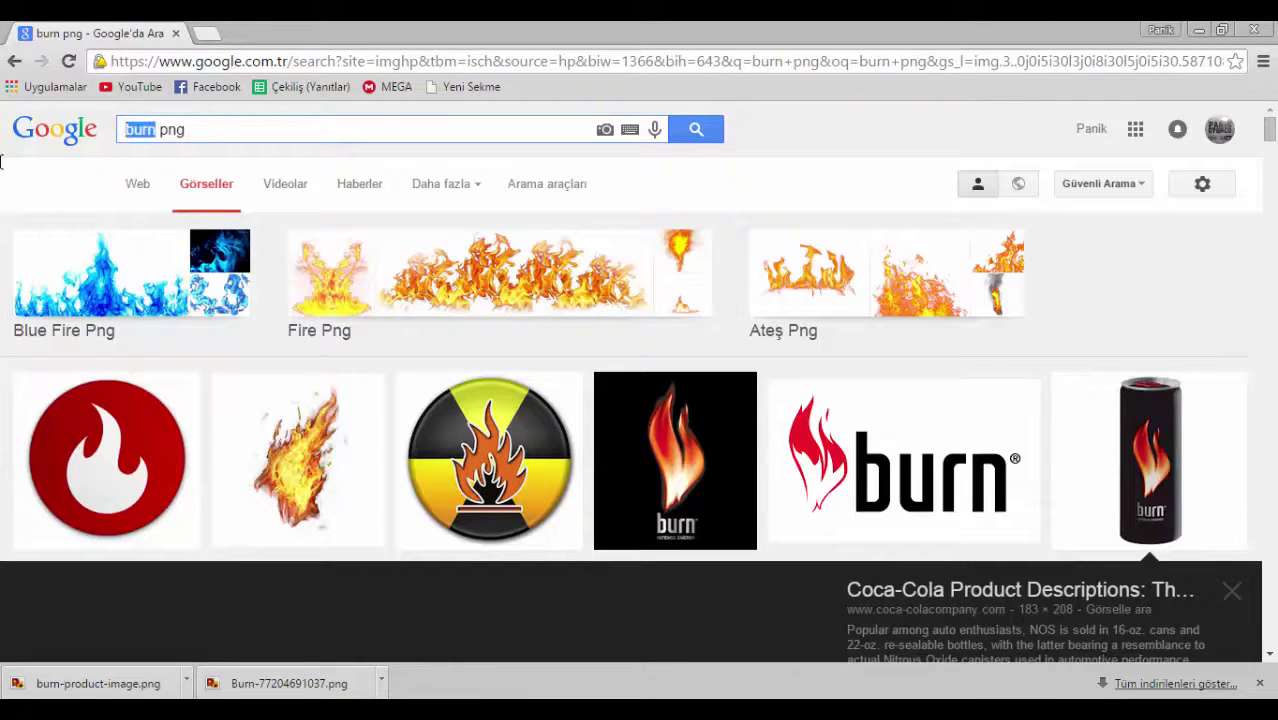
text(ekme)
text(j)
key(Return)
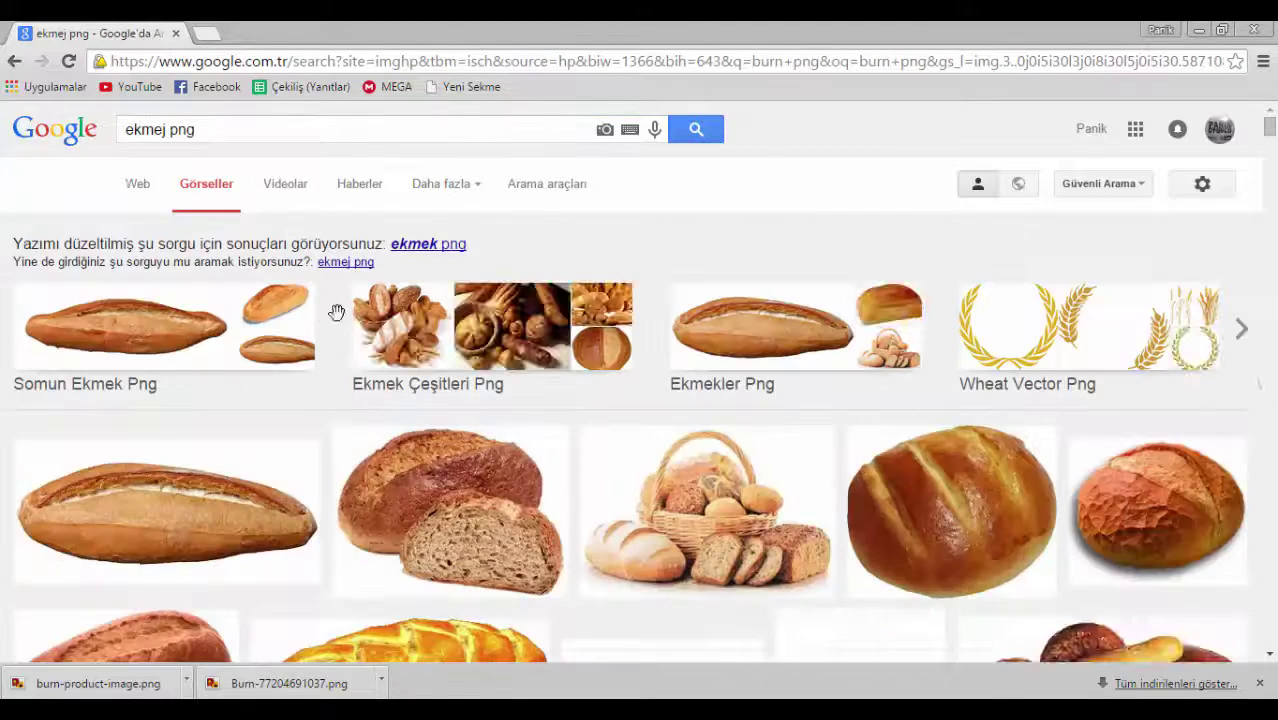
click(418, 246)
Open the full-size version of the cartoon bread loaf with the black outline from the image results.
scroll(435, 255, down, 3)
scroll(430, 260, down, 1)
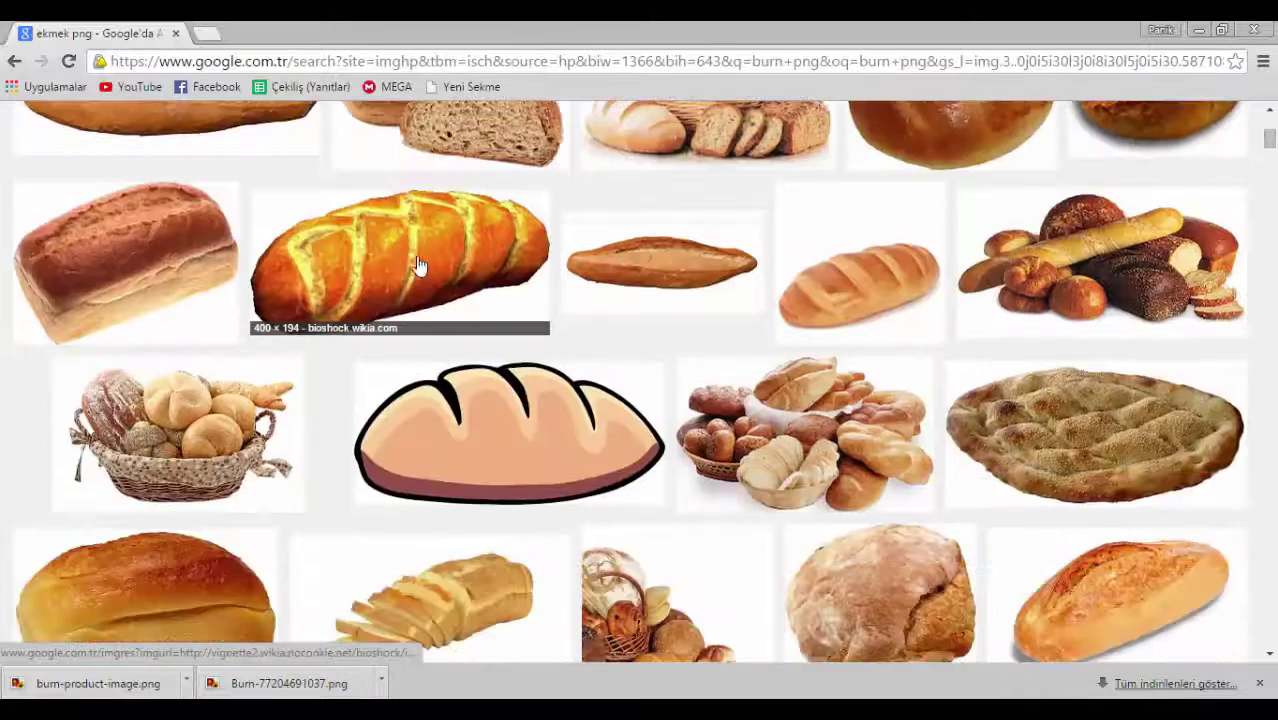
click(492, 394)
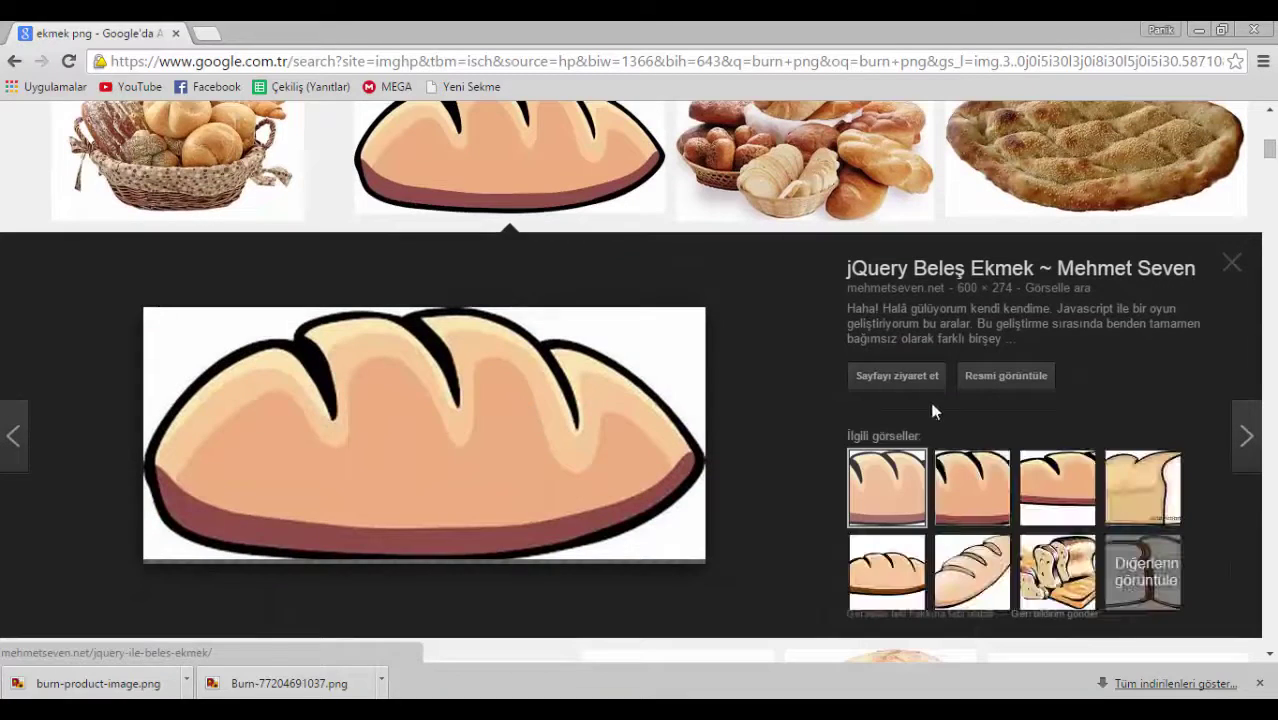
click(998, 393)
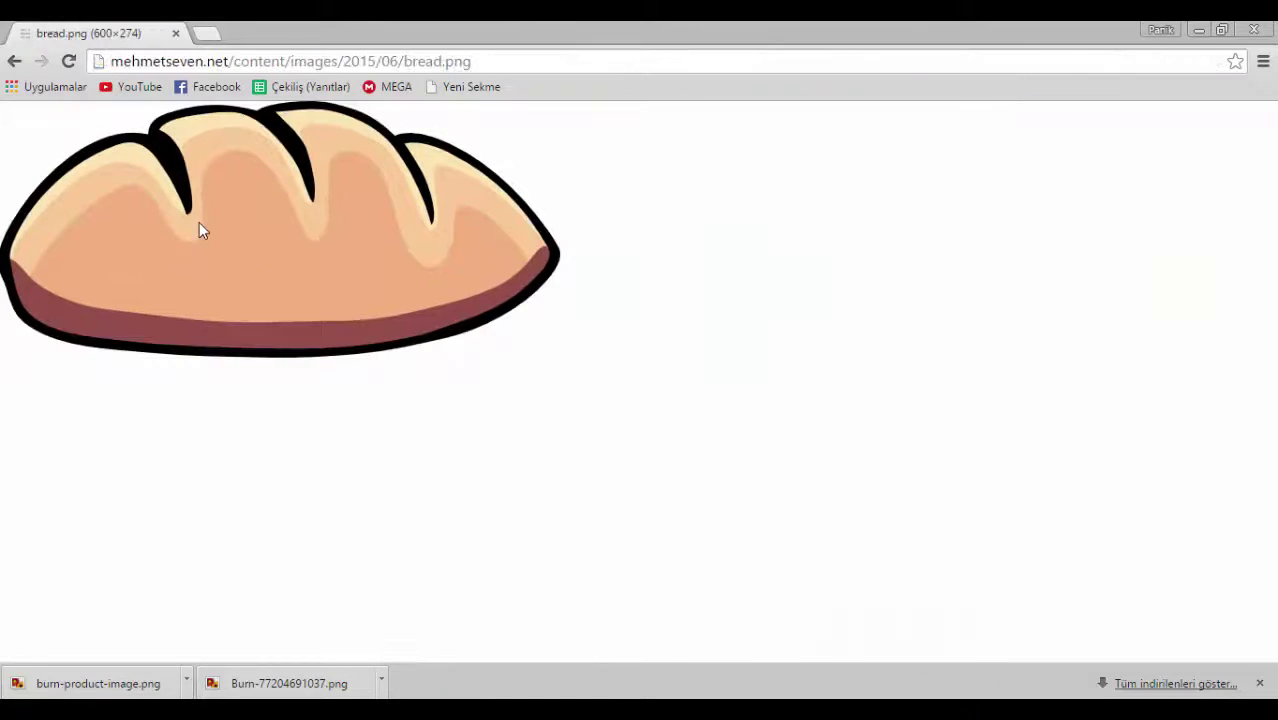
Save the cartoon loaf image to the desktop as bread.png and close its browser page.
right_click(205, 218)
click(262, 233)
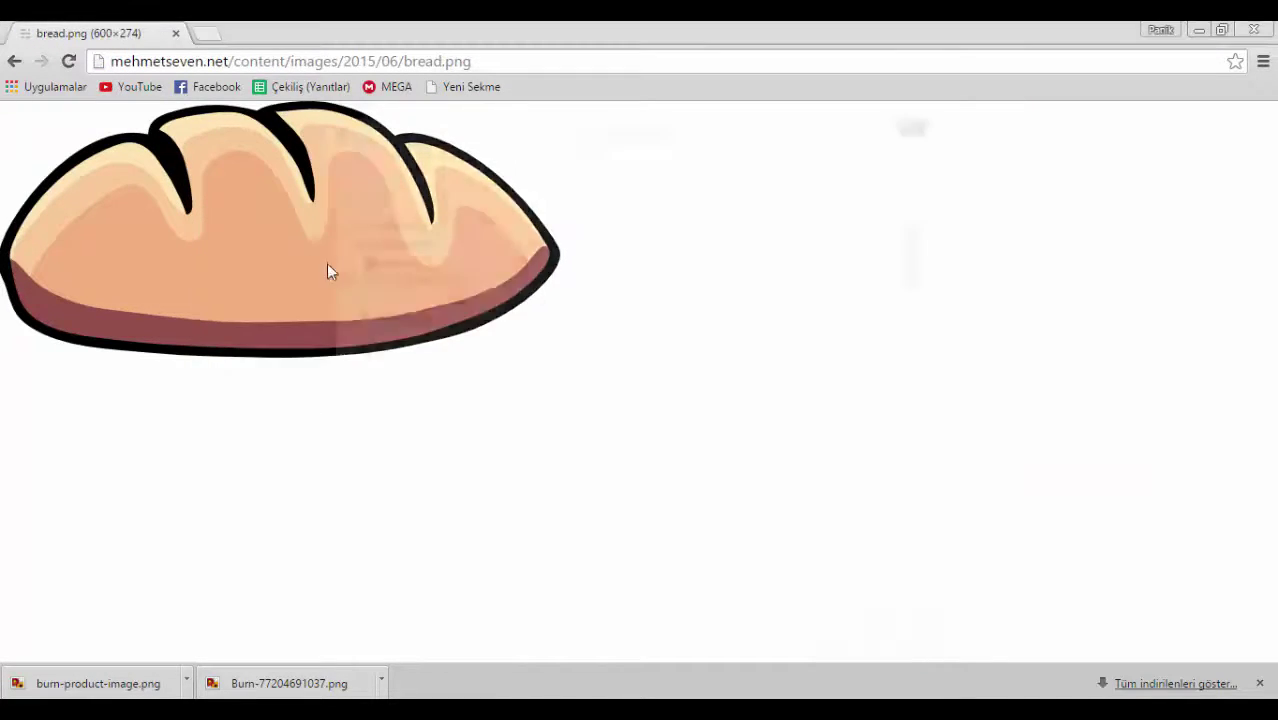
click(382, 264)
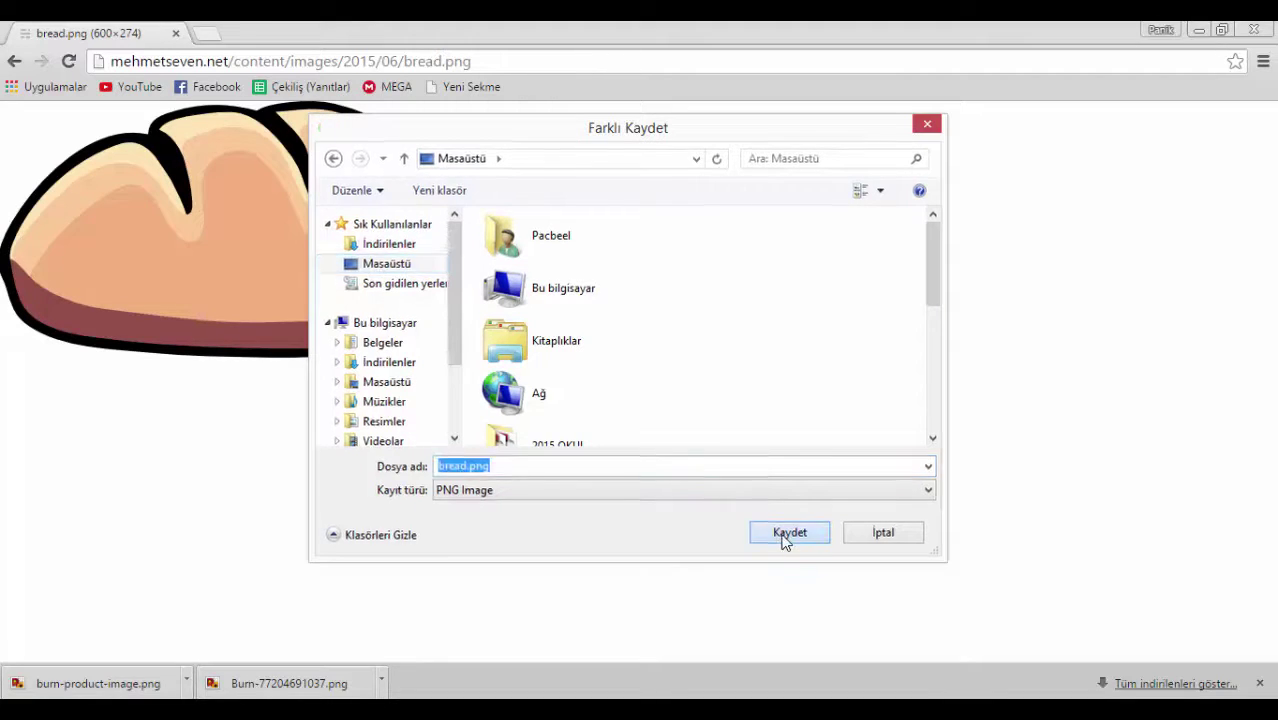
click(784, 533)
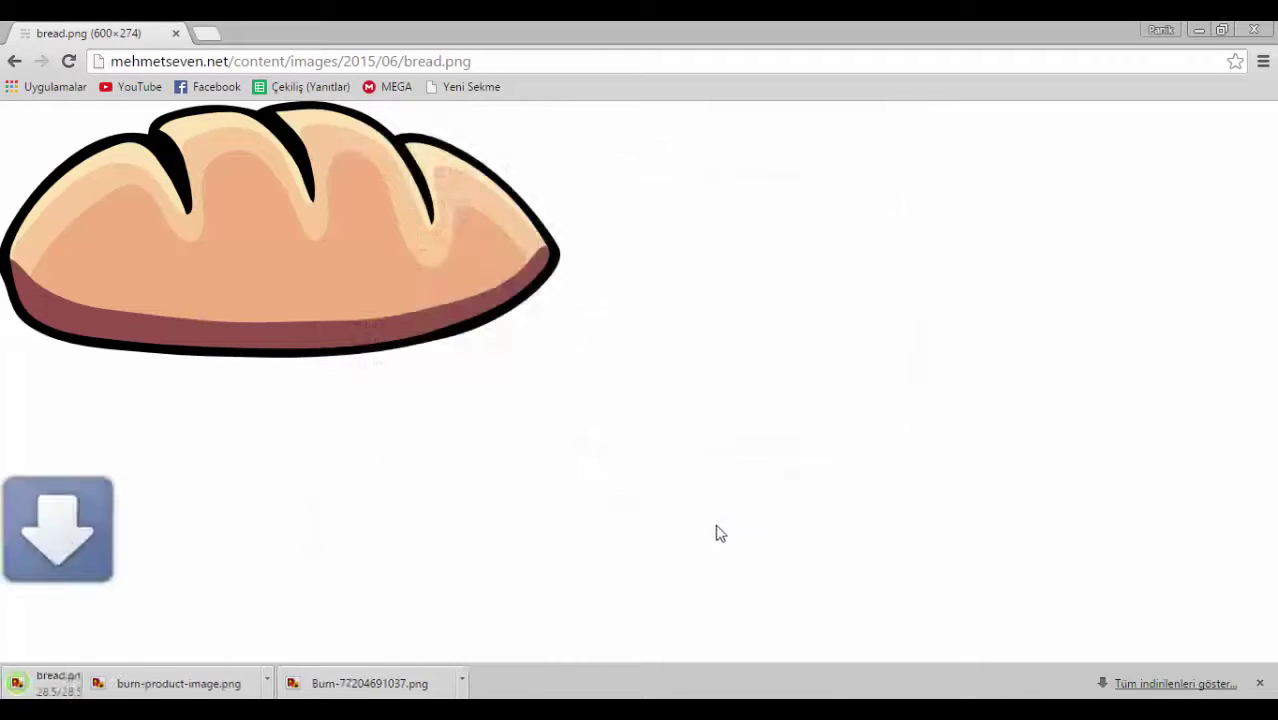
click(176, 35)
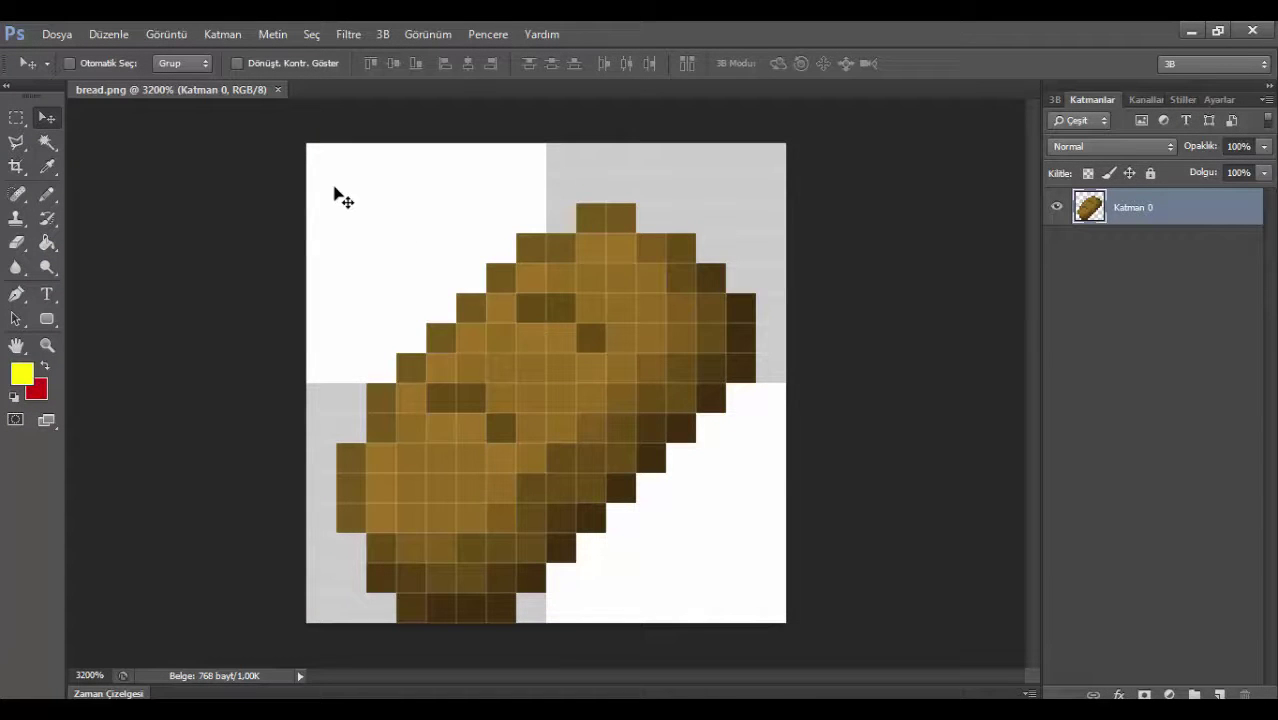
Open the downloaded bread.png from the desktop in Photoshop.
key(ctrl+o)
click(567, 235)
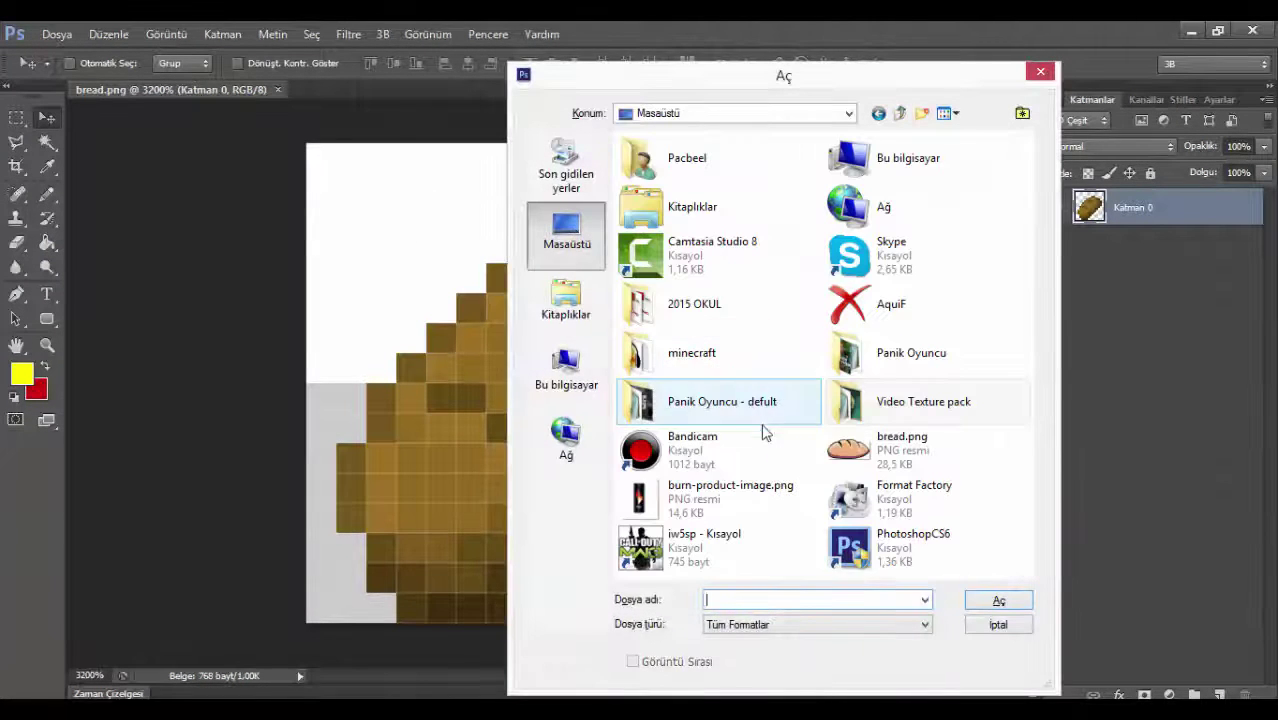
click(852, 445)
click(998, 602)
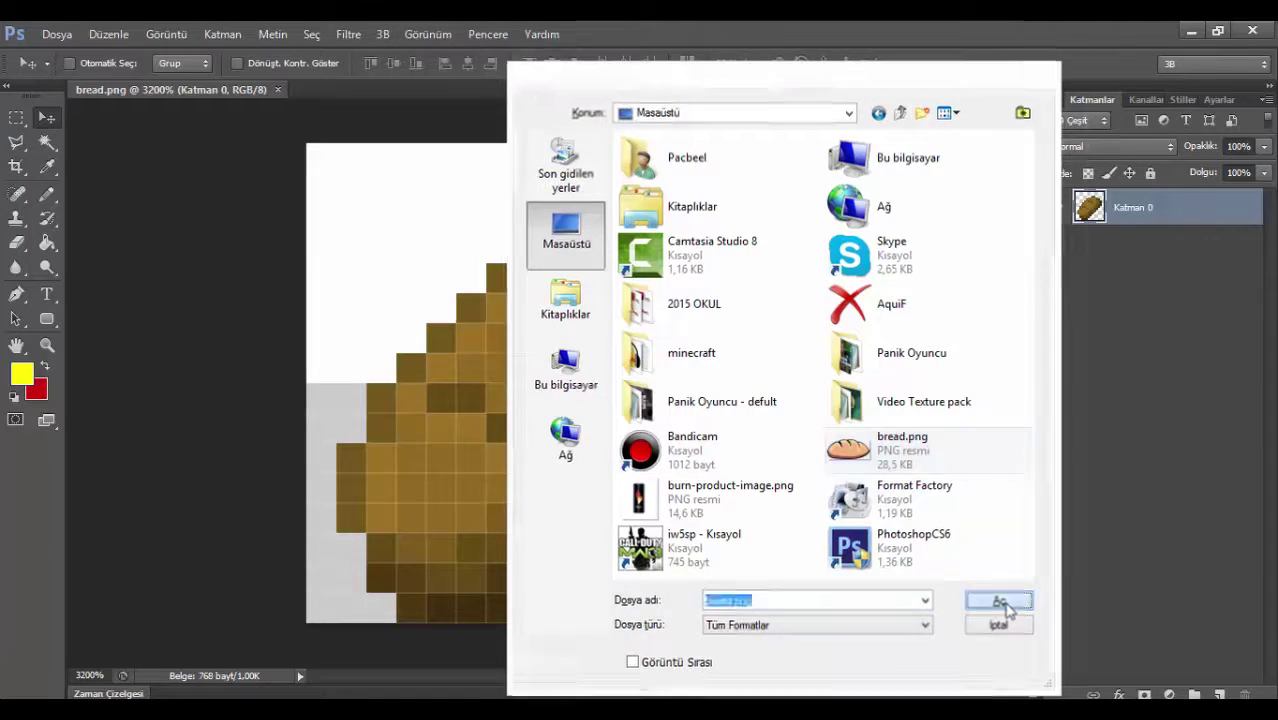
Try to copy the cartoon loaf into the original bread texture, and delete the copied layer.
drag(562, 352, 413, 280)
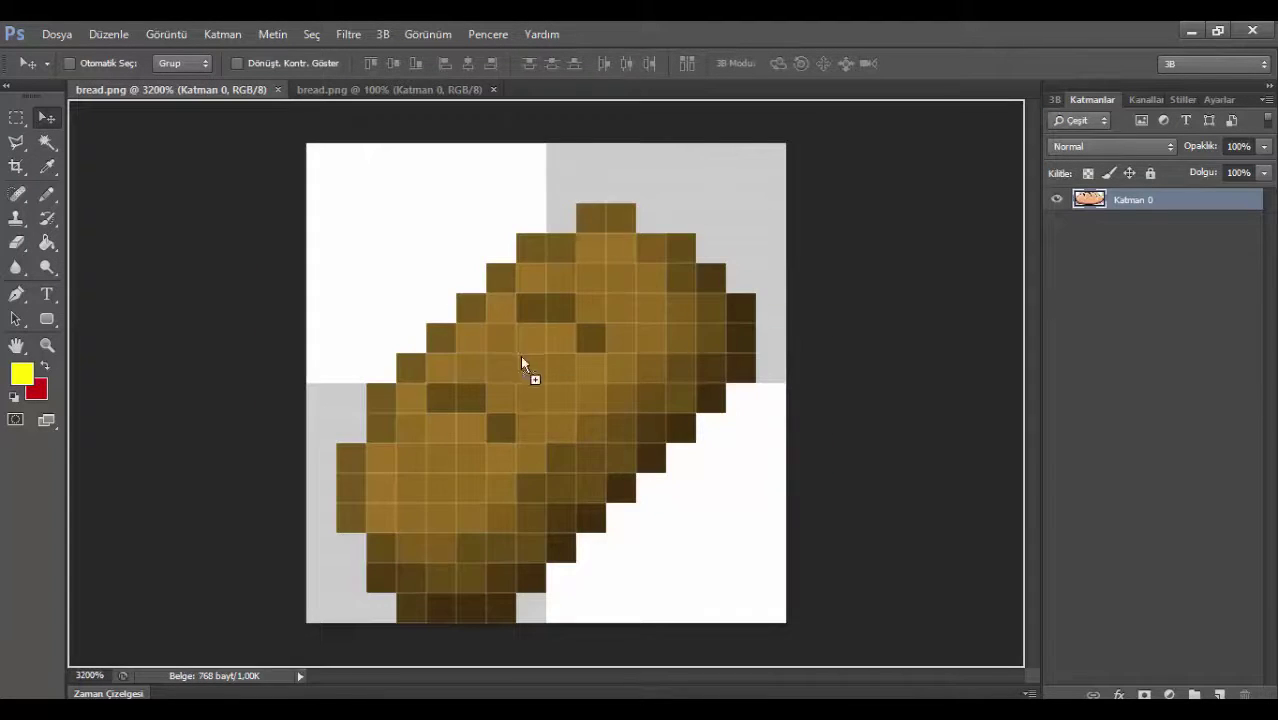
drag(521, 358, 522, 364)
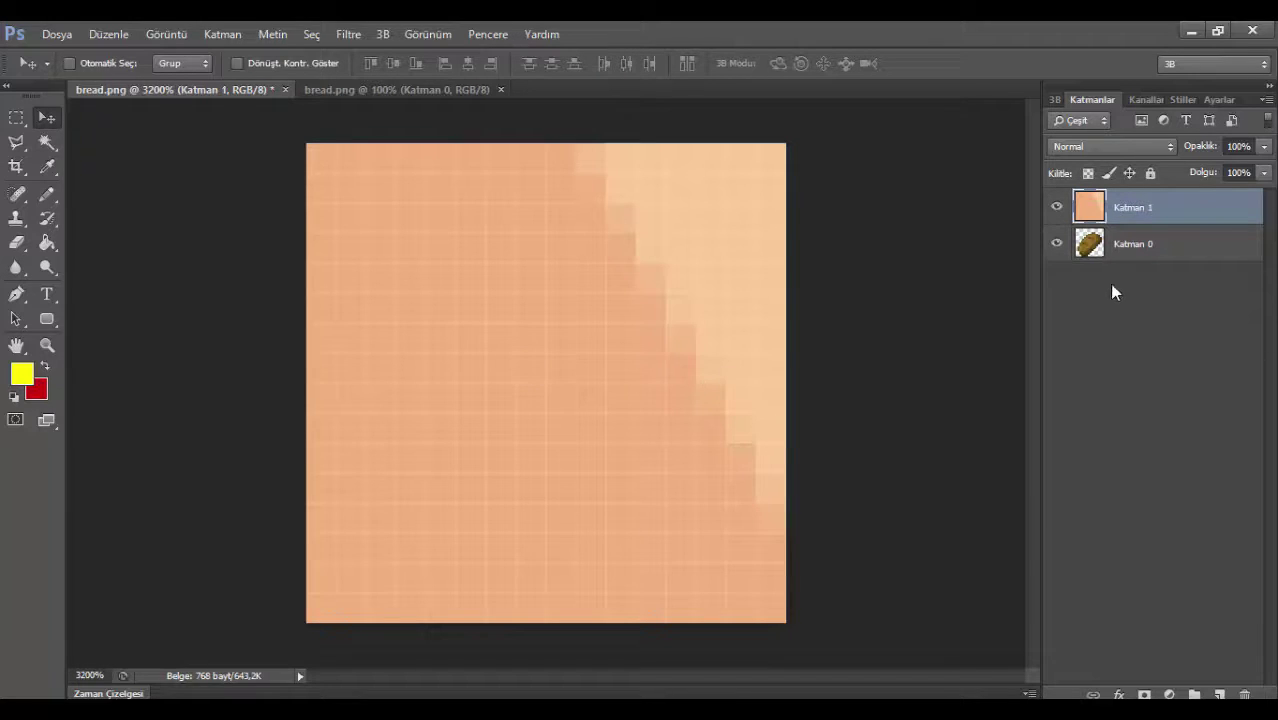
key(Delete)
Check the pixel dimensions of the downloaded cartoon loaf image without changing them.
click(410, 89)
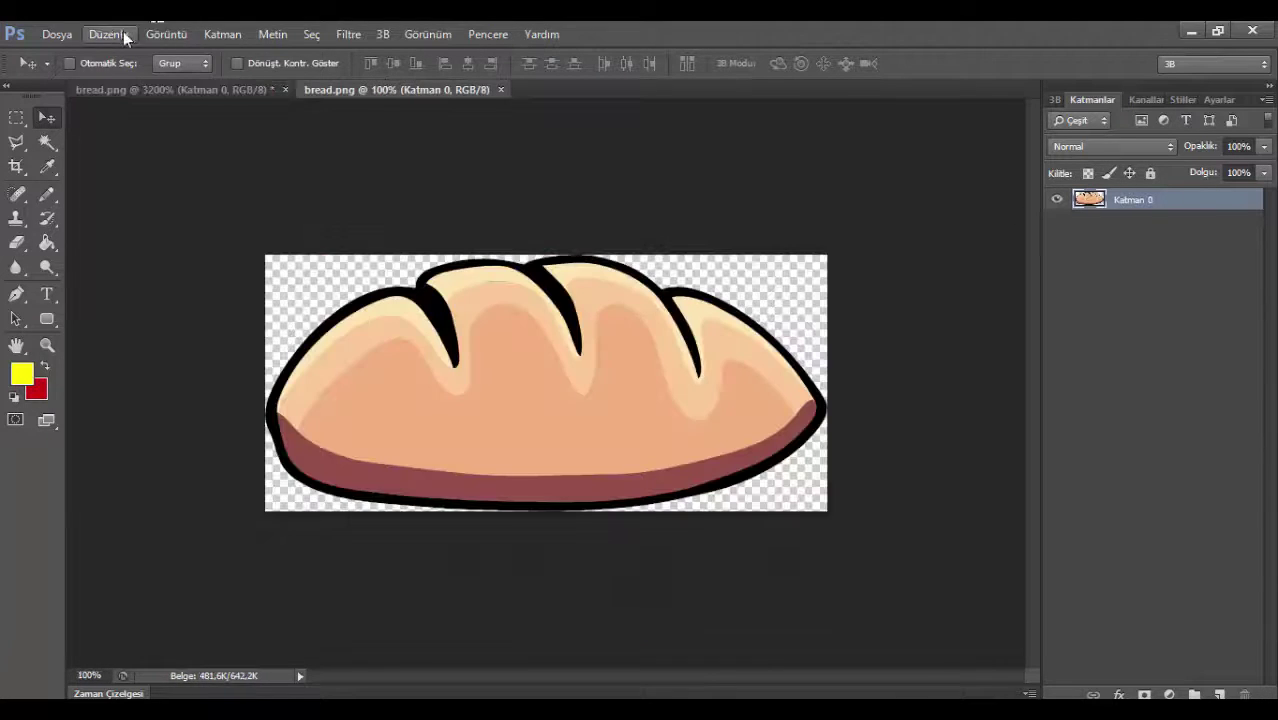
click(166, 34)
click(220, 172)
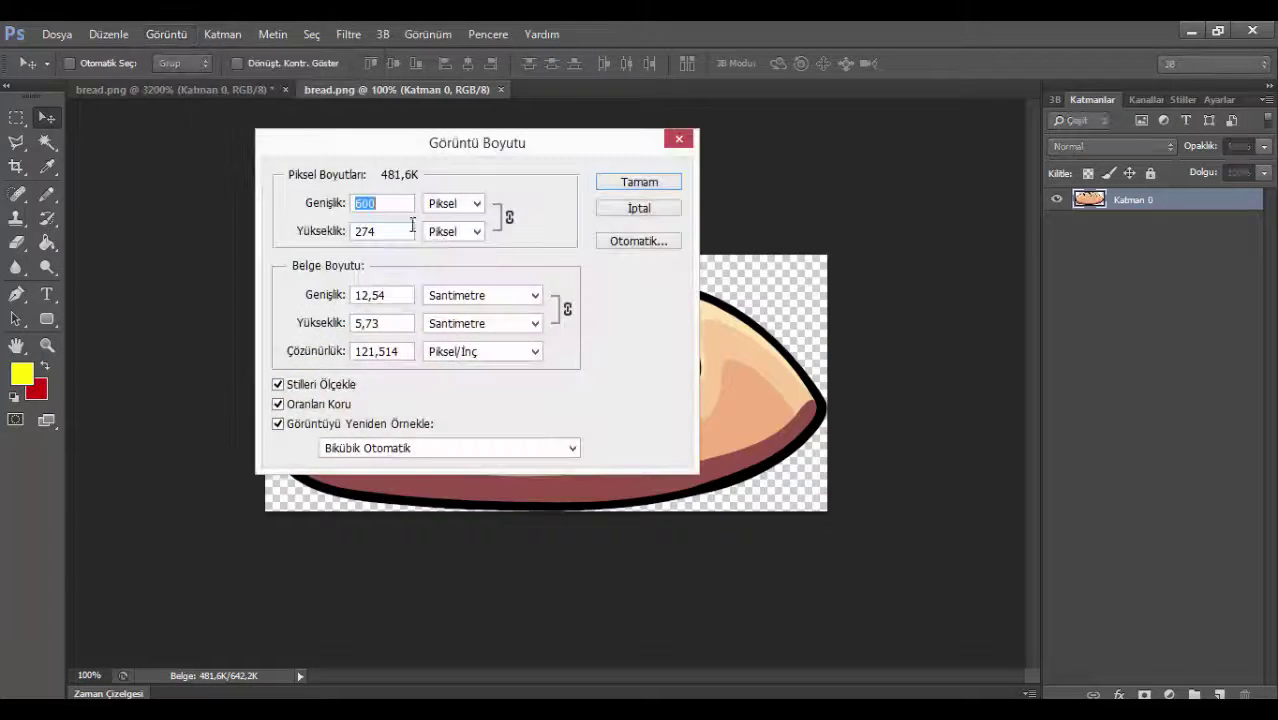
click(679, 140)
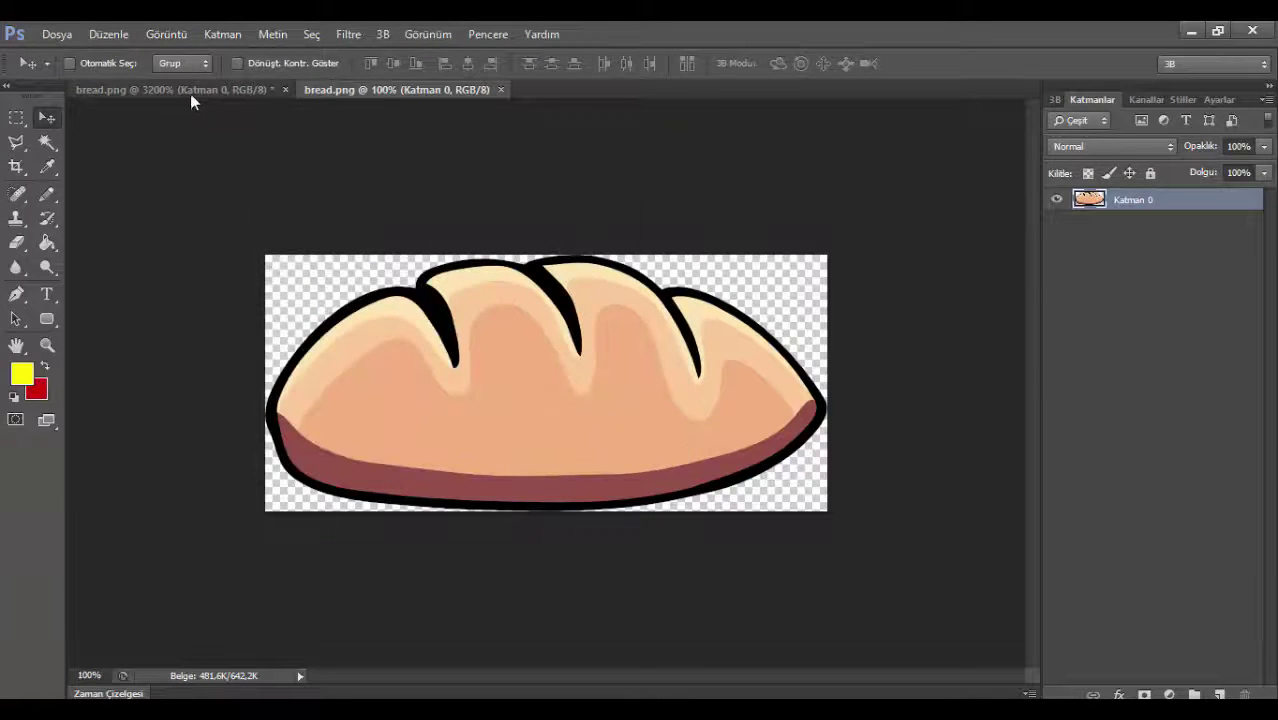
Resize the original bread texture to 280 × 280 pixels with proportions constrained.
click(190, 90)
click(222, 34)
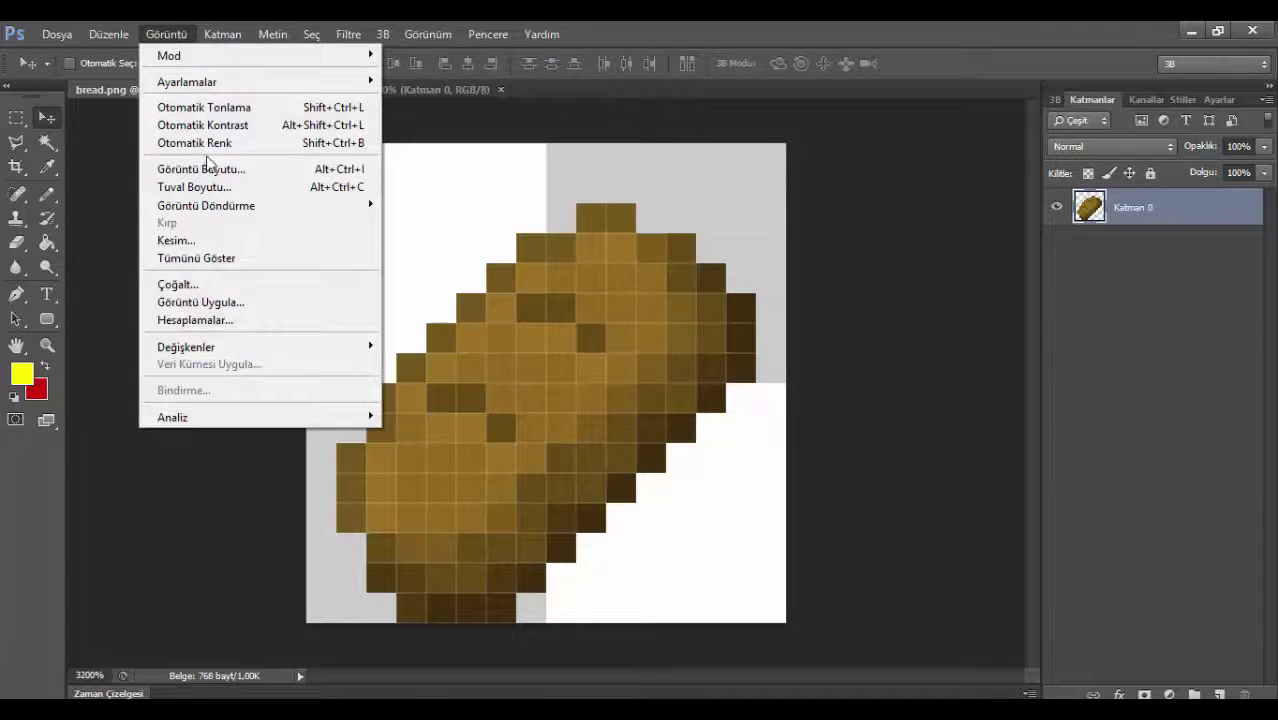
click(208, 167)
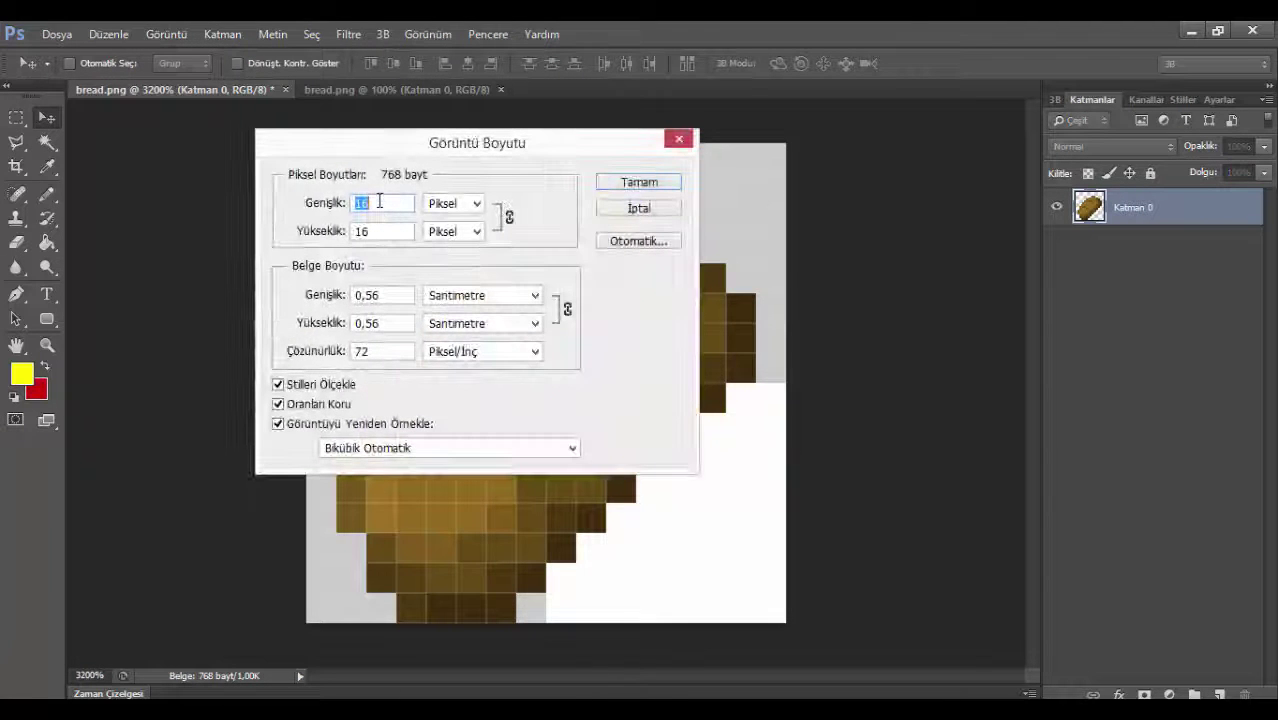
text(2)
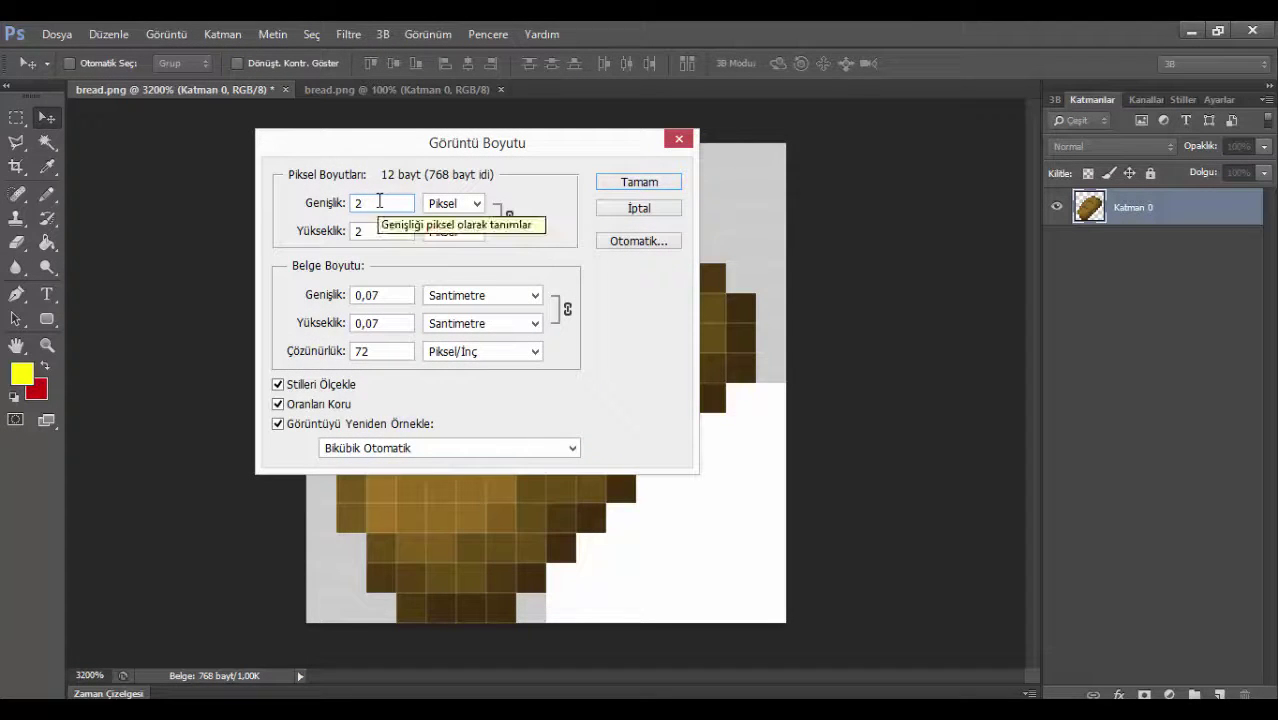
text(80)
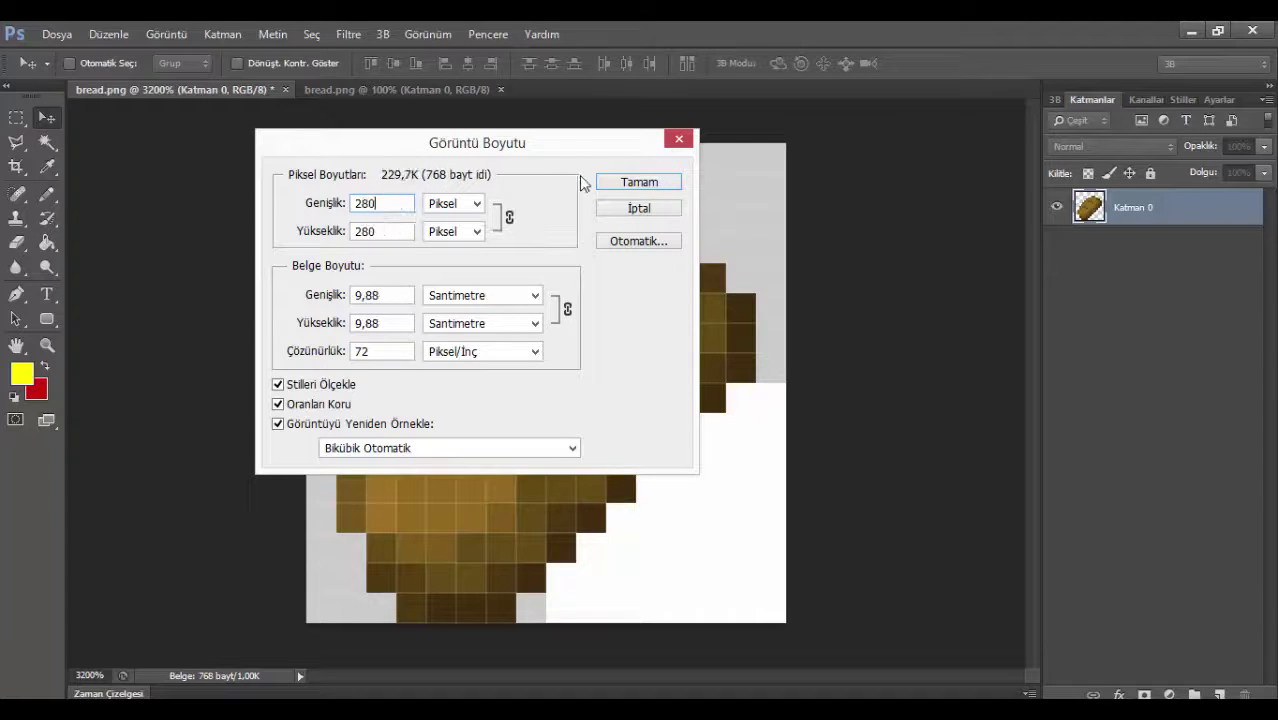
click(622, 184)
Erase the entire old bread from the enlarged texture, leaving a transparent canvas.
key(z)
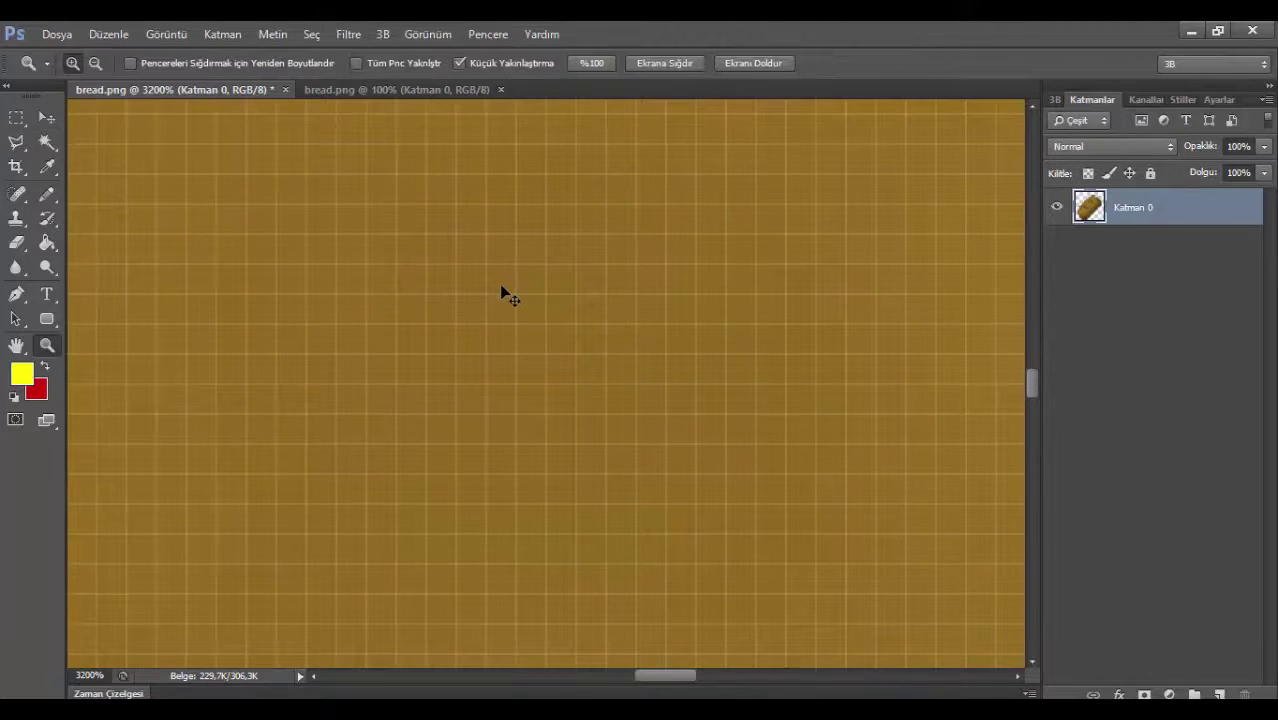
right_click(502, 289)
click(535, 304)
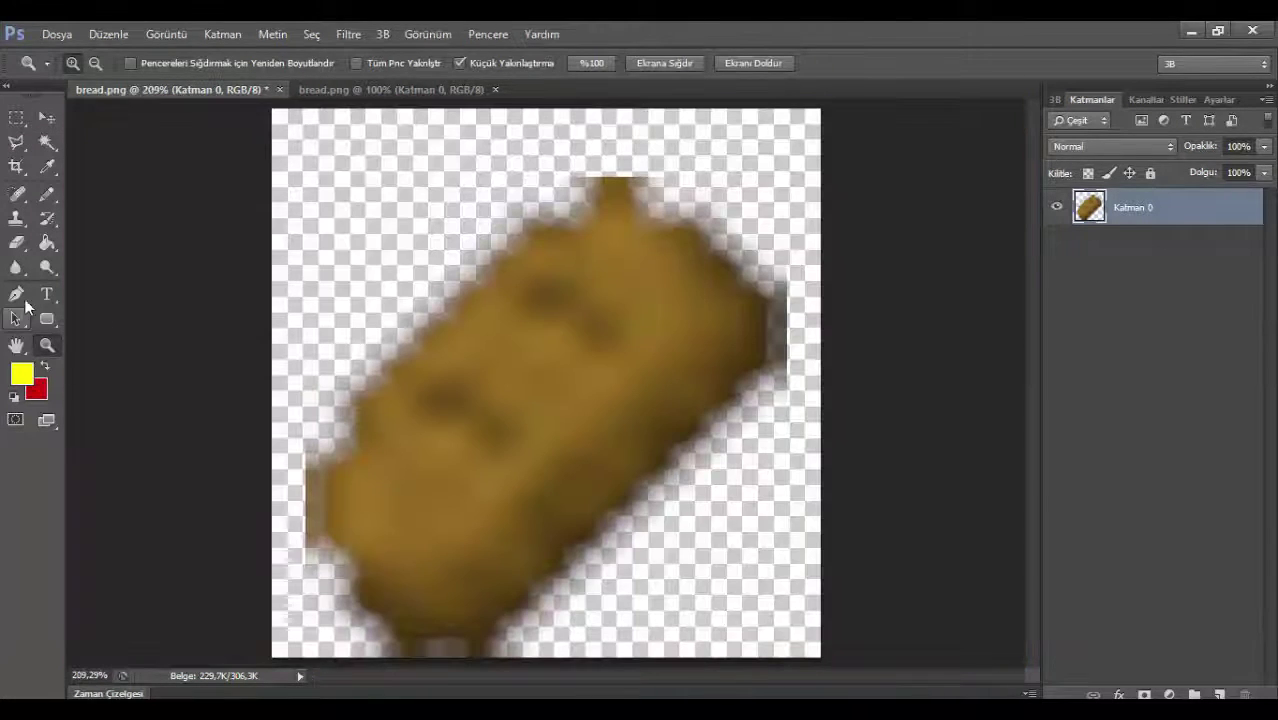
click(16, 242)
mouse_move(450, 640)
mouse_down()
mouse_move(800, 228)
mouse_move(163, 695)
mouse_move(106, 285)
mouse_up()
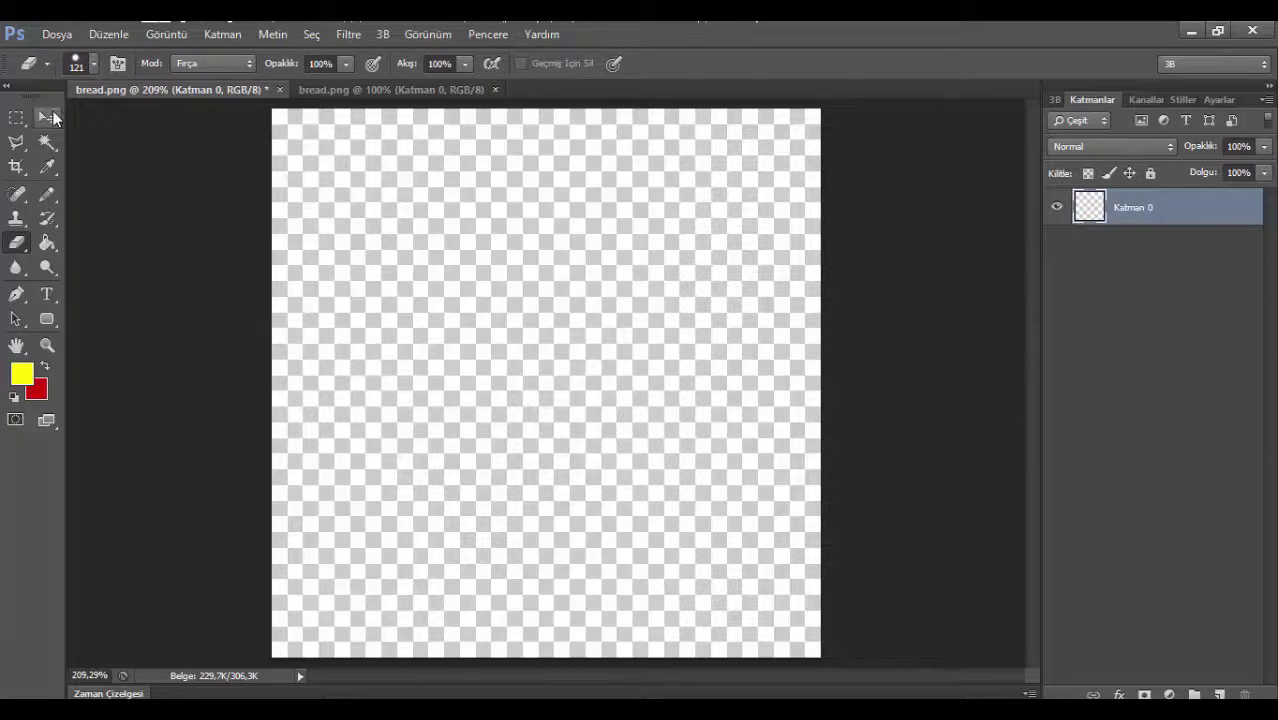
Copy the cartoon loaf into the emptied bread texture and shift it down to show its upper outline.
click(47, 117)
click(356, 91)
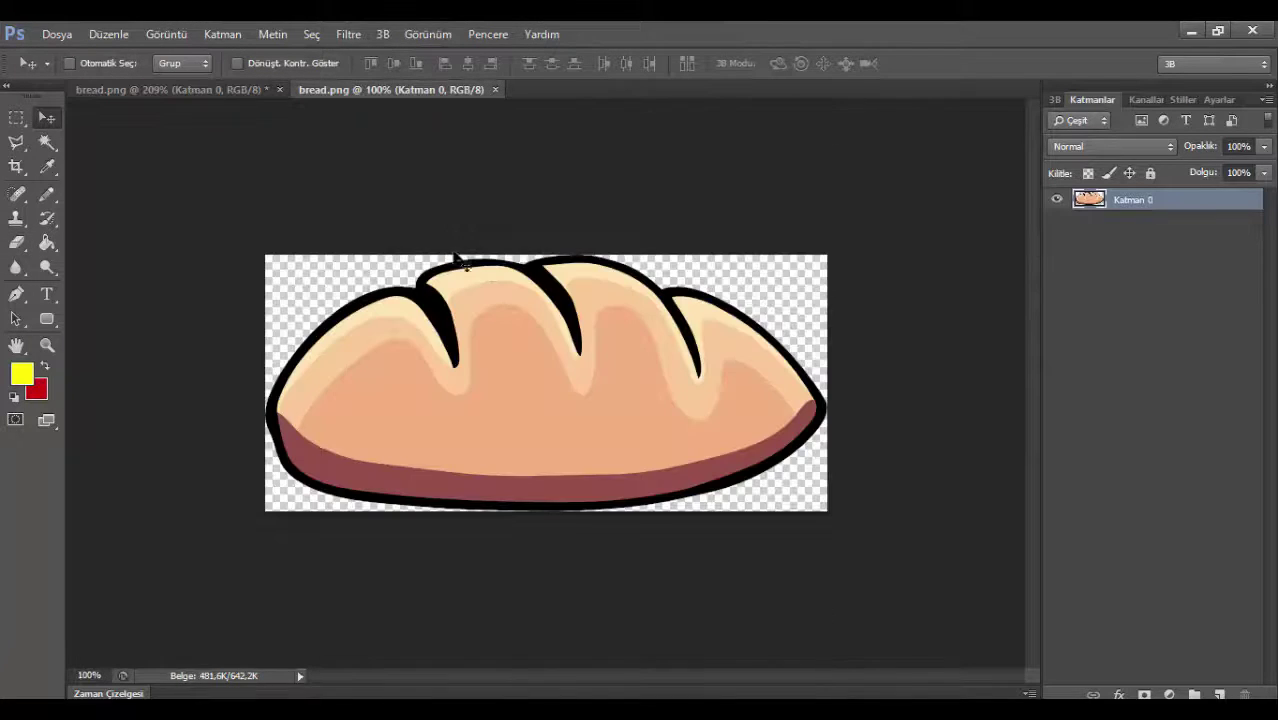
mouse_move(548, 385)
mouse_down()
mouse_move(305, 188)
mouse_move(221, 81)
mouse_move(548, 364)
mouse_up()
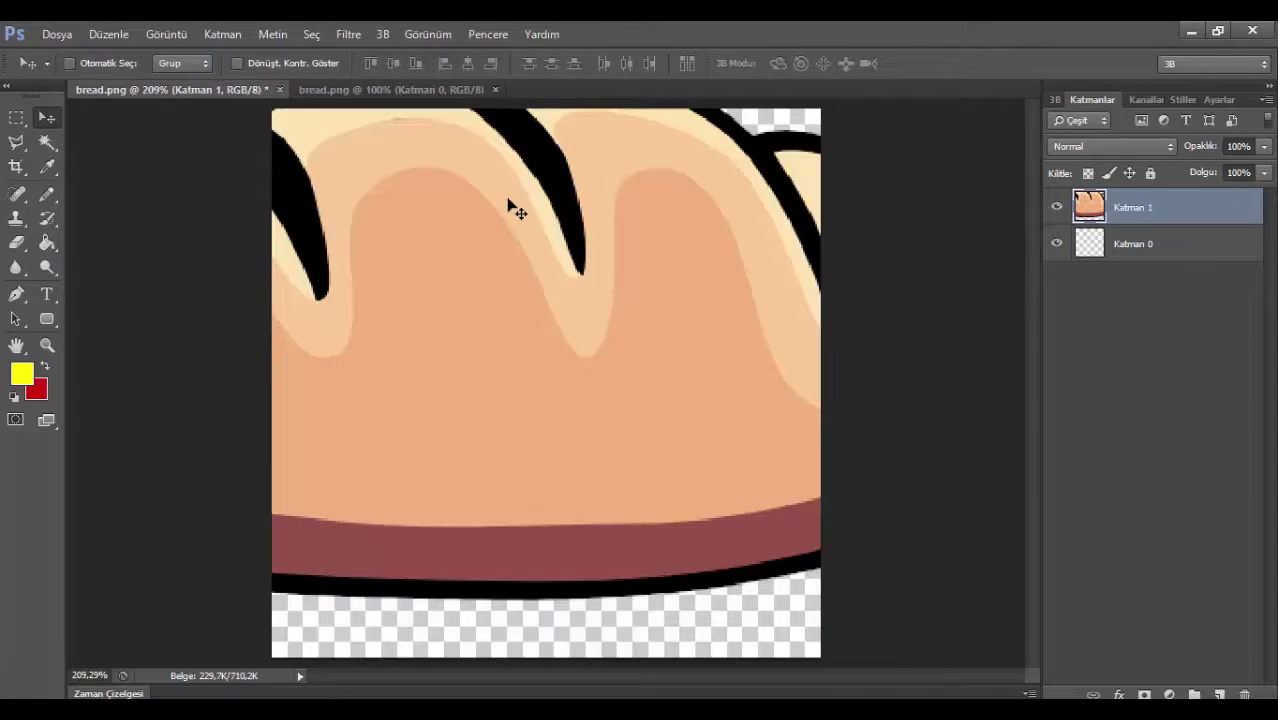
drag(488, 191, 538, 279)
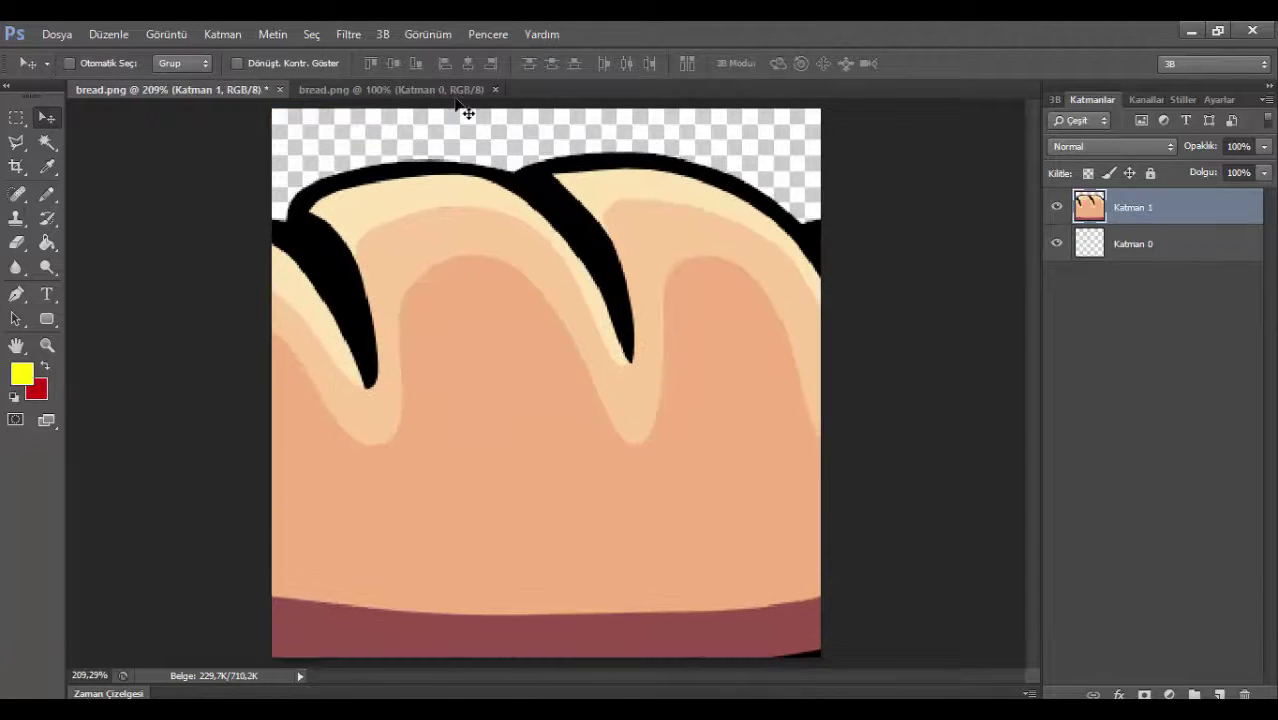
Review the width and height in pixels of the cartoon loaf image, keeping its size.
click(407, 91)
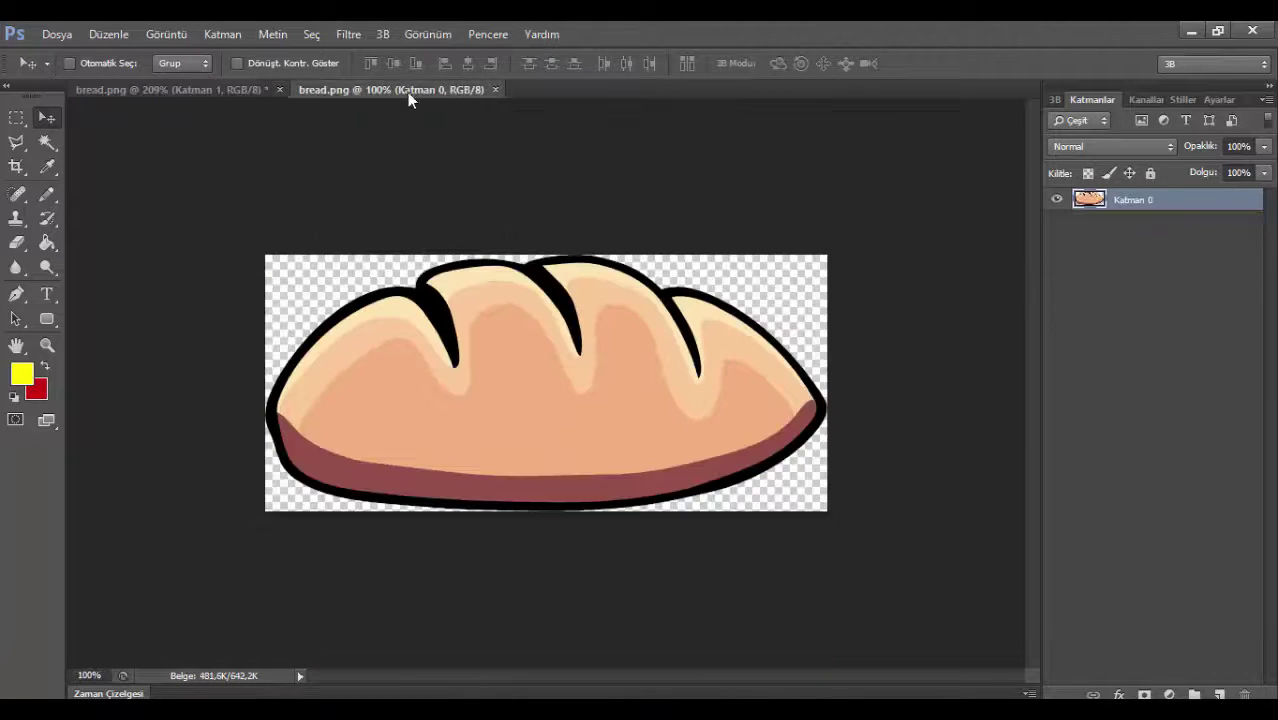
click(166, 34)
click(211, 173)
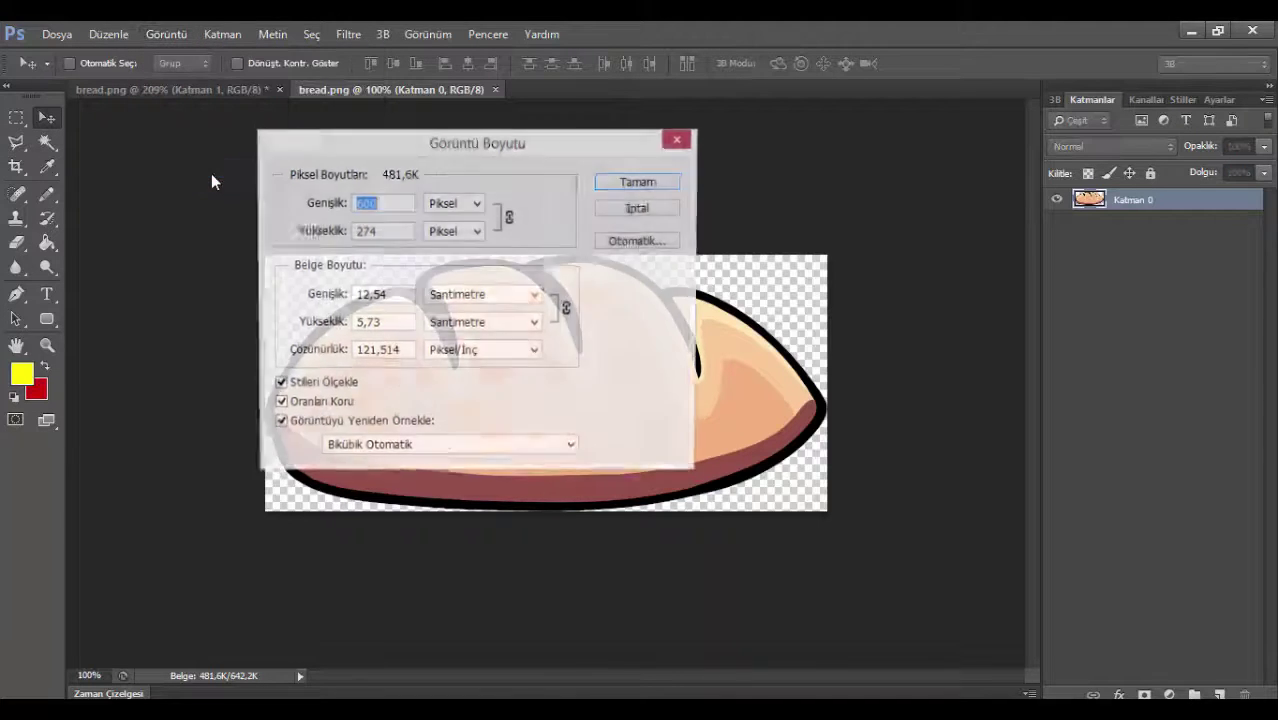
click(400, 231)
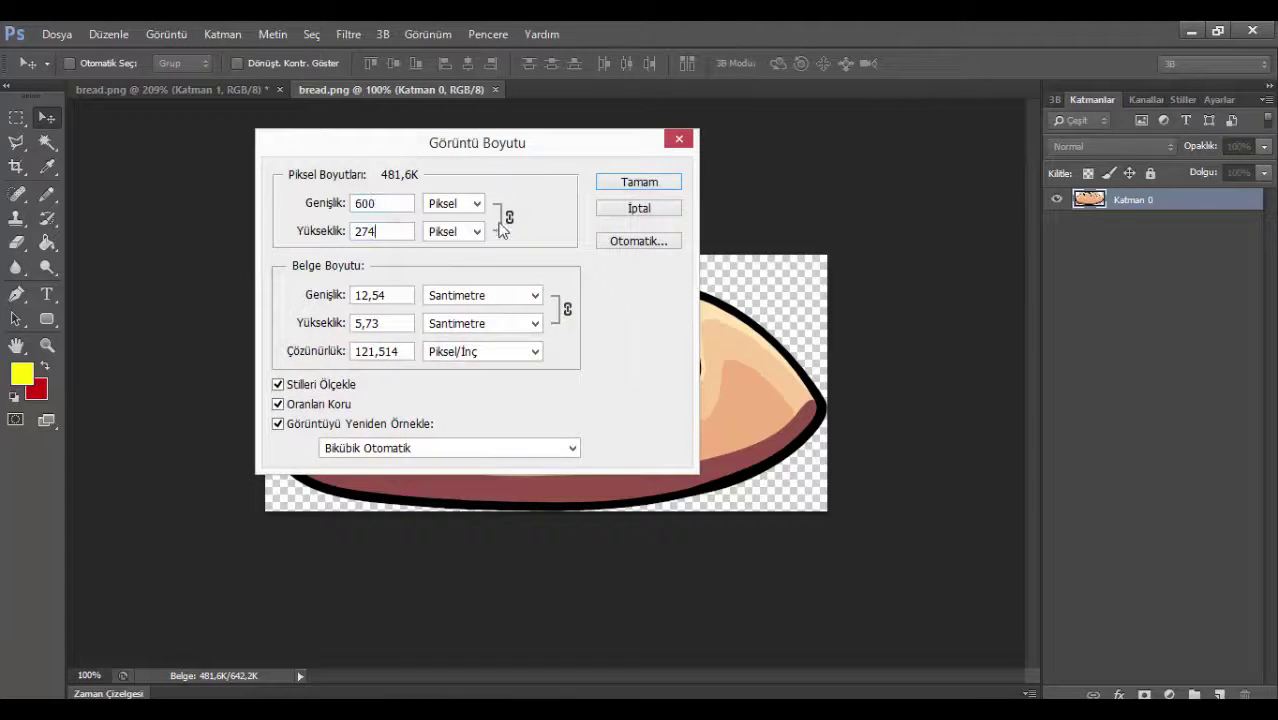
drag(490, 153, 750, 136)
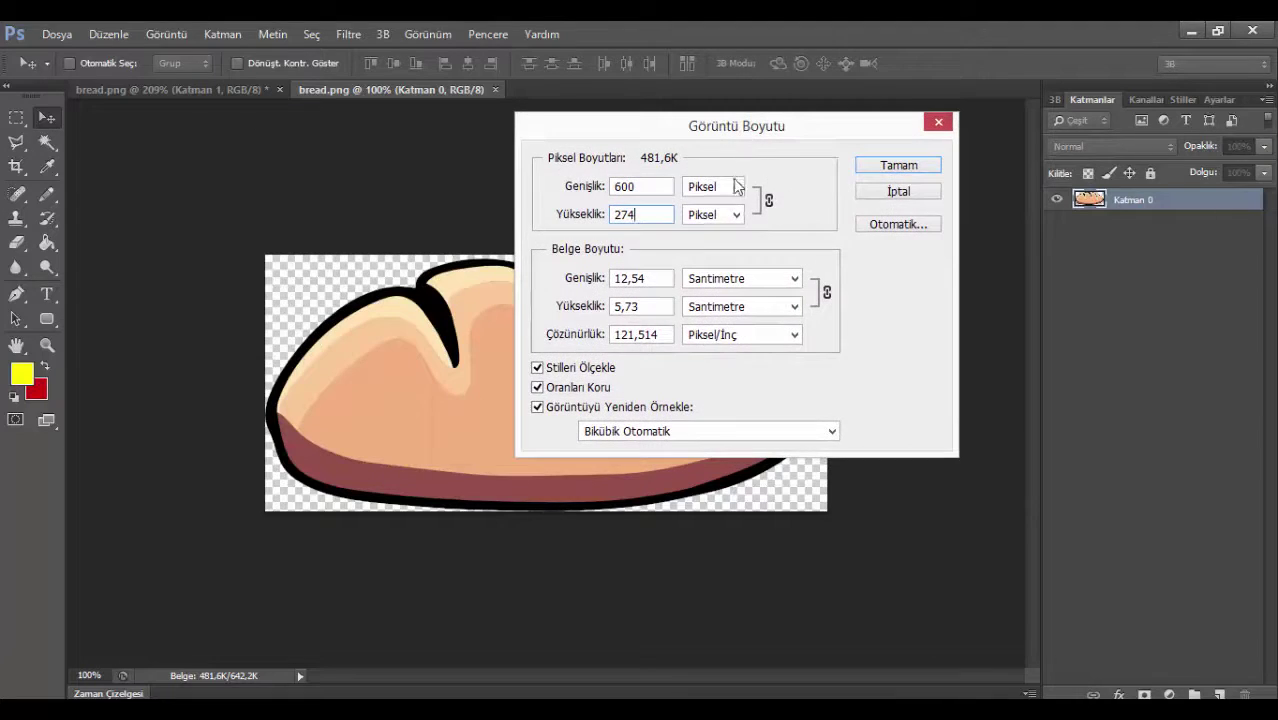
drag(646, 218, 583, 213)
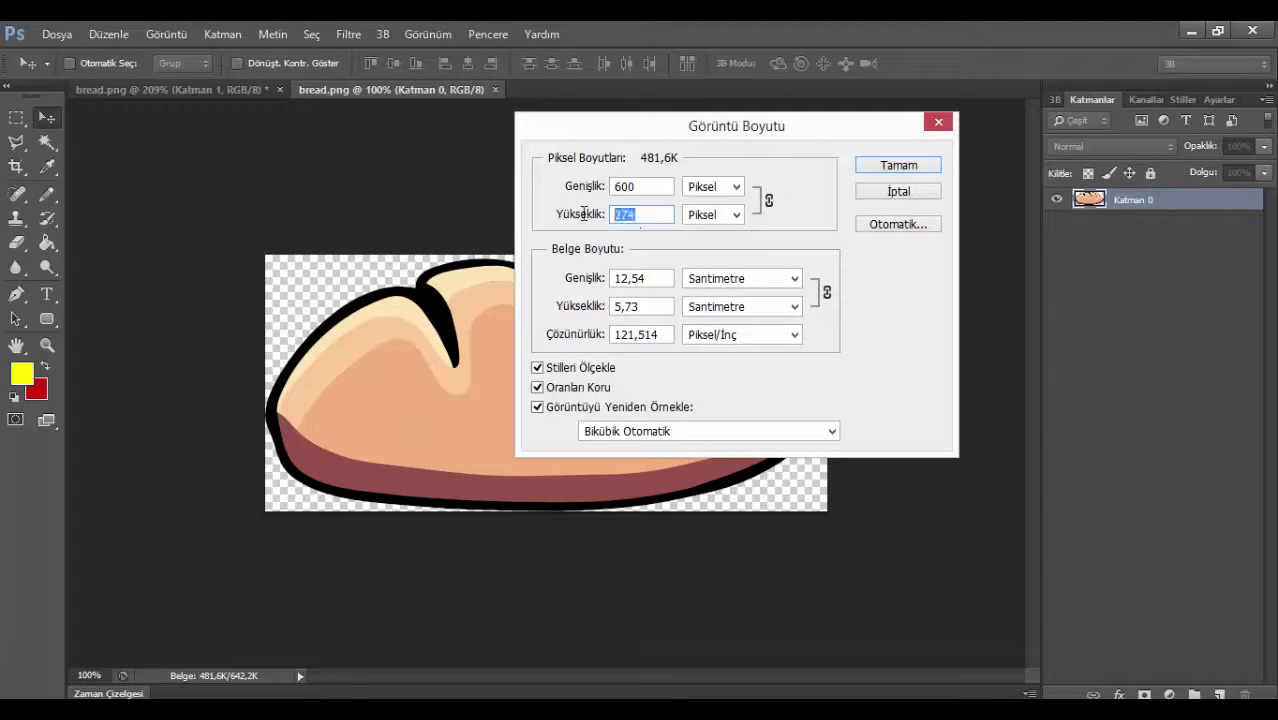
click(659, 185)
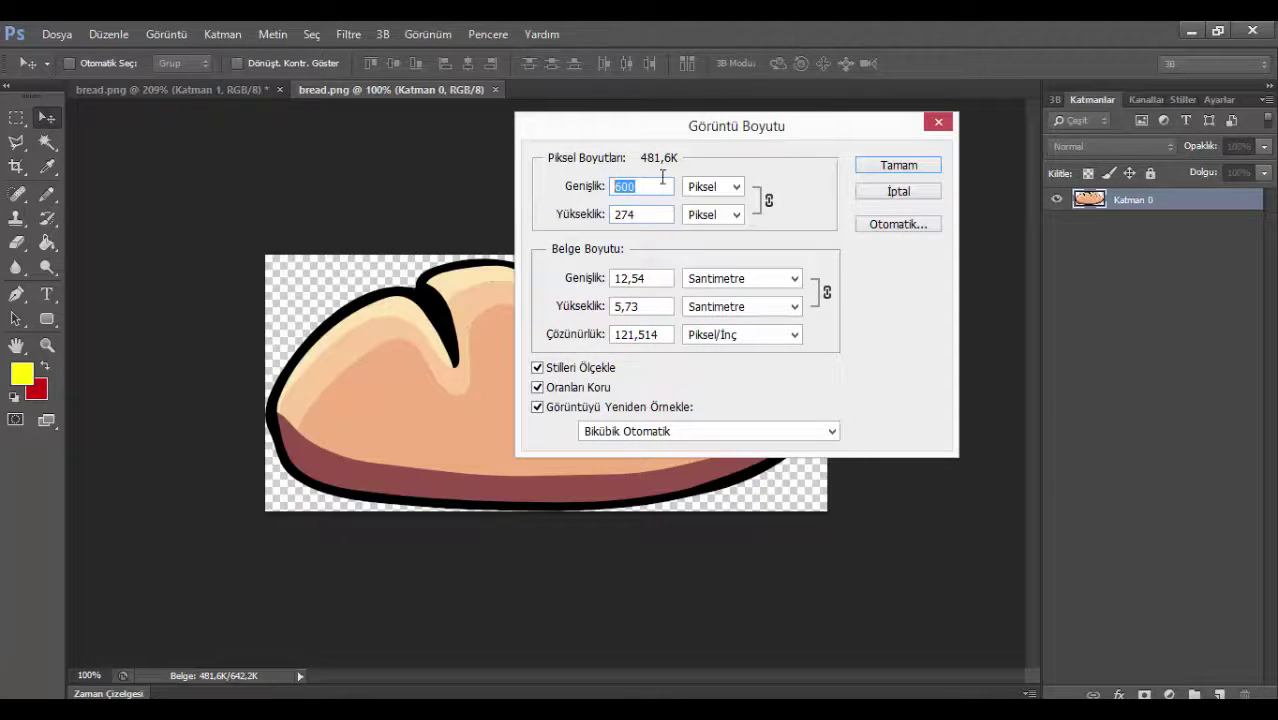
drag(680, 126, 626, 112)
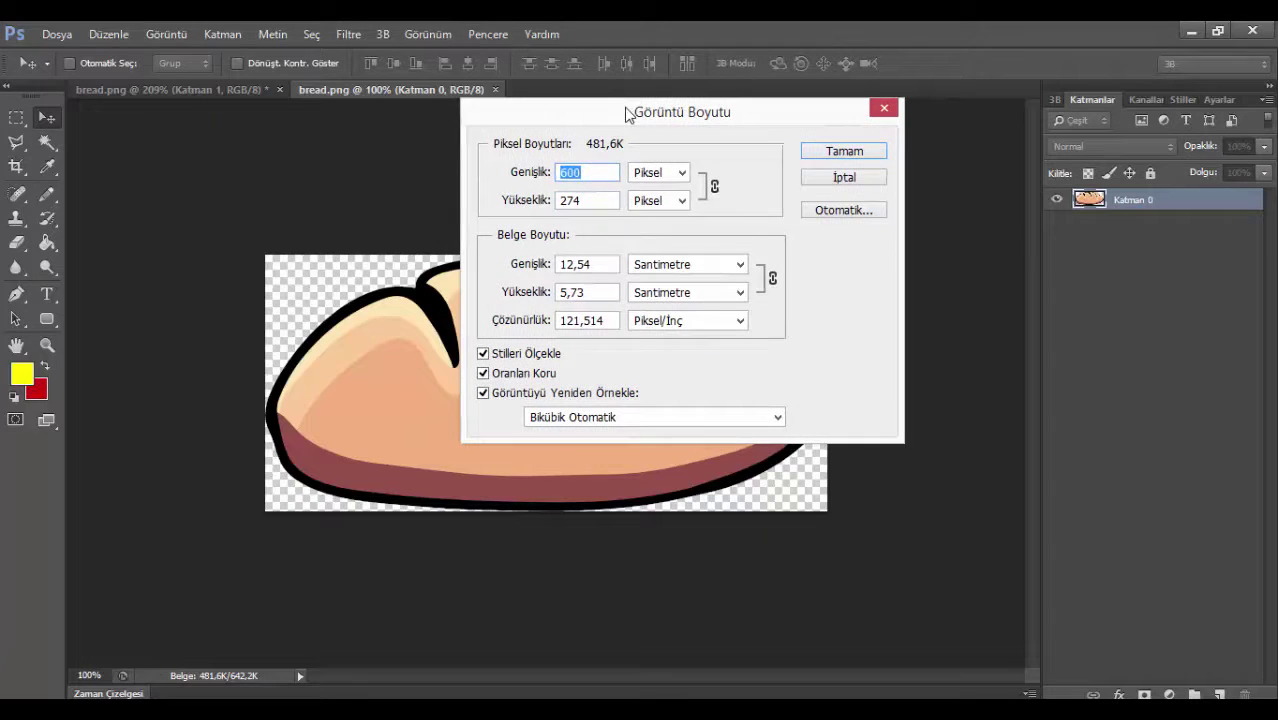
click(845, 152)
Delete the oversized loaf layer from the bread texture and resize the empty canvas to 605 × 605 pixels.
click(213, 92)
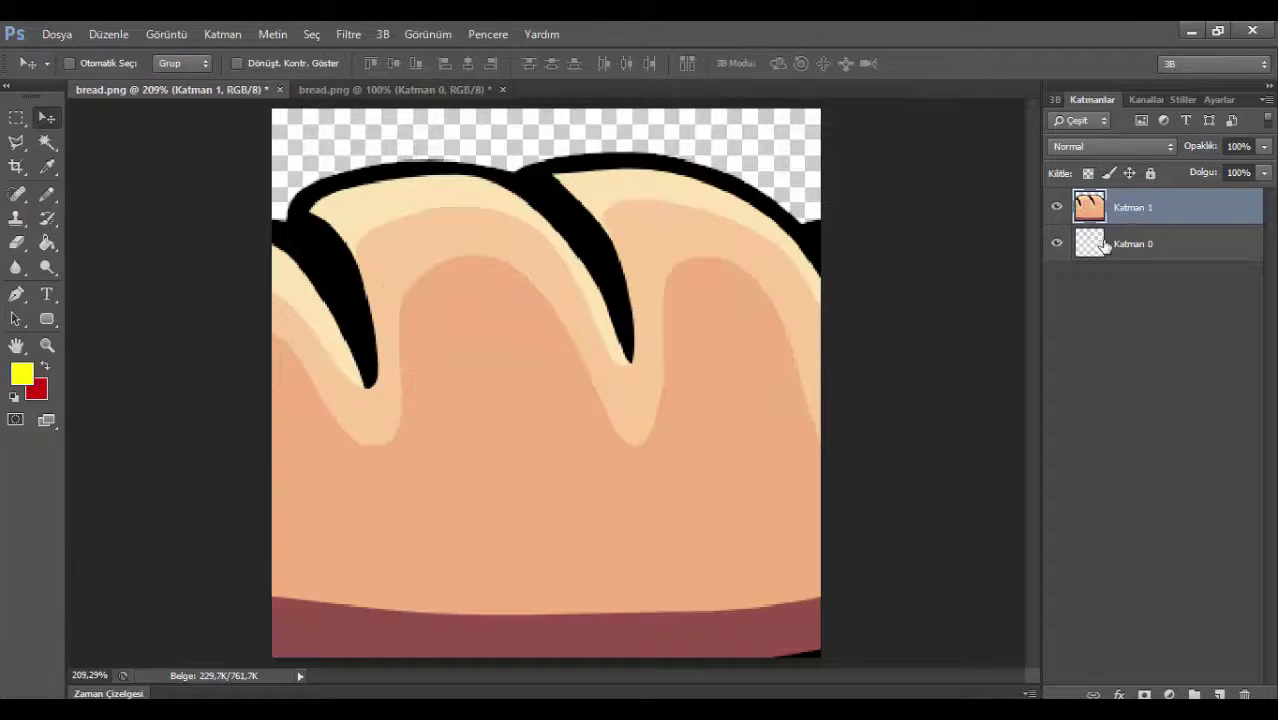
key(Delete)
click(160, 34)
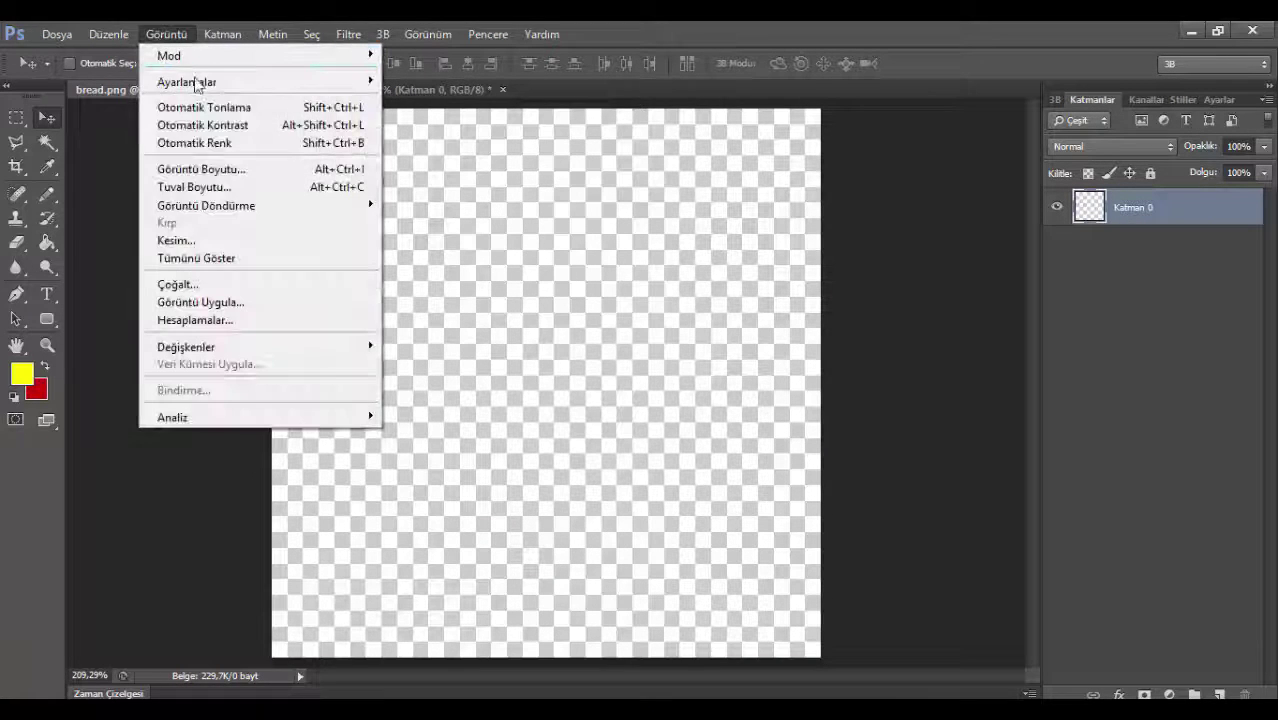
click(208, 169)
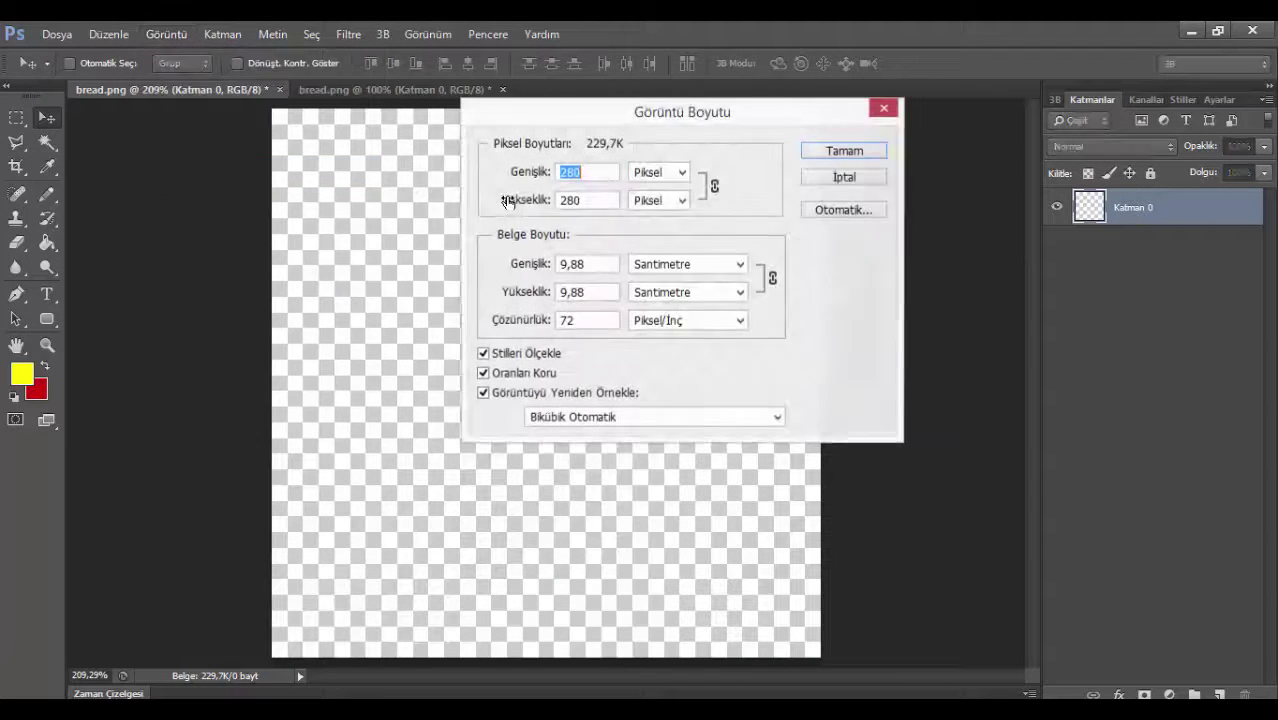
text(61)
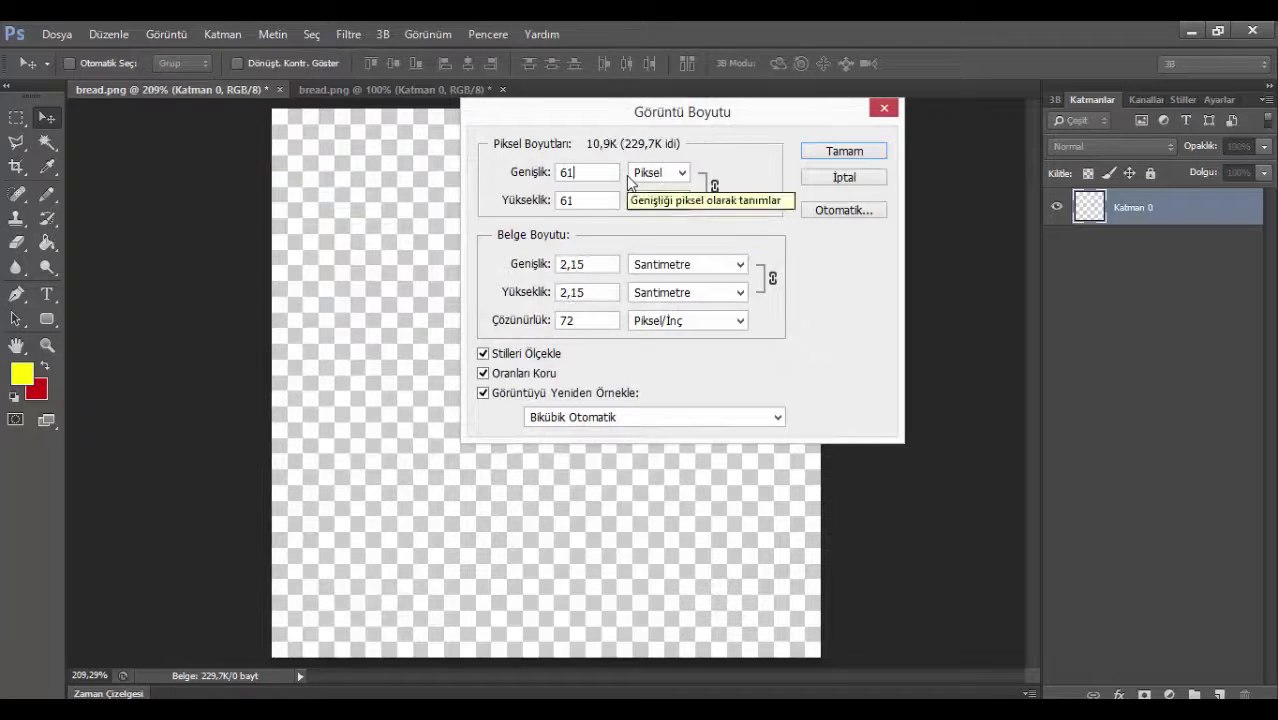
key(BackSpace)
text(05)
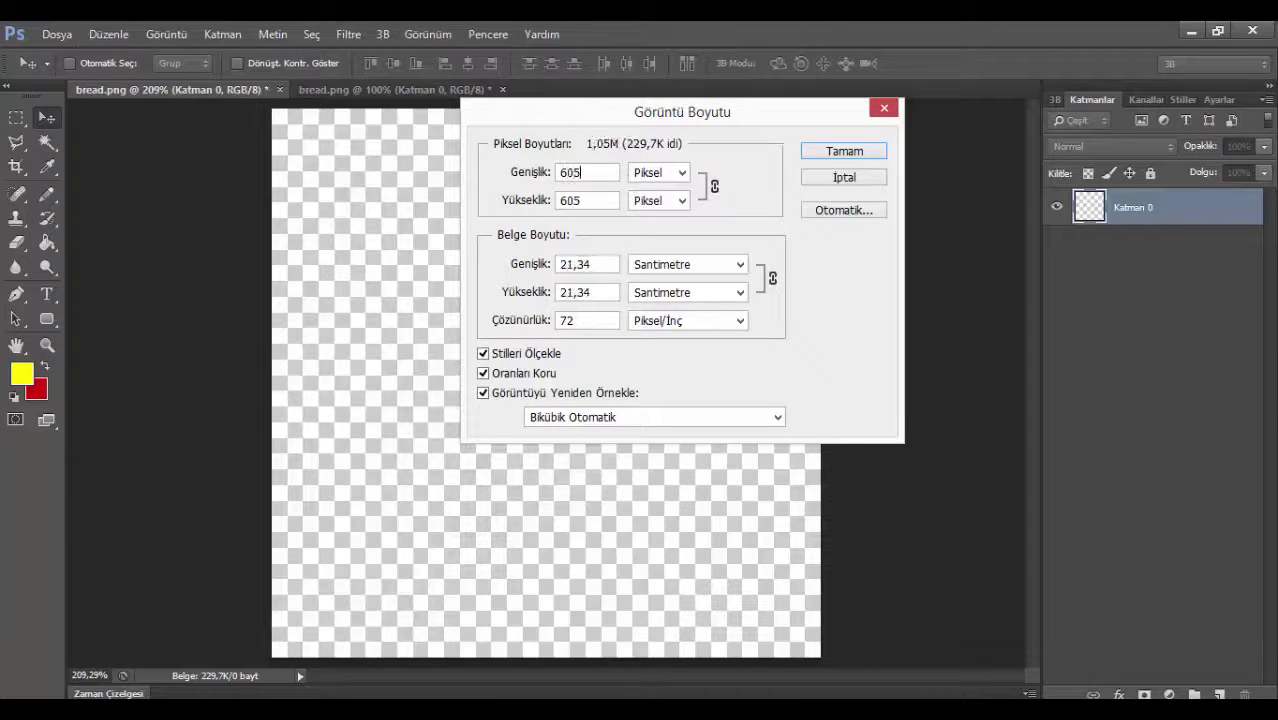
click(843, 152)
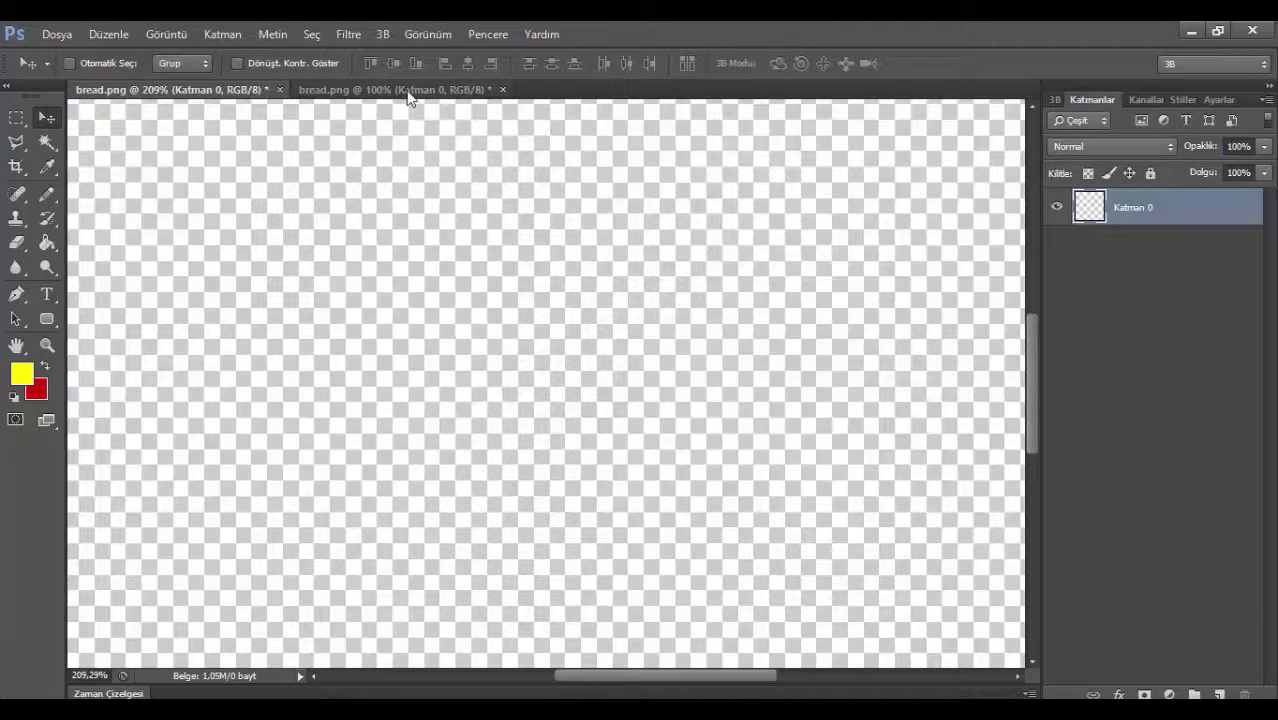
Copy the cartoon loaf into the enlarged bread texture, placing the whole loaf near the middle of the canvas.
key(z)
right_click(456, 249)
click(510, 249)
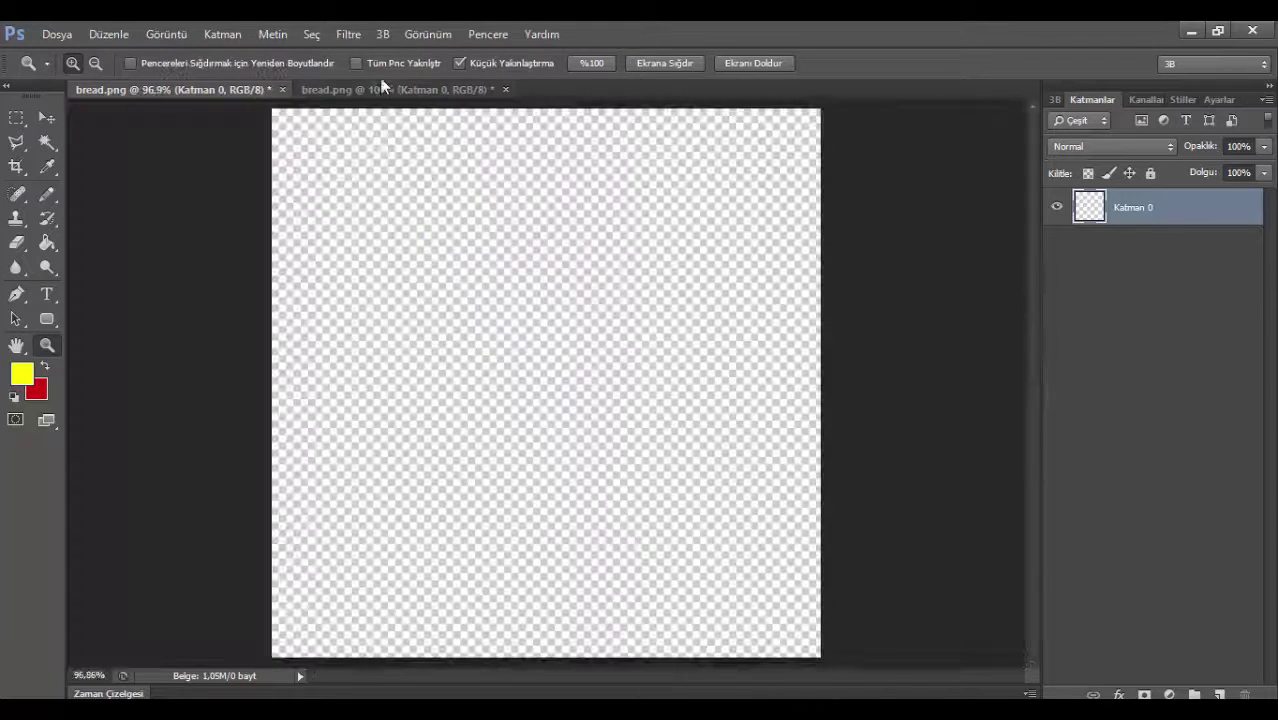
click(383, 96)
click(48, 117)
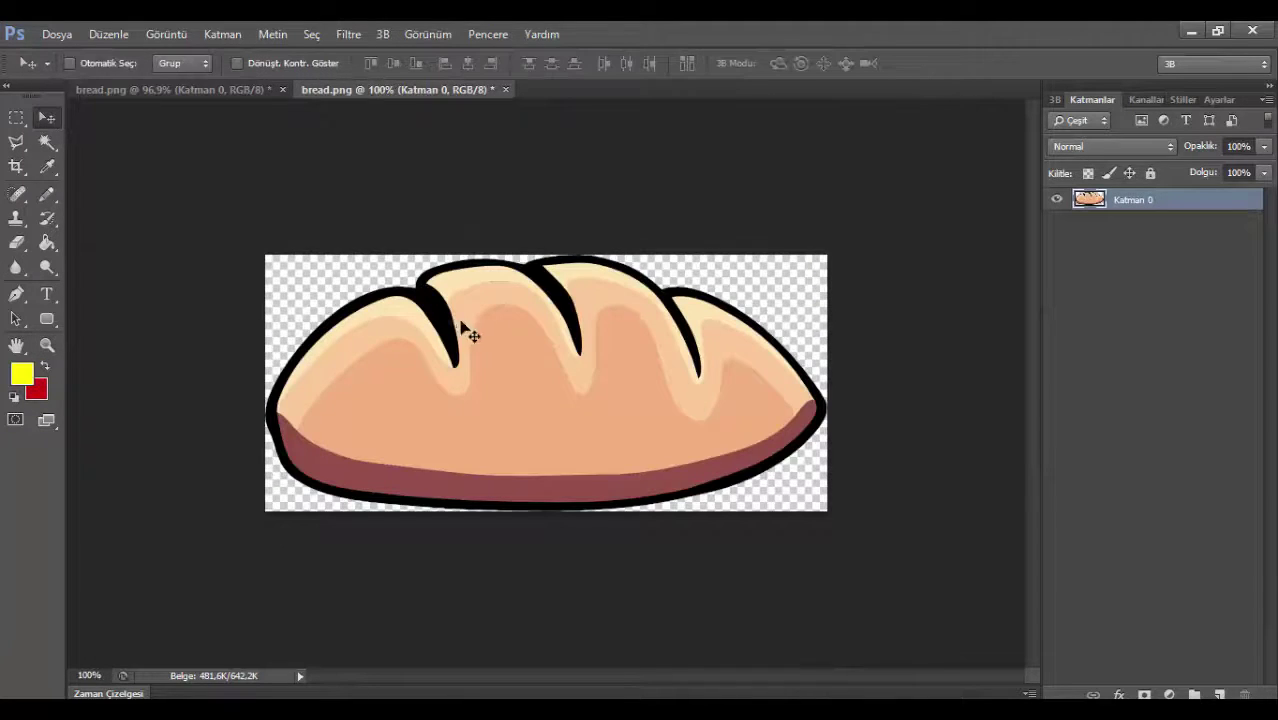
drag(465, 334, 560, 370)
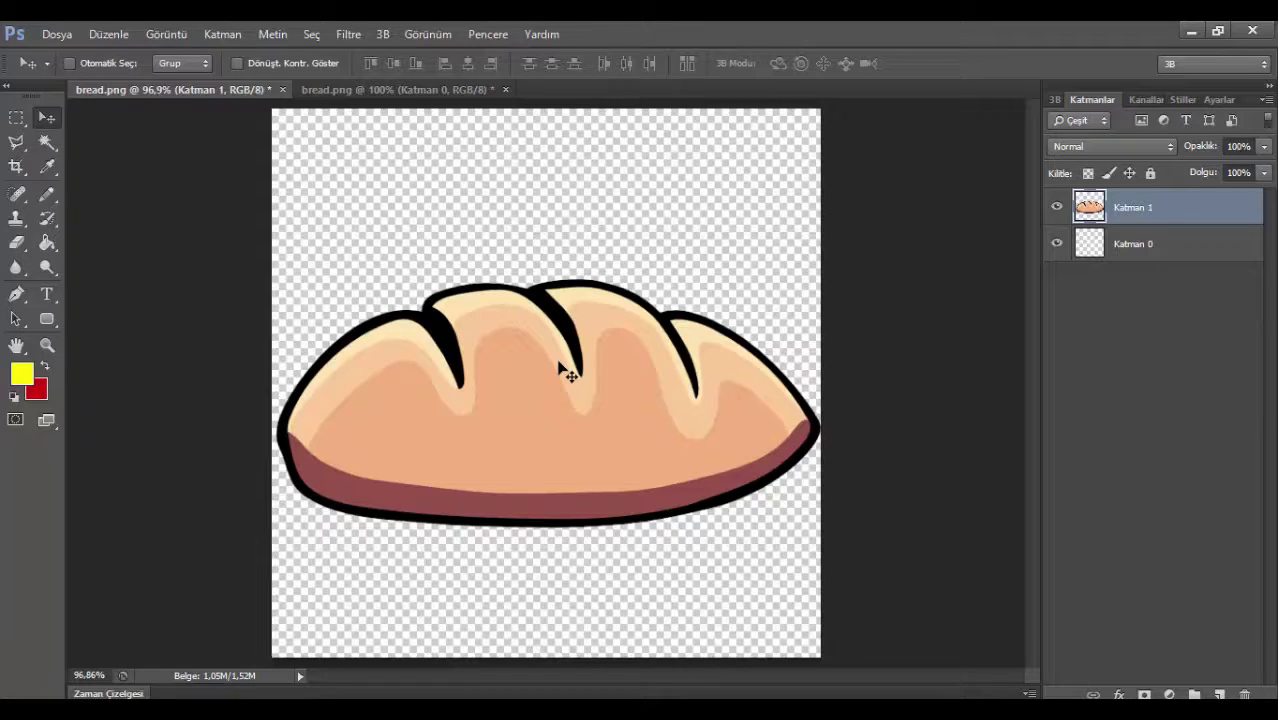
Rotate the loaf counterclockwise by about 42 degrees with Free Transform and move it slightly up and to the left.
key(ctrl+t)
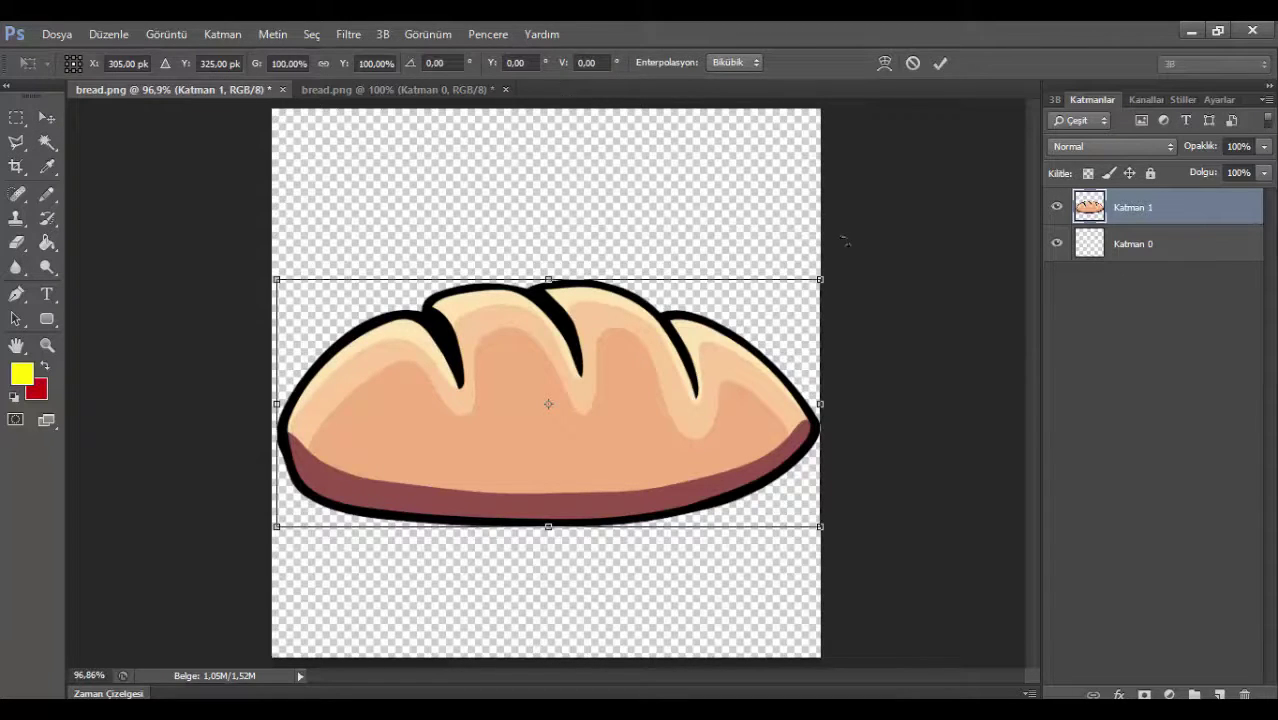
drag(843, 255, 665, 108)
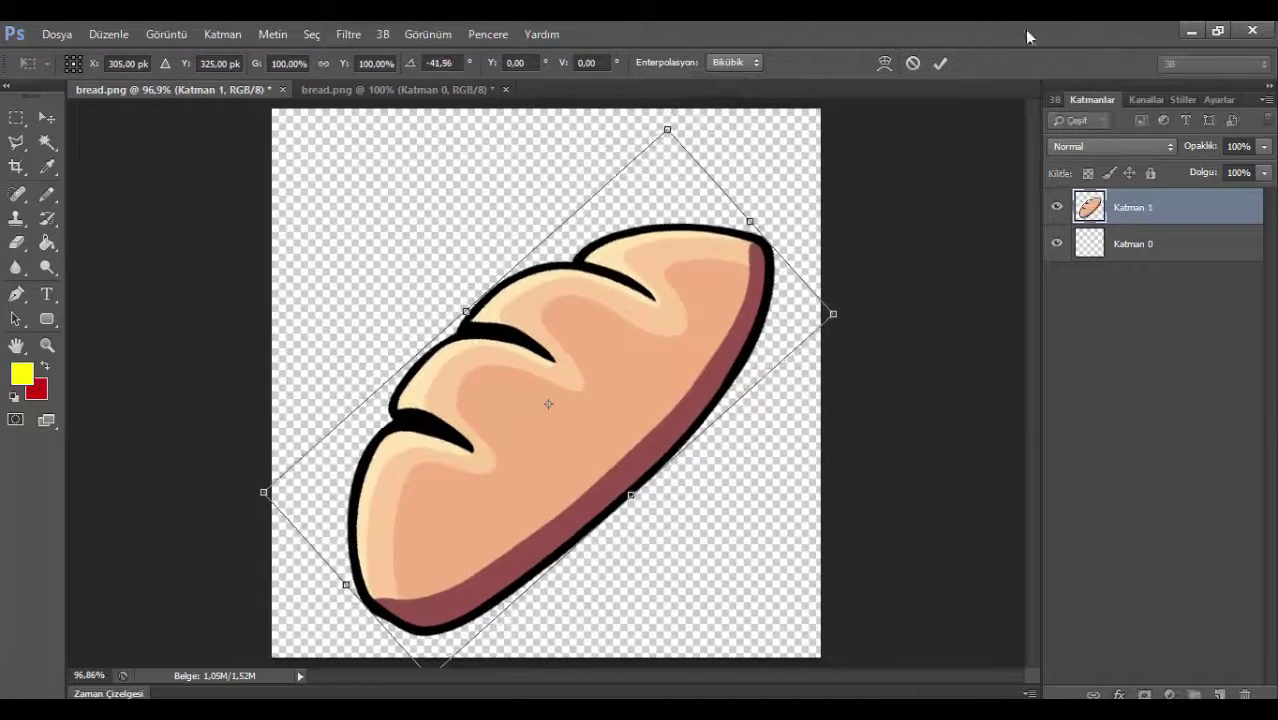
click(942, 64)
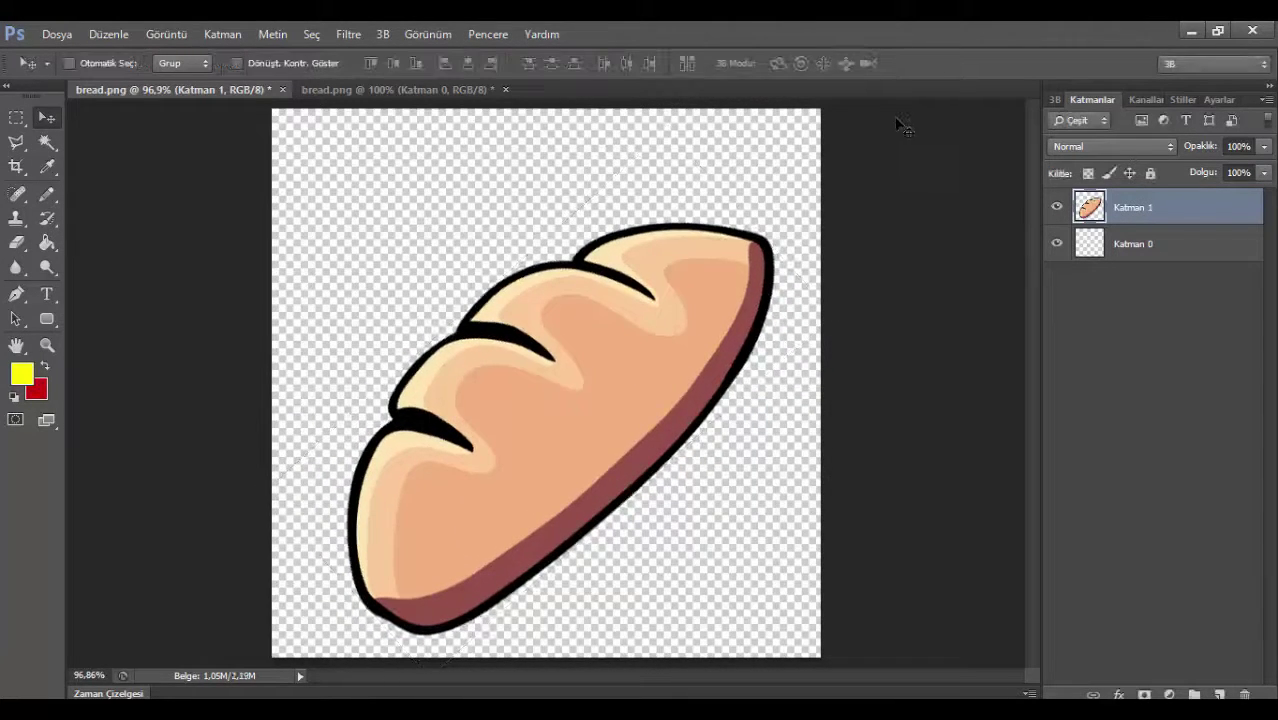
mouse_move(612, 330)
mouse_down()
mouse_move(605, 300)
mouse_move(596, 314)
mouse_up()
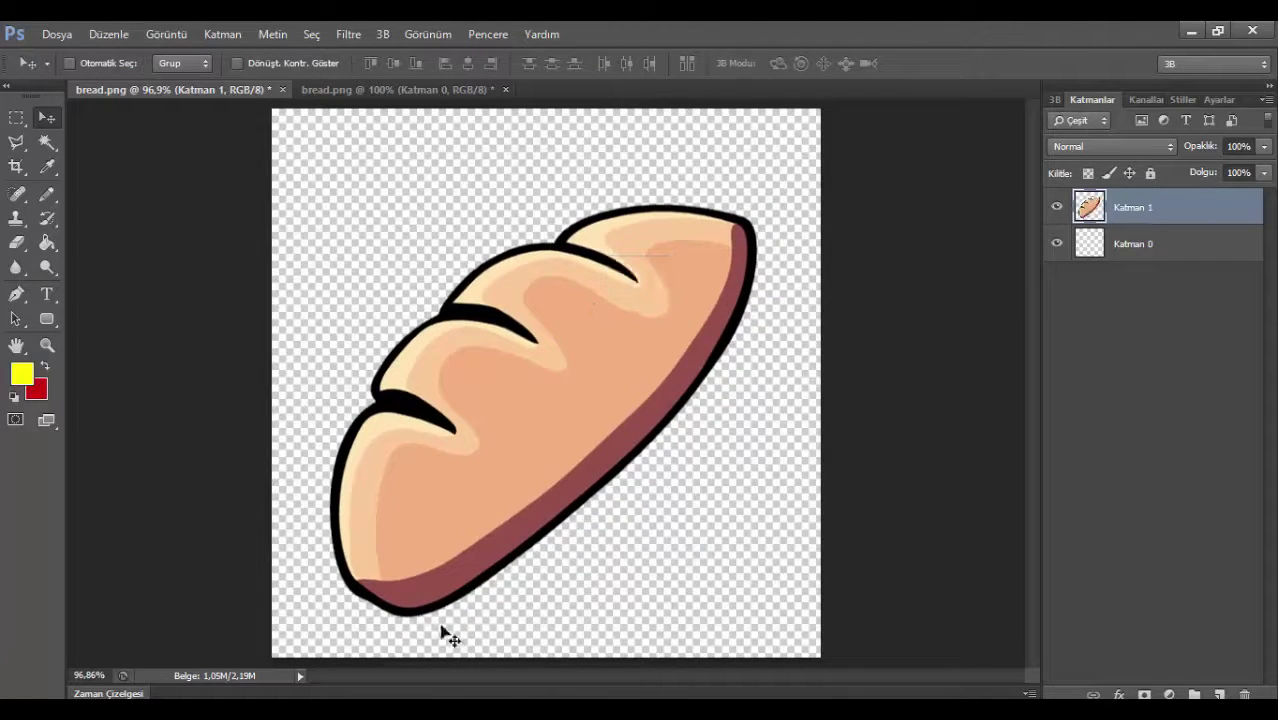
Compare the loaf with the original bread icon in the items folder and fine-tune its position on the canvas.
key(alt+Tab)
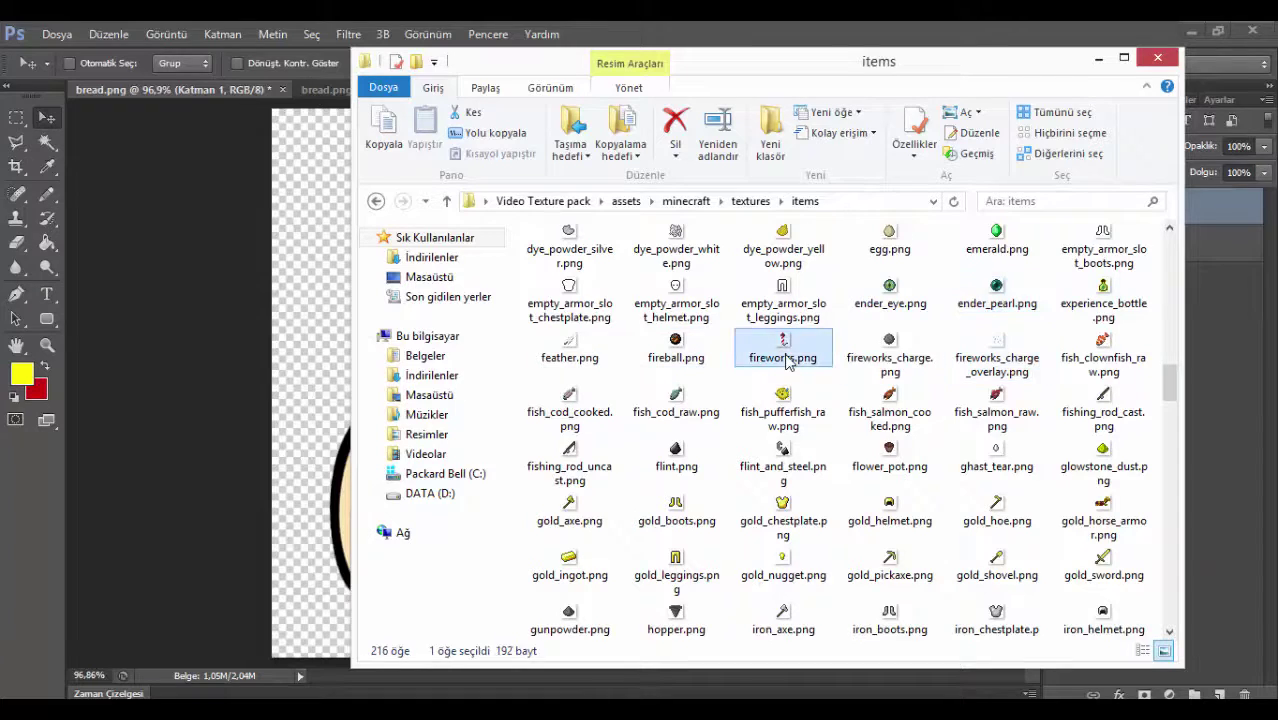
key(b)
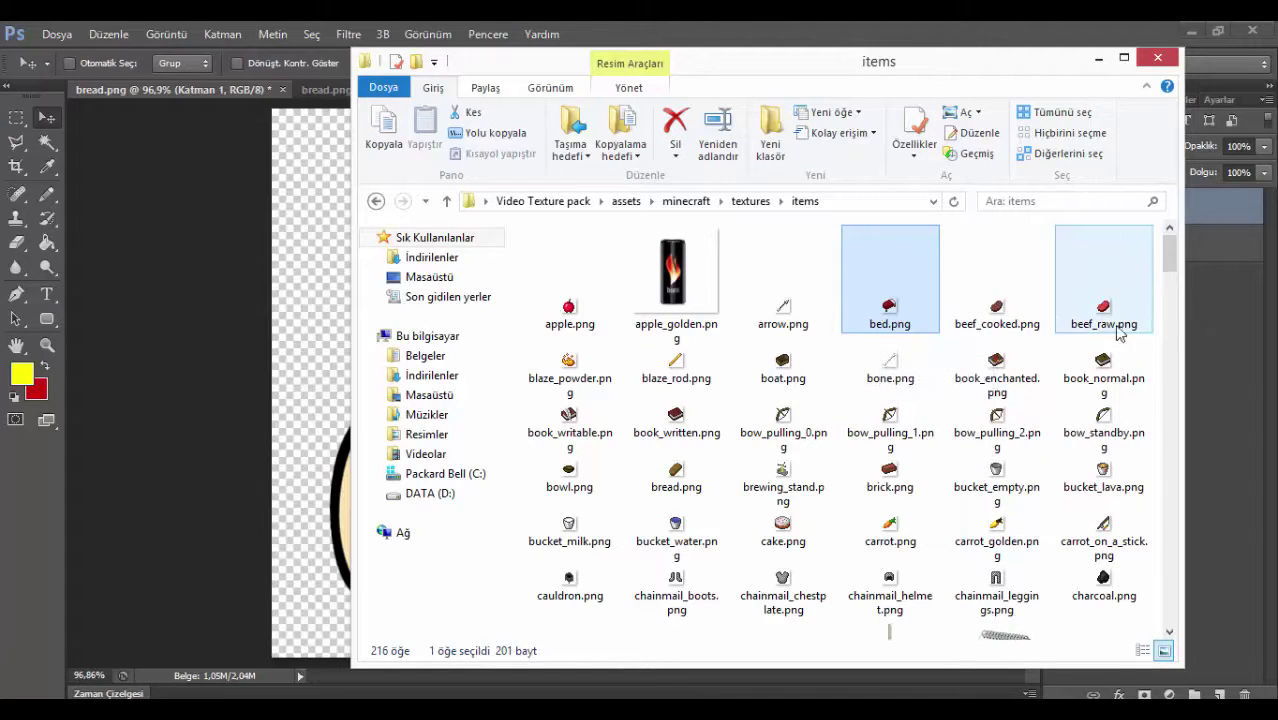
click(1098, 59)
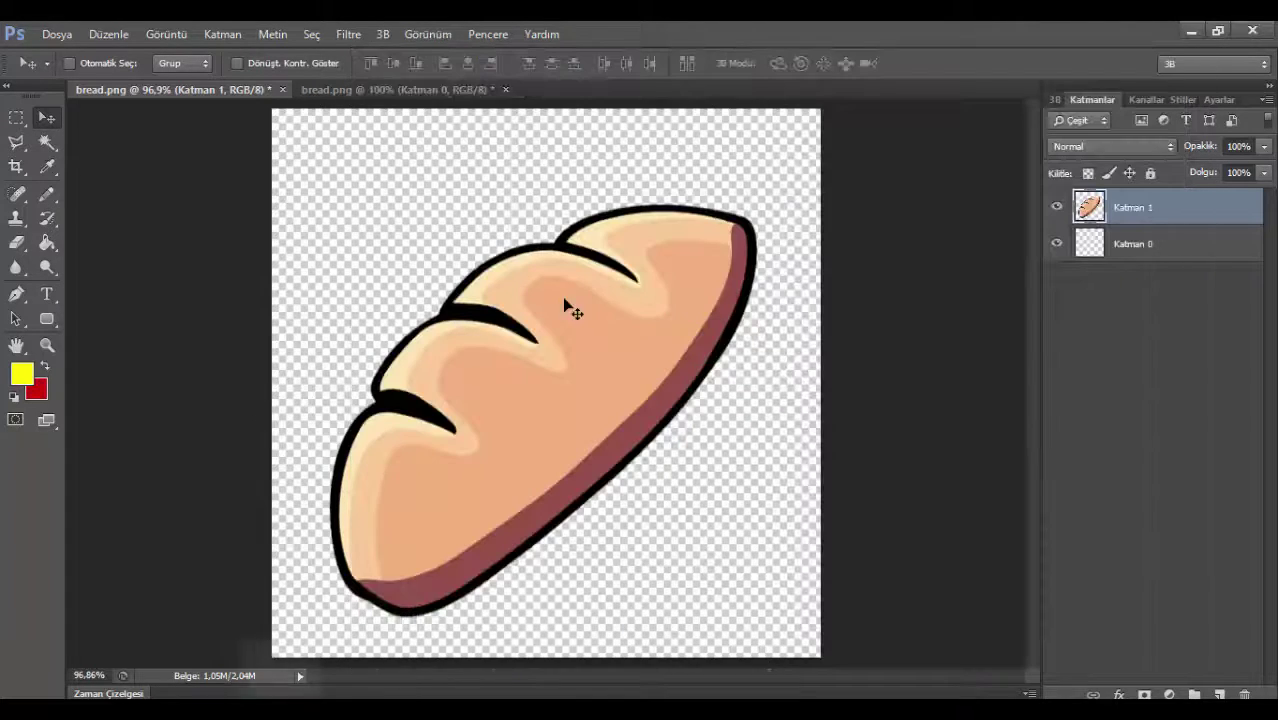
drag(605, 311, 632, 318)
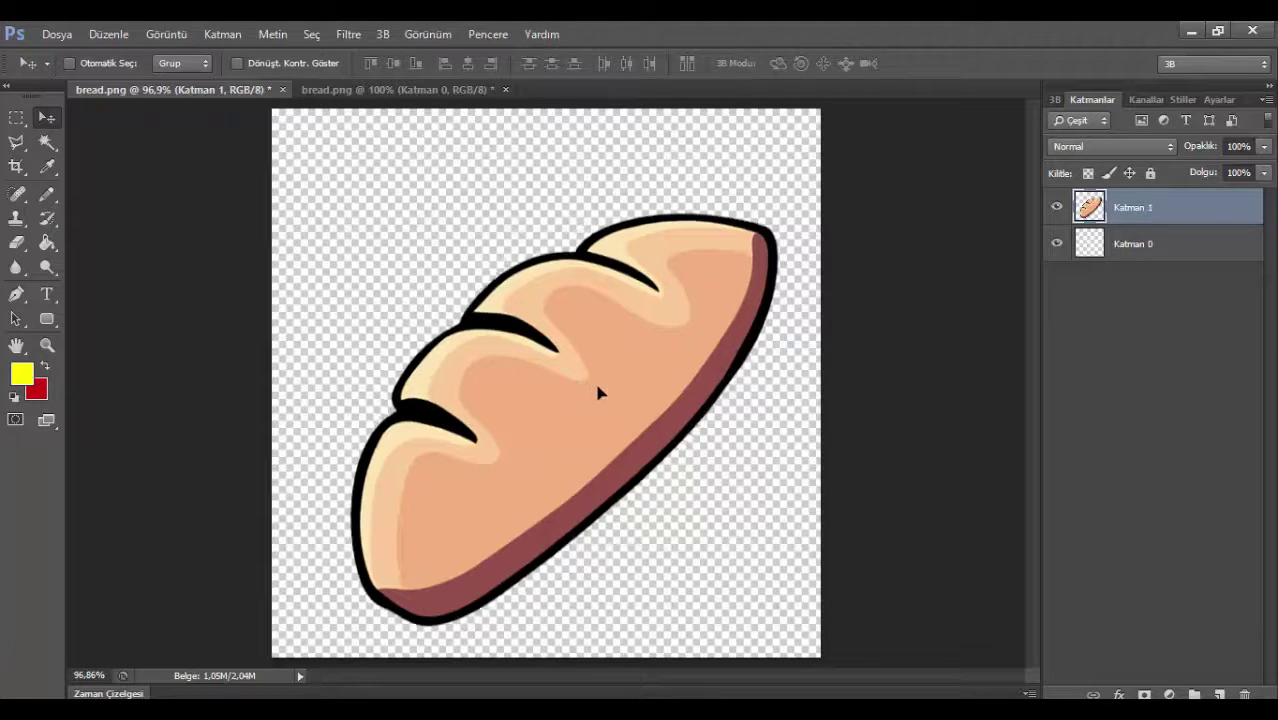
drag(599, 391, 571, 375)
Save the texture as bread.png in PNG format in the items folder, replacing the existing file with the smallest compression and no interlacing.
click(55, 34)
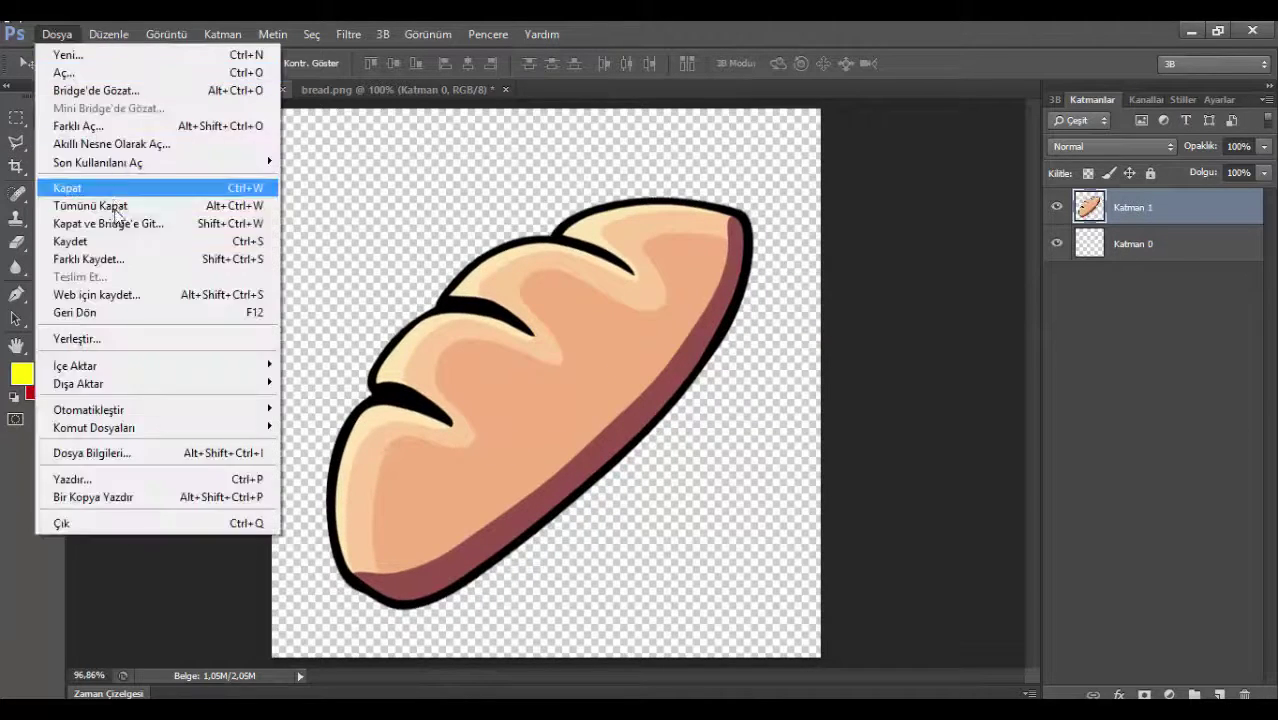
click(110, 259)
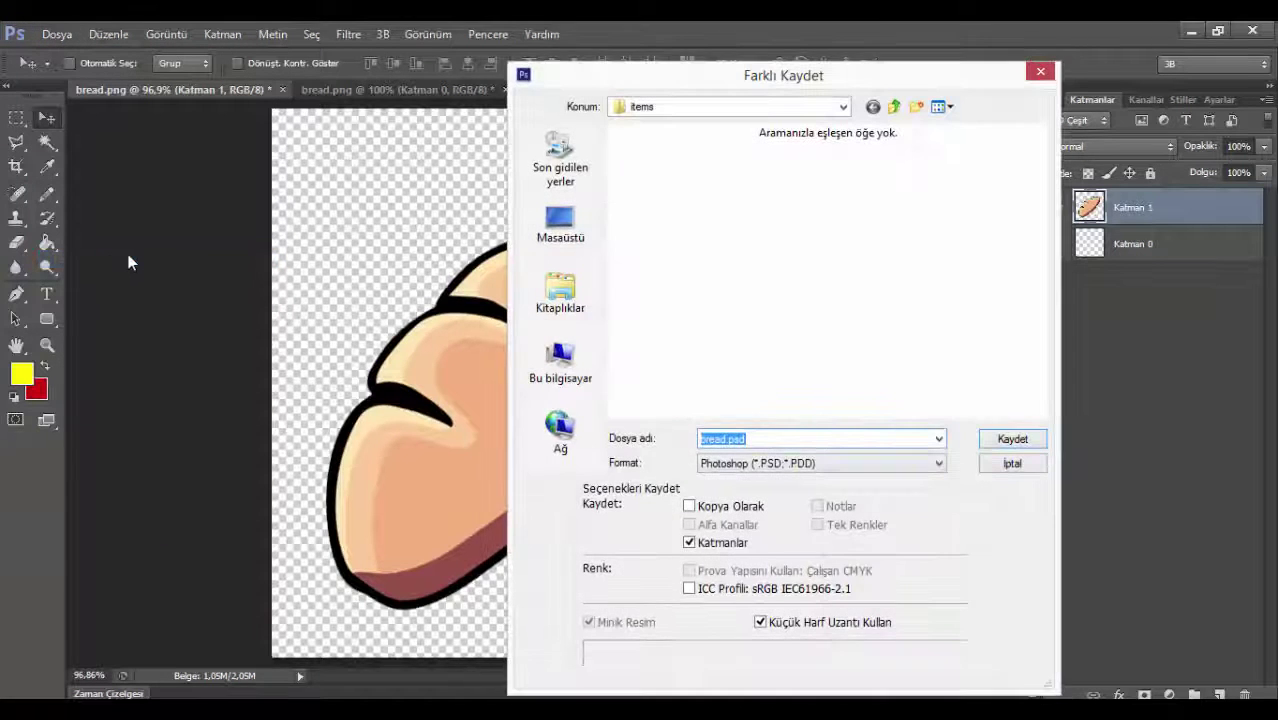
click(770, 463)
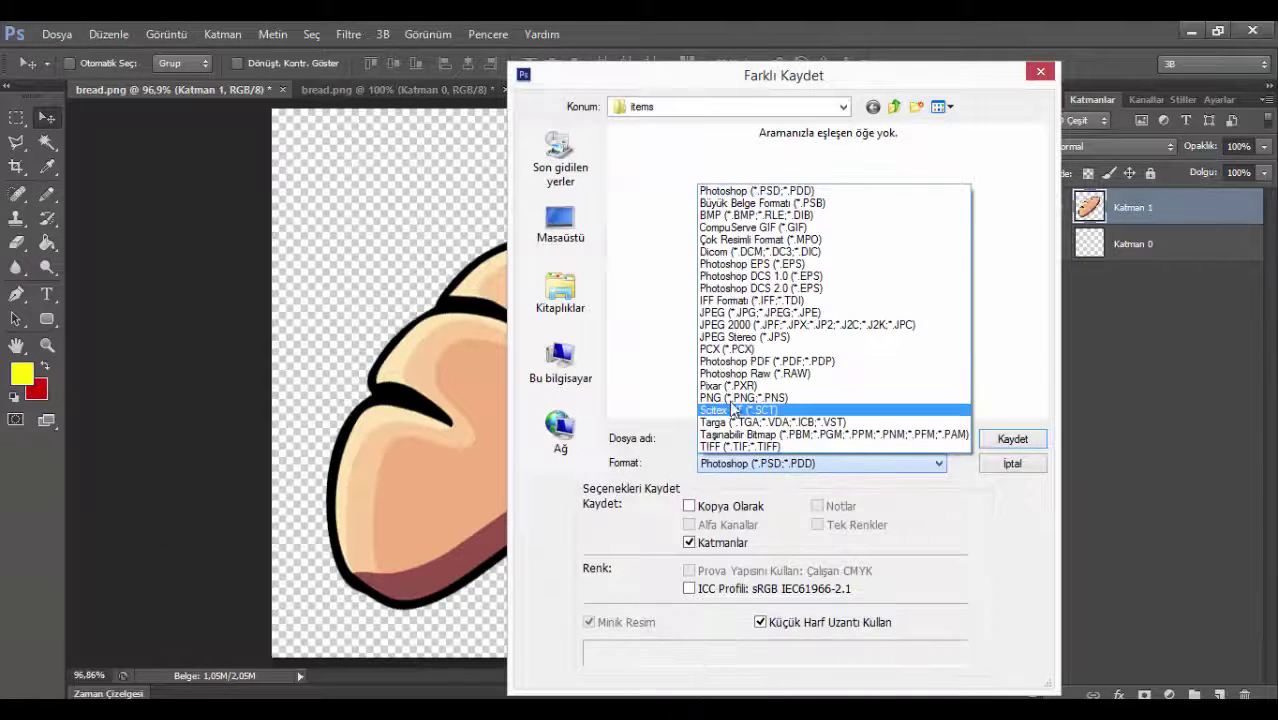
click(842, 407)
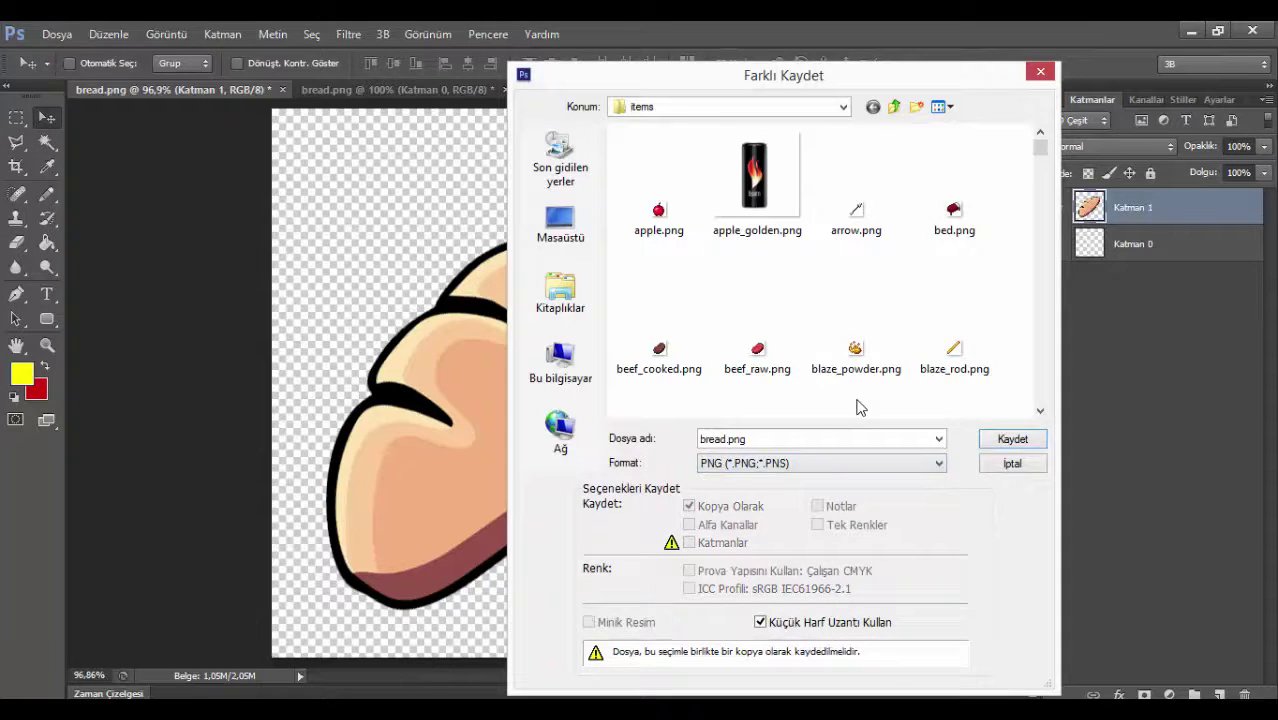
click(1013, 438)
click(607, 291)
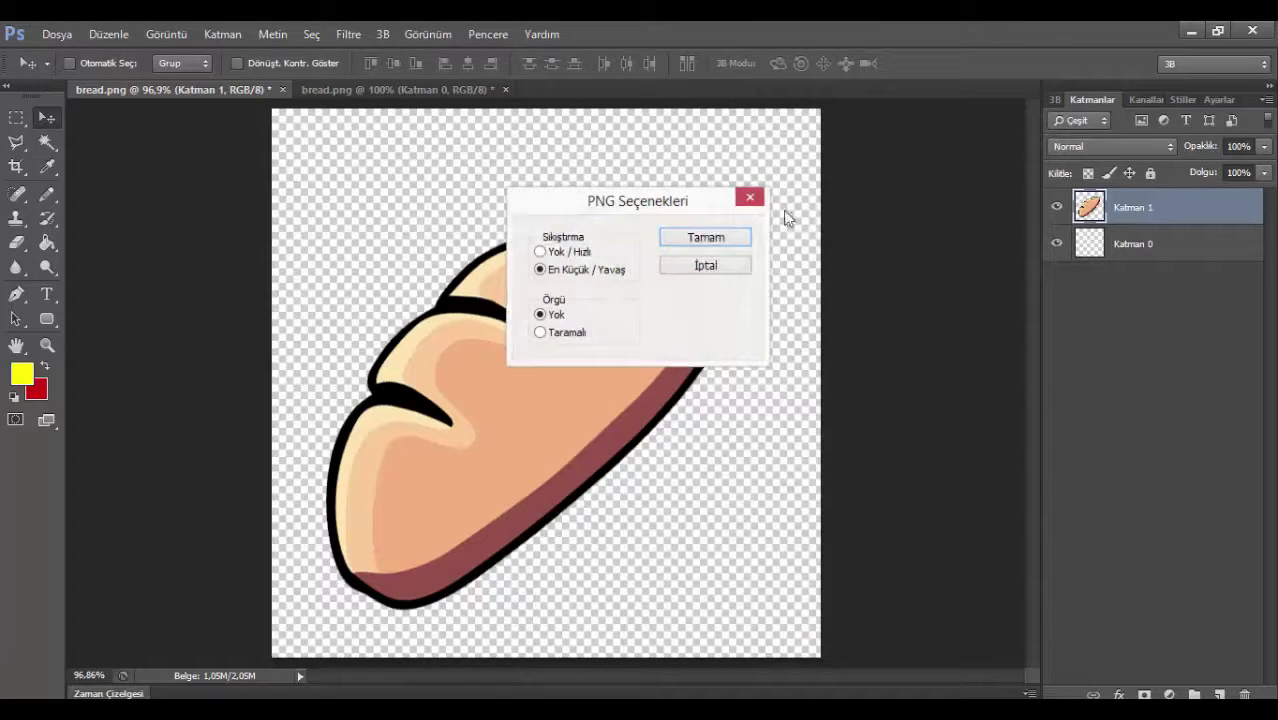
click(737, 238)
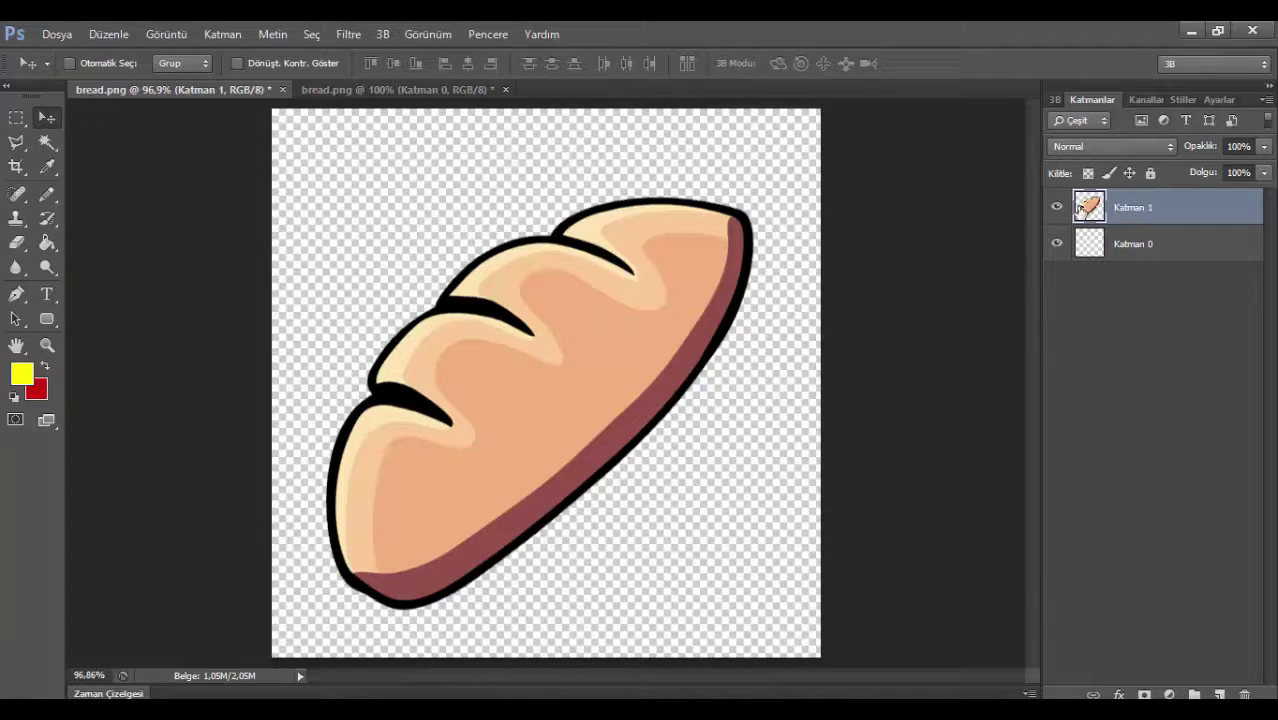
Delete the loaf layer from the texture canvas and close the cartoon loaf source image without saving it.
key(Delete)
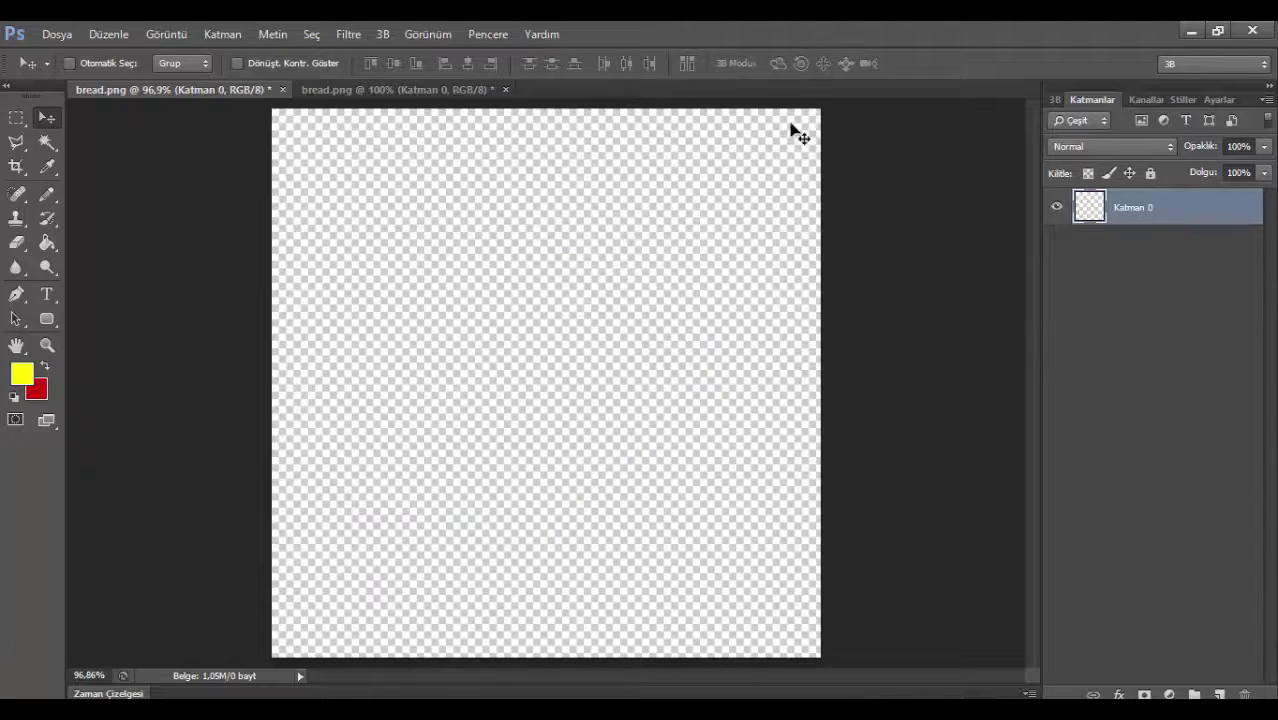
click(506, 89)
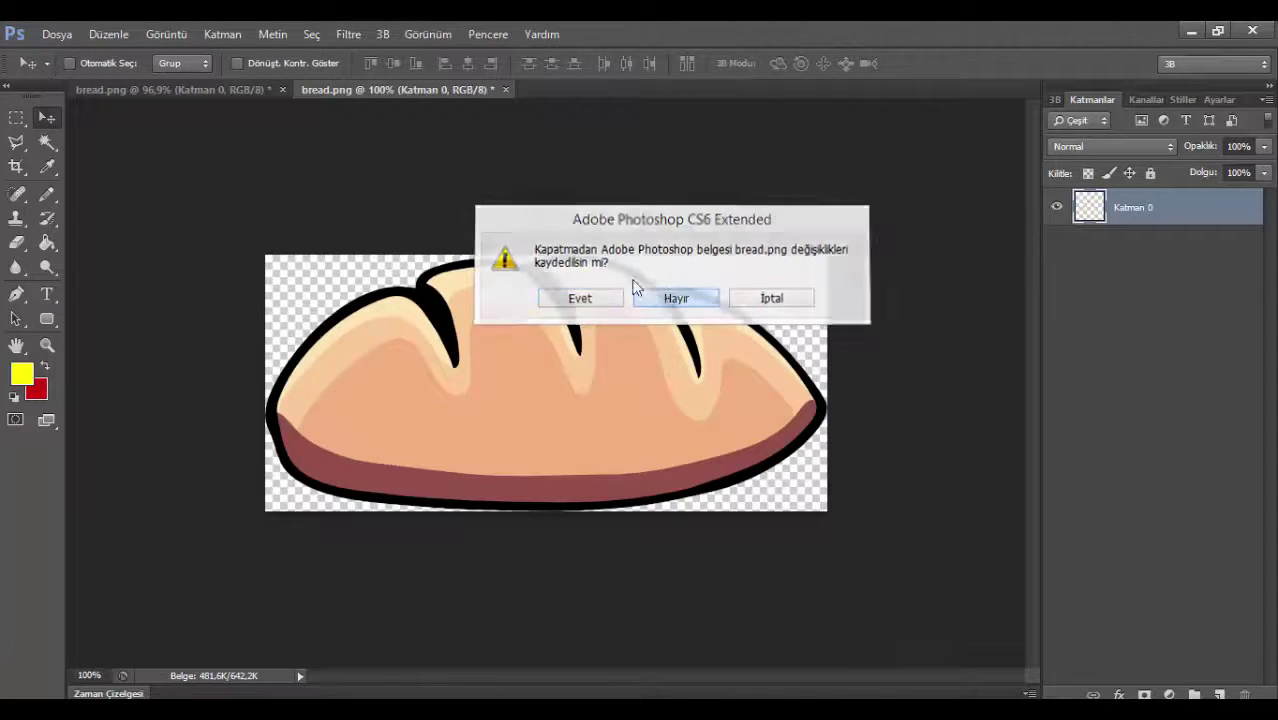
click(636, 292)
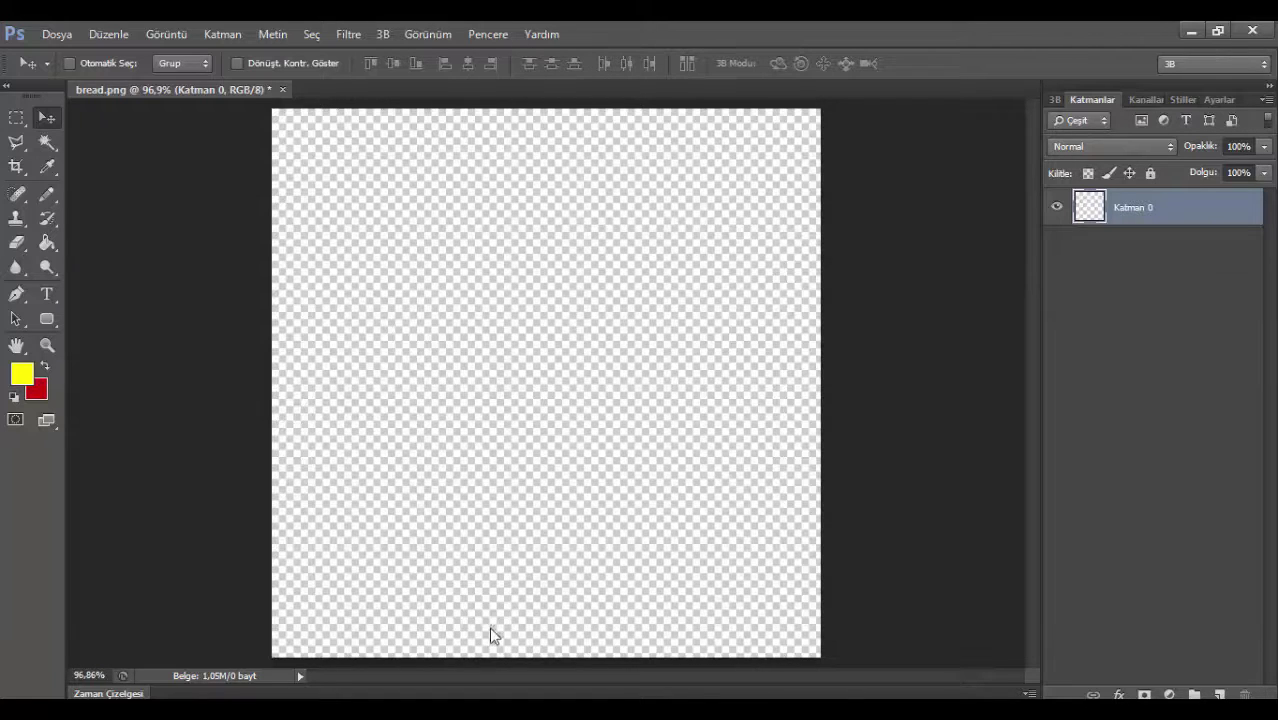
Open diamond_sword.png from the items folder and enlarge it to fill the view.
key(ctrl+o)
double_click(789, 80)
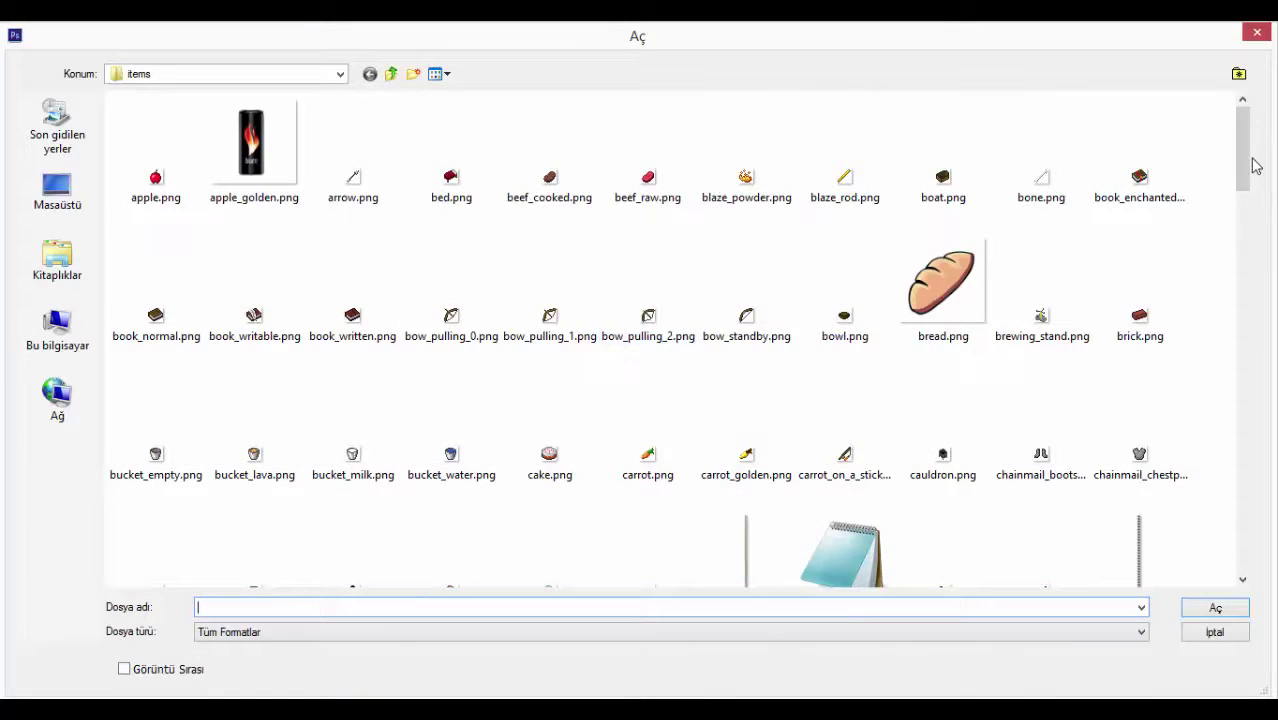
drag(1244, 163, 1240, 278)
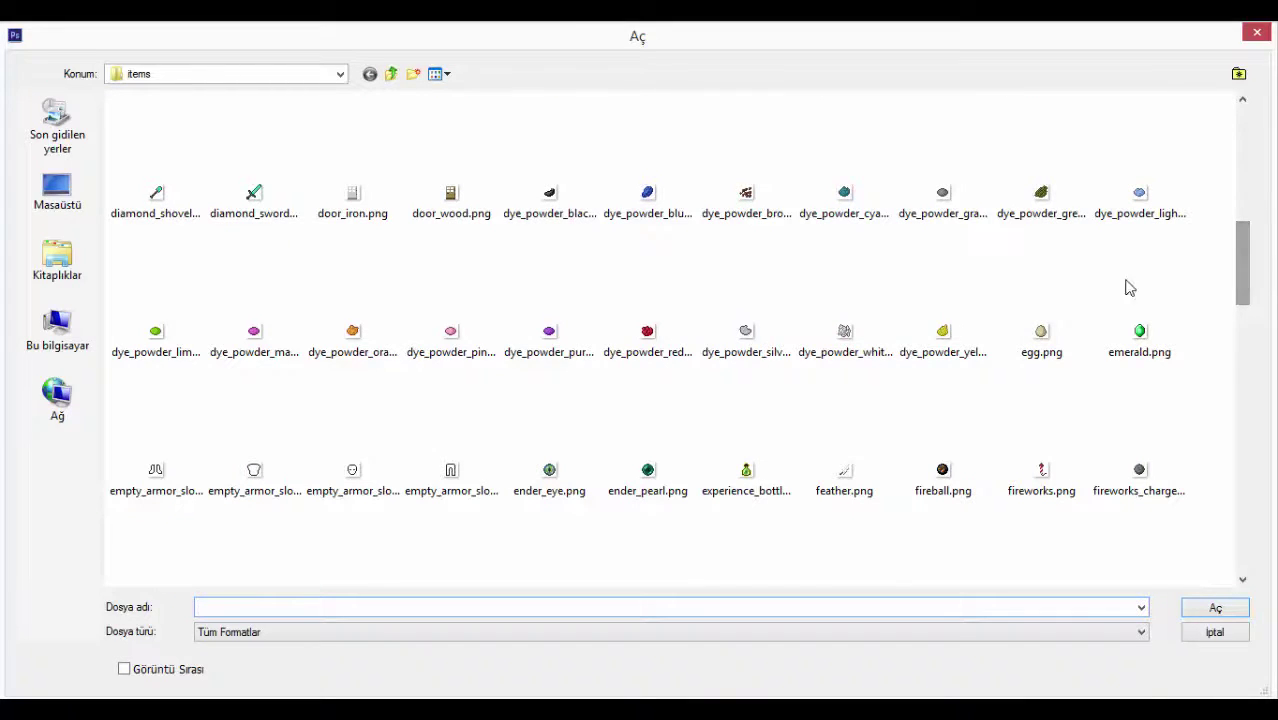
click(268, 209)
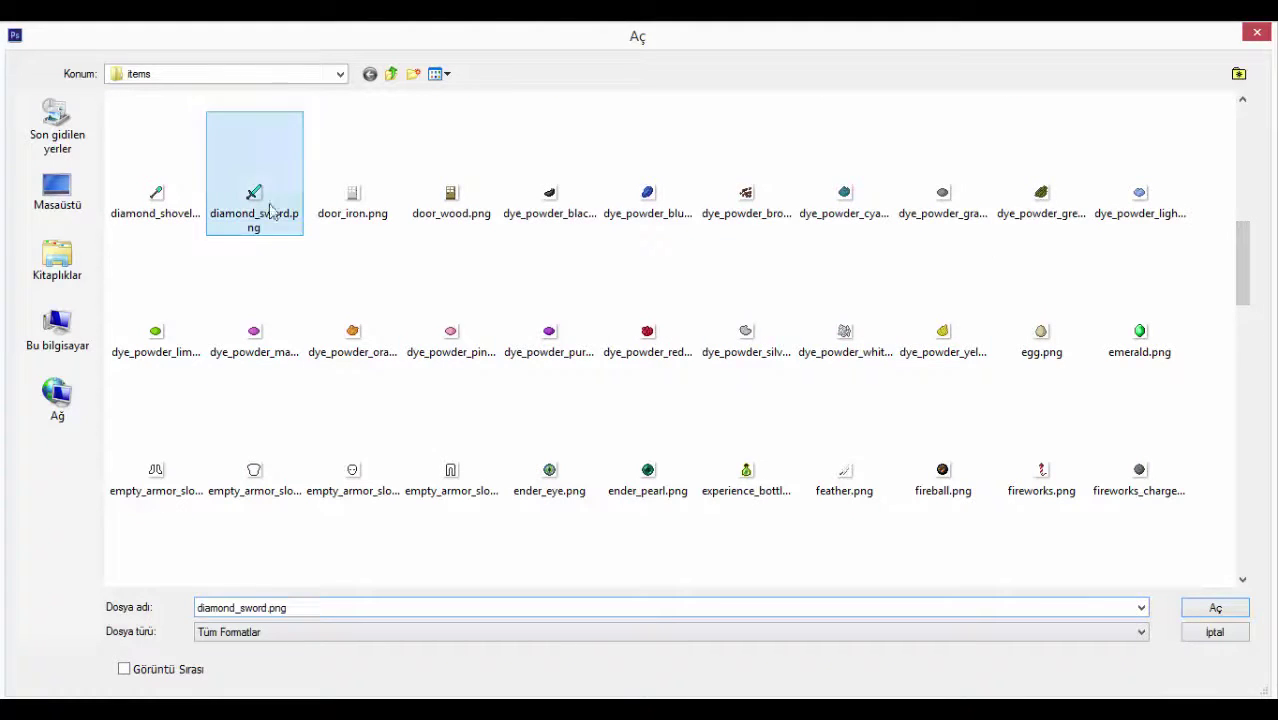
click(1229, 611)
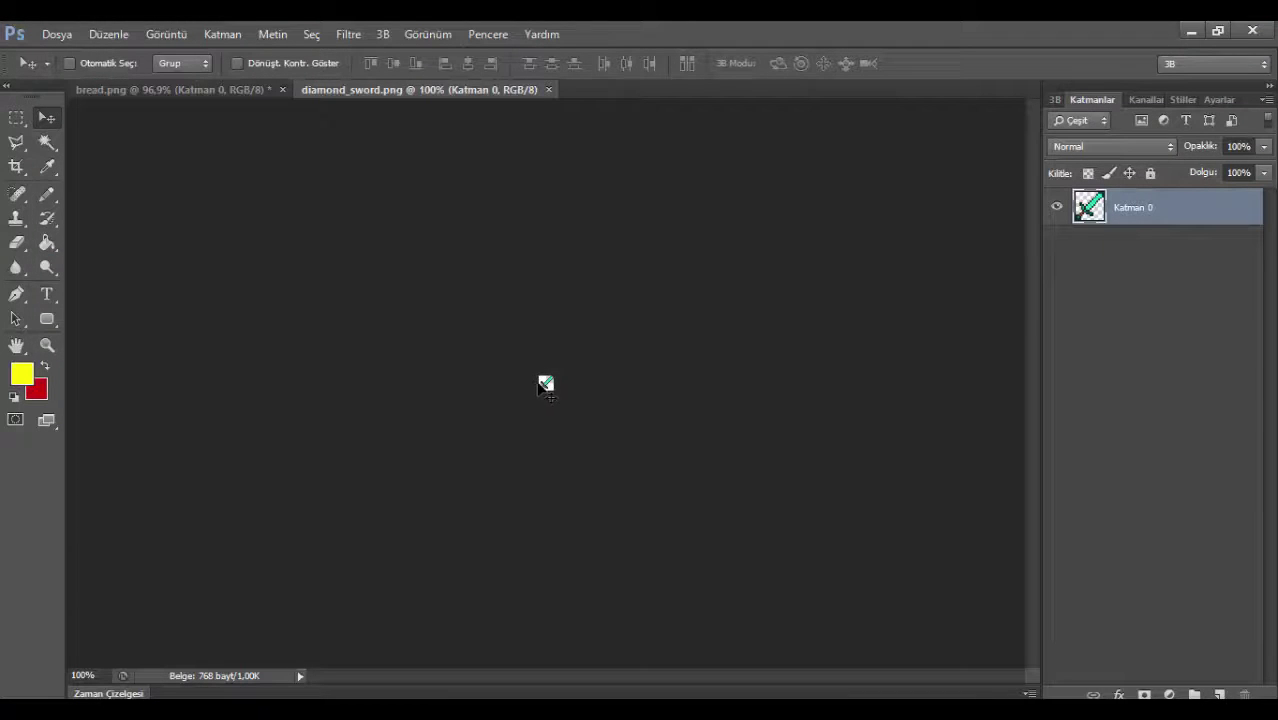
key(z)
right_click(547, 387)
click(559, 399)
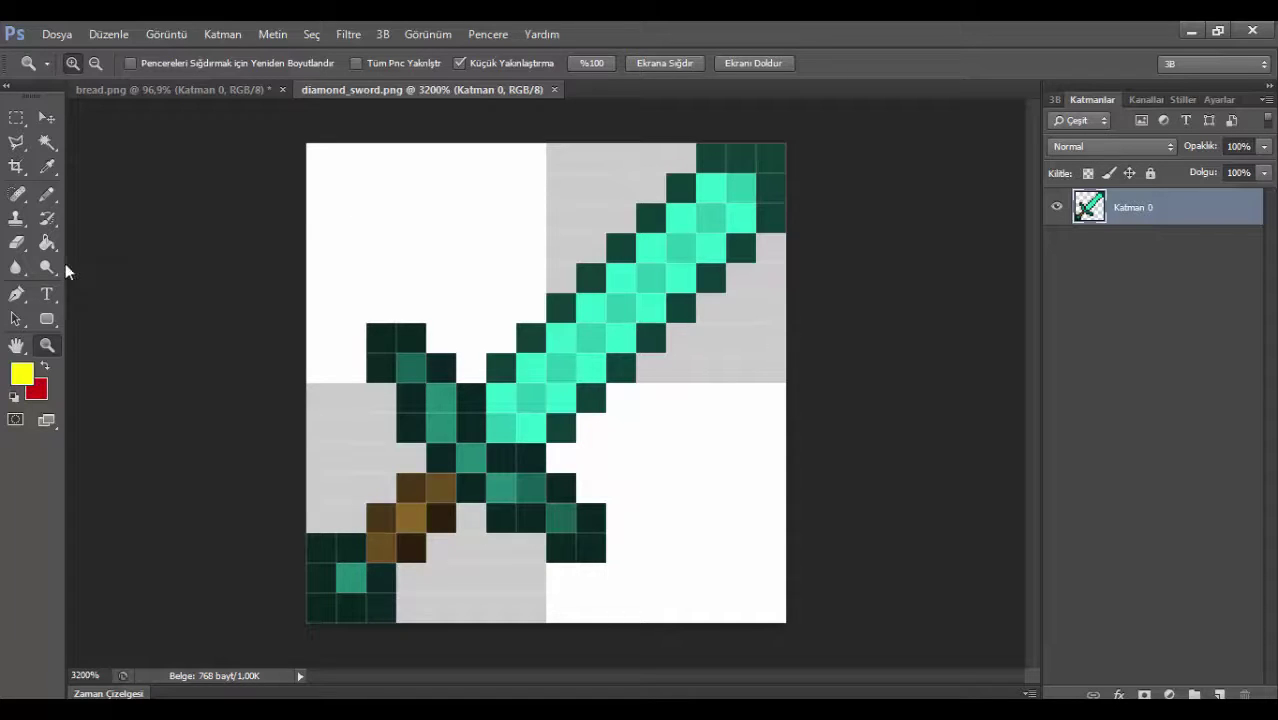
Switch to the Chrome browser and open google.com.tr.
key(alt+Tab)
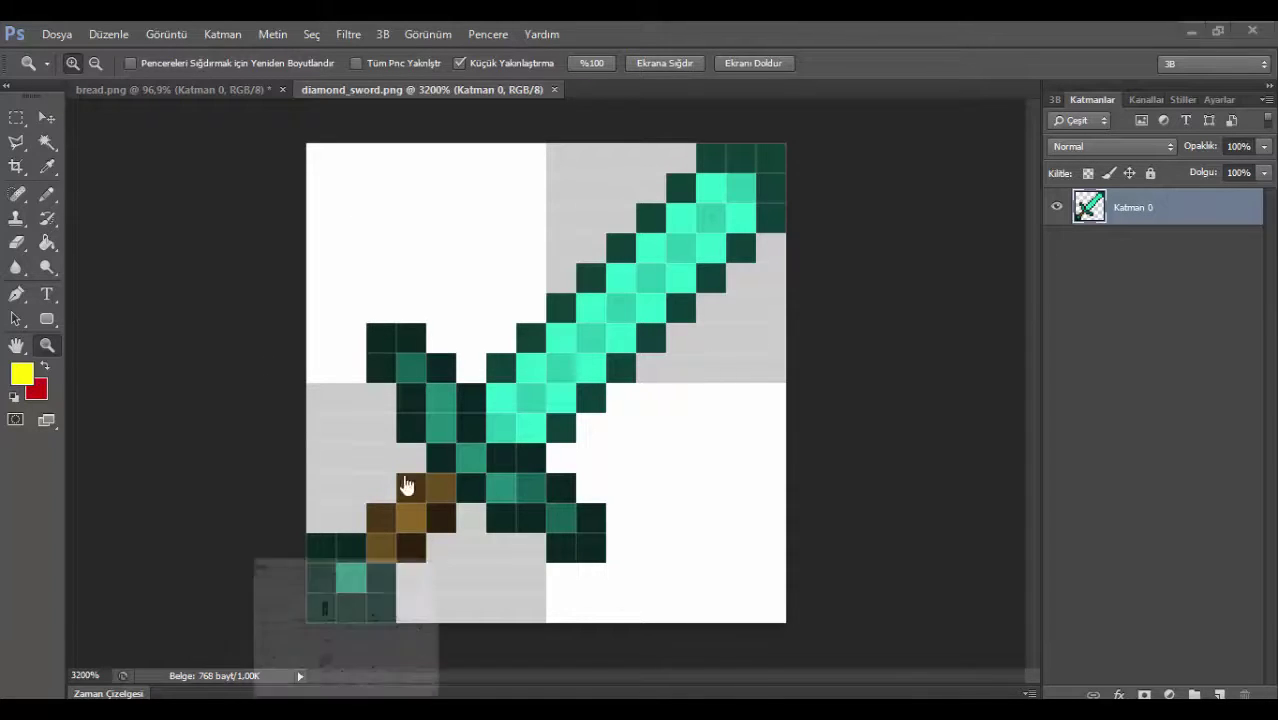
click(430, 710)
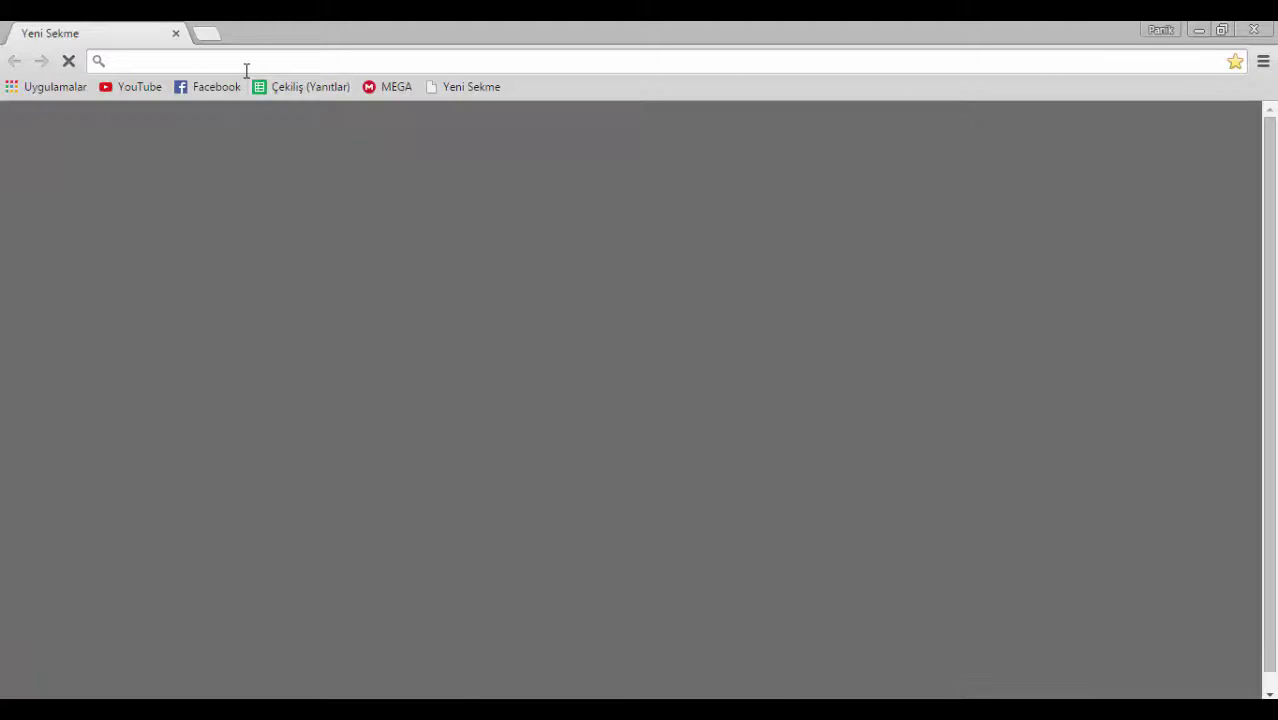
text(gog)
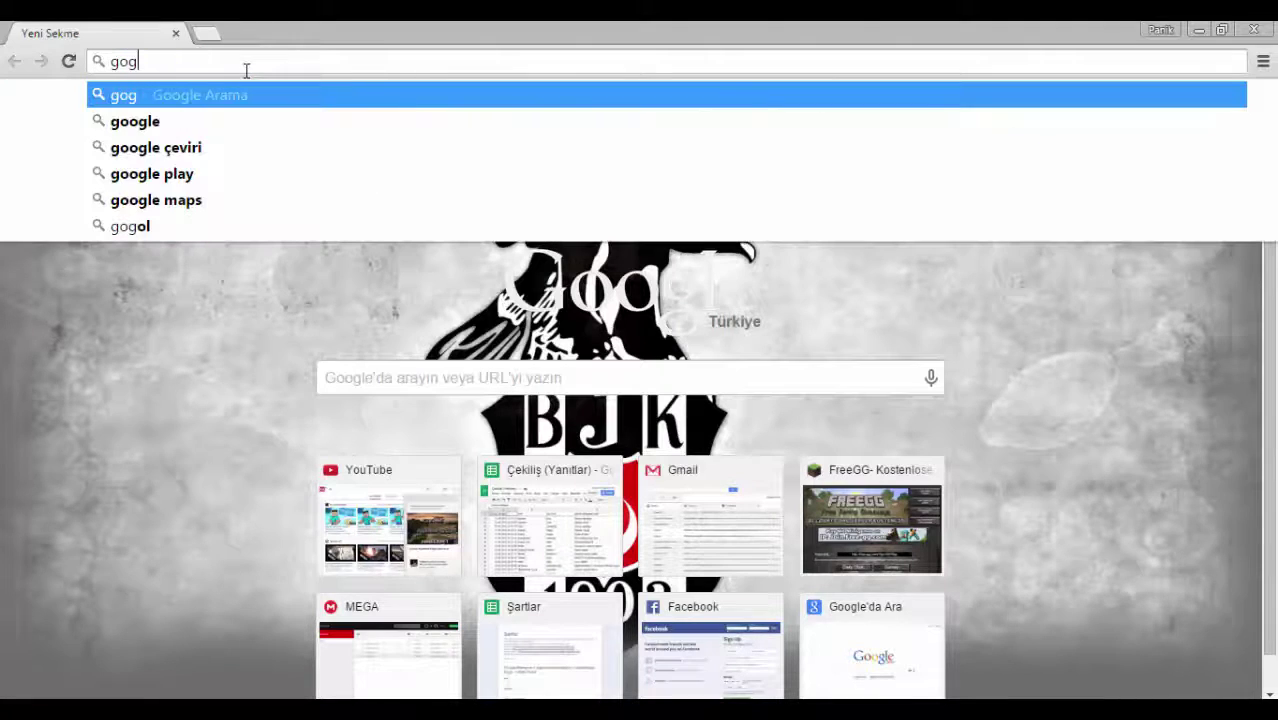
key(BackSpace)
text(ogle.com.tr)
key(Return)
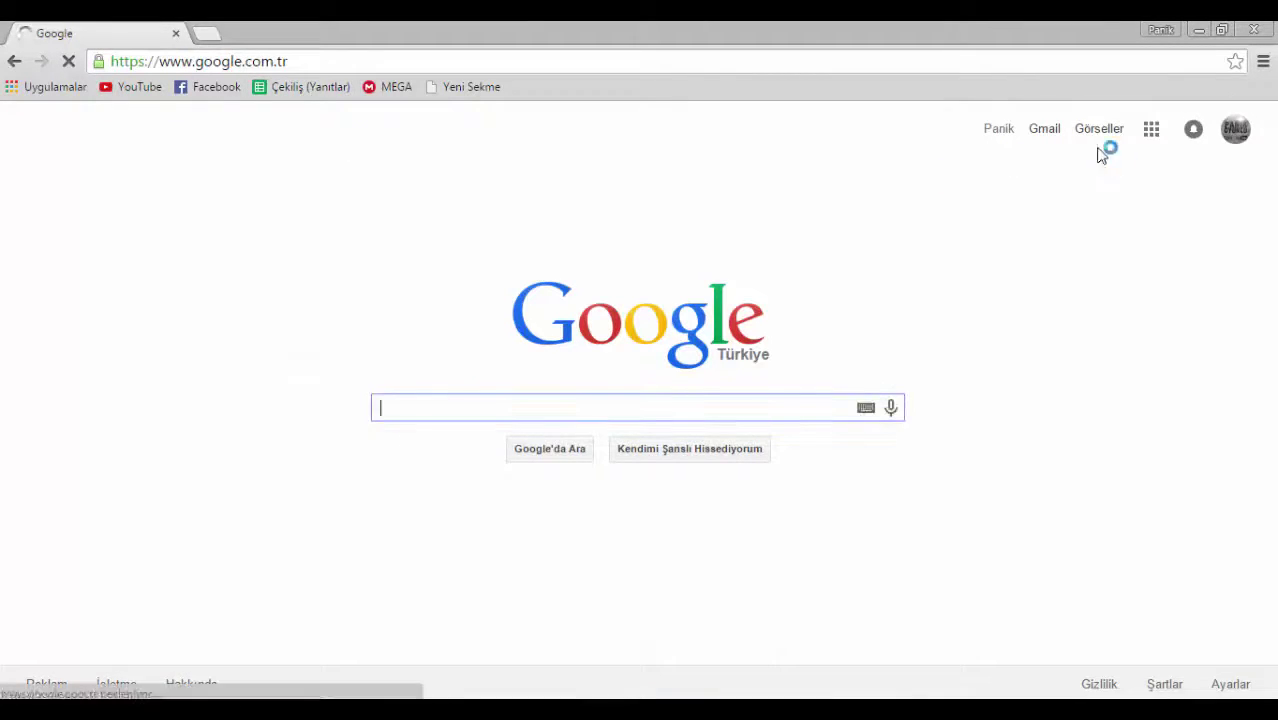
Search Google Images for "Kılınç png".
click(1099, 130)
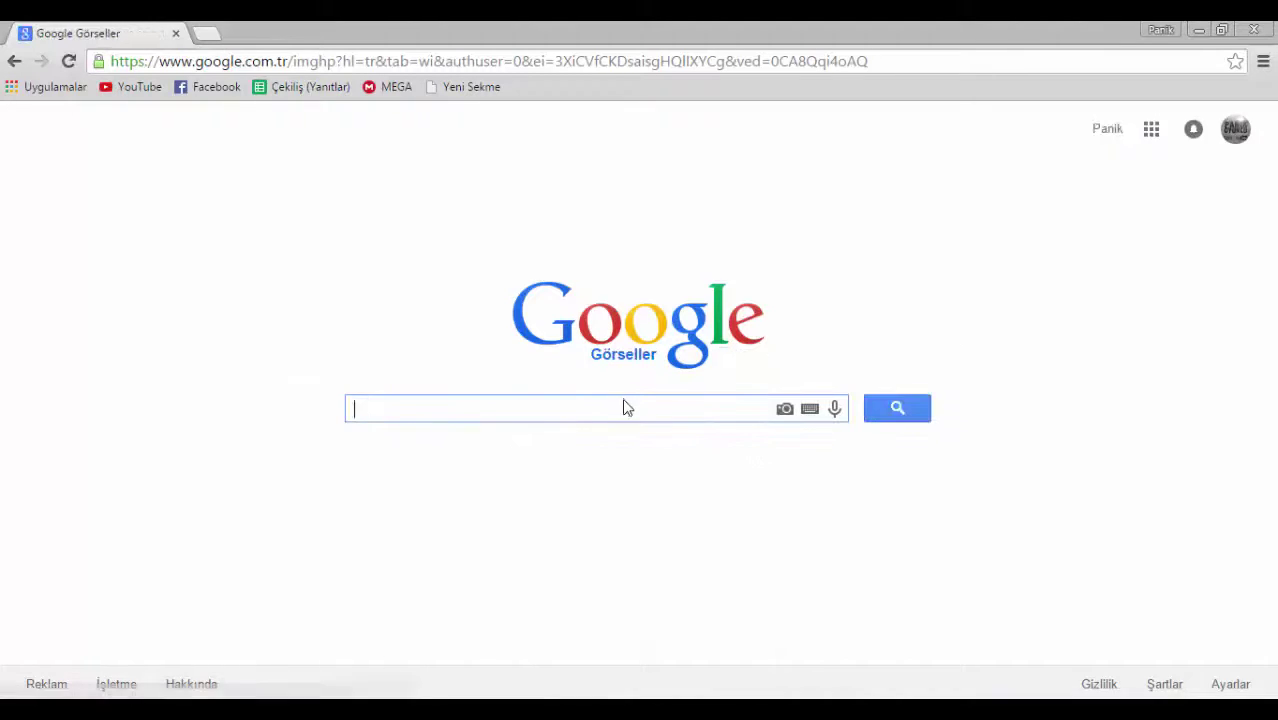
text(Kılınç )
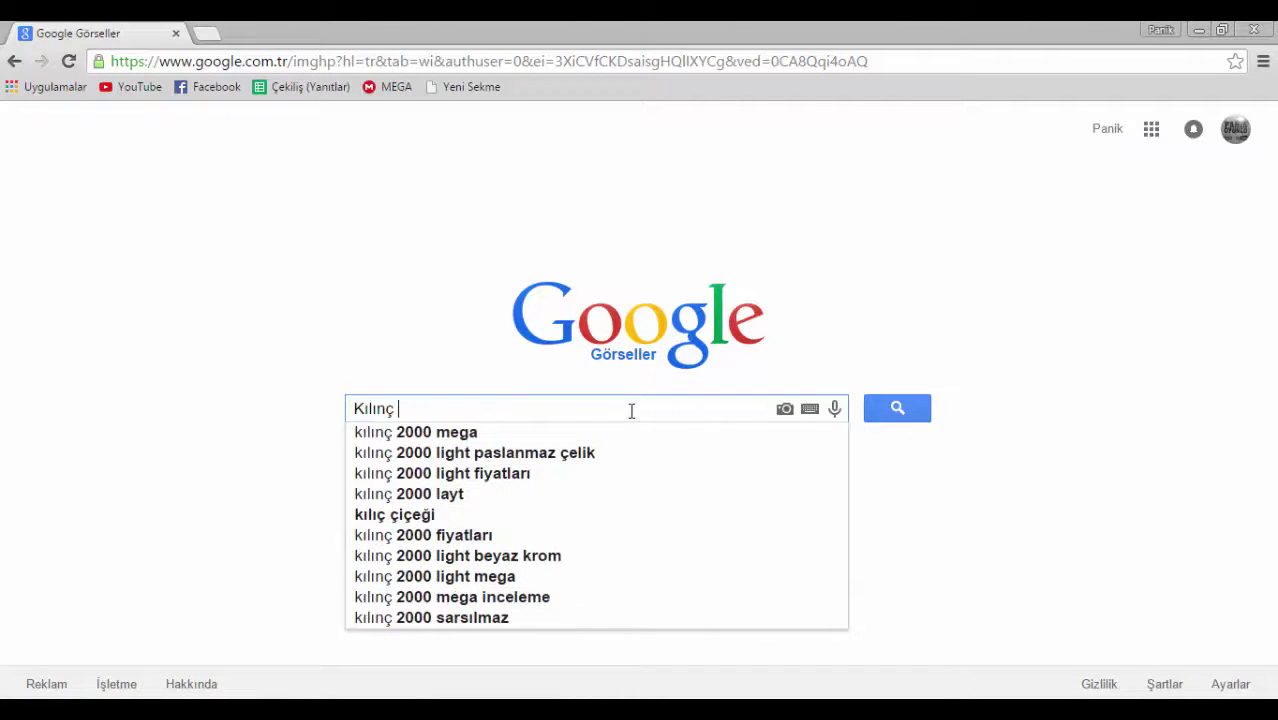
text(png)
key(Return)
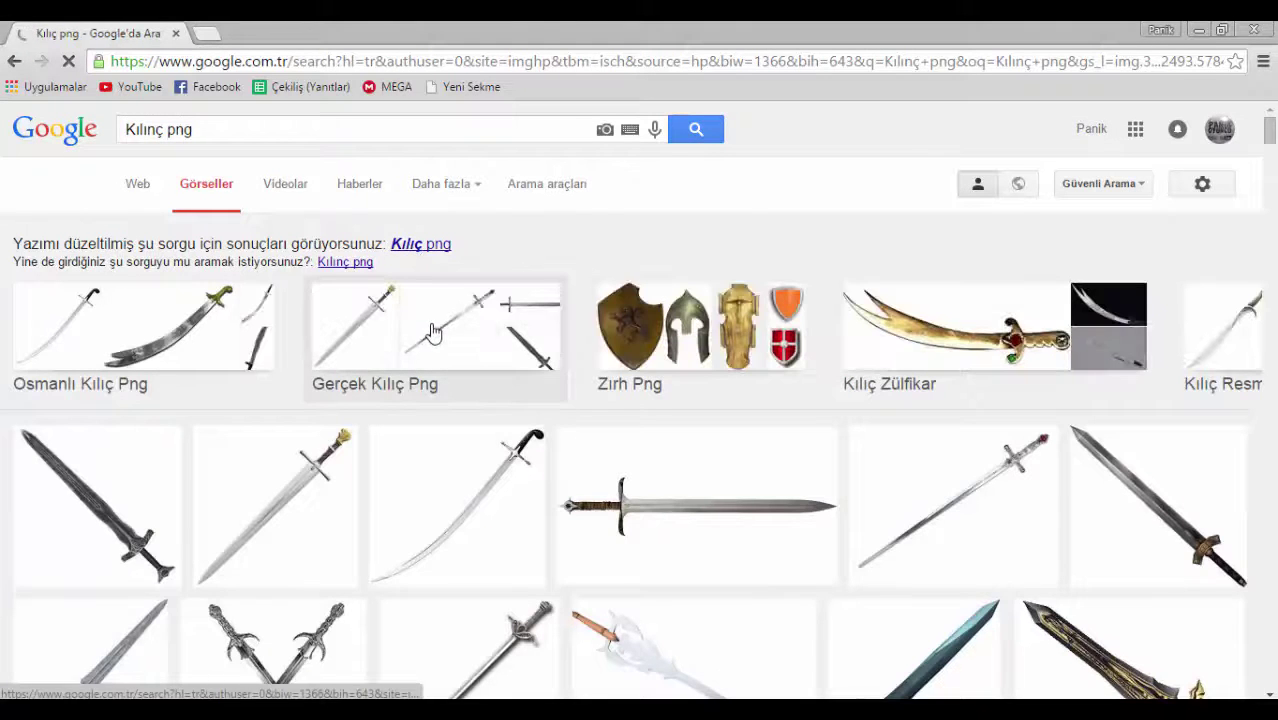
Browse the sword results and open the blue-bladed Rune sword picture at full size.
scroll(432, 332, down, 2)
scroll(432, 332, down, 1)
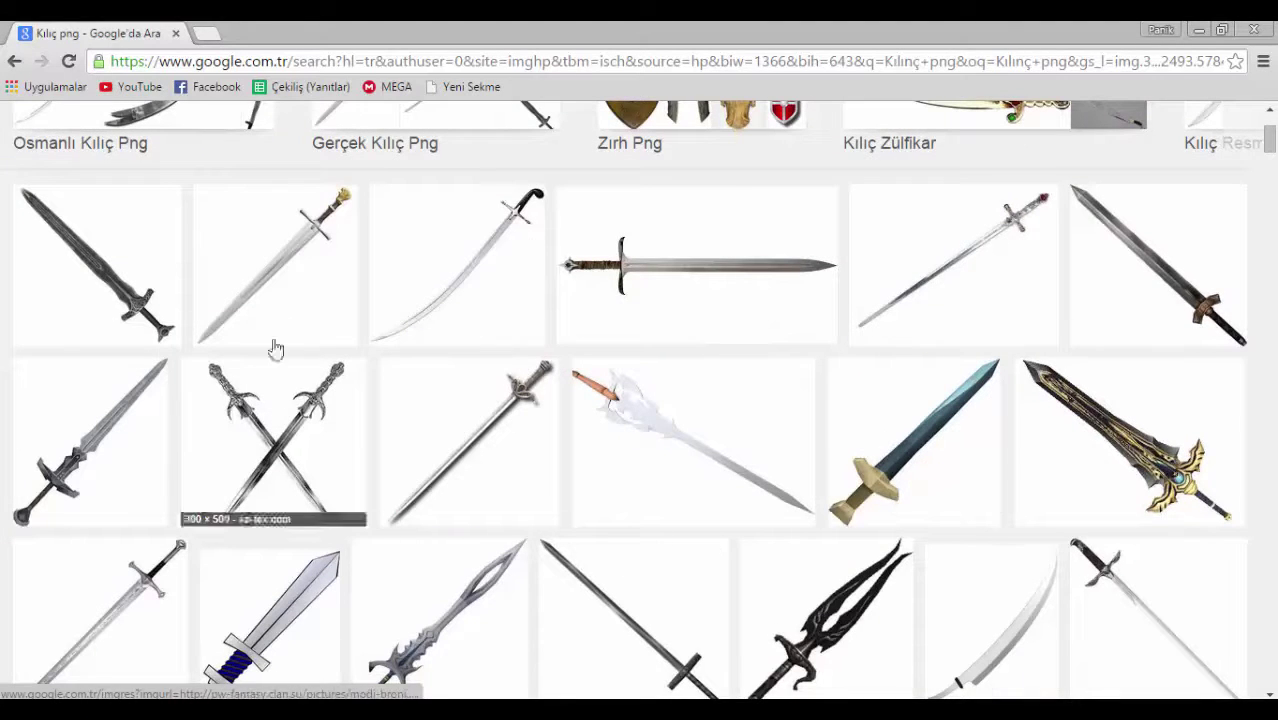
scroll(1098, 434, down, 3)
scroll(944, 425, down, 1)
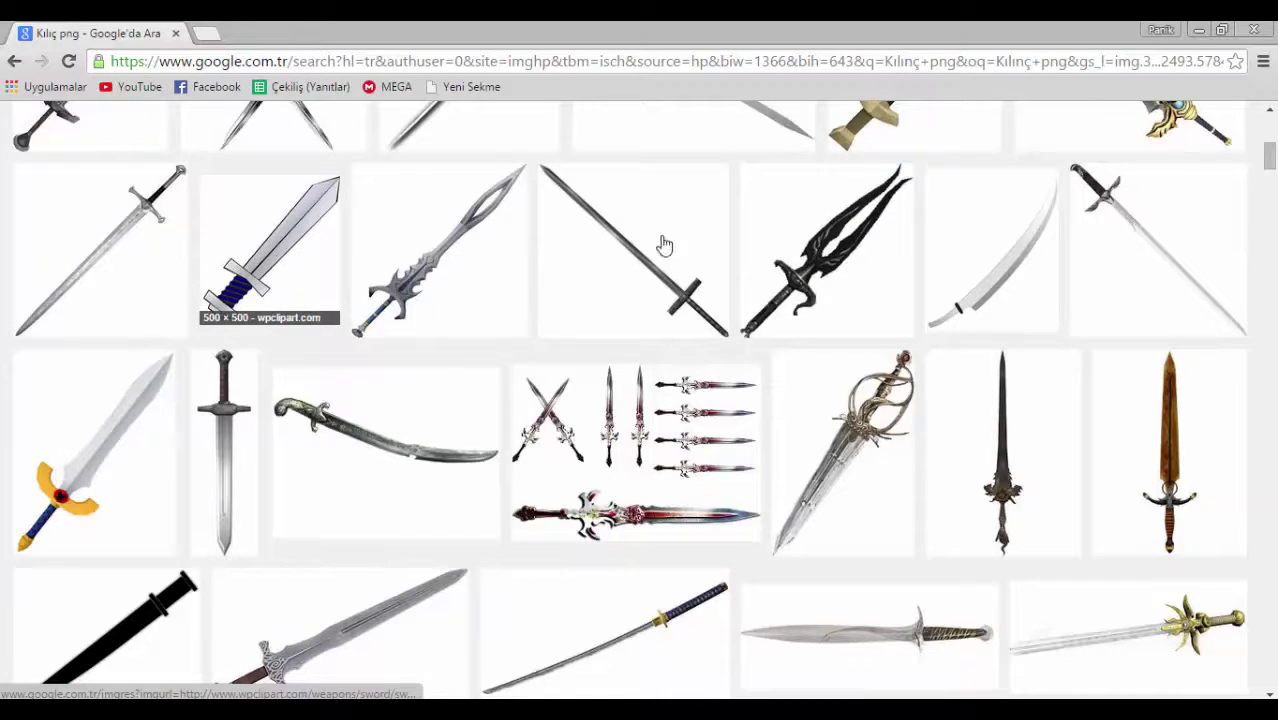
scroll(665, 245, up, 2)
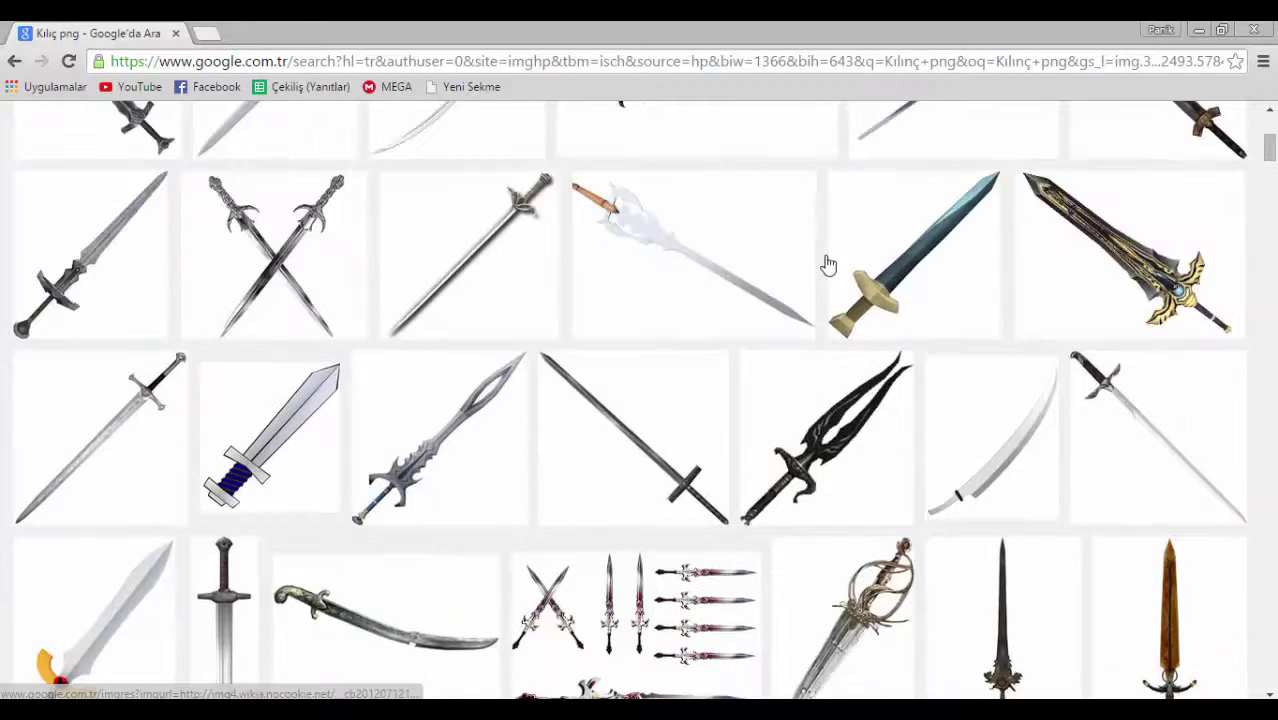
click(962, 220)
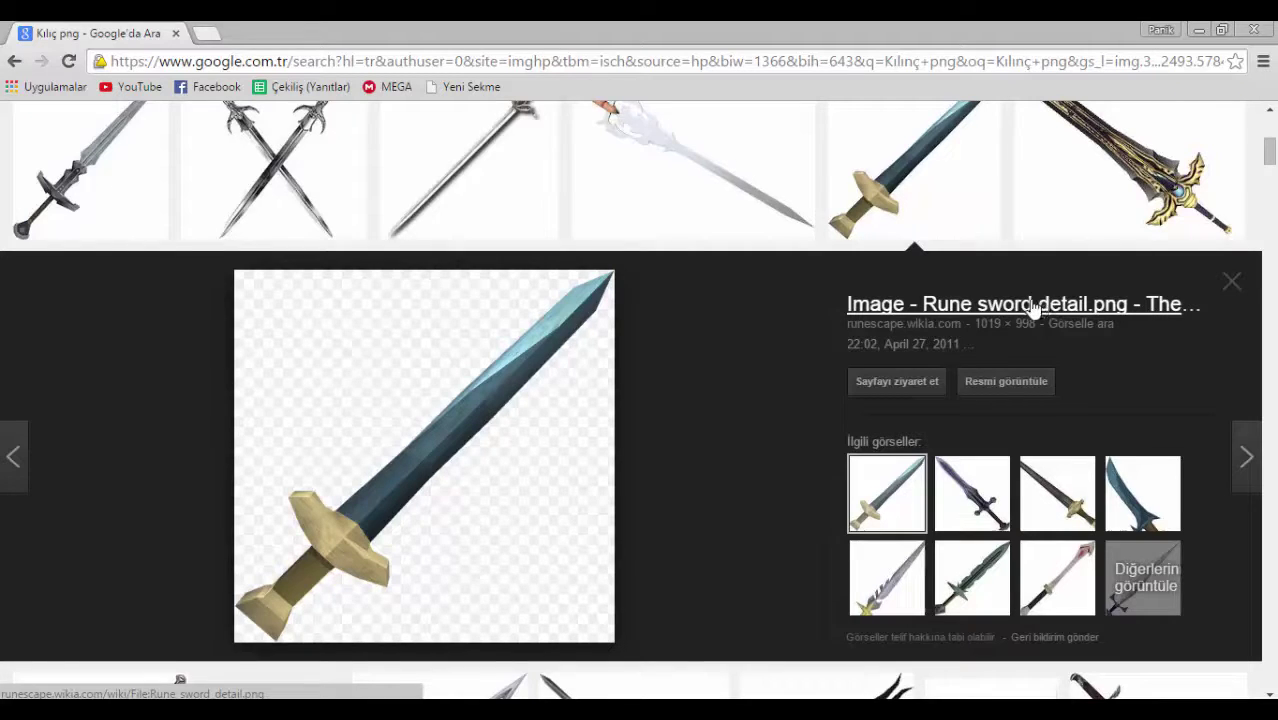
click(992, 390)
Save the sword picture to the desktop as Rune_sword_detail.png in PNG format.
right_click(288, 406)
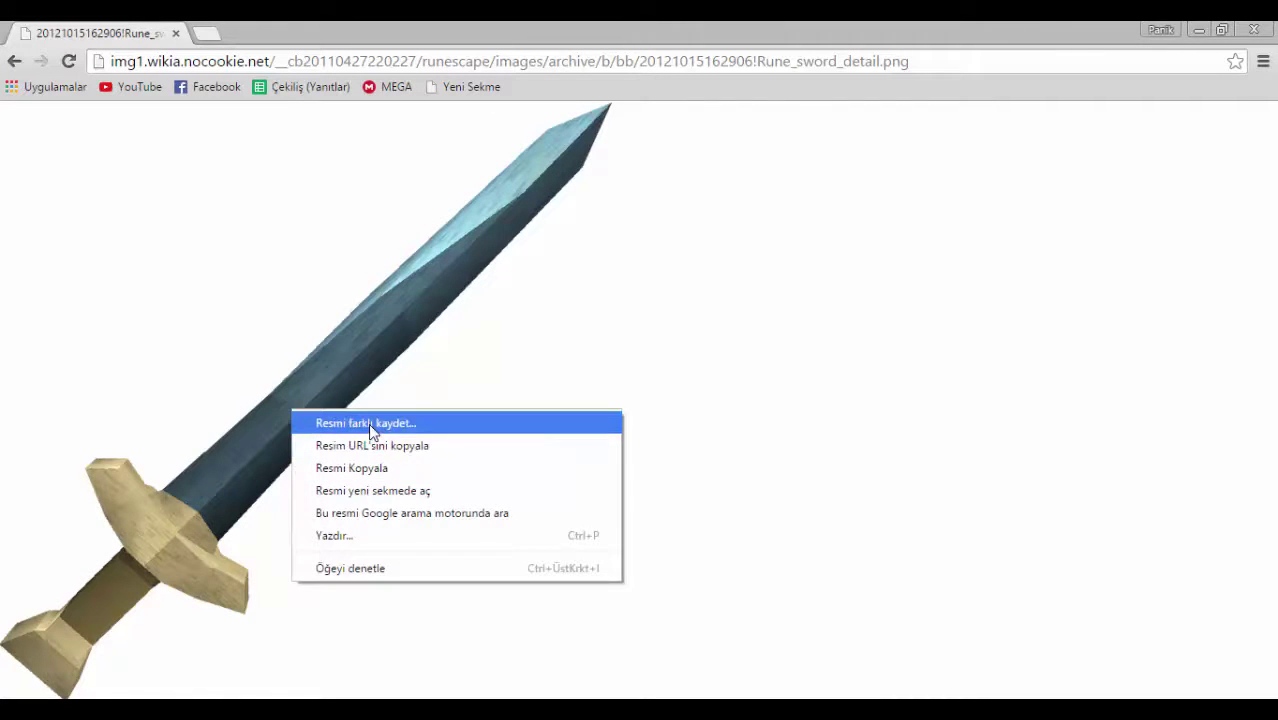
click(370, 423)
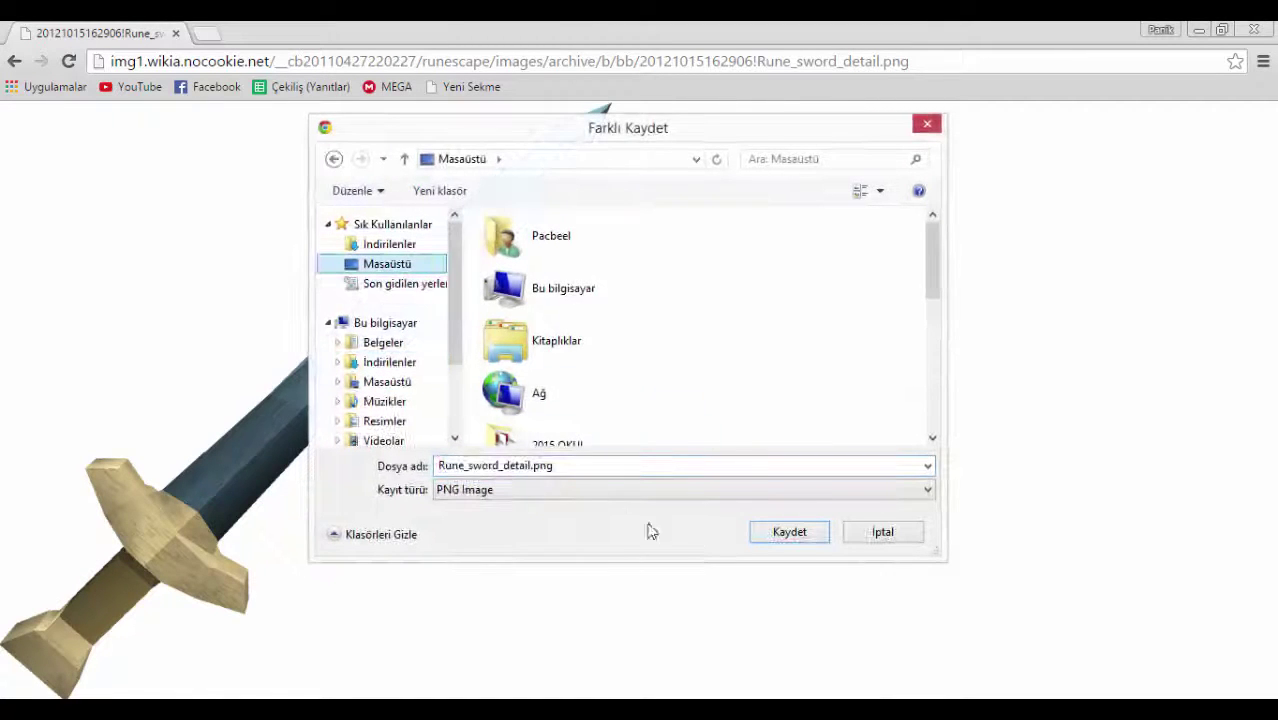
click(788, 531)
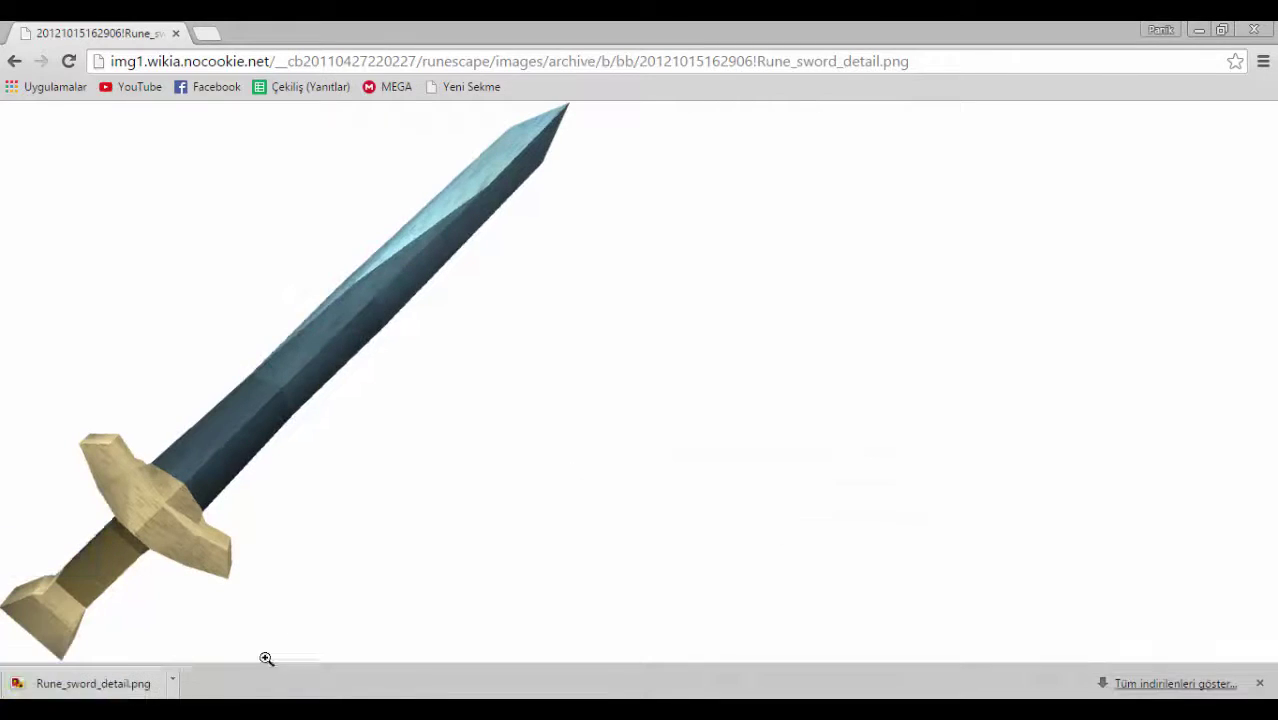
Switch back to Photoshop and open Rune_sword_detail.png from the desktop.
key(alt+Tab)
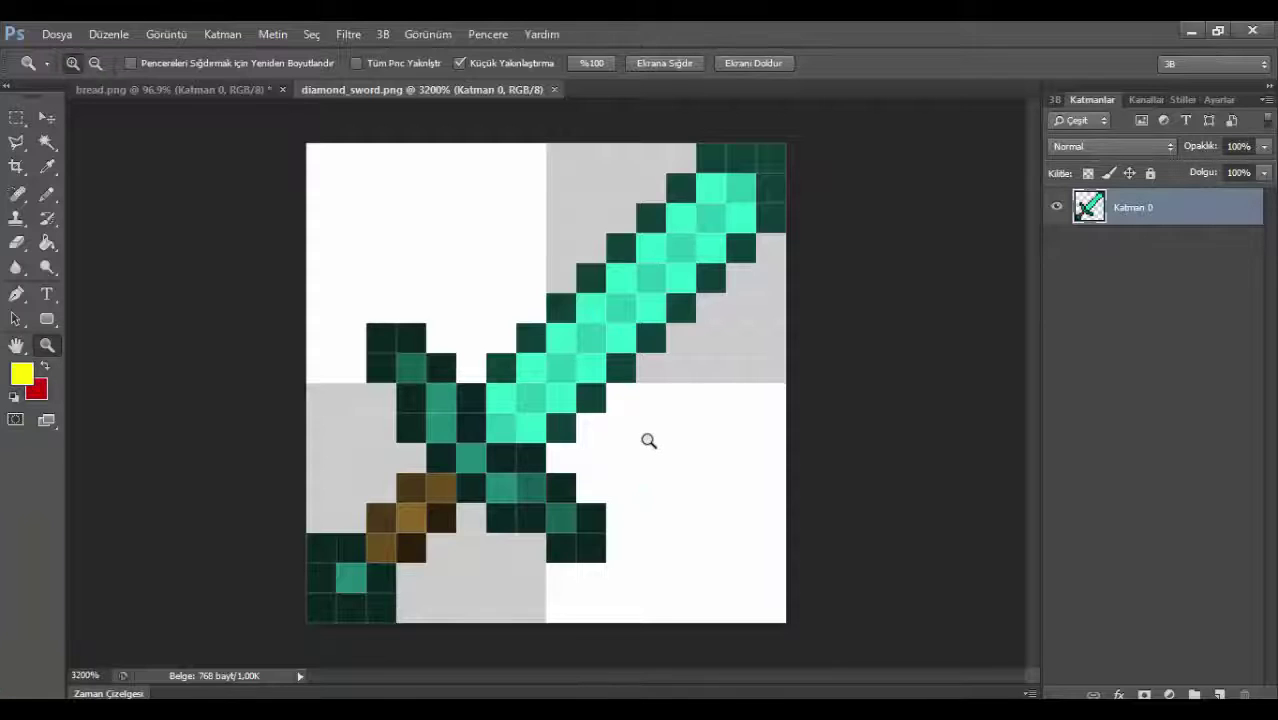
key(ctrl+o)
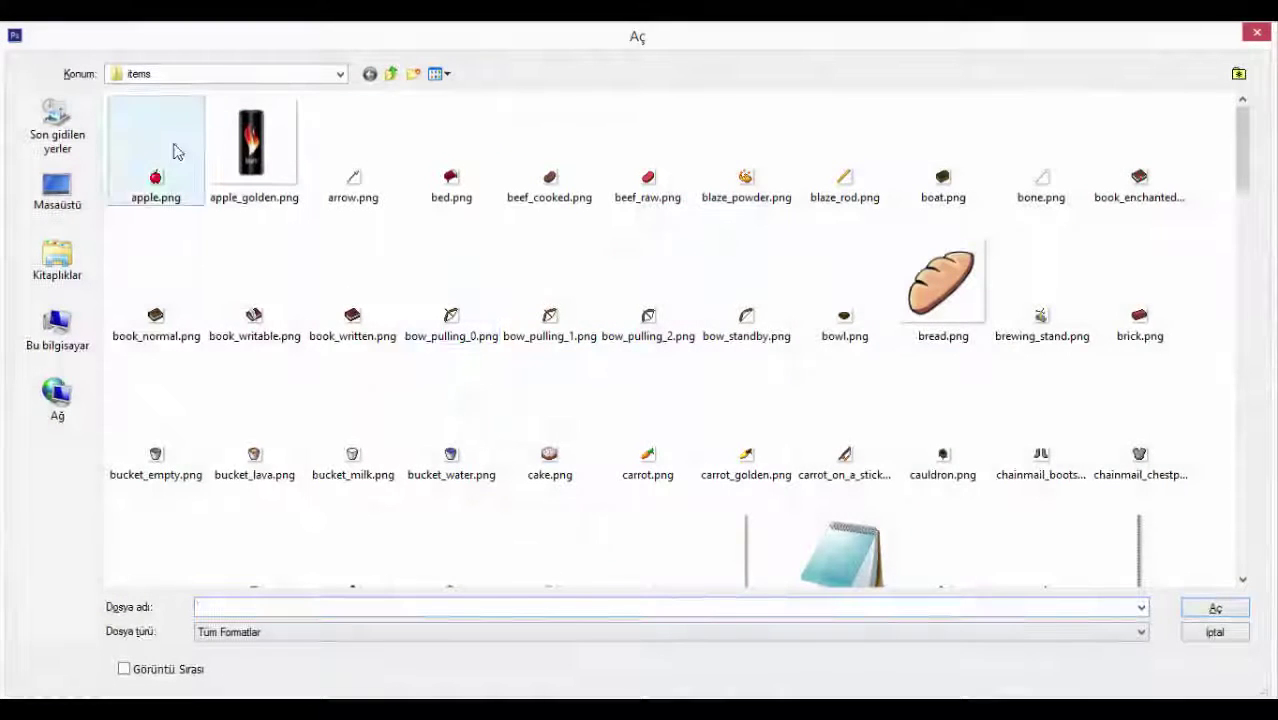
click(70, 188)
click(842, 268)
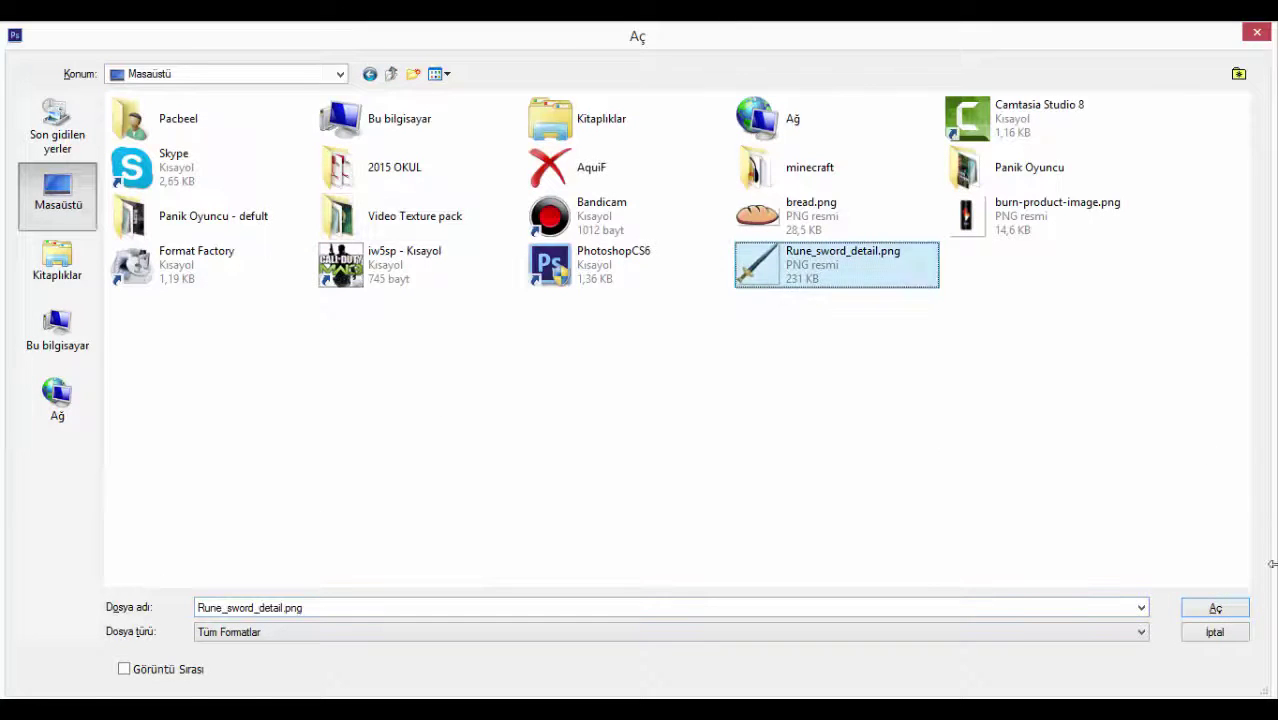
click(1240, 612)
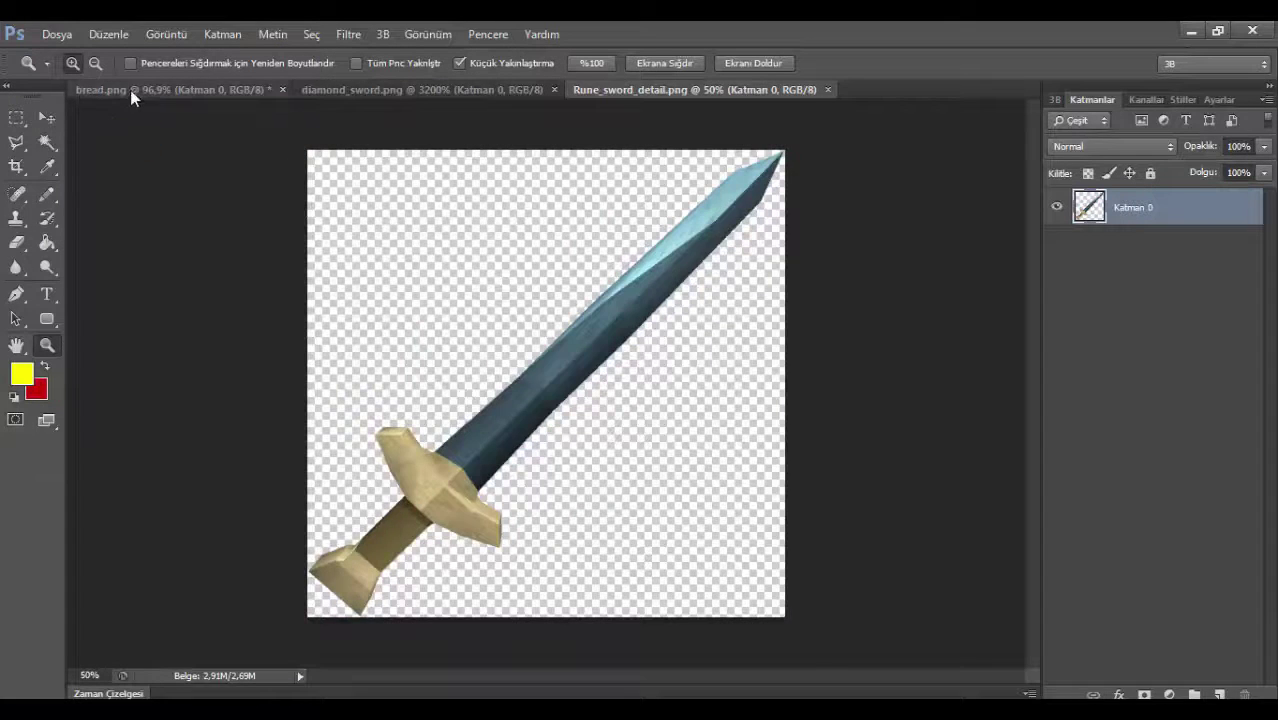
Close the empty bread.png canvas without saving its changes.
click(130, 90)
click(282, 89)
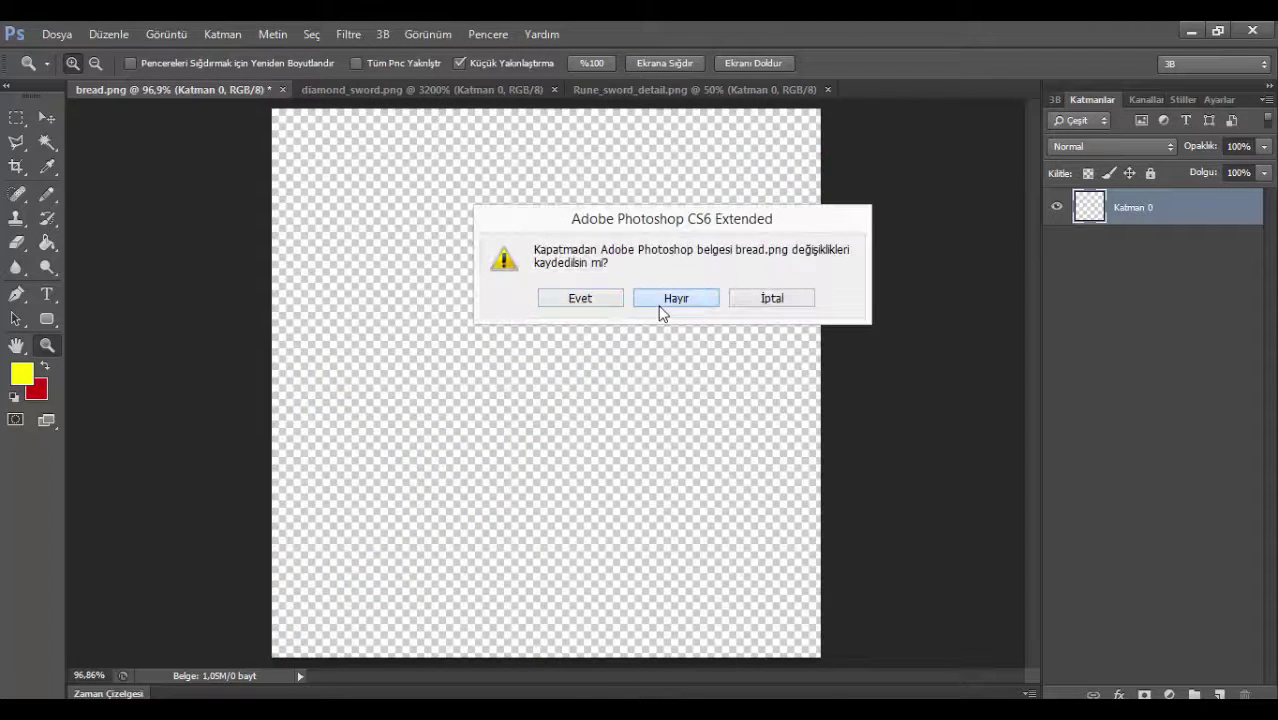
click(662, 302)
Check the pixel dimensions of the Rune sword image and leave them as they are.
click(166, 34)
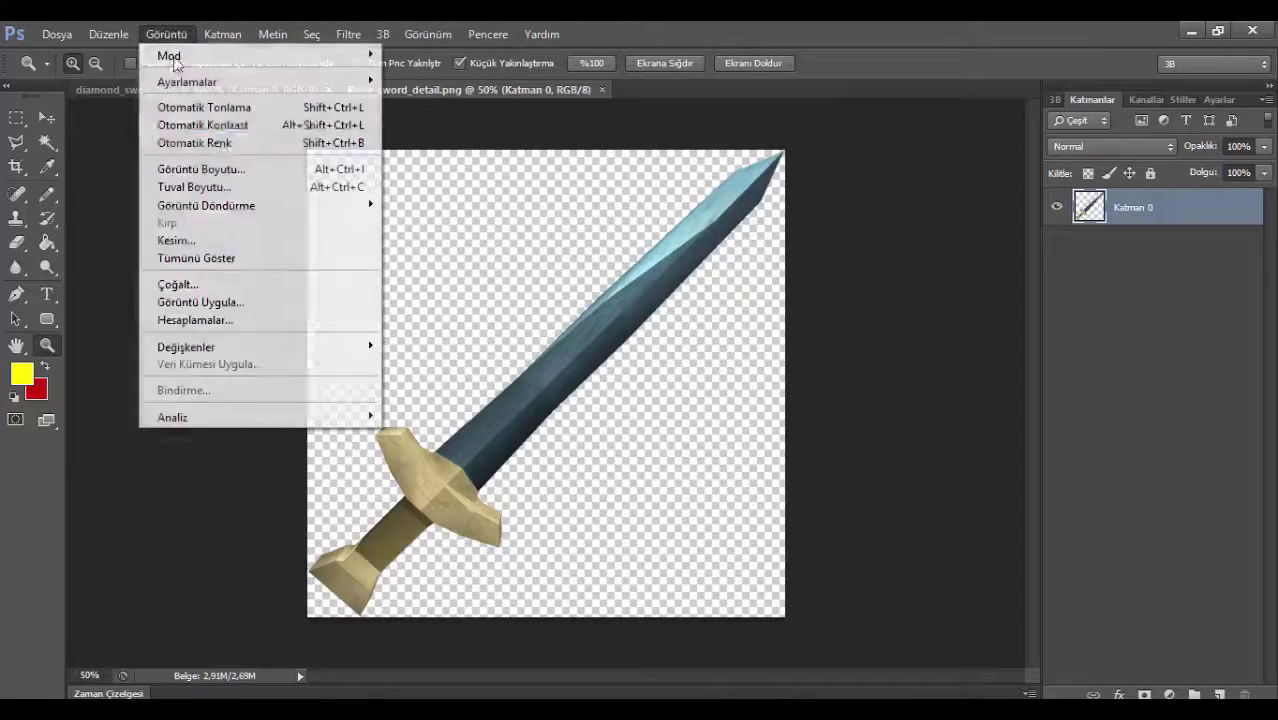
click(226, 169)
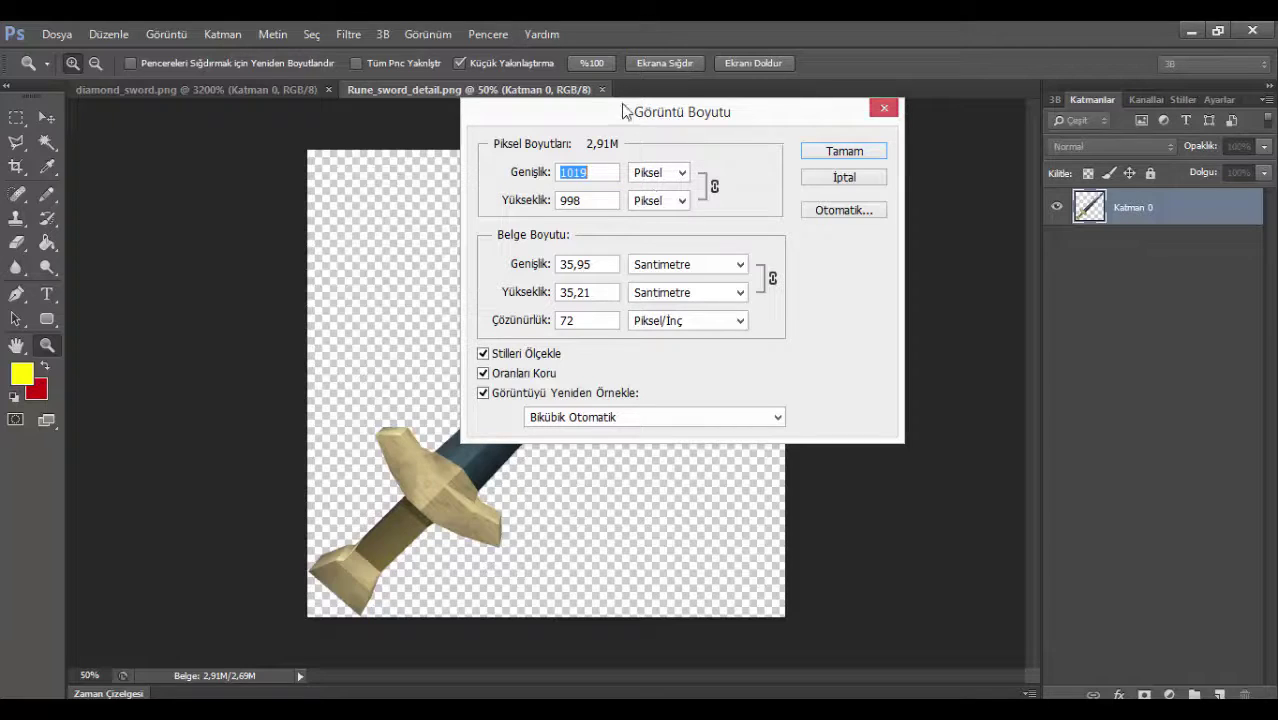
click(884, 108)
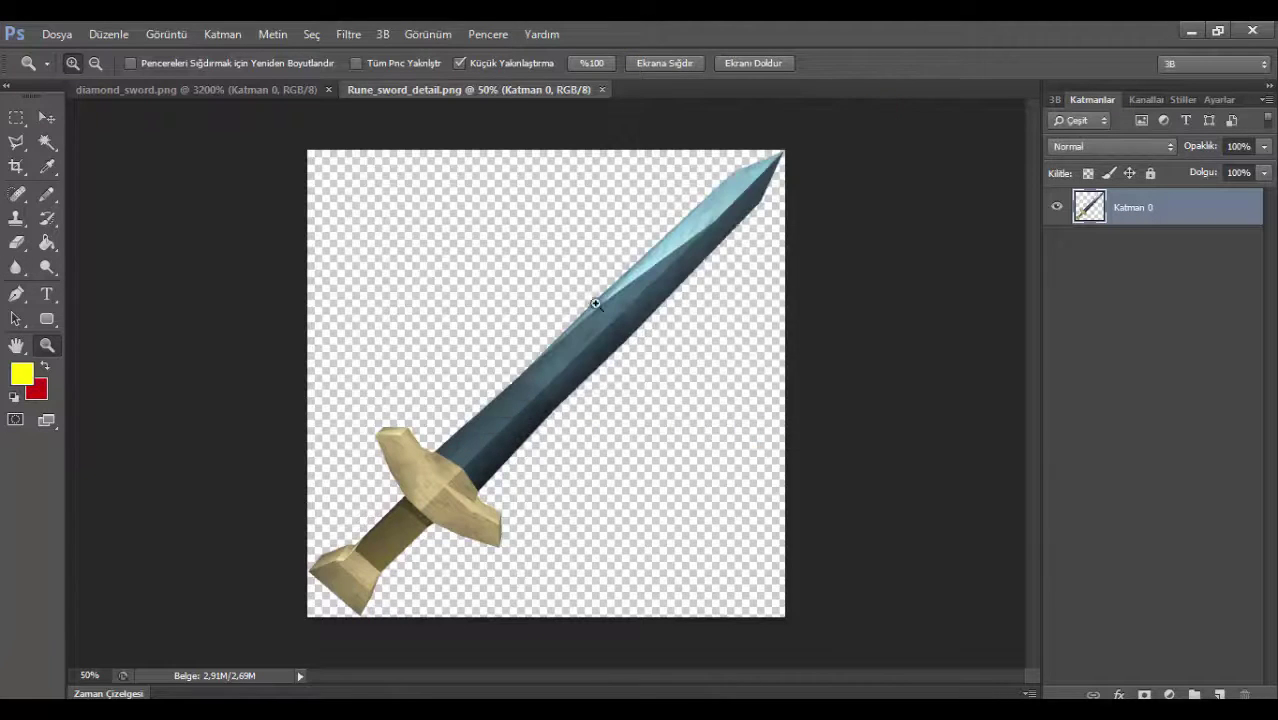
click(166, 34)
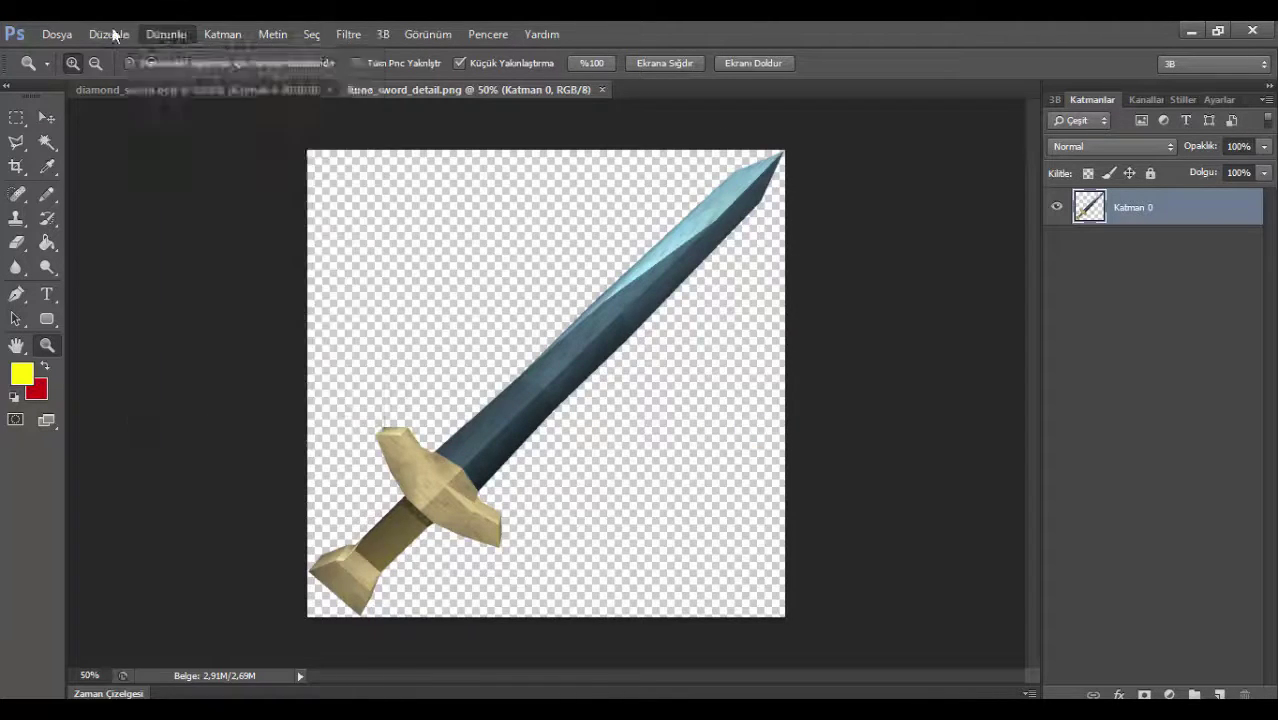
click(427, 104)
click(199, 100)
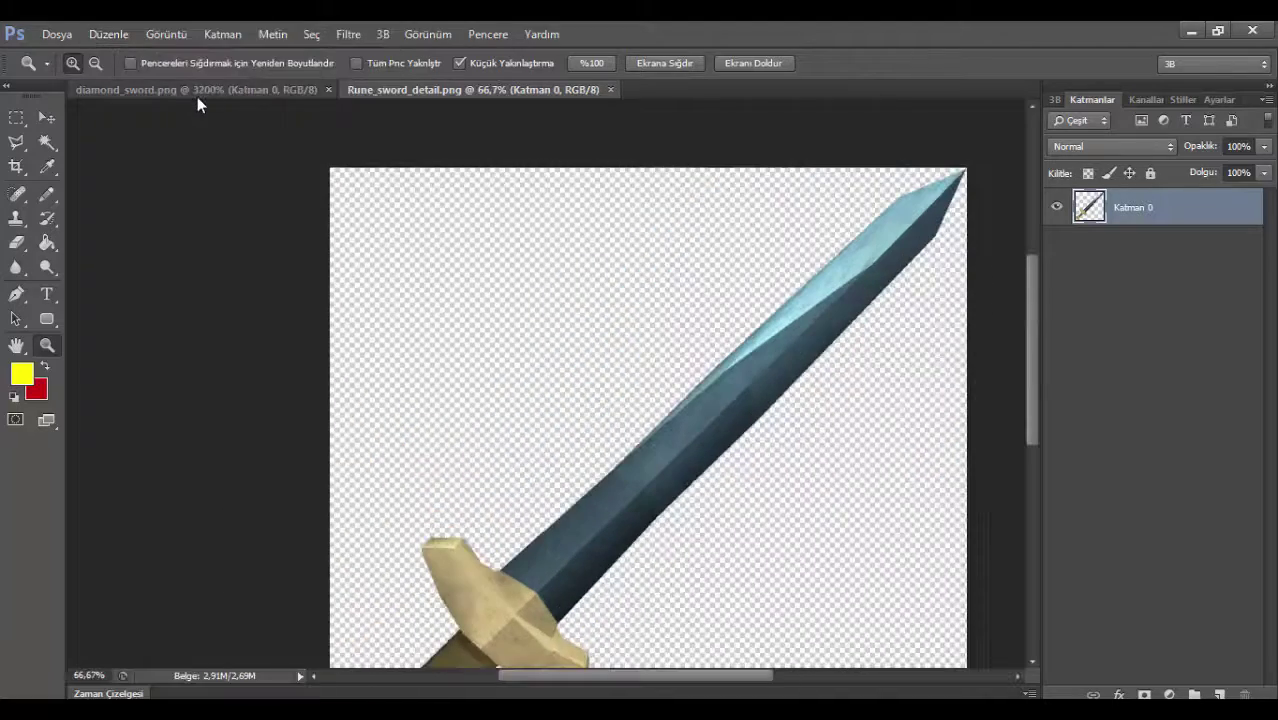
right_click(408, 251)
click(475, 271)
click(213, 101)
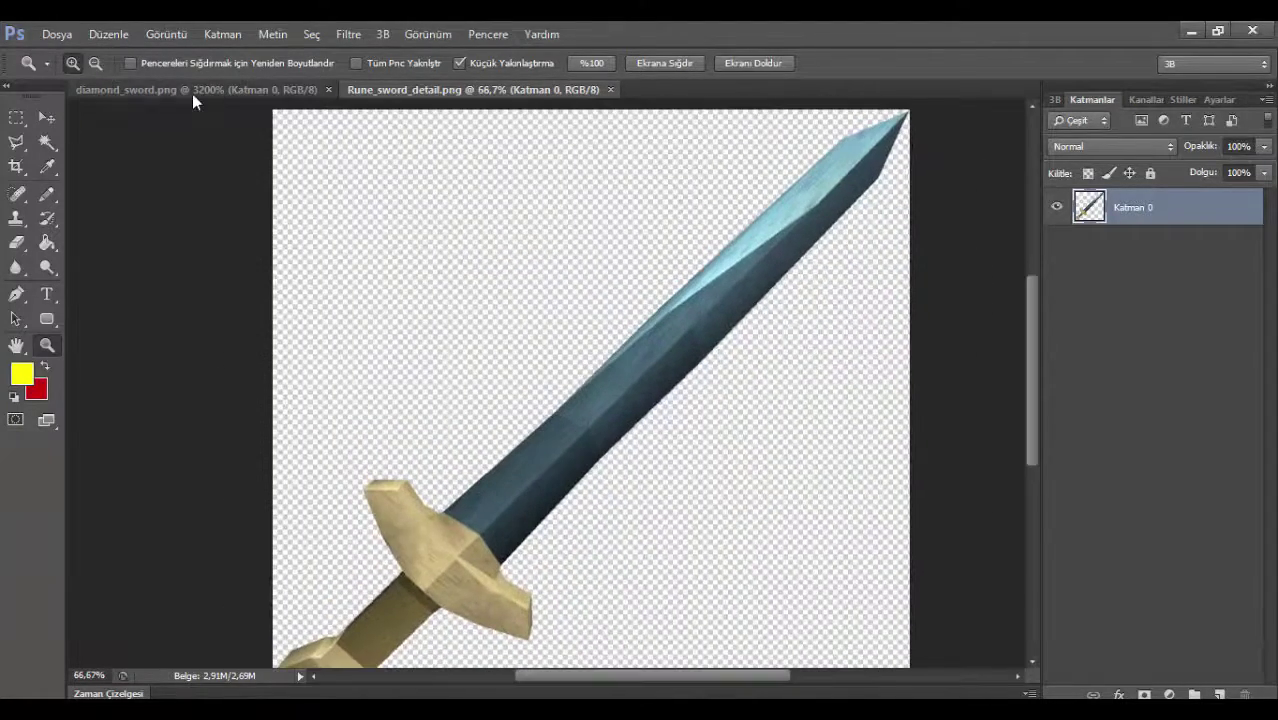
right_click(389, 166)
click(412, 188)
key(ctrl+0)
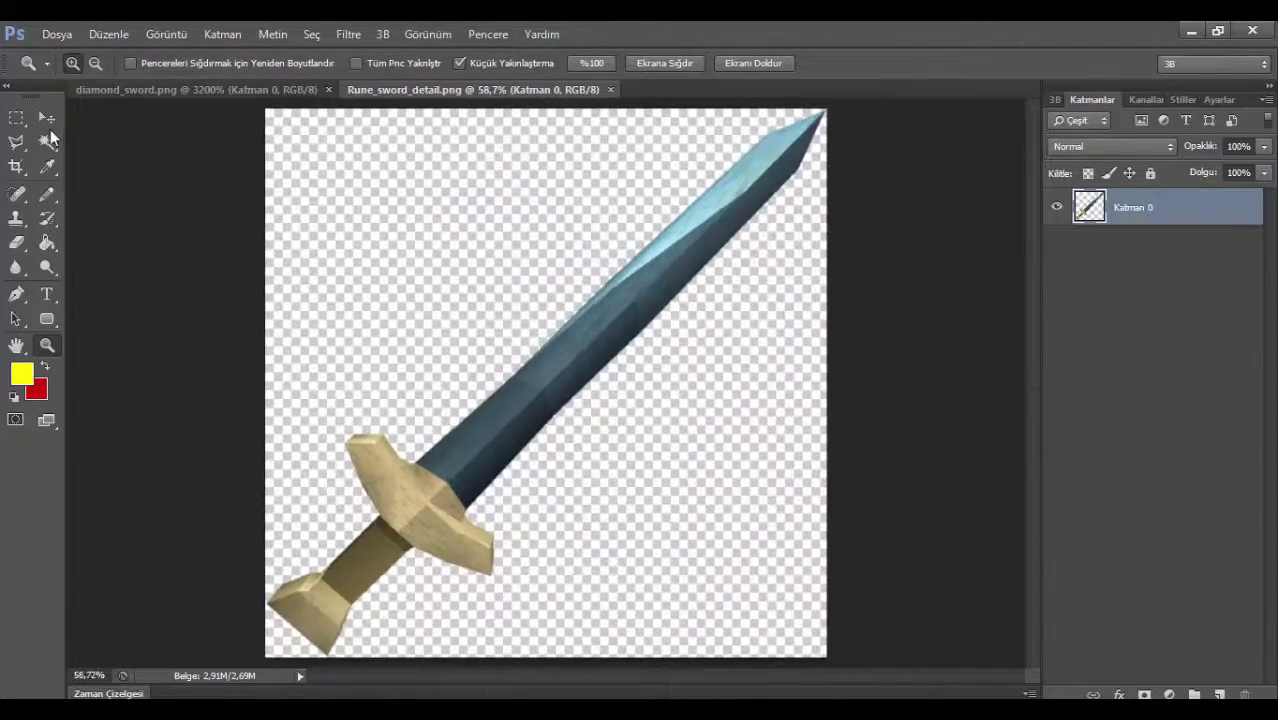
Resize the diamond_sword.png image to 1020 by 1020 pixels and fit it to the screen.
key(v)
click(167, 92)
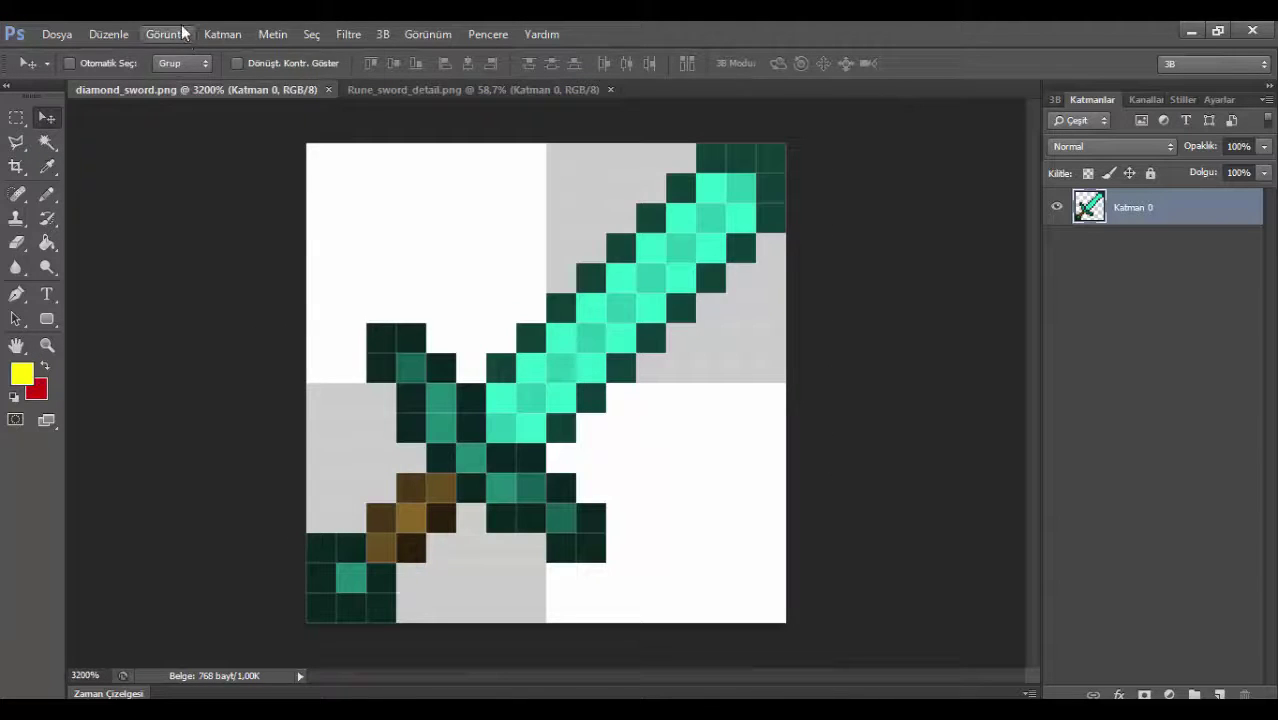
click(178, 34)
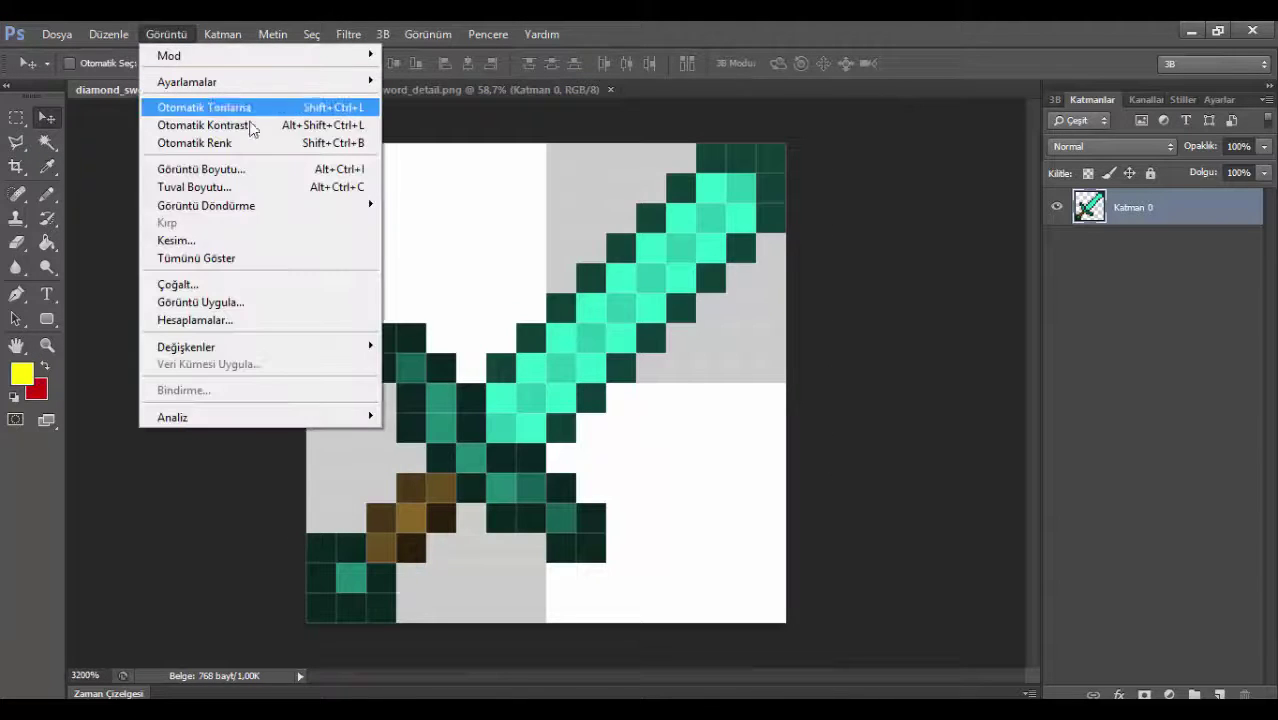
click(251, 172)
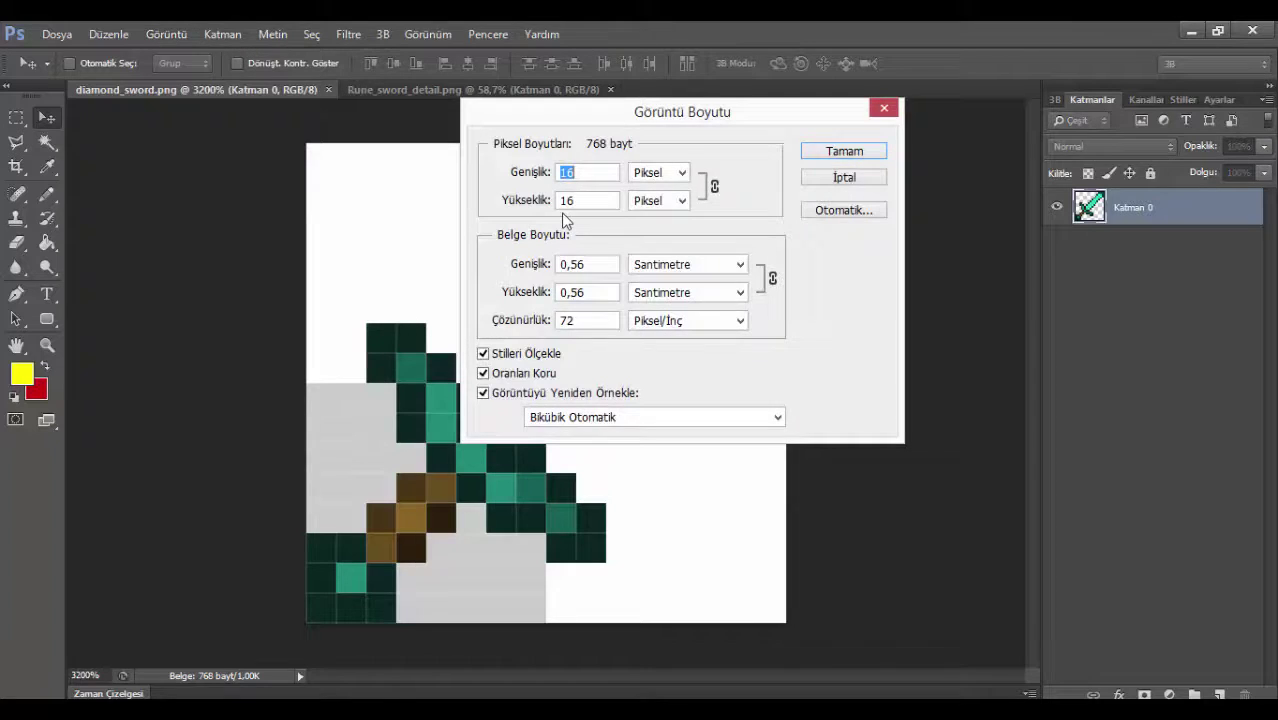
text(1020)
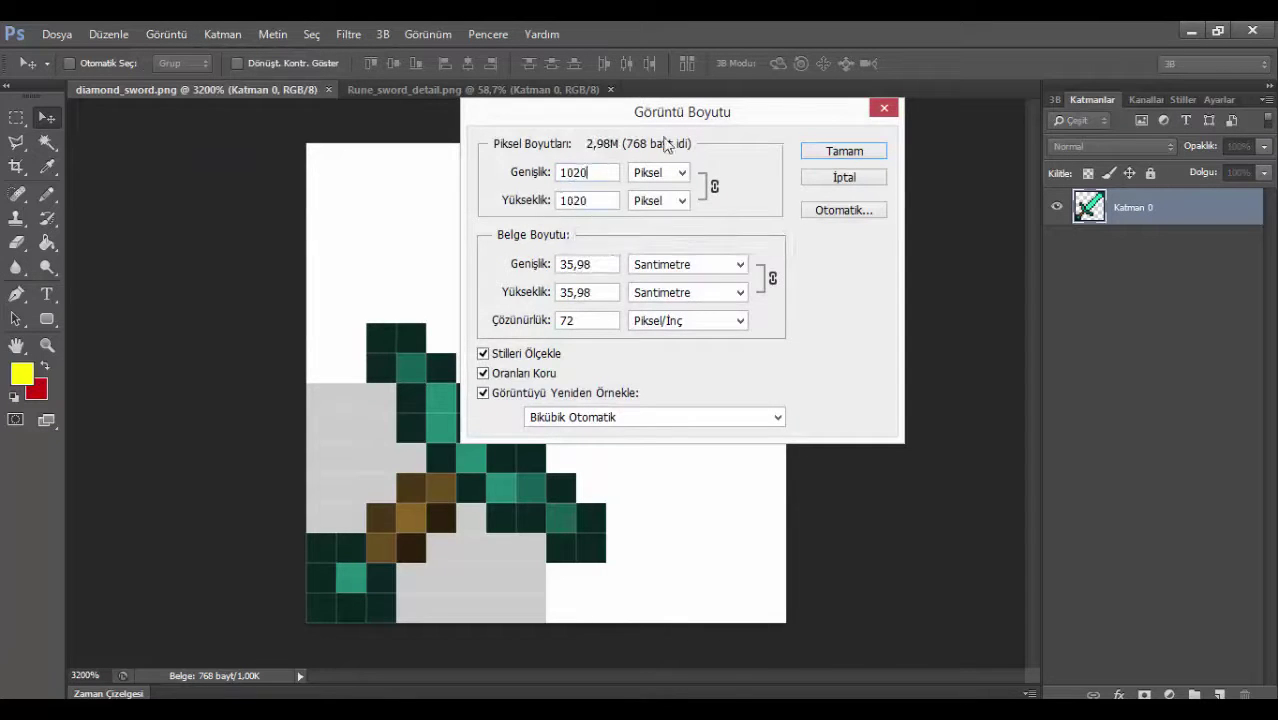
click(816, 155)
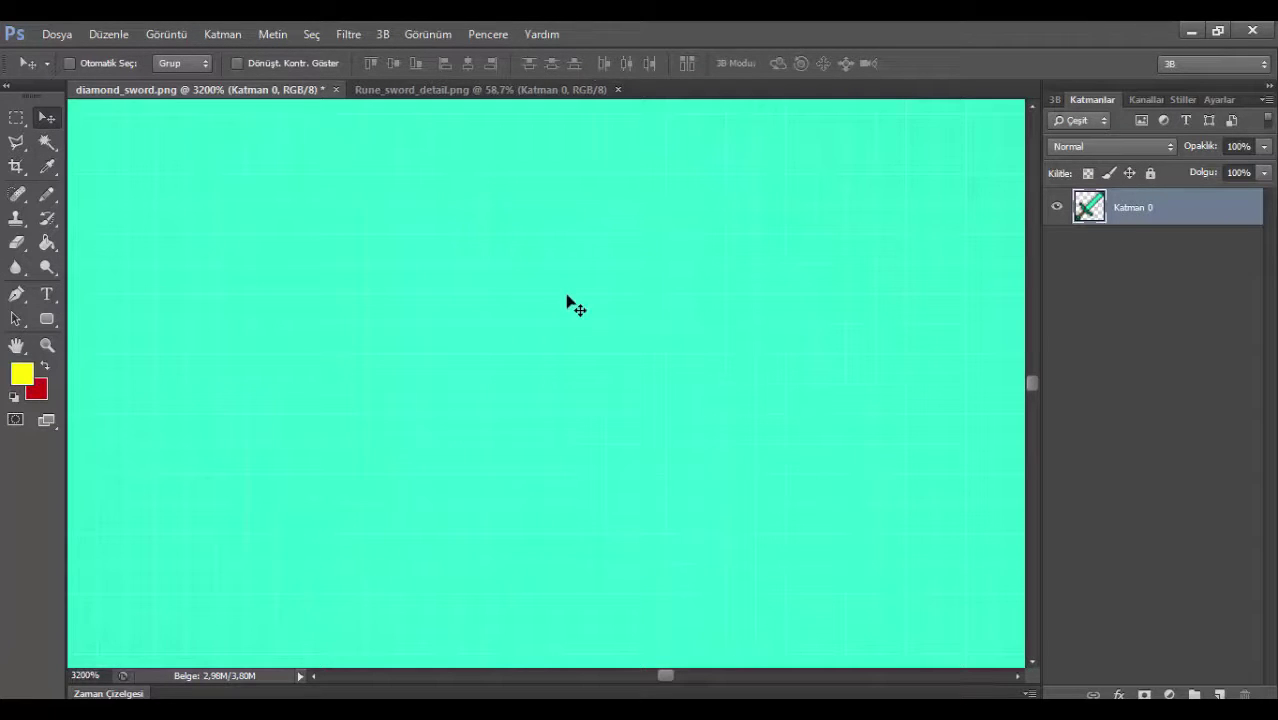
key(z)
right_click(569, 297)
click(590, 314)
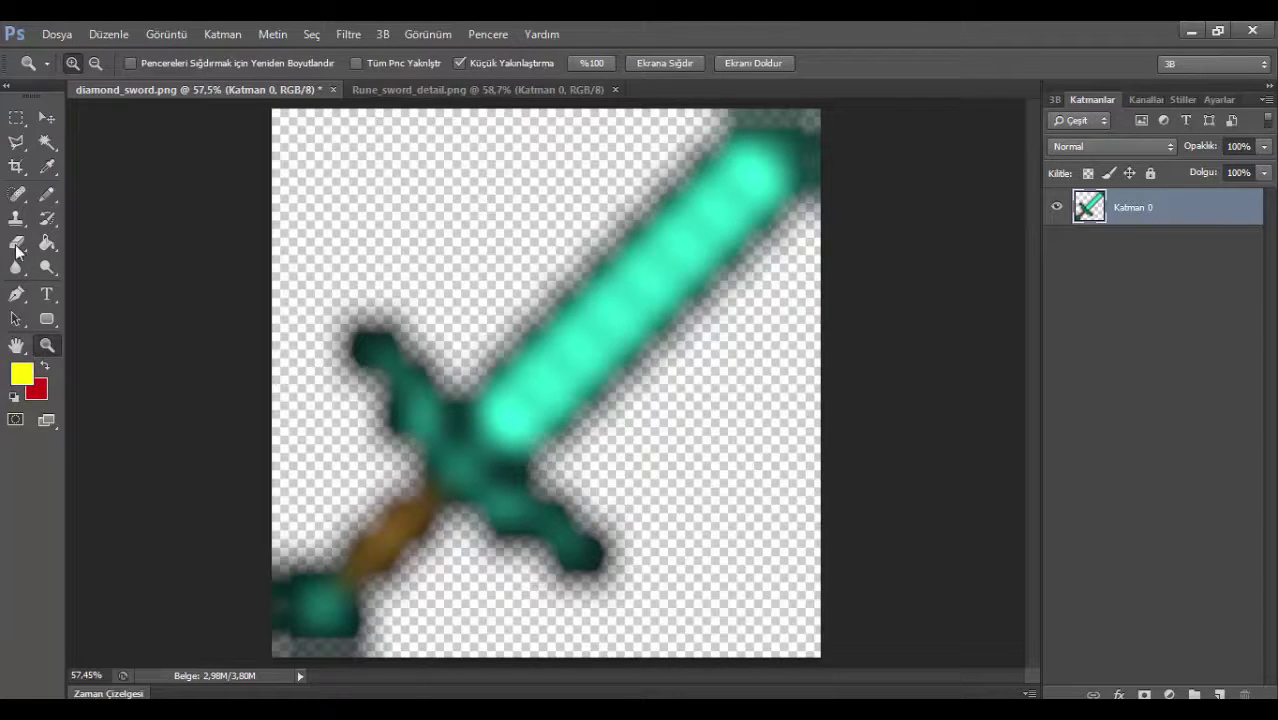
Erase the handle and most of the guard of the old diamond sword with the 121 px Eraser.
click(428, 91)
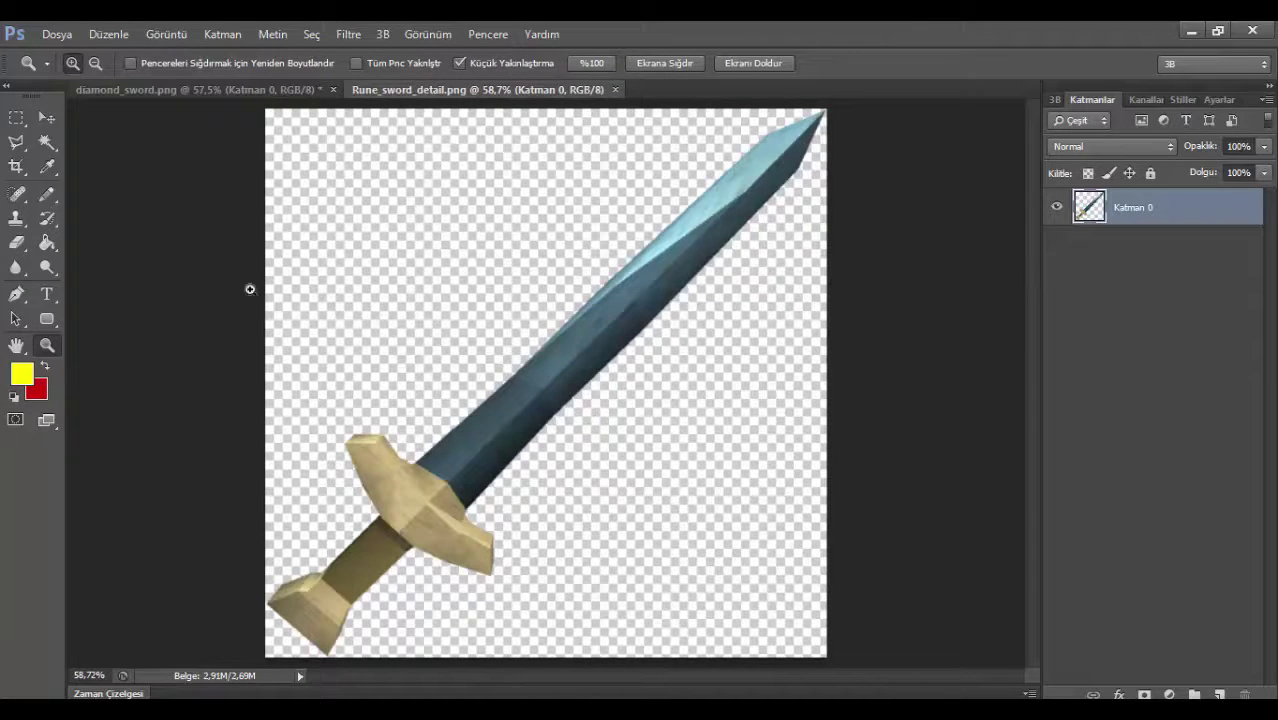
click(43, 120)
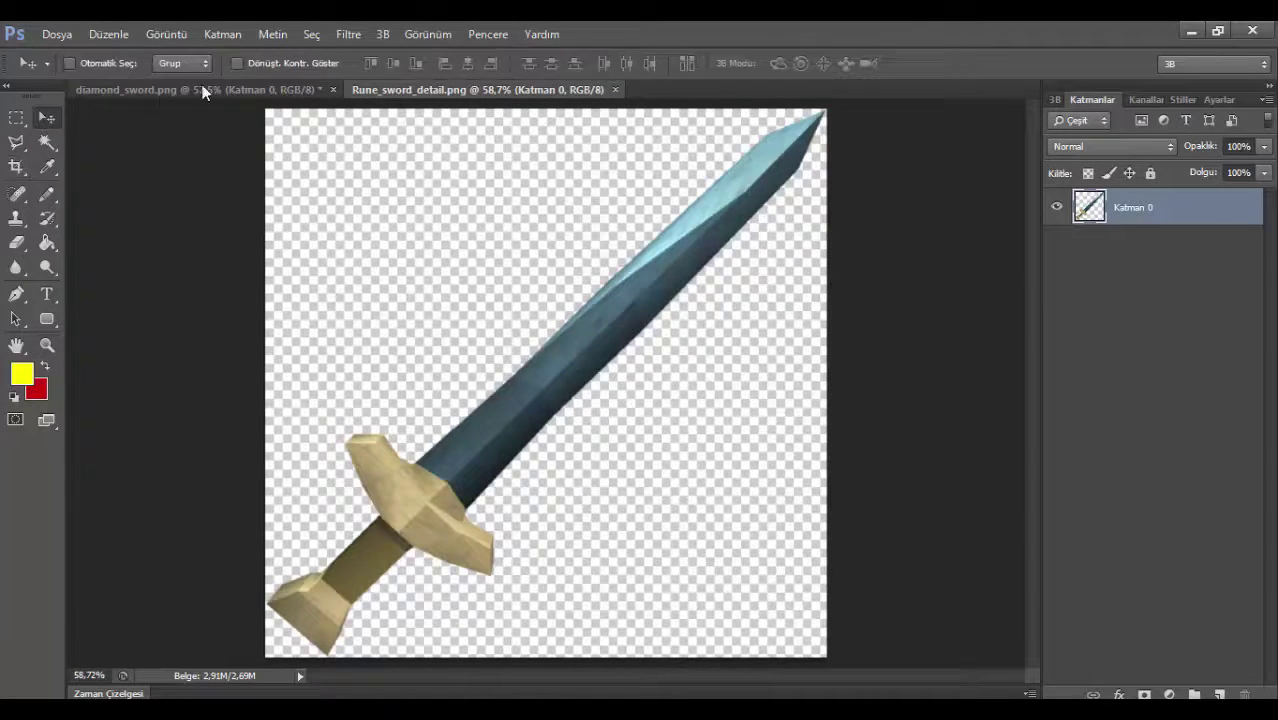
click(211, 92)
key(s)
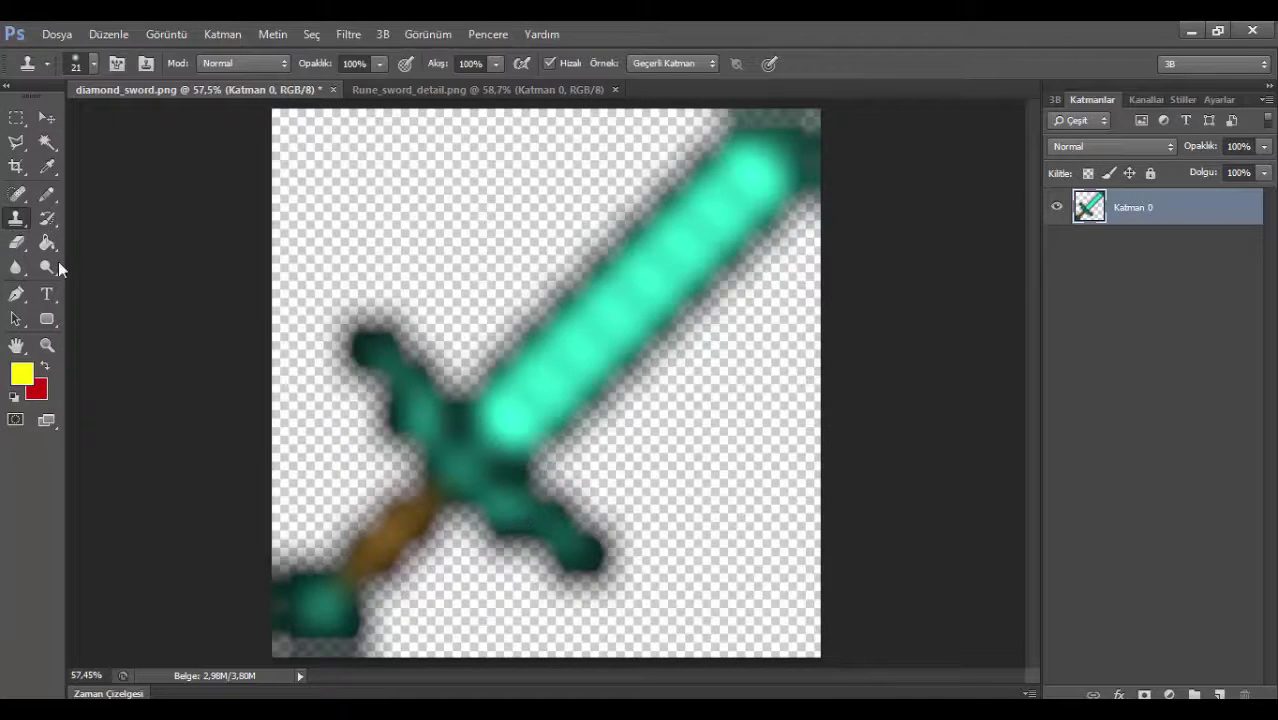
click(16, 242)
mouse_move(465, 357)
mouse_down()
mouse_move(320, 630)
mouse_move(400, 560)
mouse_up()
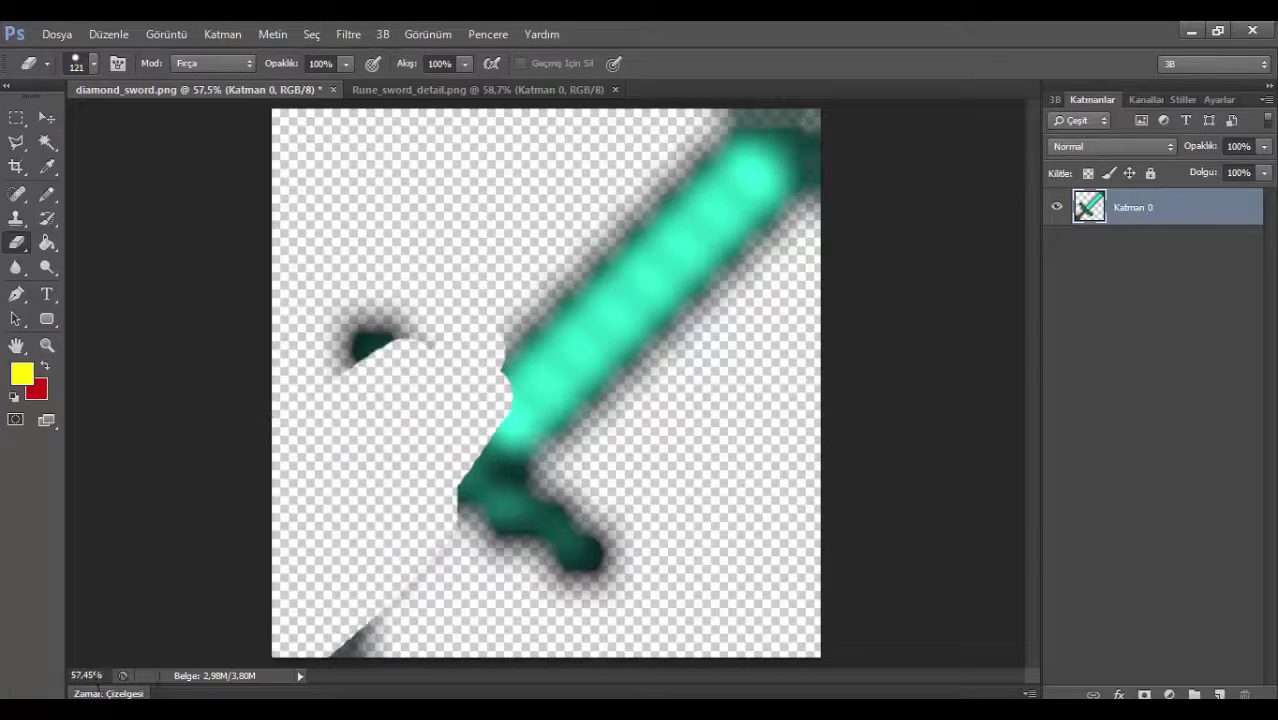
drag(480, 470, 330, 318)
Enlarge the eraser brush to 360 px and erase the rest of the diamond sword, leaving the canvas empty.
click(96, 61)
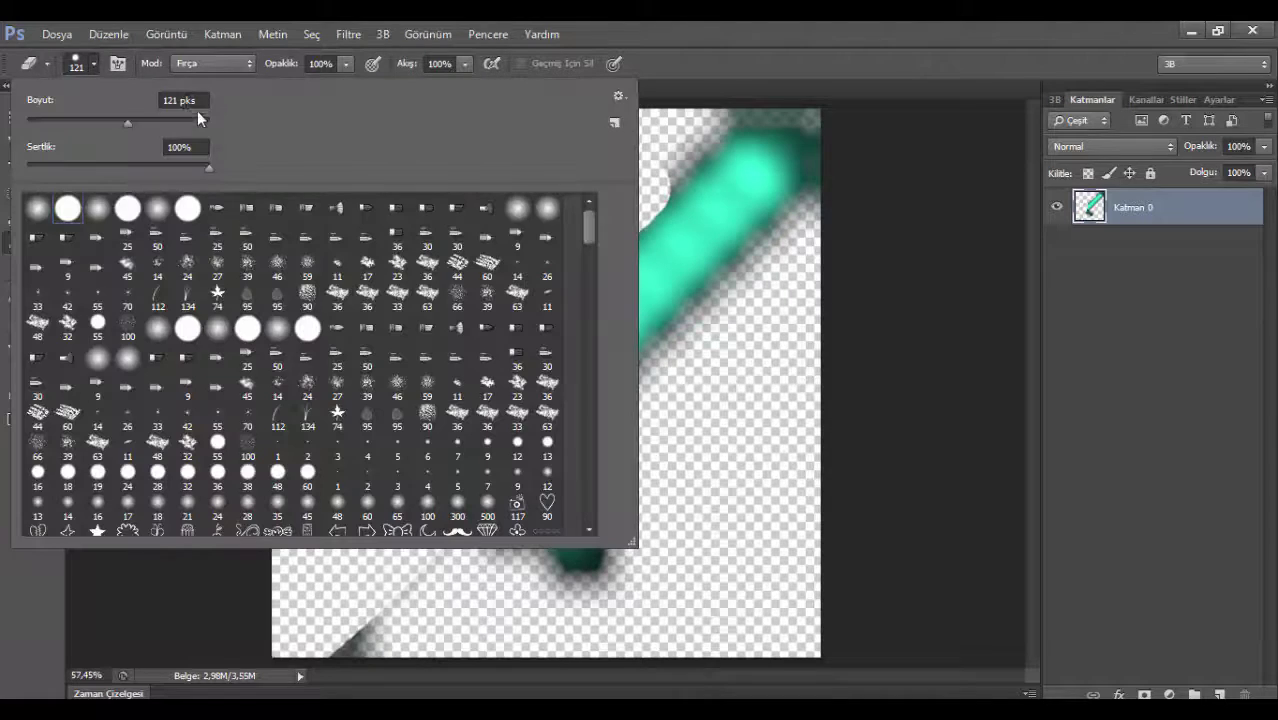
click(178, 102)
text(360)
key(Return)
mouse_move(760, 362)
mouse_down()
mouse_move(593, 596)
mouse_move(529, 122)
mouse_move(461, 395)
mouse_move(260, 536)
mouse_up()
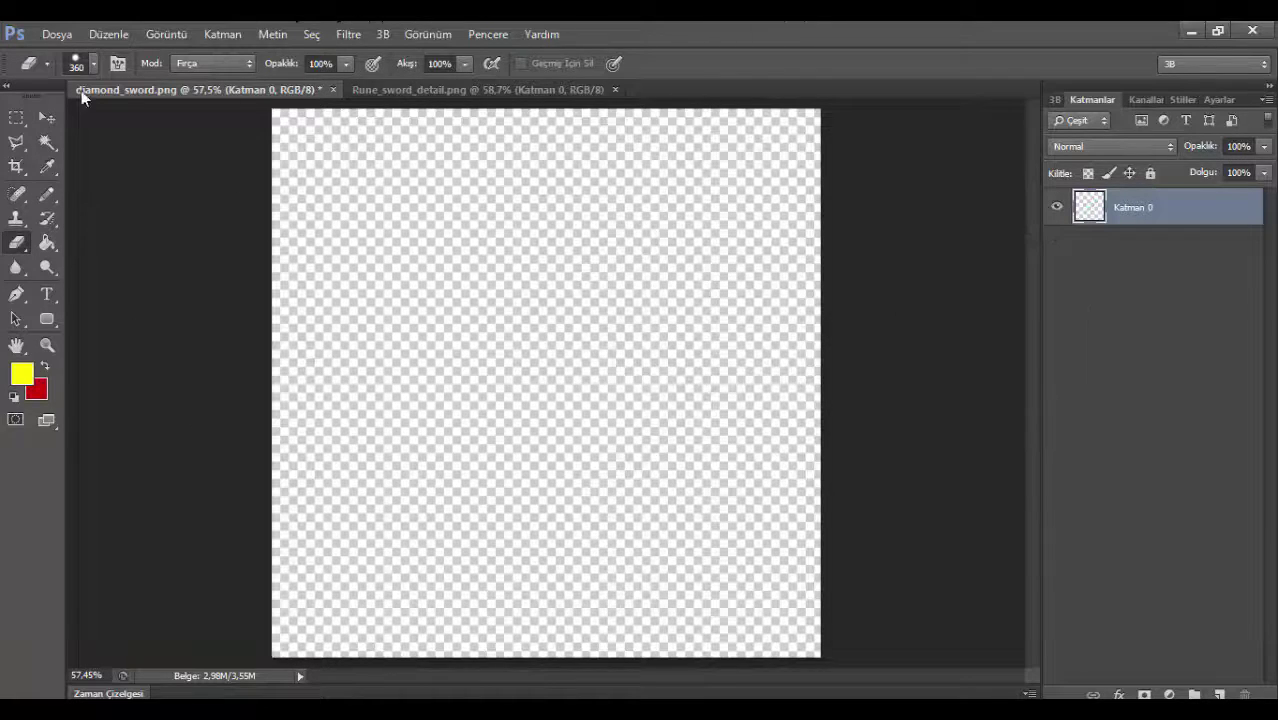
Copy the Rune sword from Rune_sword_detail.png into the diamond_sword.png canvas as a new layer.
click(47, 117)
click(410, 89)
drag(672, 447, 585, 406)
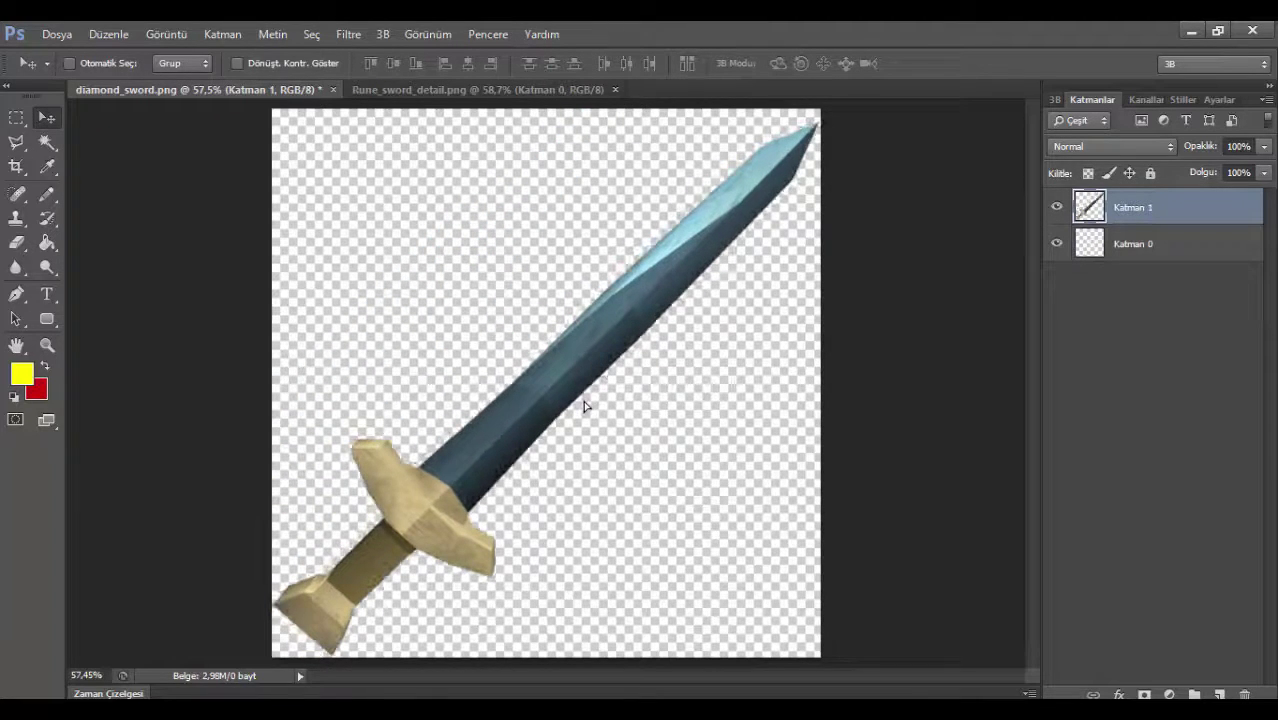
Scale the Rune sword layer proportionally to about 88% and centre it on the canvas.
key(ctrl+t)
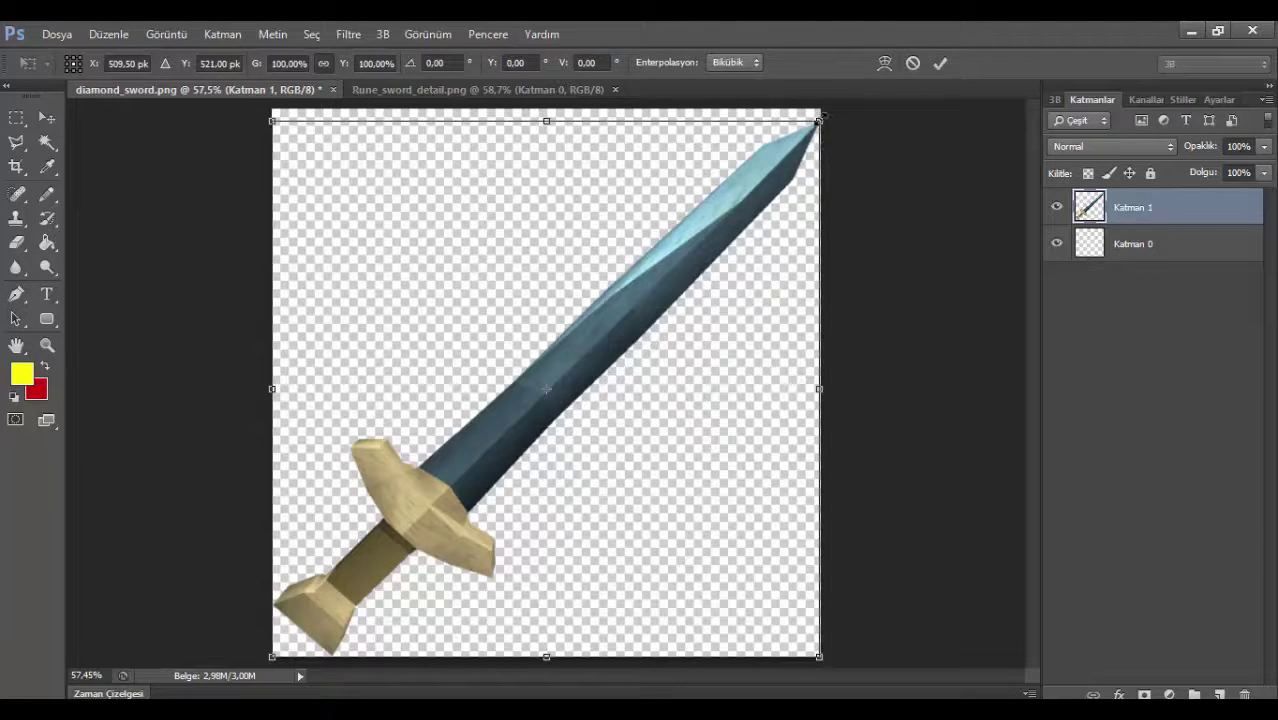
drag(818, 121, 751, 187)
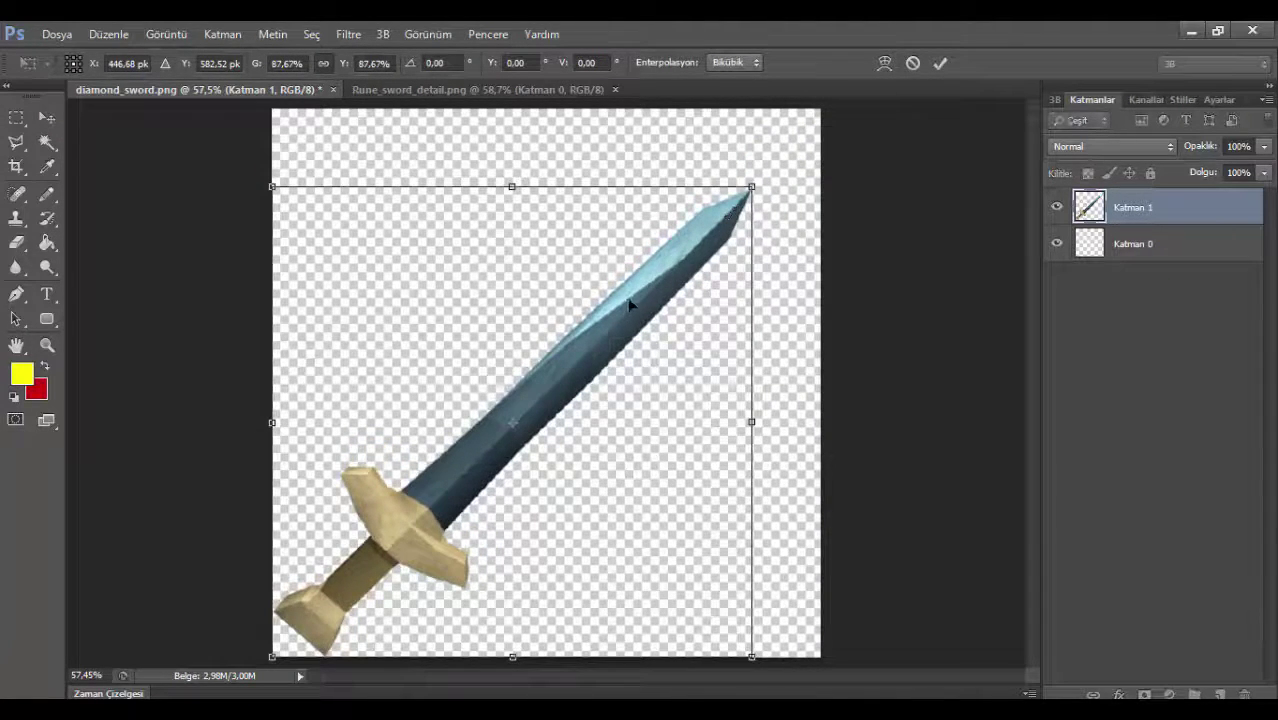
drag(630, 305, 660, 264)
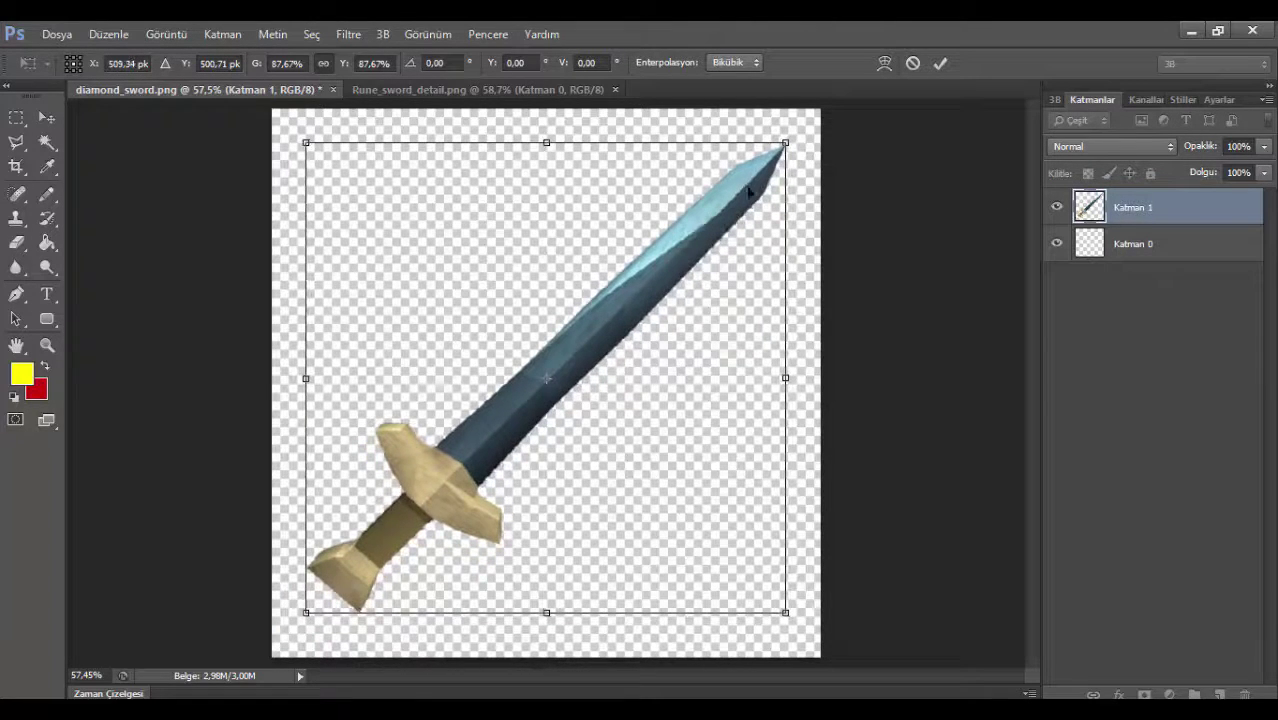
click(940, 63)
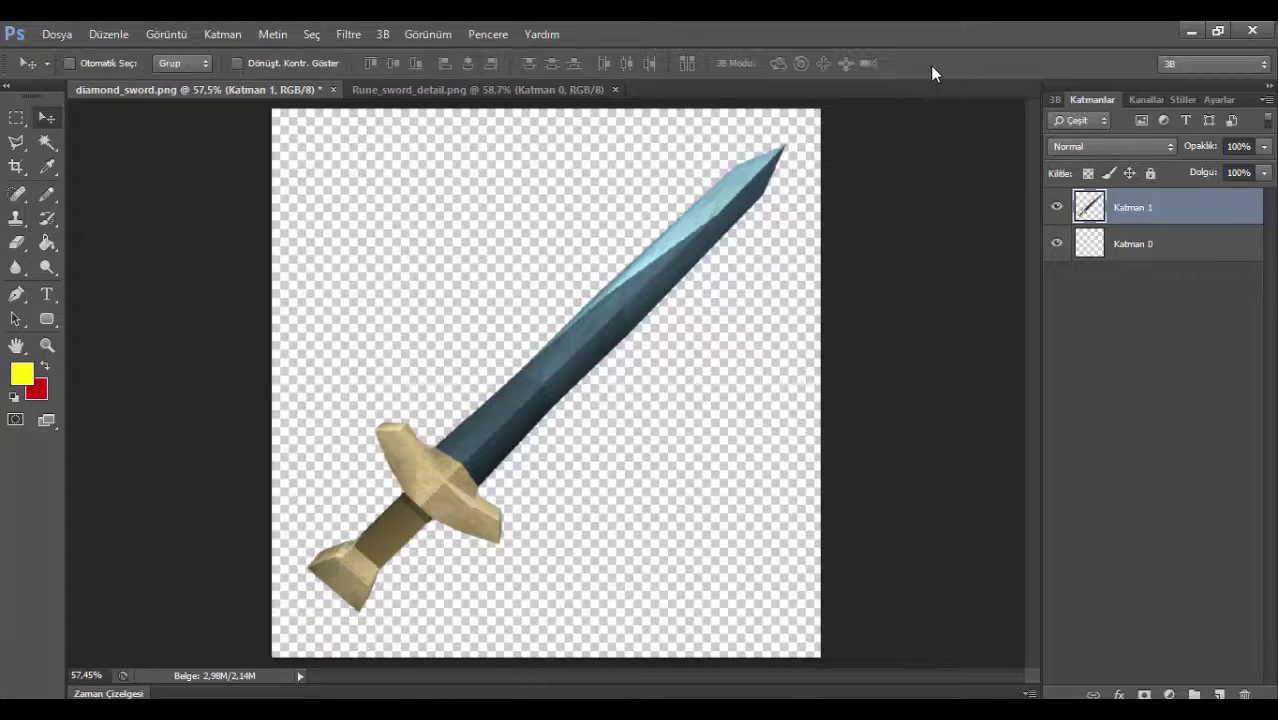
Save the image in PNG format as diamond_sword.png in the items folder, replacing the existing file.
click(64, 34)
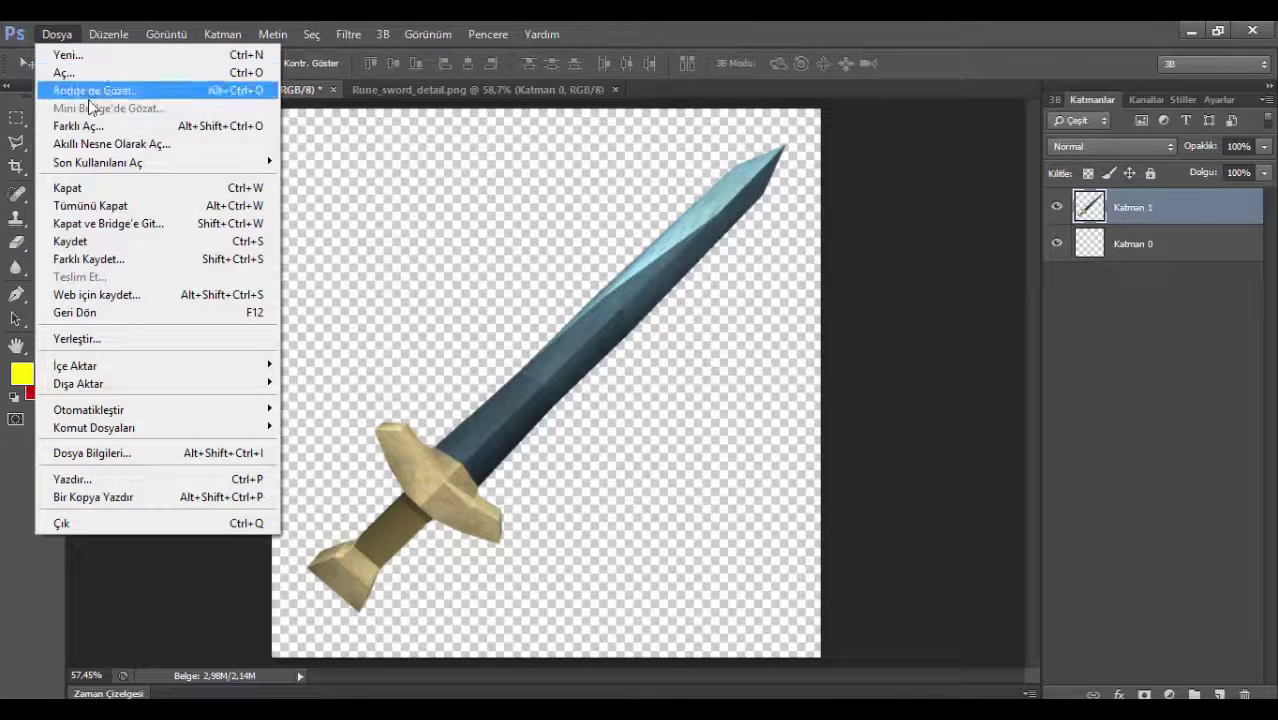
click(160, 259)
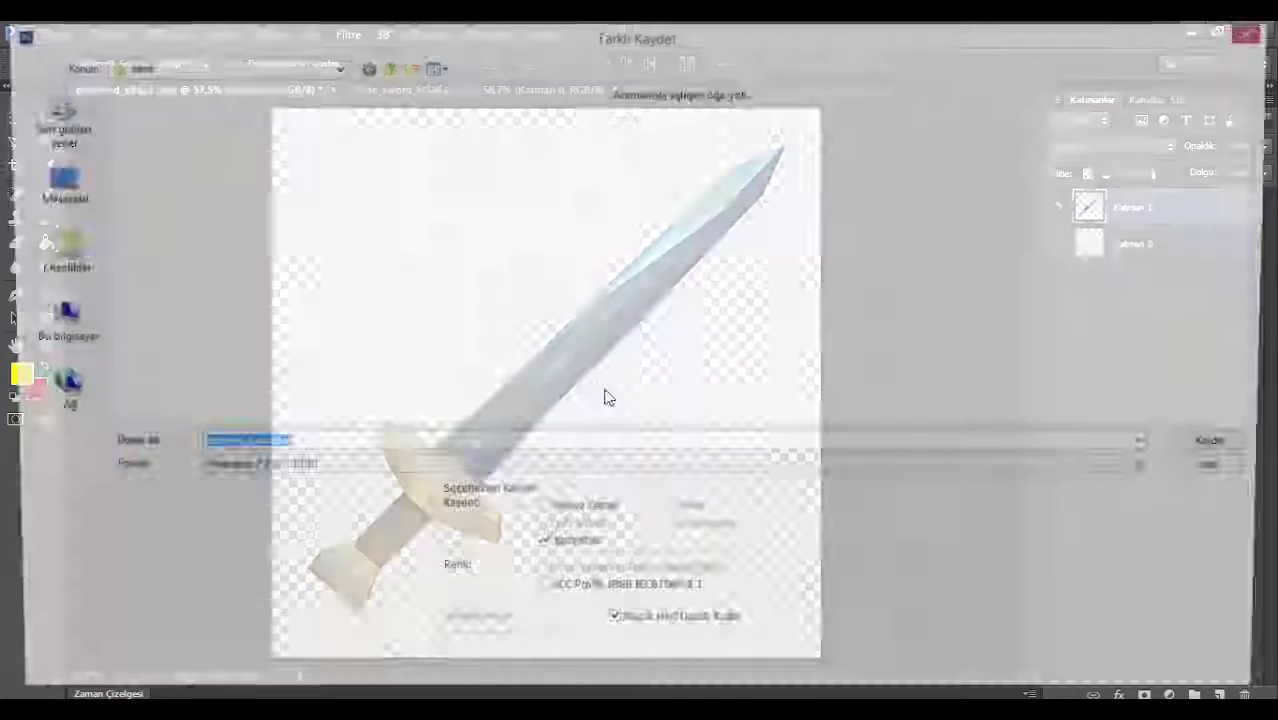
click(436, 469)
click(301, 410)
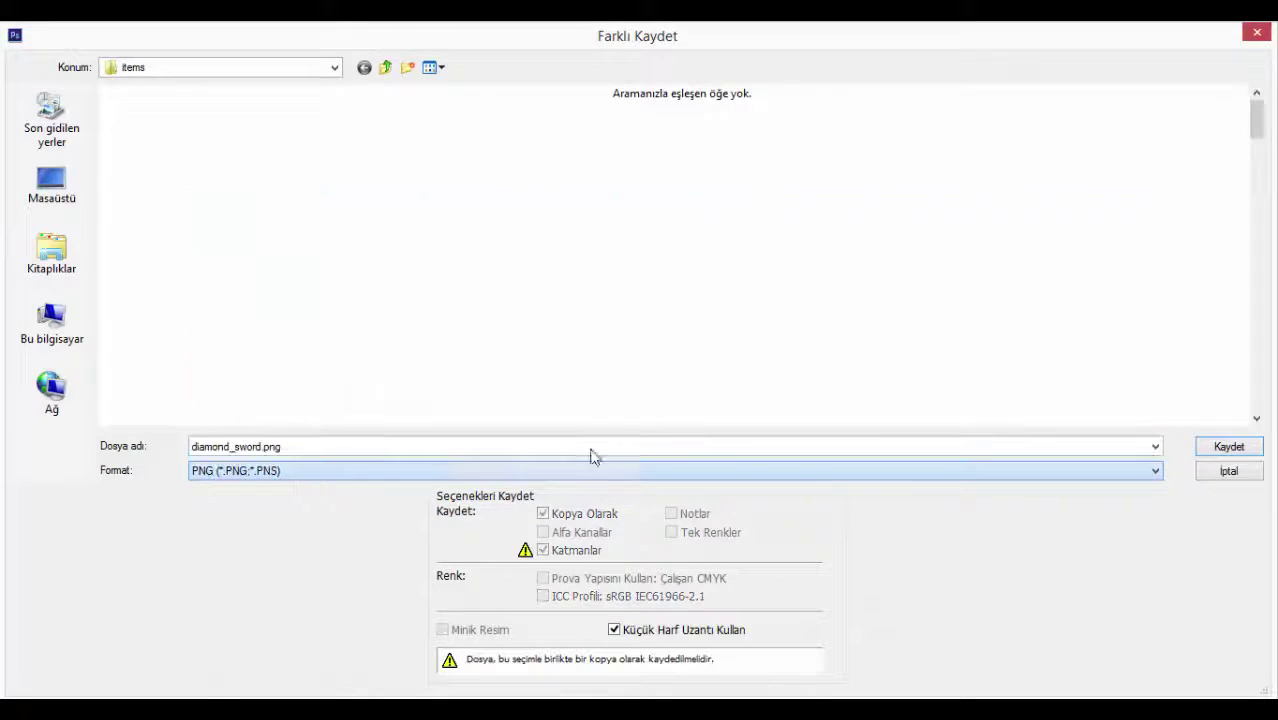
click(1216, 447)
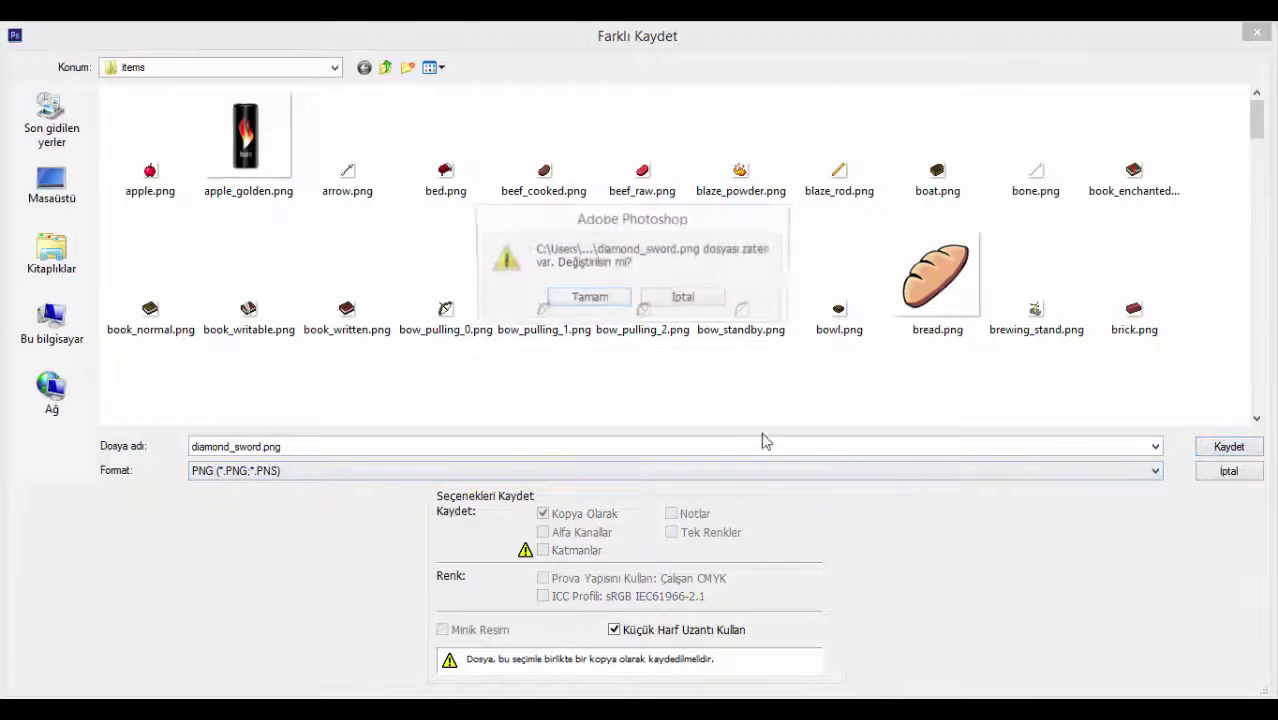
click(587, 298)
click(714, 241)
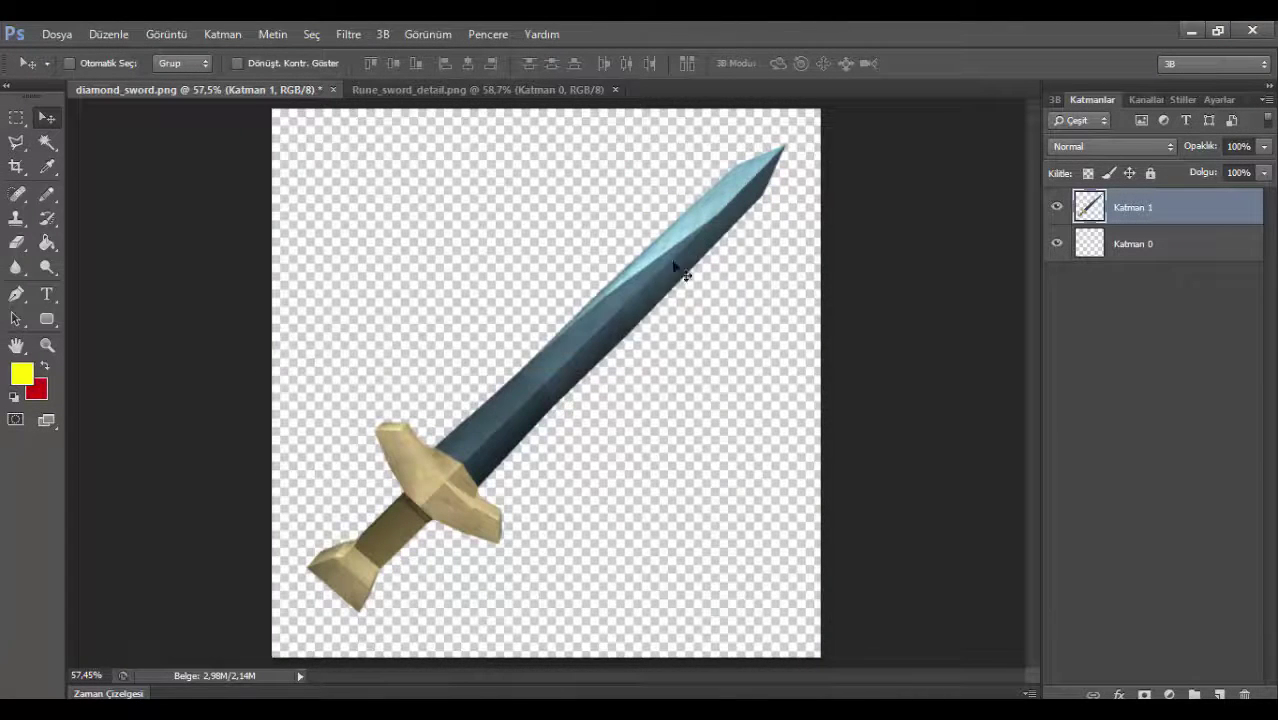
Open iron_sword.png from the items folder and fit it to the screen.
key(ctrl+o)
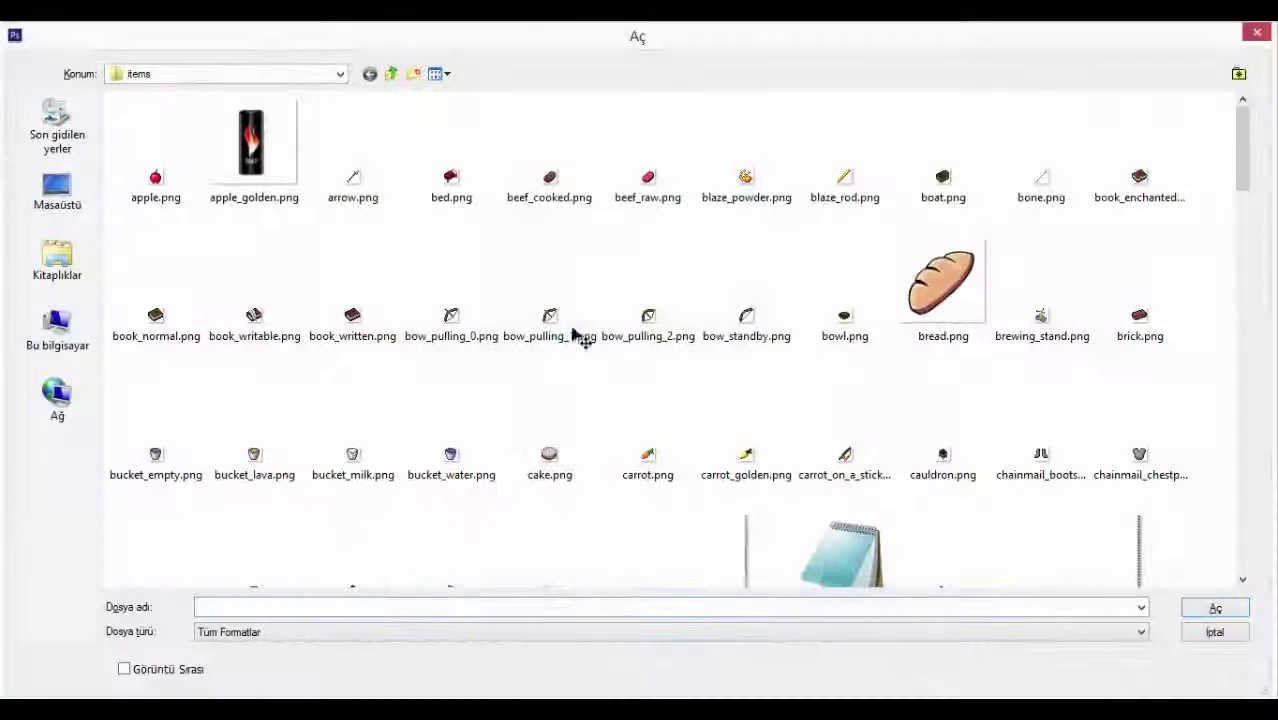
click(576, 336)
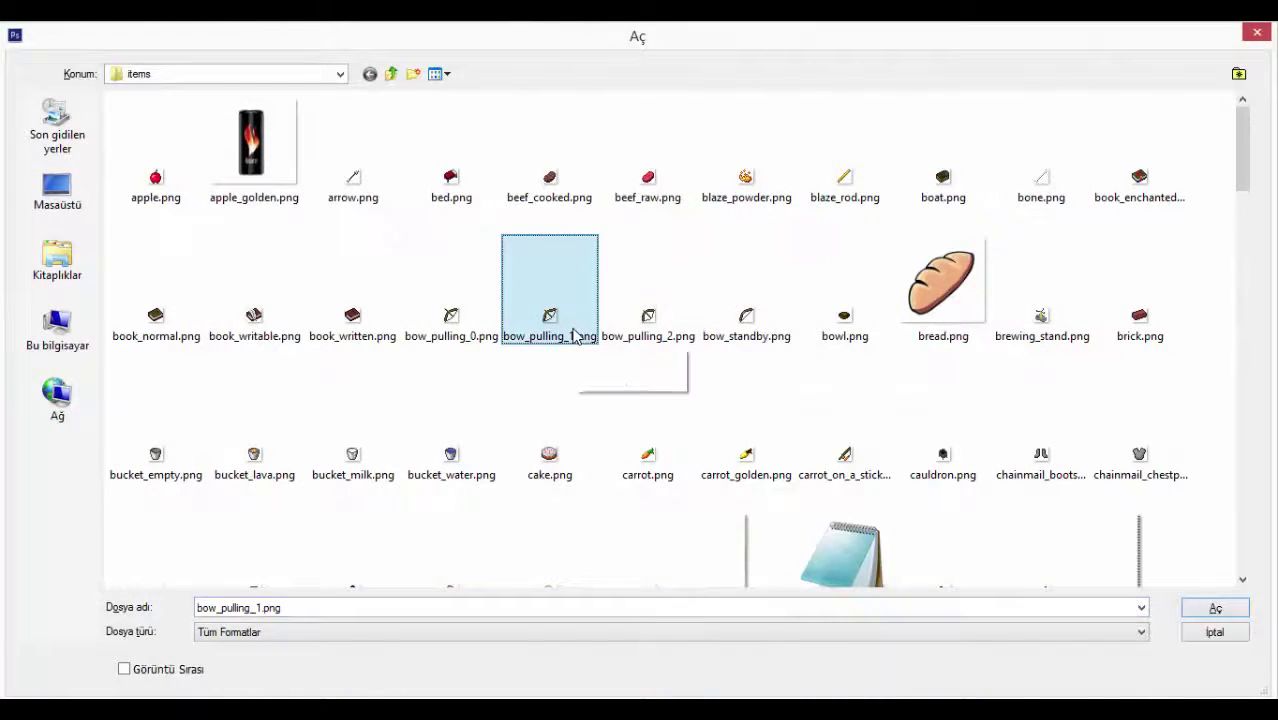
text(iron_b)
key(Right)
key(Right)
key(Right)
key(Right)
key(Right)
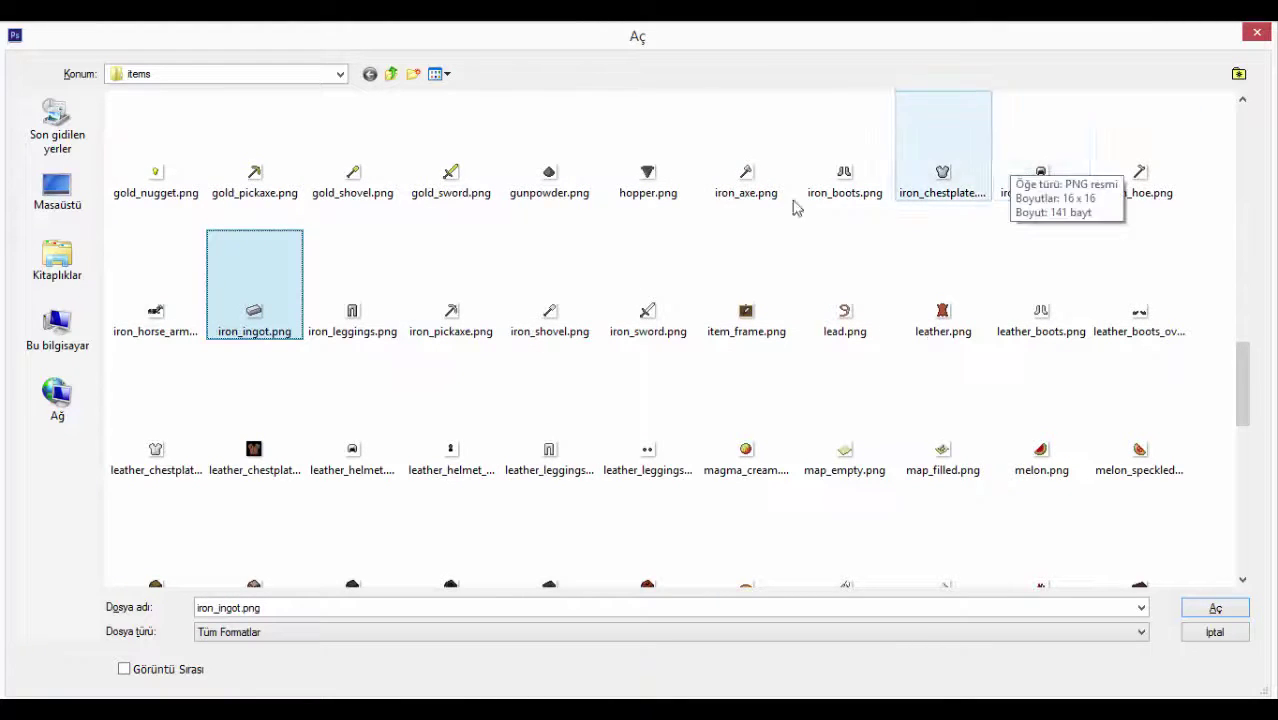
click(650, 310)
click(1215, 610)
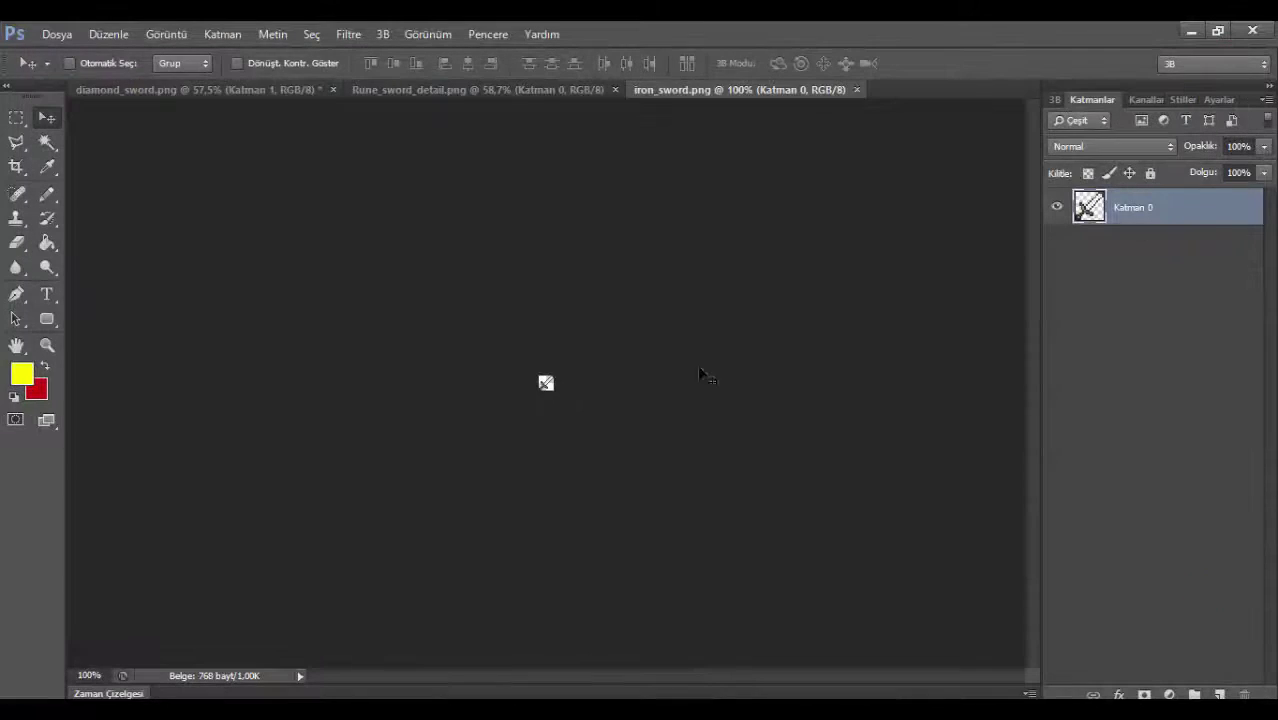
key(z)
right_click(543, 381)
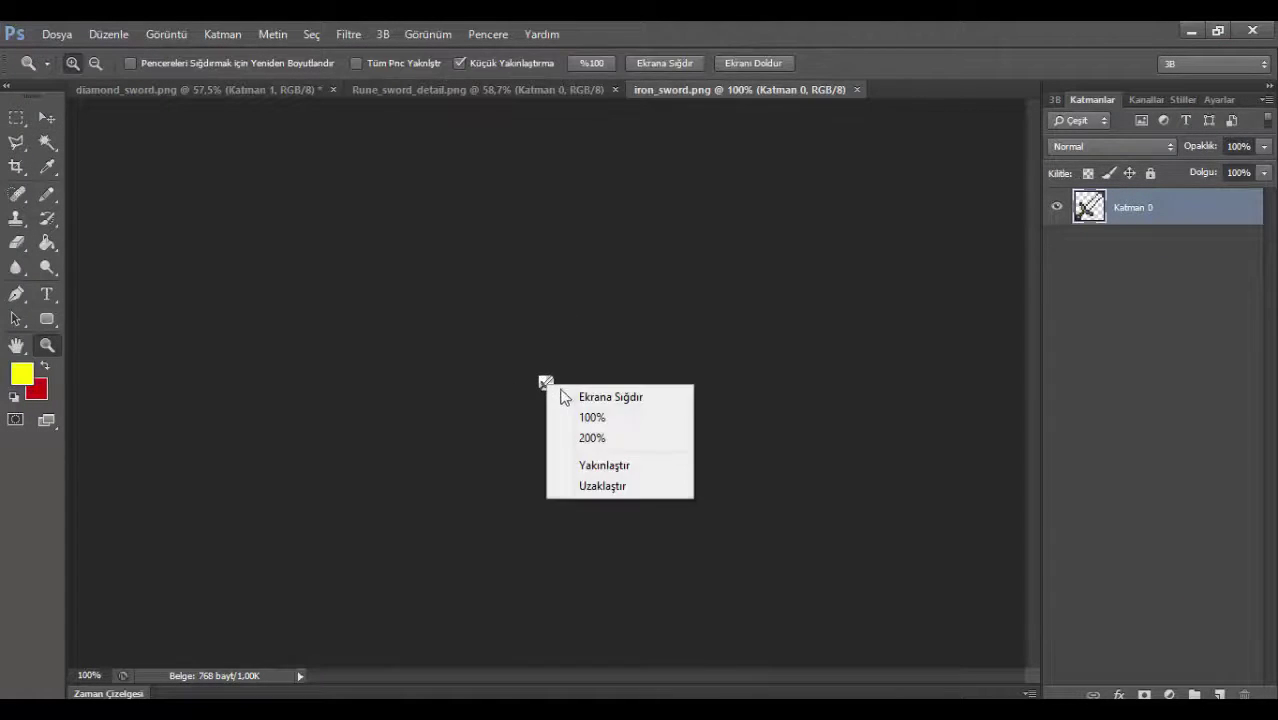
click(605, 397)
Close Rune_sword_detail.png and the diamond_sword.png document, discarding the unsaved changes.
click(615, 89)
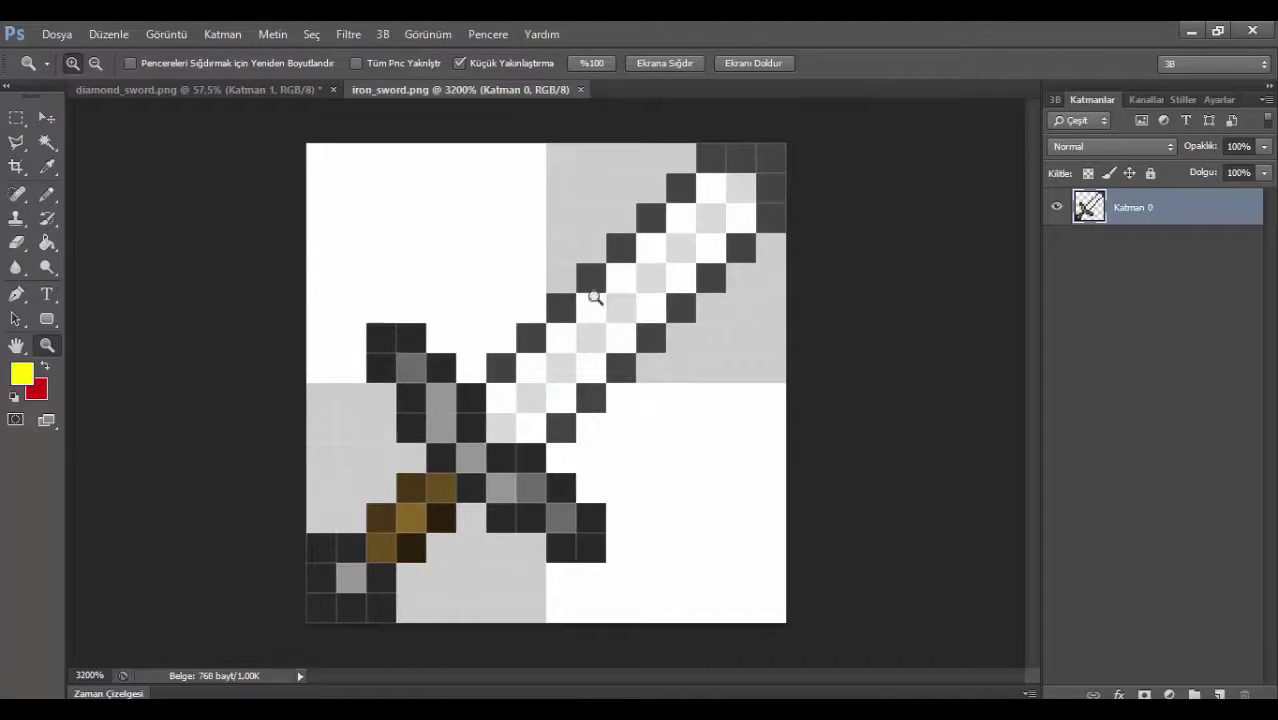
click(328, 88)
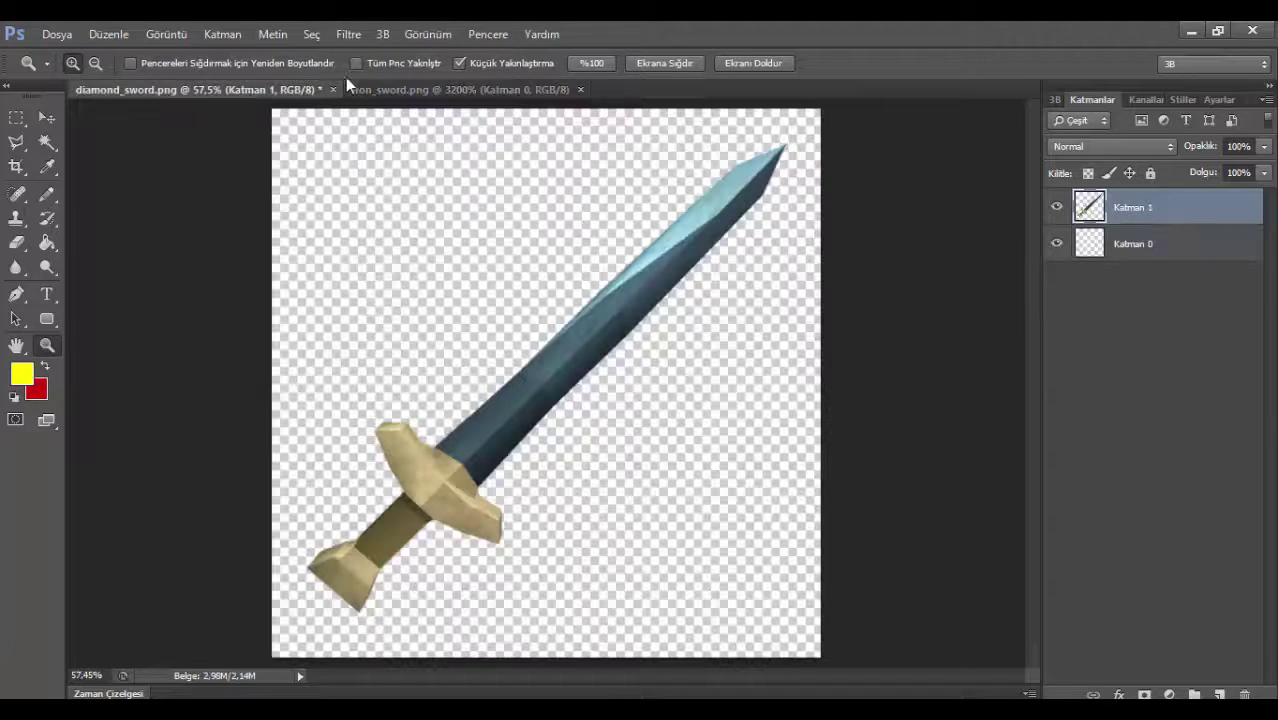
key(ctrl+w)
click(655, 299)
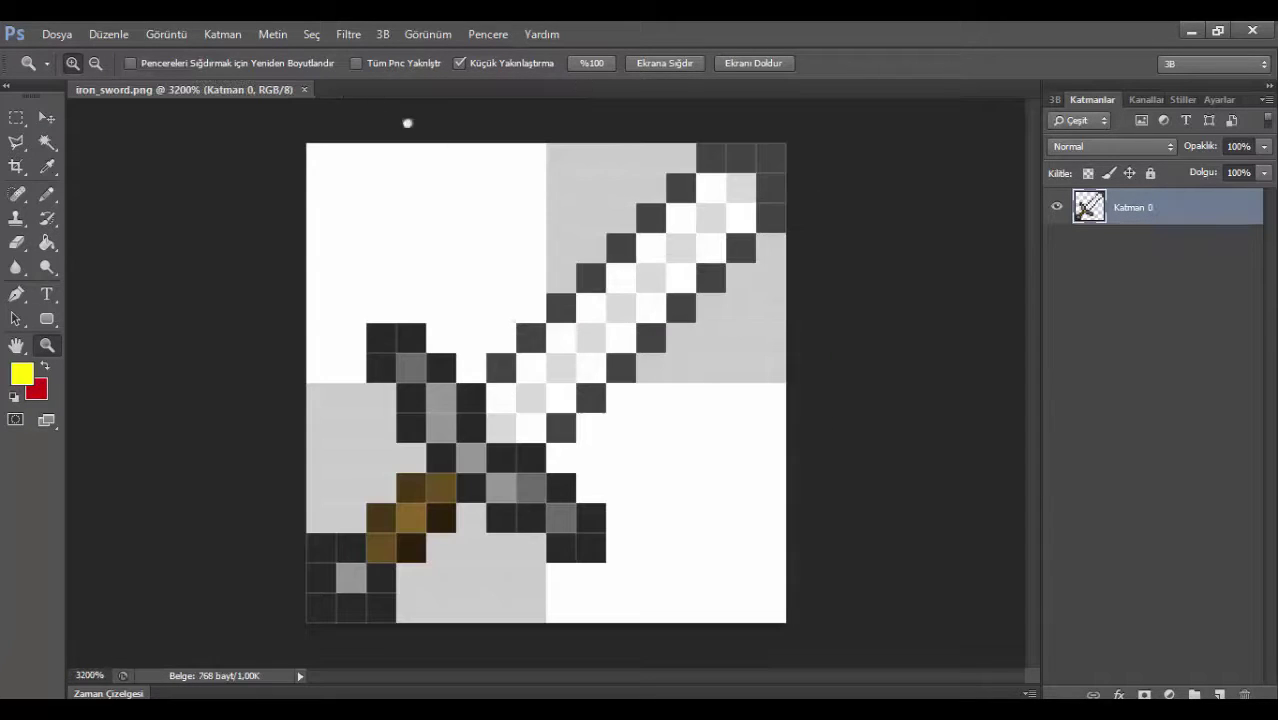
Switch to Chrome, return to the sword image results and open the full-size sword_01.png picture from wpclipart.com.
key(alt+Tab)
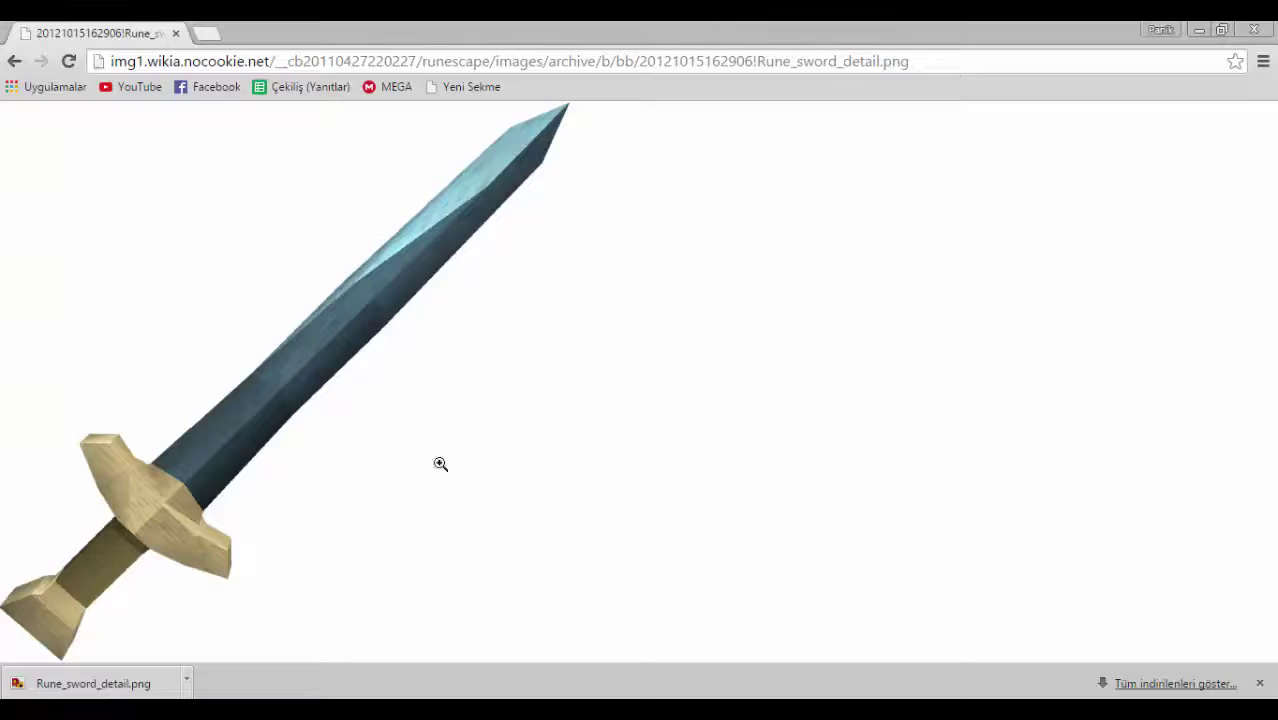
click(14, 62)
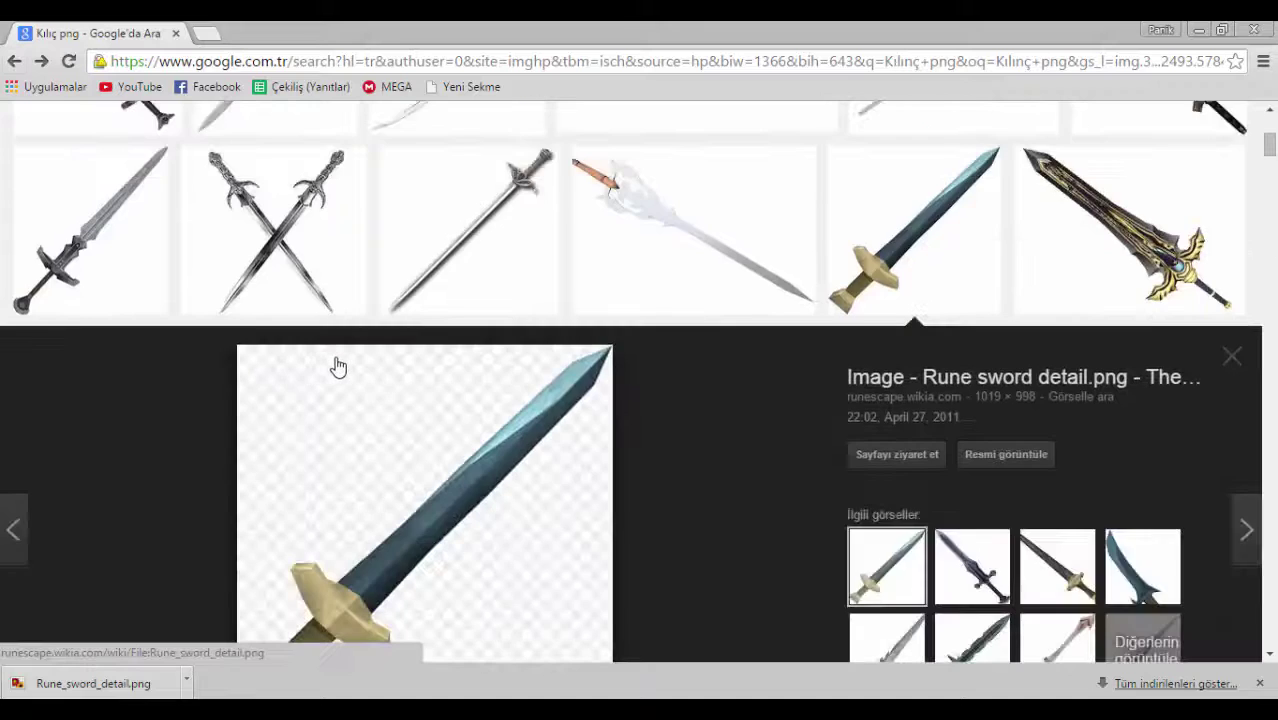
scroll(336, 366, down, 3)
scroll(336, 366, down, 1)
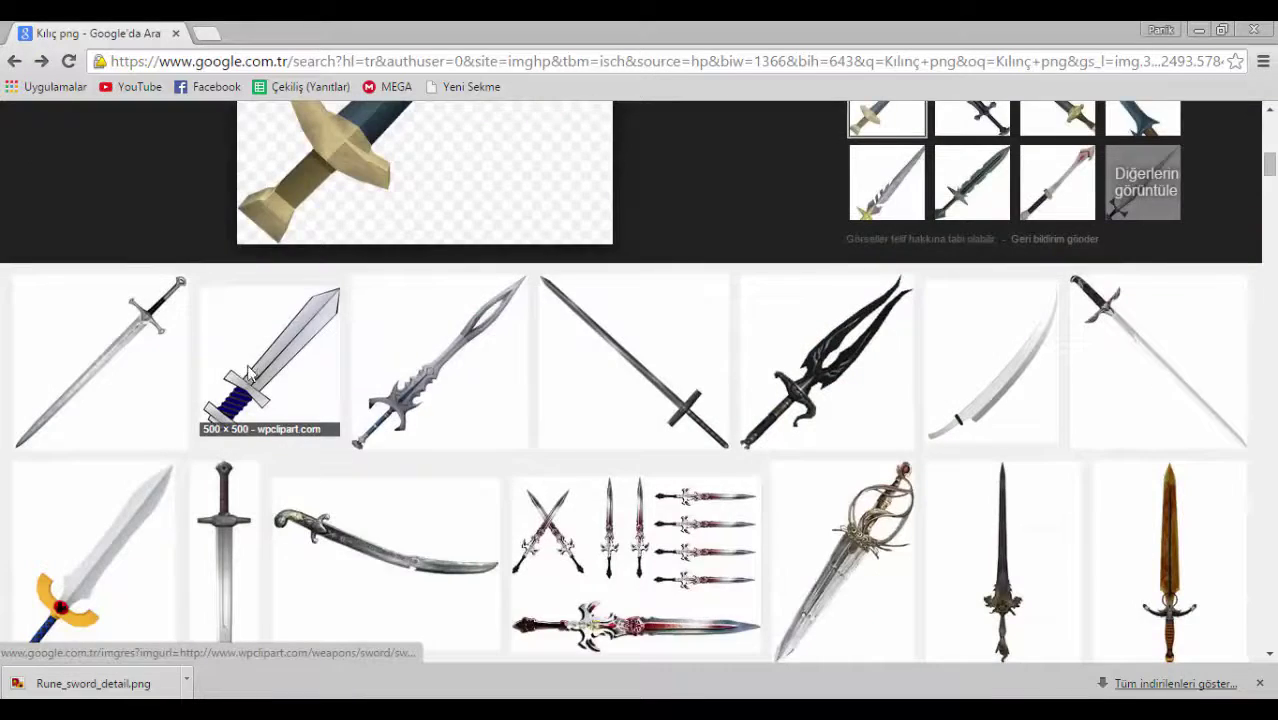
click(250, 372)
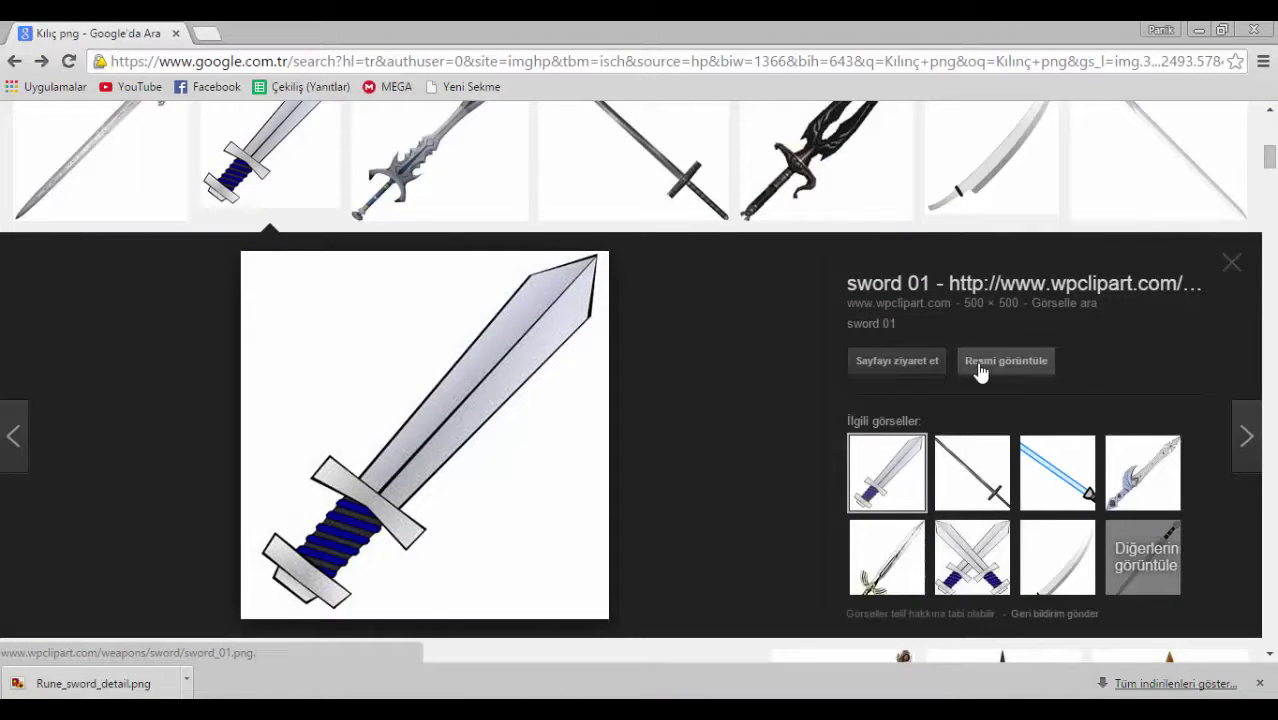
click(981, 368)
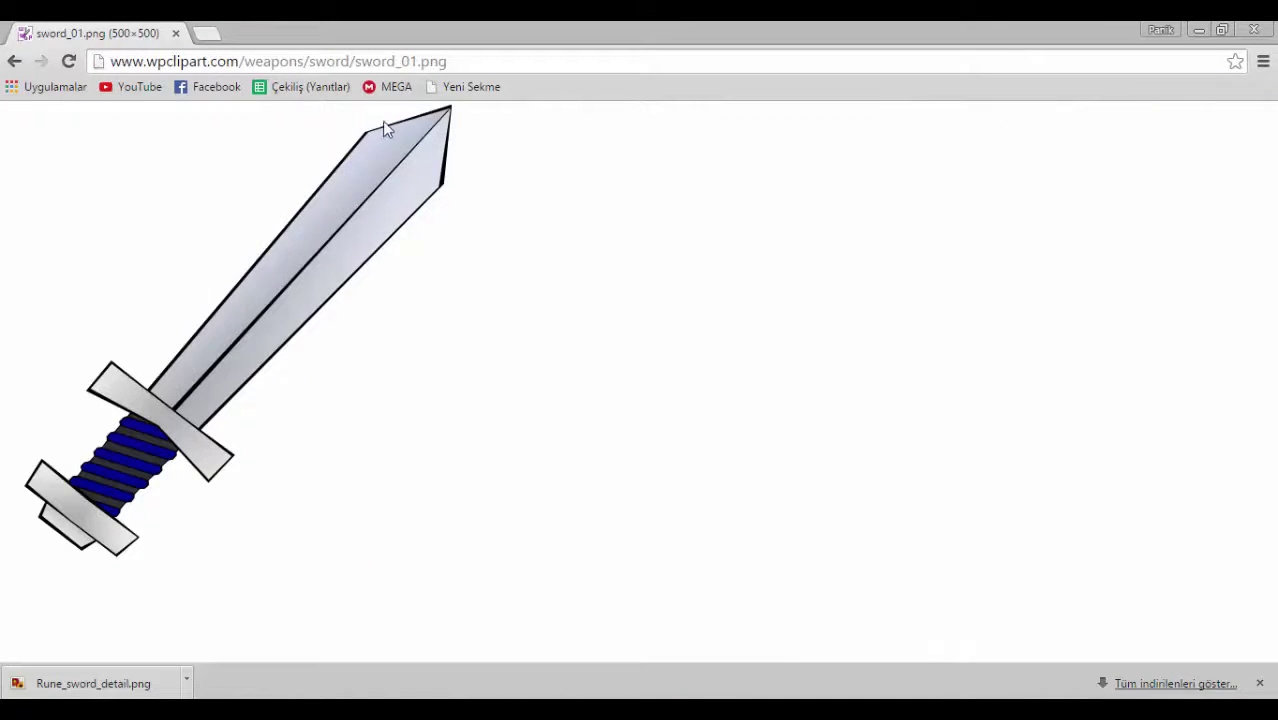
Save the sword picture to the desktop as sword_01.png.
right_click(245, 287)
click(285, 296)
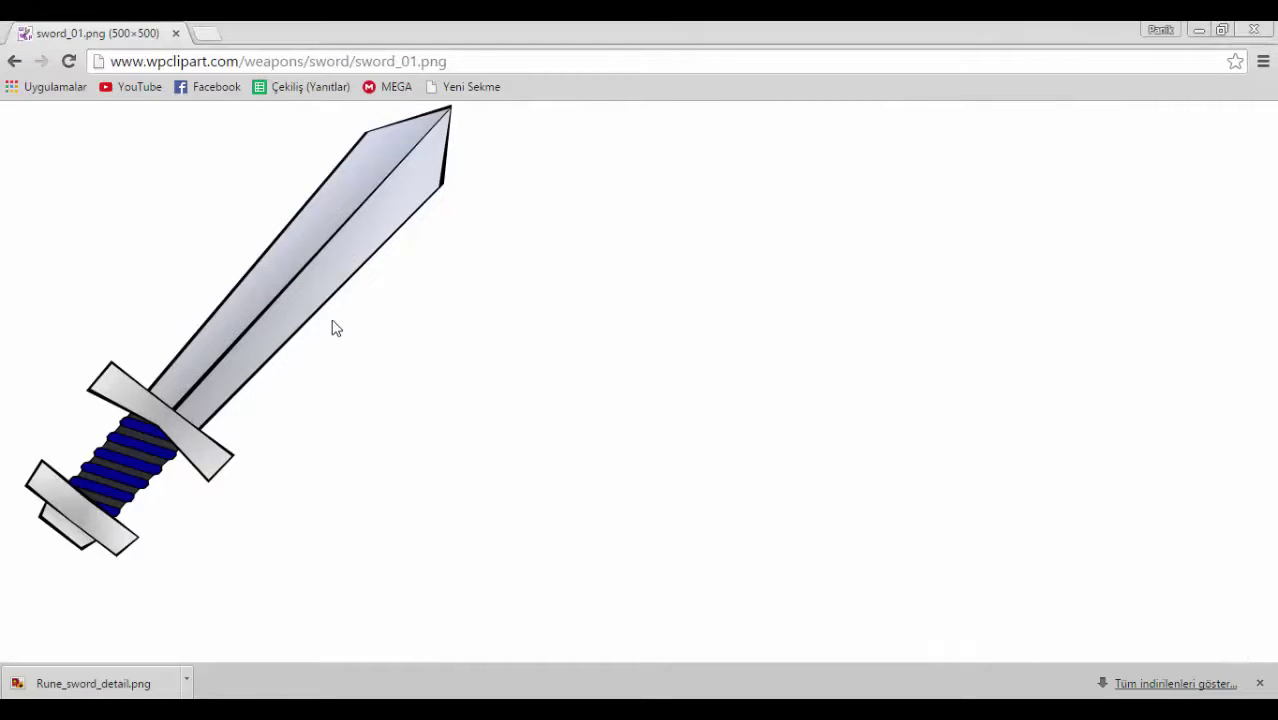
click(387, 265)
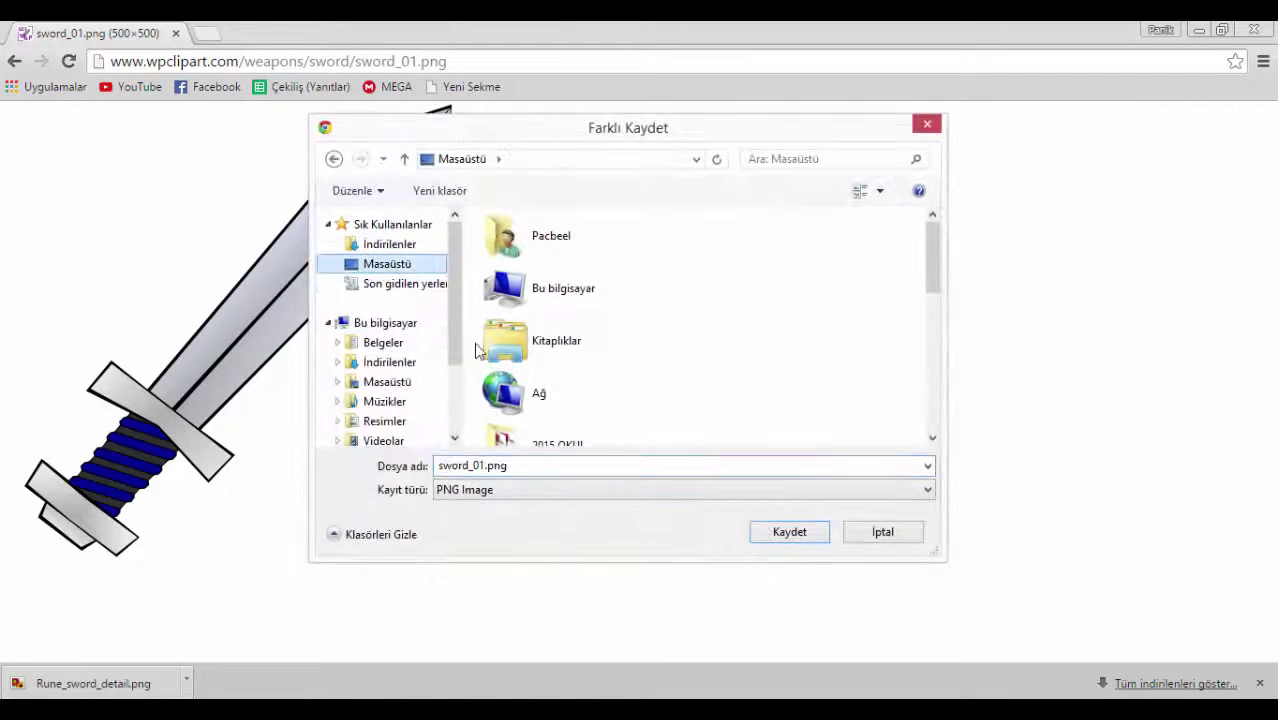
click(786, 533)
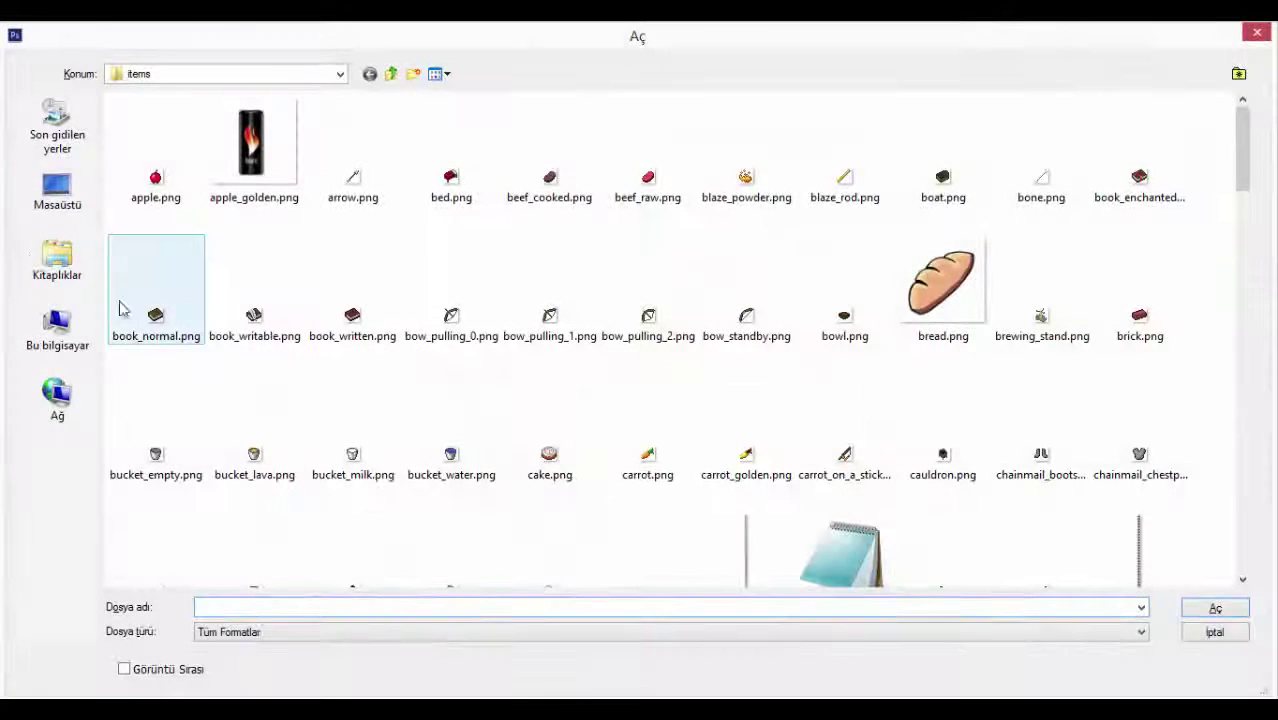
Switch to Photoshop and open sword_01.png from the desktop.
click(58, 190)
click(1004, 277)
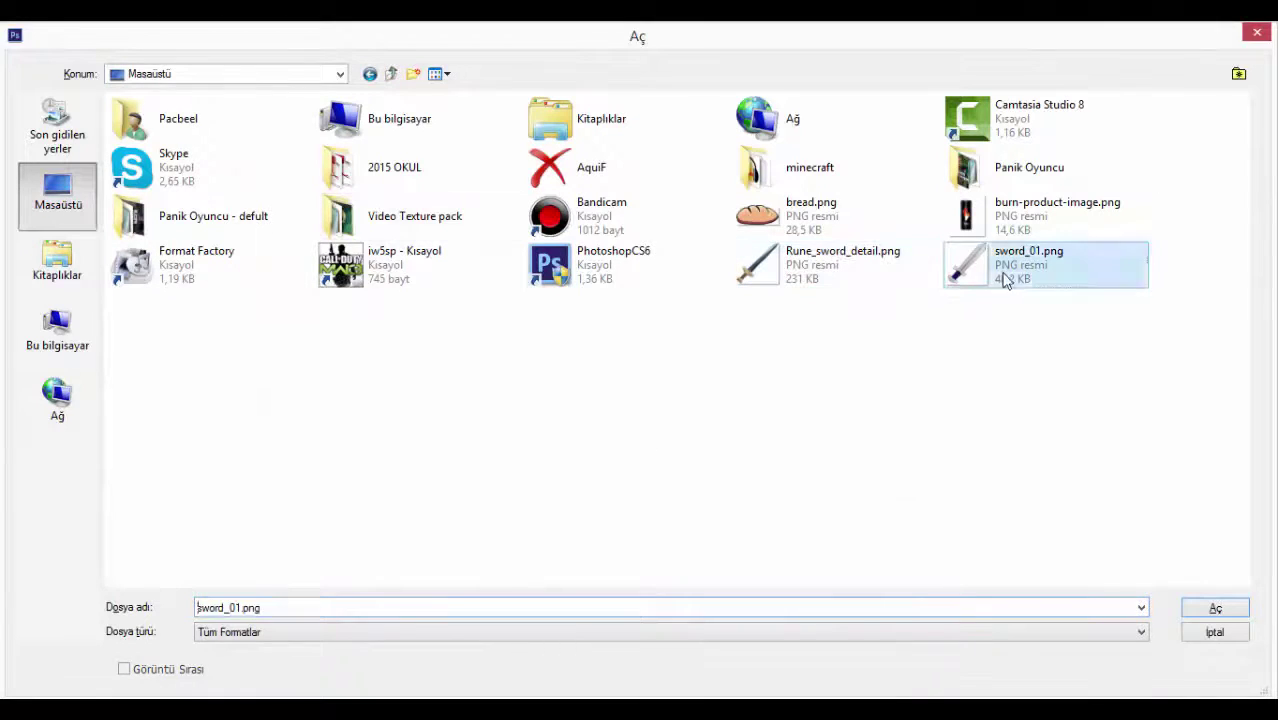
click(1222, 605)
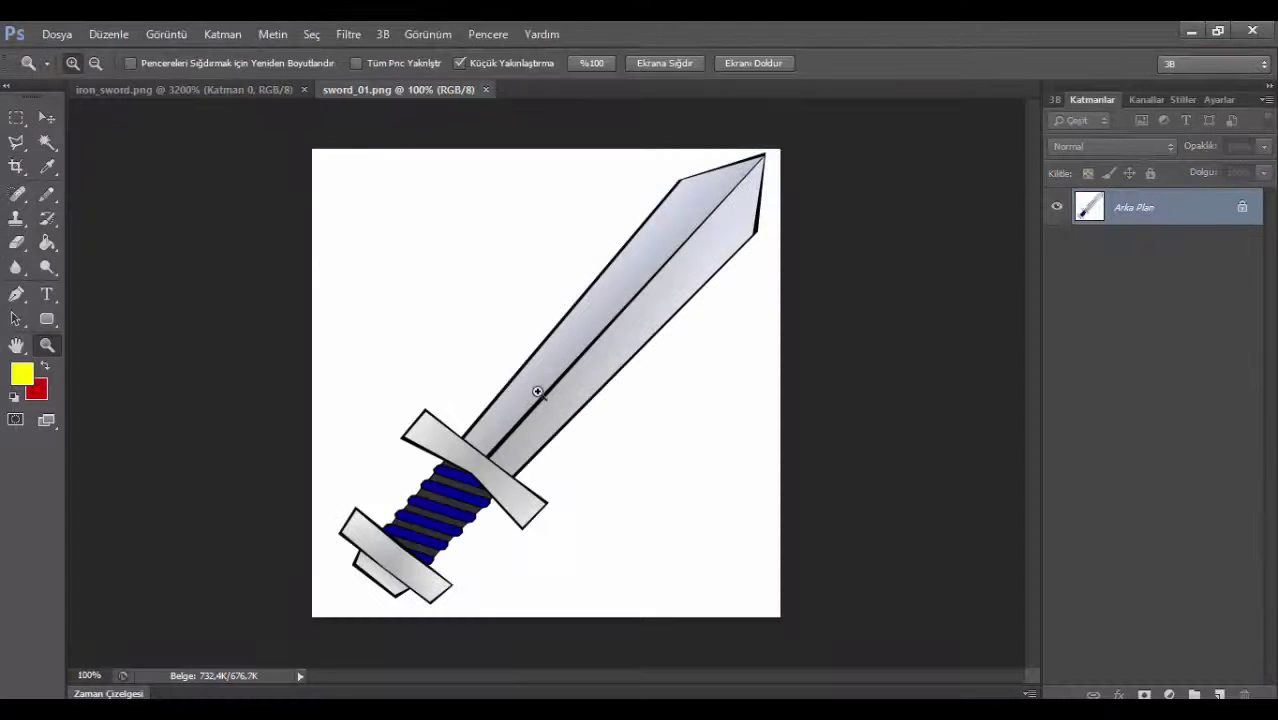
Convert the locked background of sword_01.png into a regular layer so it can be moved.
click(47, 118)
drag(459, 345, 565, 400)
click(578, 300)
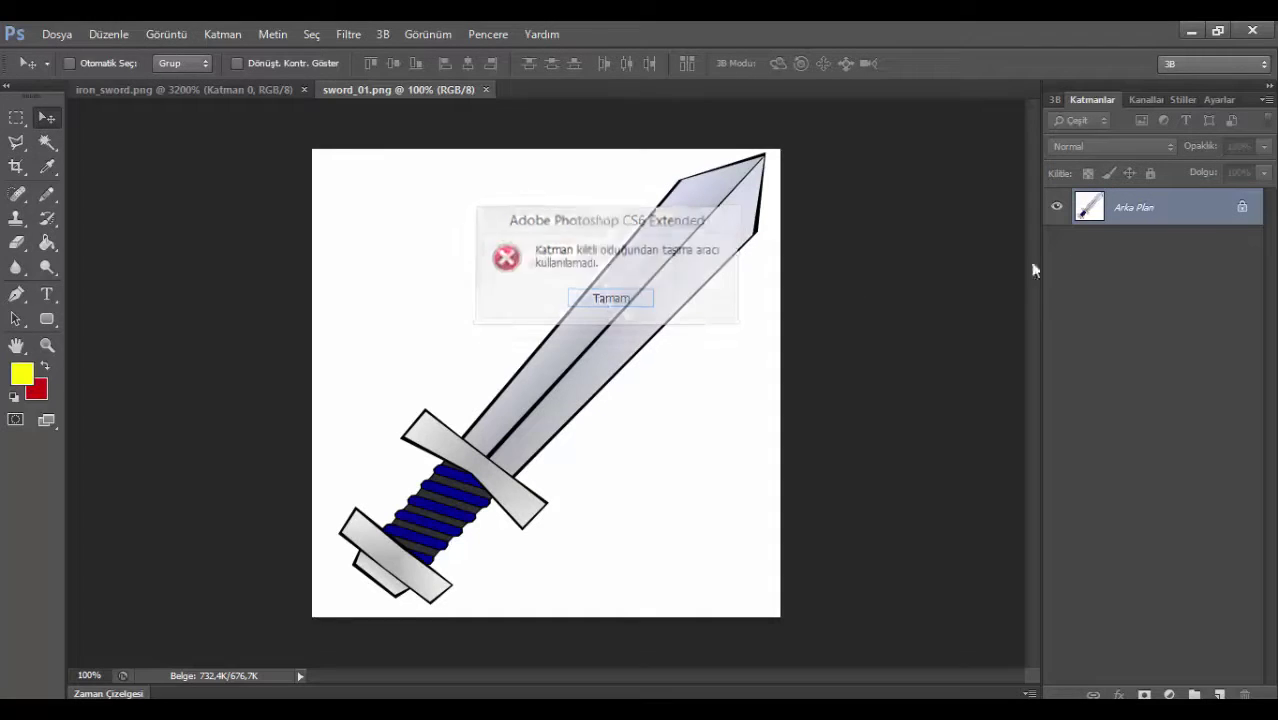
double_click(1200, 222)
click(660, 242)
Try to copy the sword layer into the iron_sword.png document, undo it and return to sword_01.png.
drag(645, 314, 489, 316)
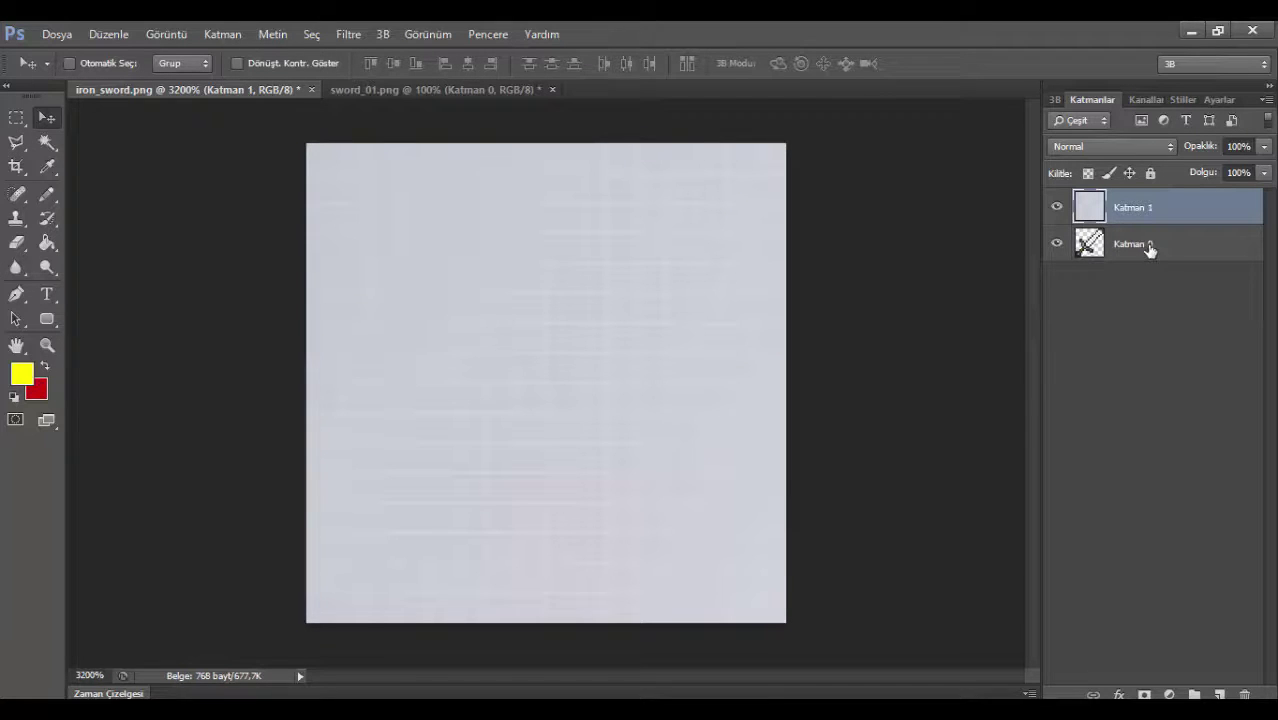
key(ctrl+z)
click(444, 93)
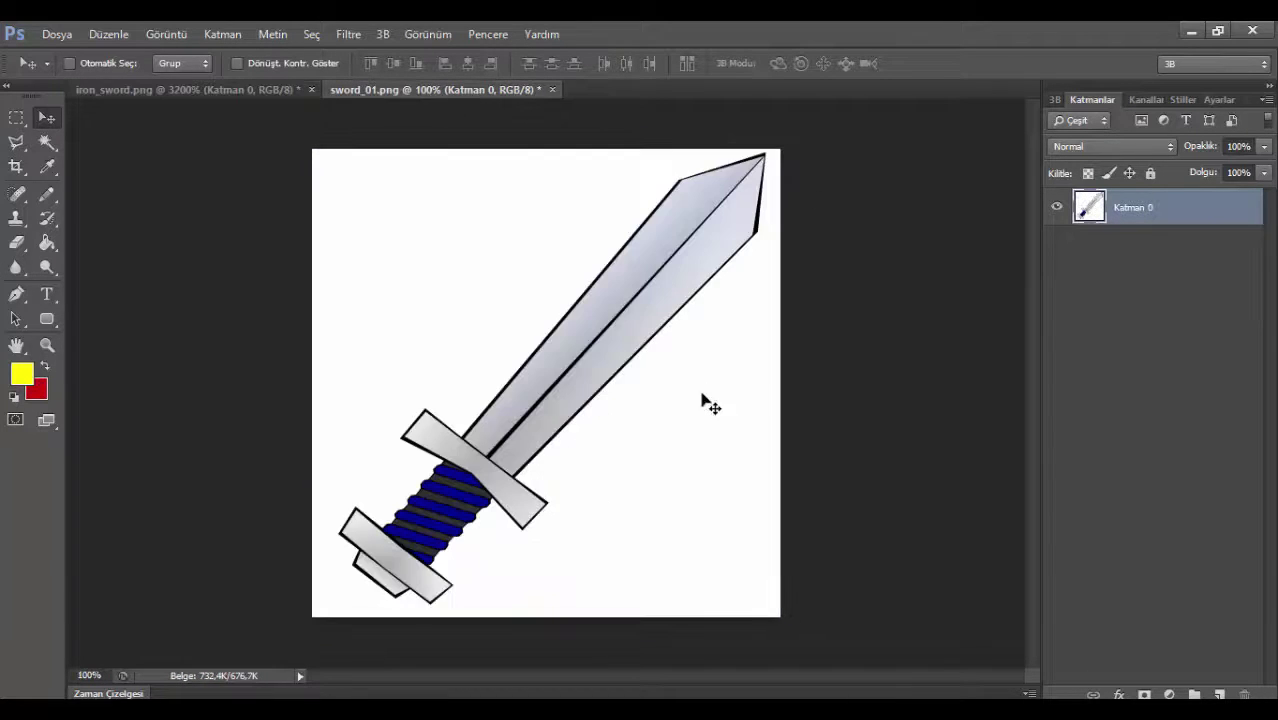
Try to trace the sword's blade with the Polygonal Lasso tool, from the crossguard around the tip and back.
drag(710, 404, 632, 336)
key(z)
right_click(645, 303)
click(676, 314)
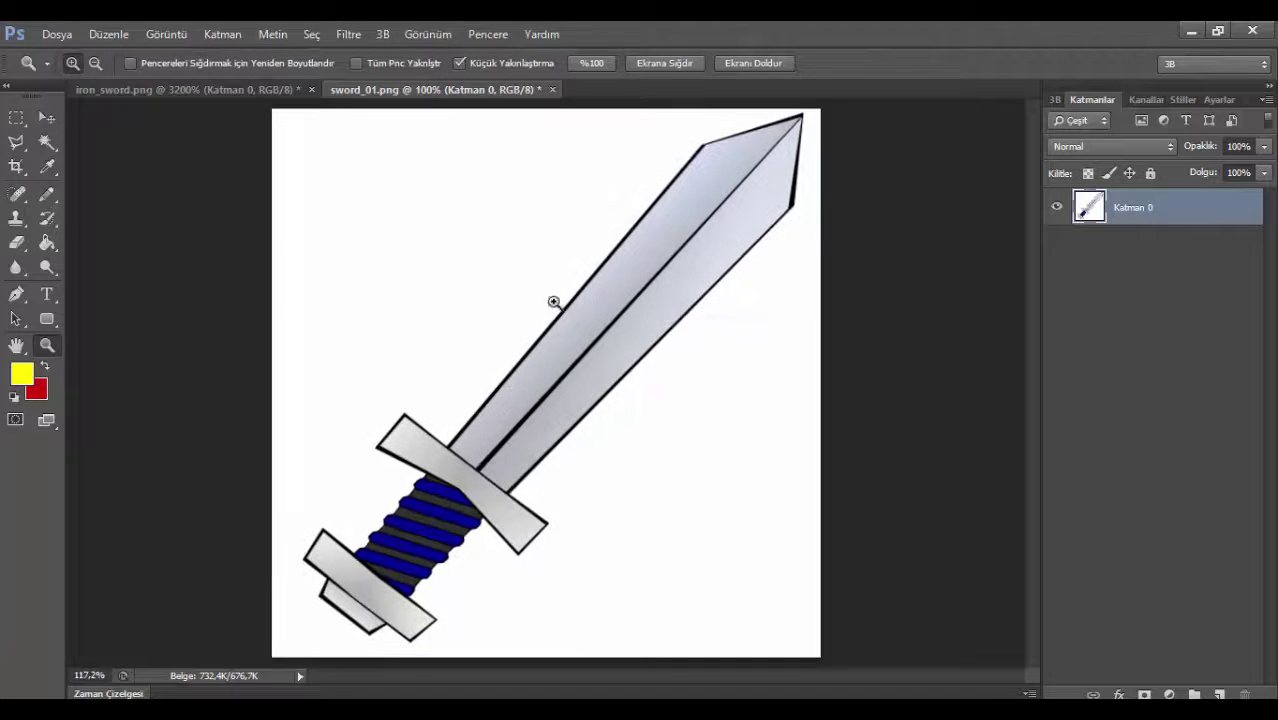
click(10, 145)
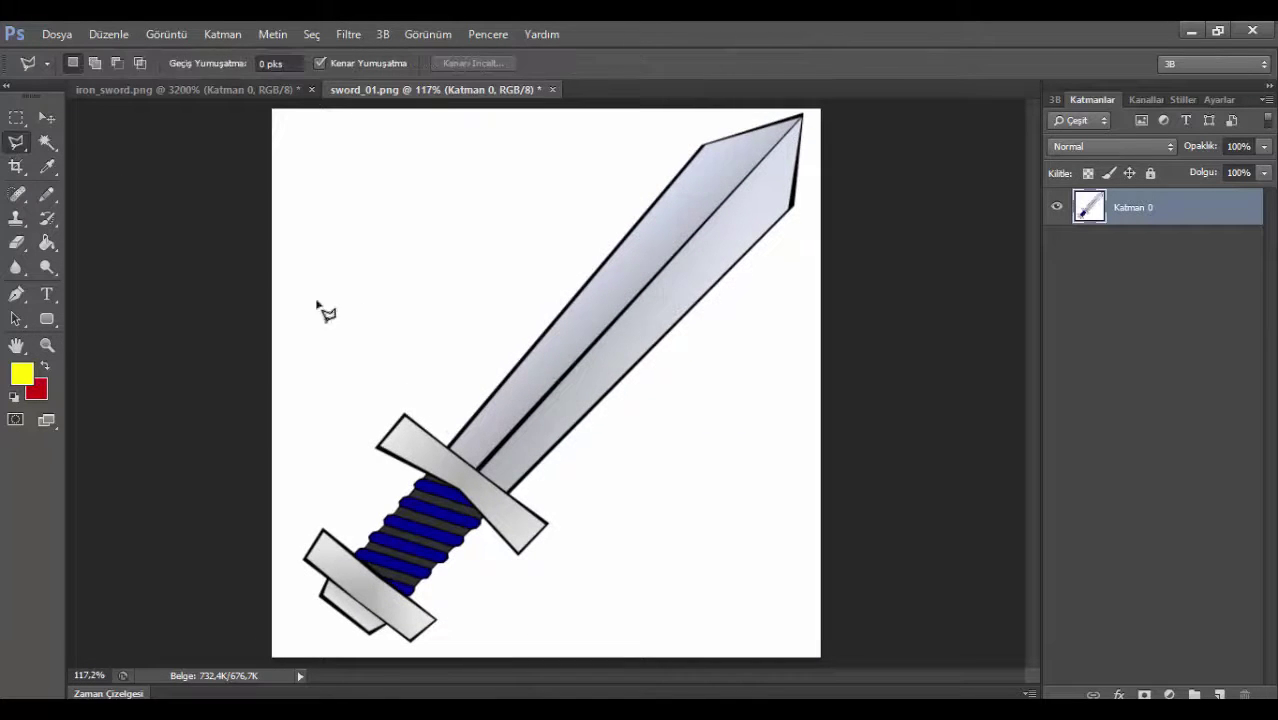
right_click(22, 147)
click(80, 152)
key(z)
click(478, 450)
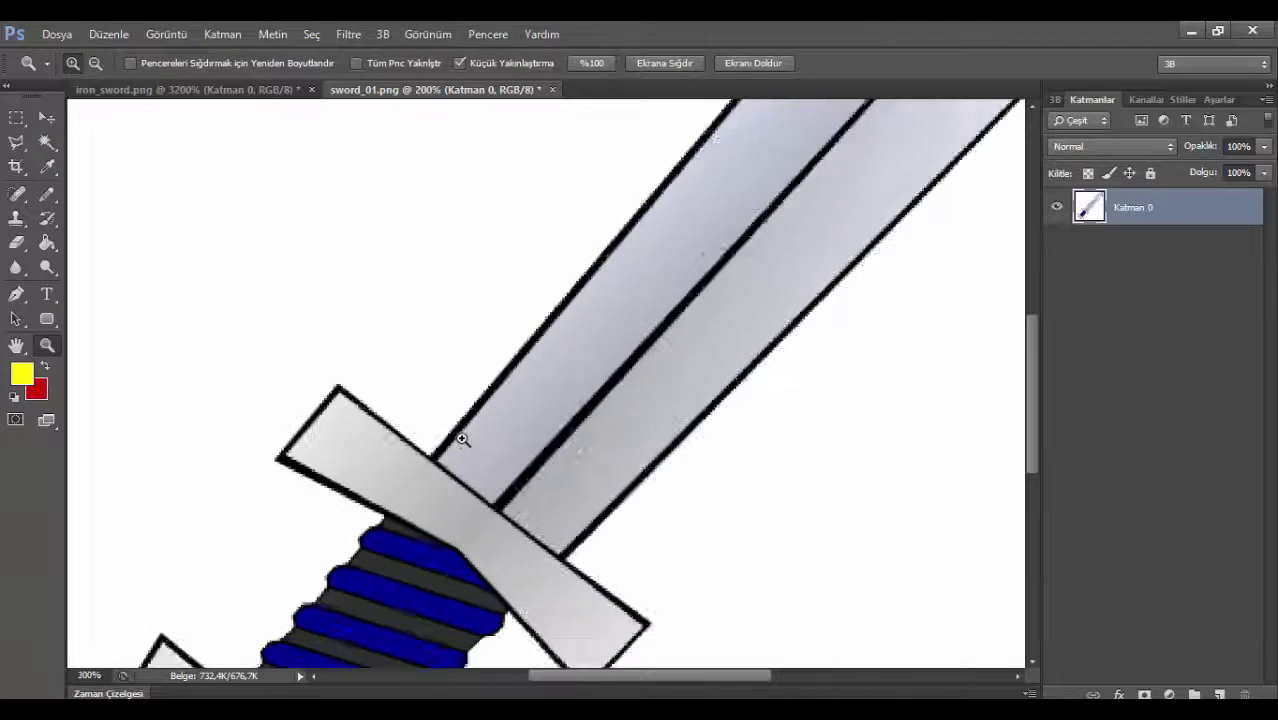
click(440, 452)
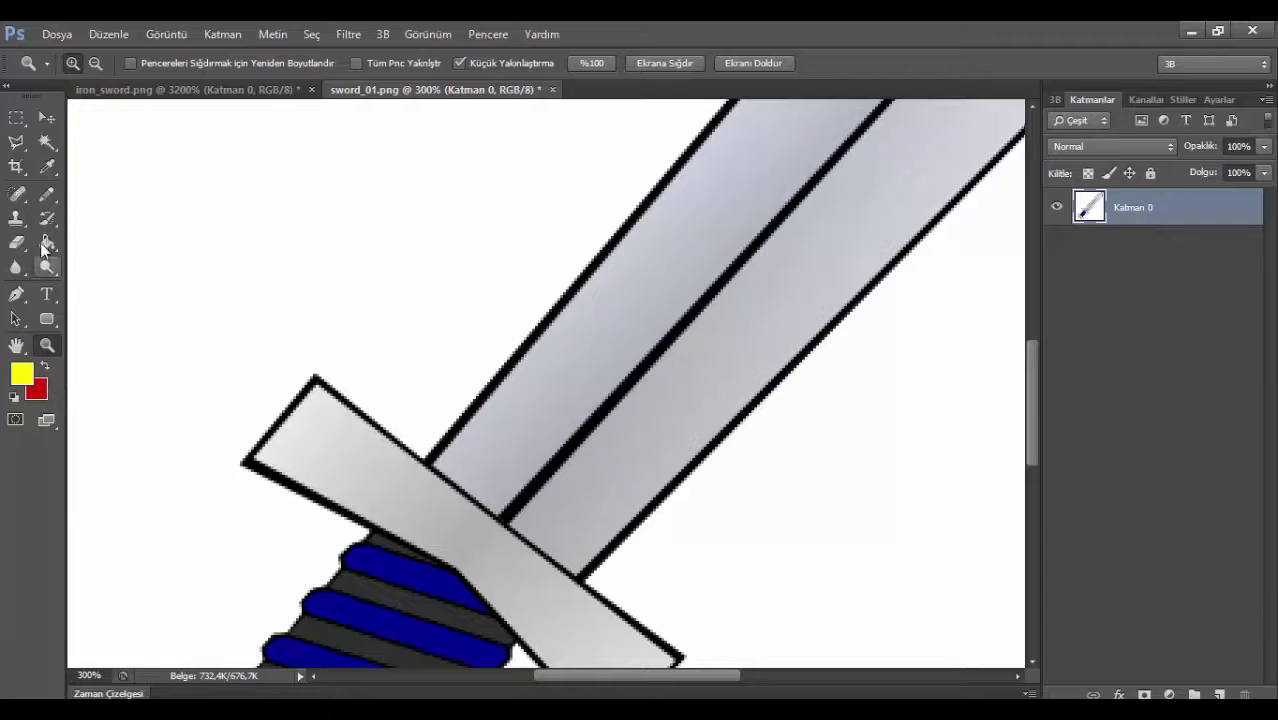
click(22, 145)
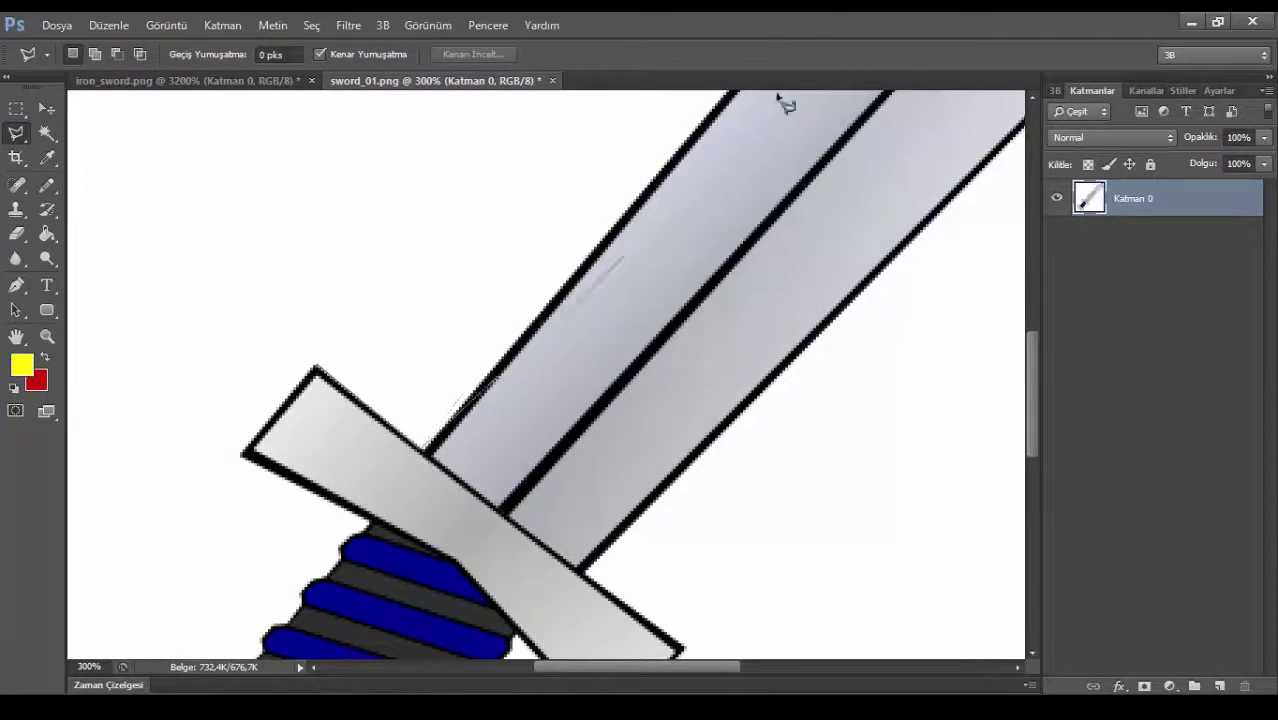
scroll(785, 103, up, 5)
scroll(884, 271, right, 3)
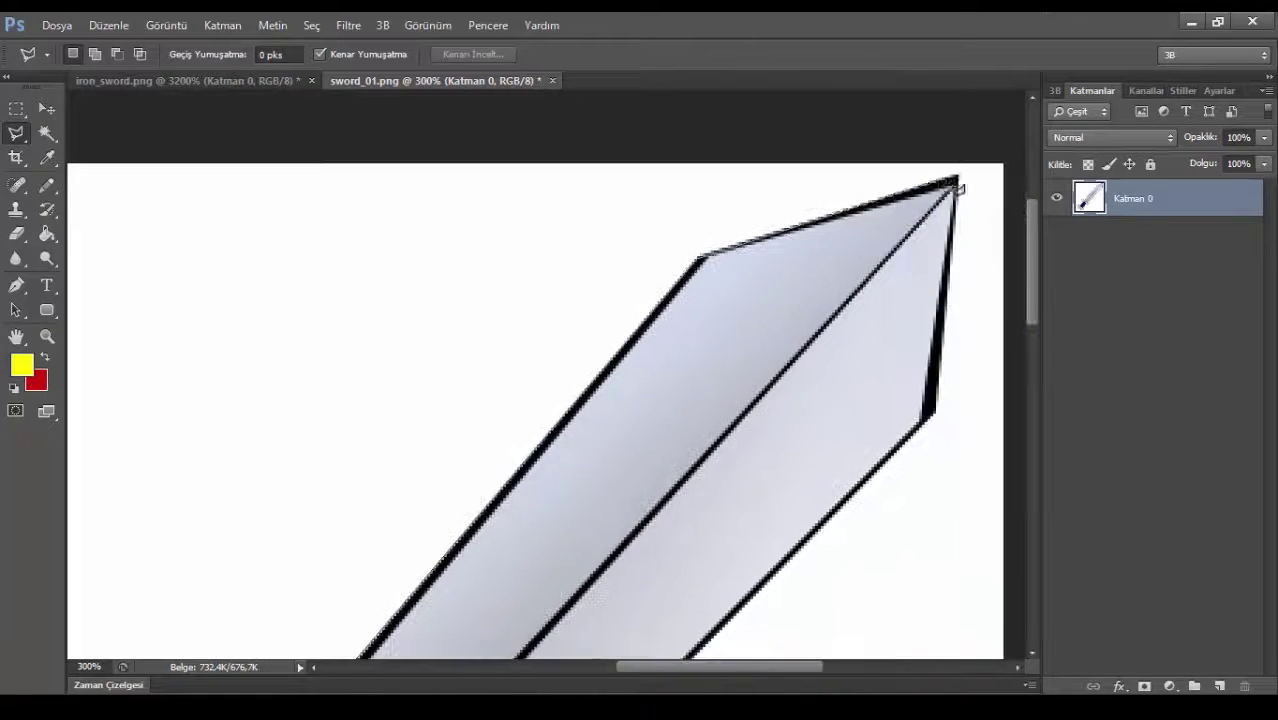
click(936, 418)
scroll(936, 418, down, 10)
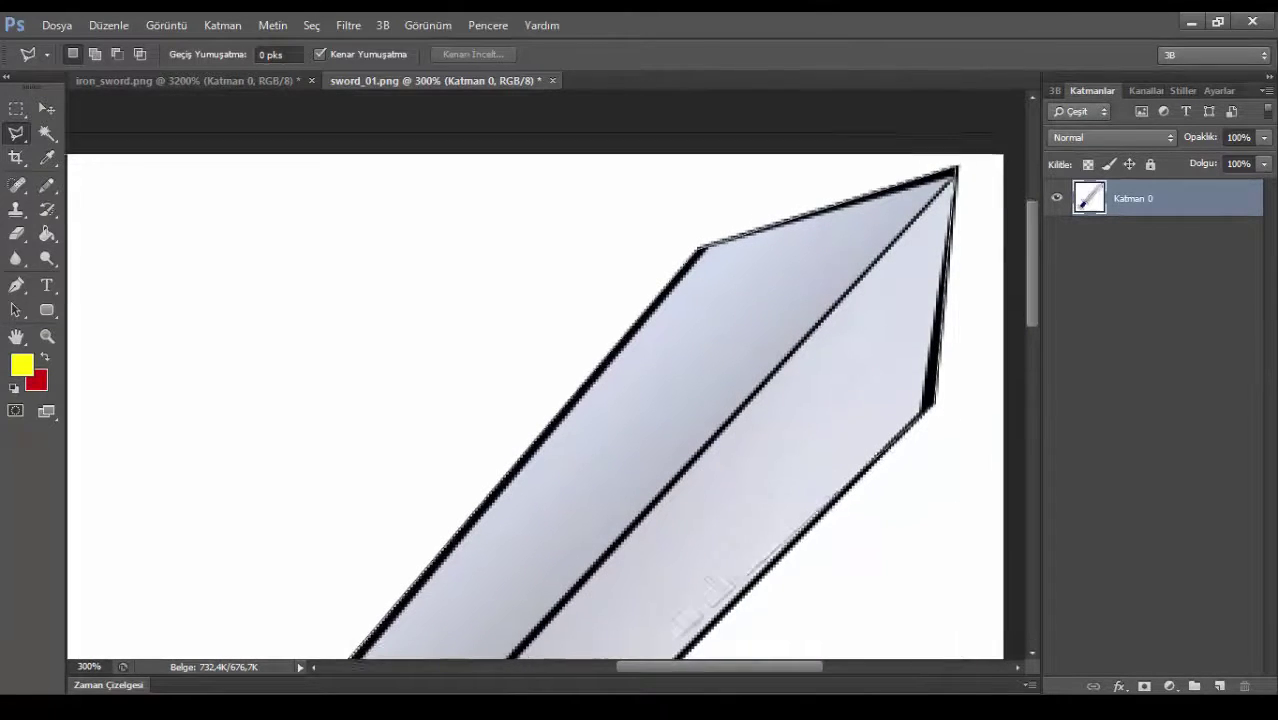
click(206, 554)
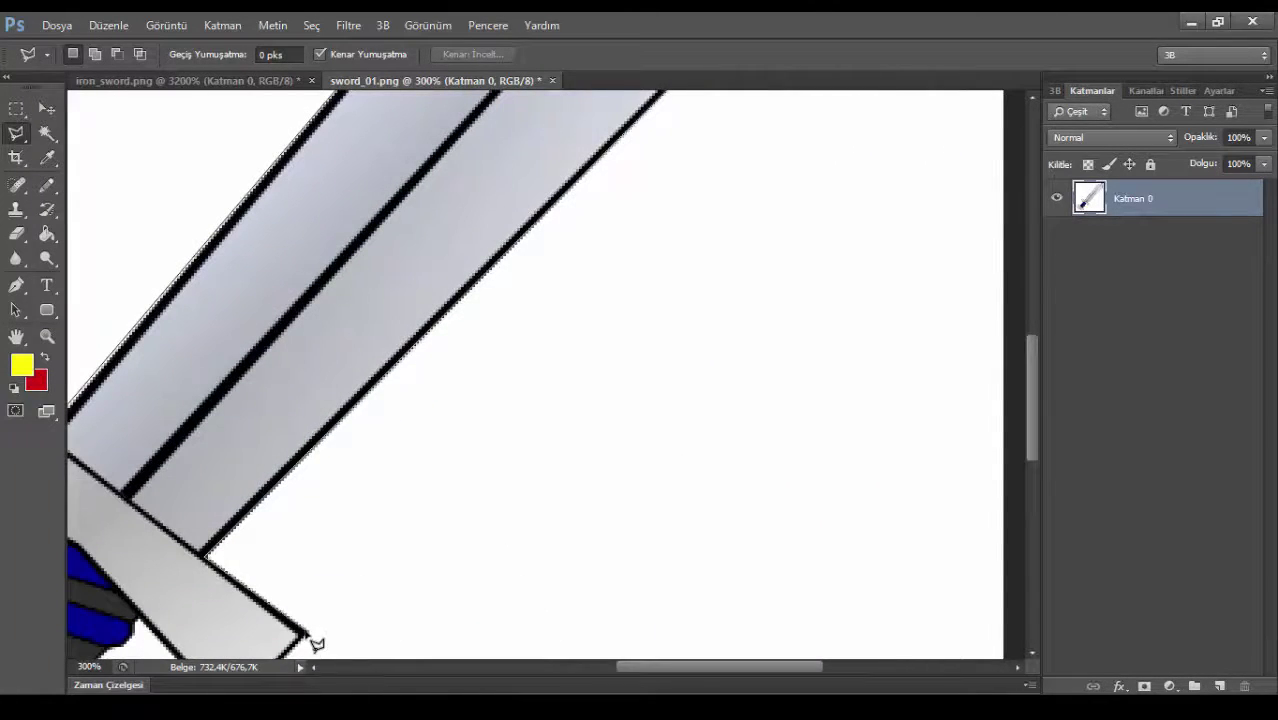
Try to extend the lasso selection around the crossguard and along the edge of the grip.
click(307, 637)
scroll(300, 600, down, 2)
scroll(285, 527, left, 3)
double_click(285, 527)
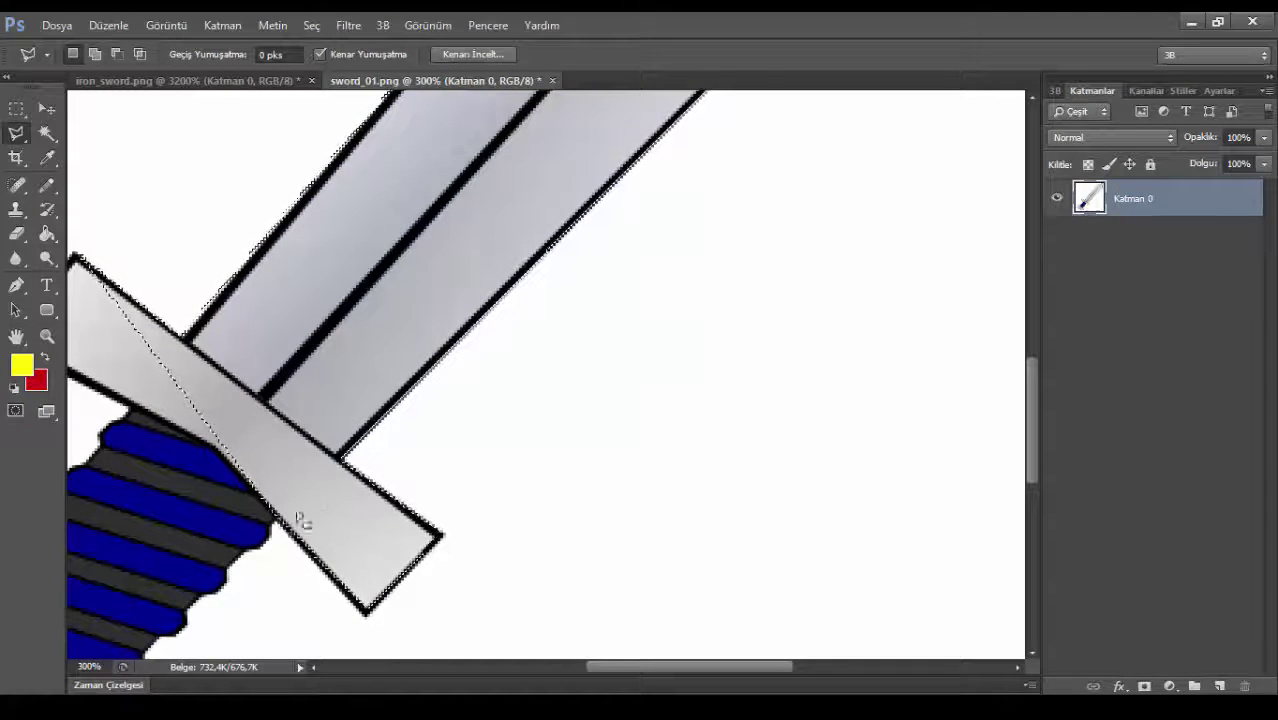
scroll(297, 522, left, 5)
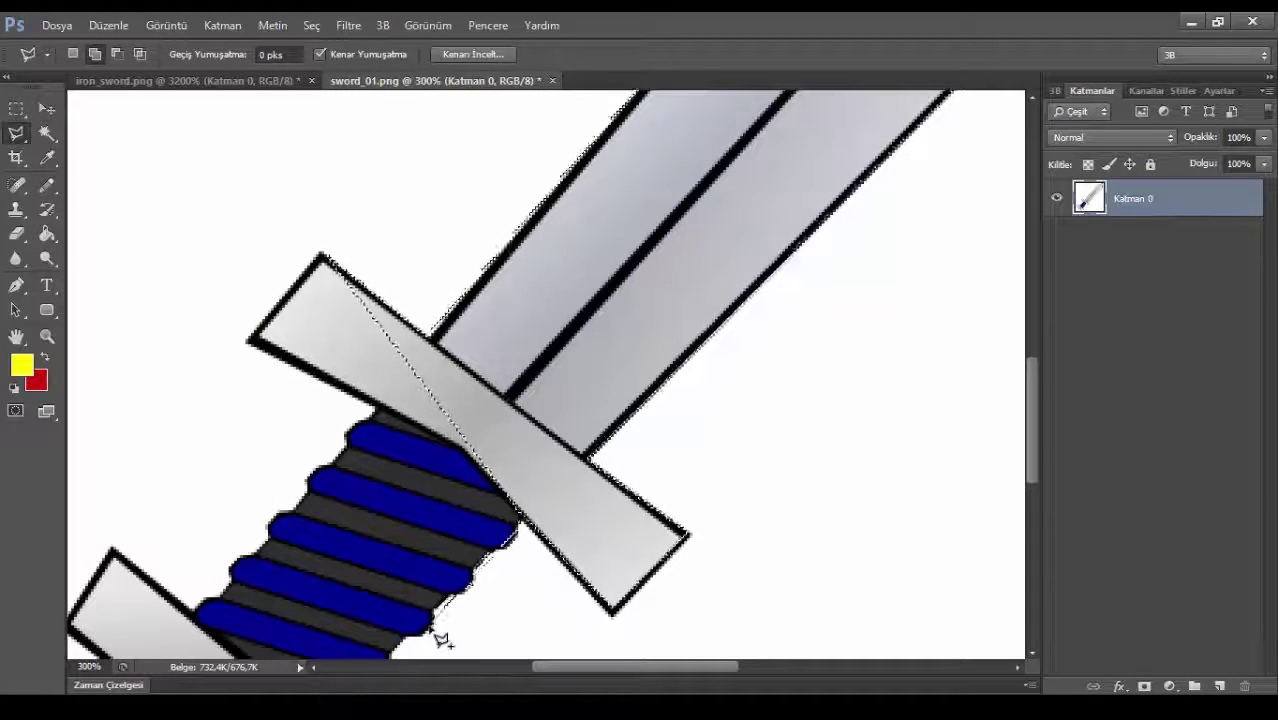
key(Return)
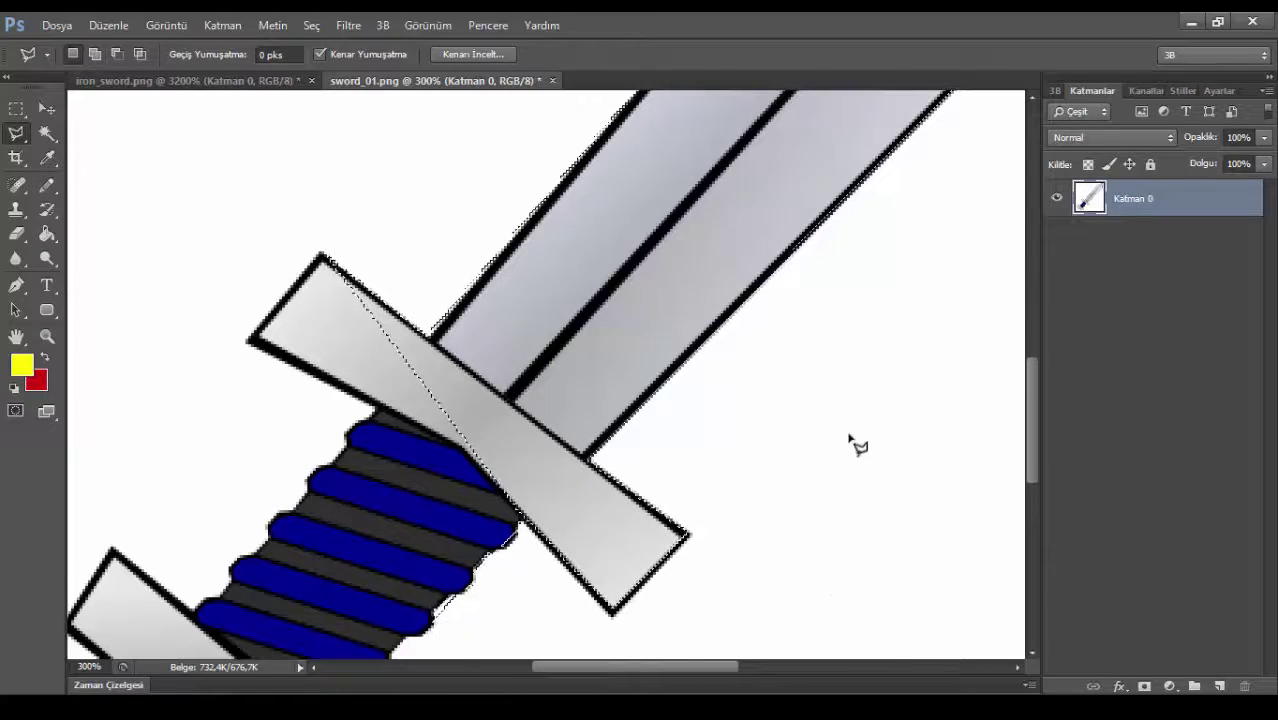
key(z)
drag(822, 400, 677, 372)
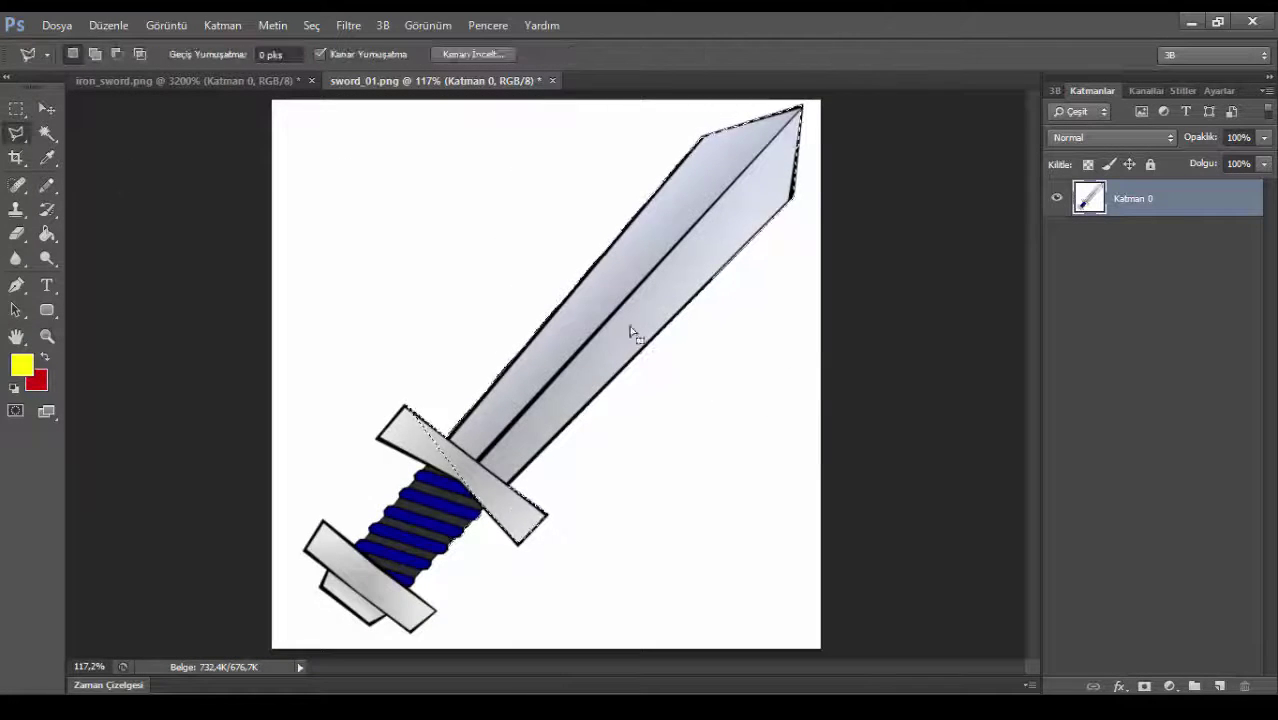
Start a new Polygonal Lasso outline at the blade's base and trace around the blade and its tip.
key(z)
click(455, 420)
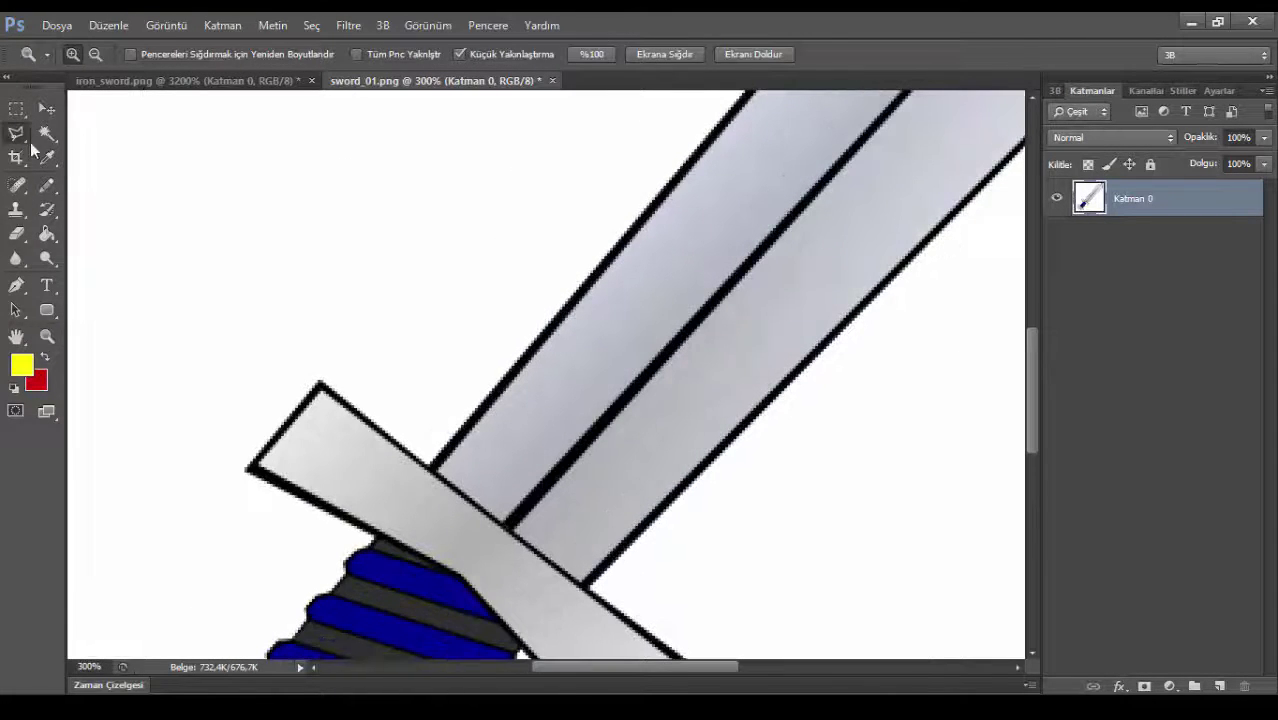
click(16, 133)
click(437, 478)
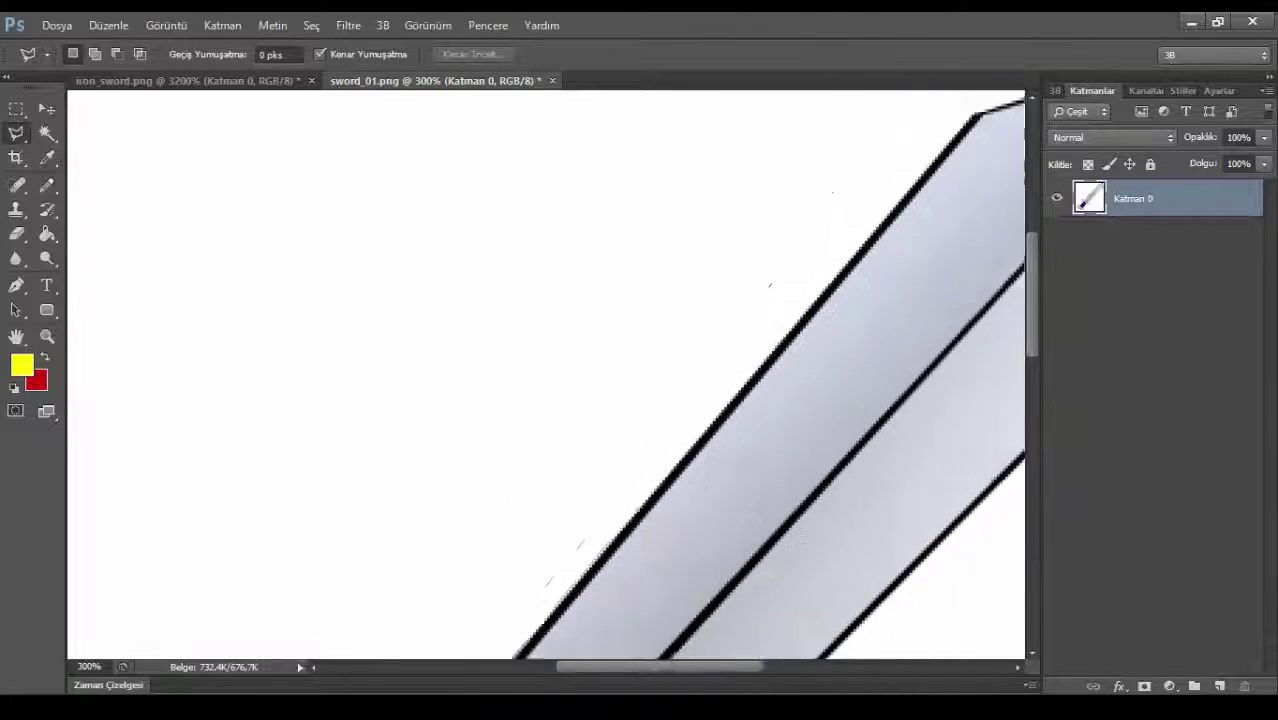
click(859, 246)
click(919, 150)
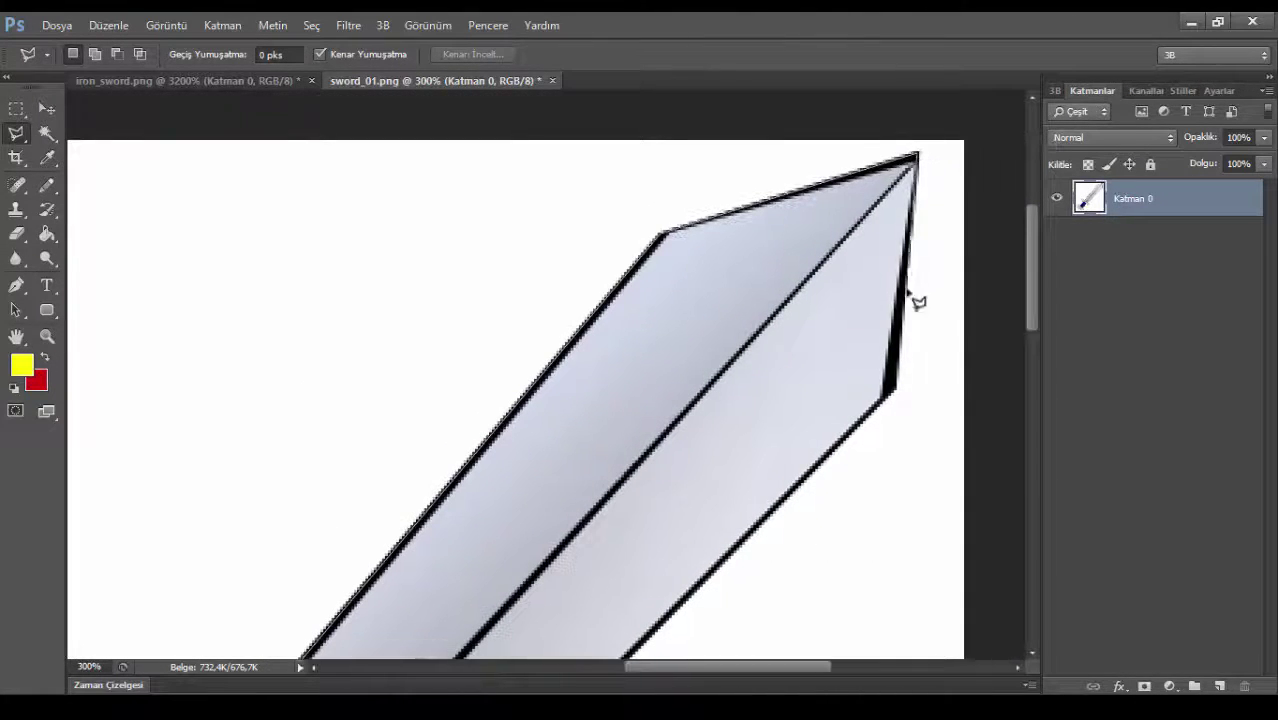
click(886, 399)
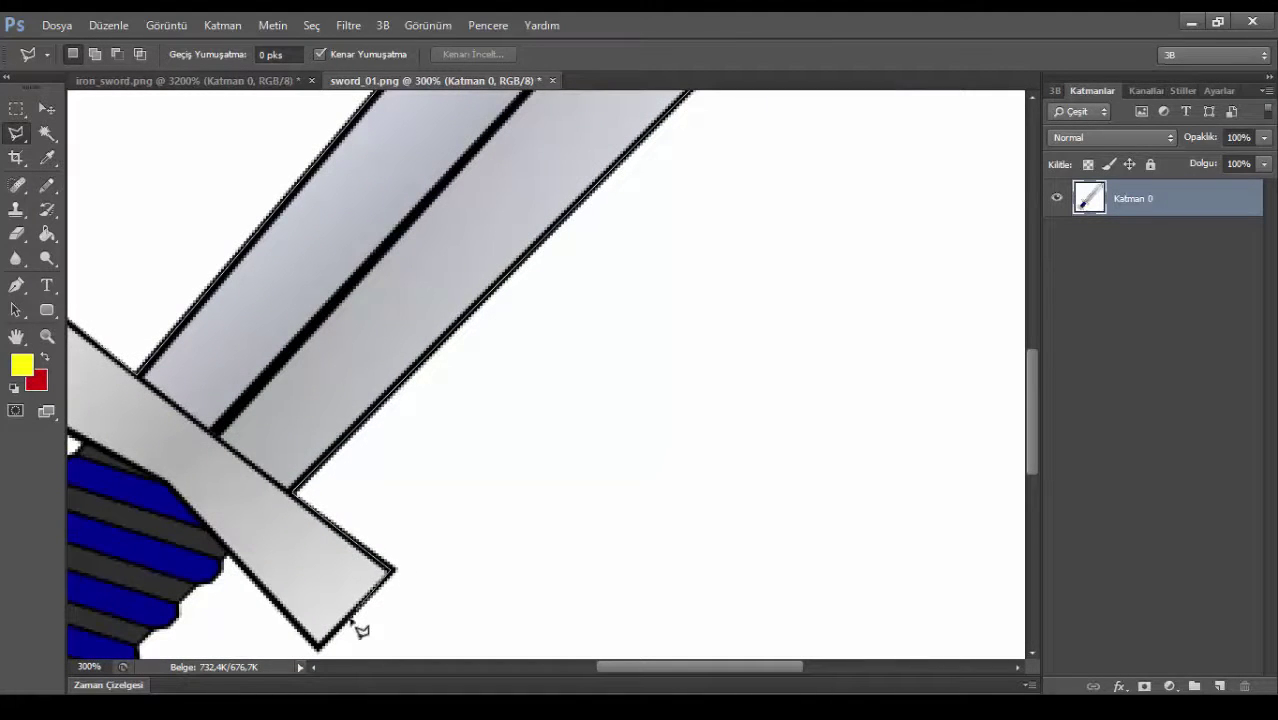
Continue the lasso outline around the crossguard, grip and pommel, and close it as a selection of the whole sword.
scroll(328, 657, left, 2)
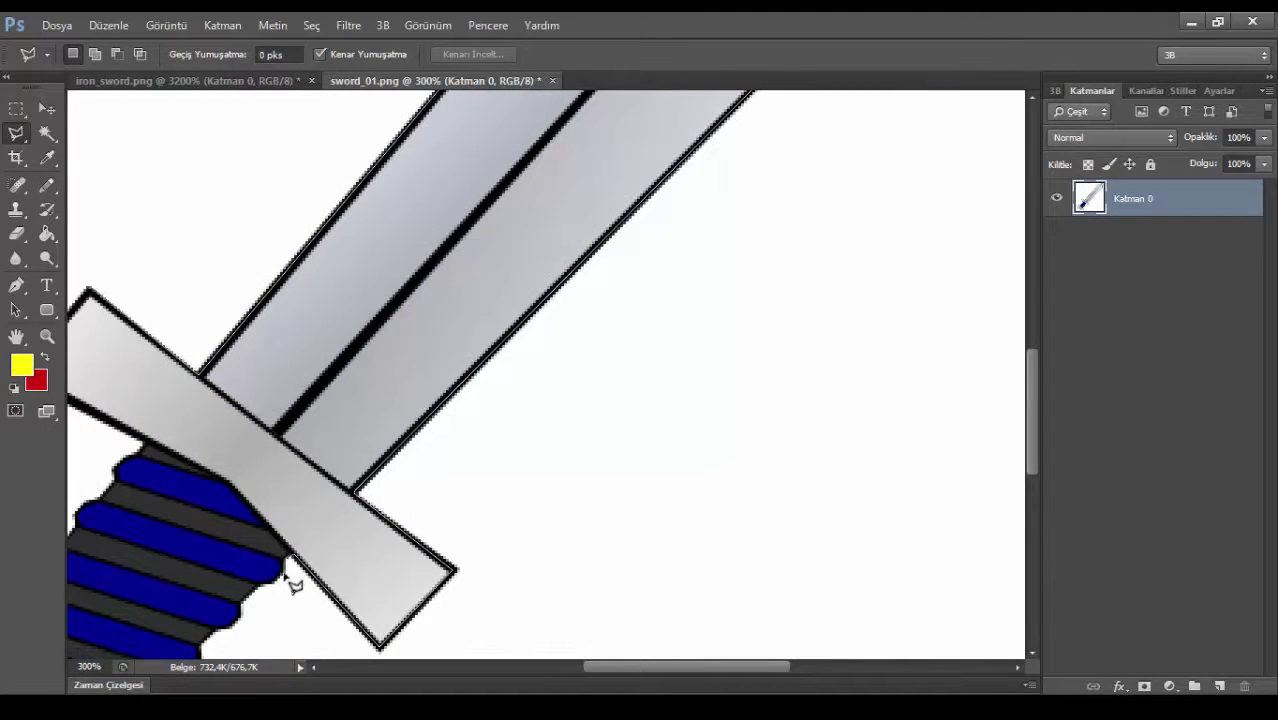
scroll(252, 615, down, 3)
scroll(391, 543, left, 4)
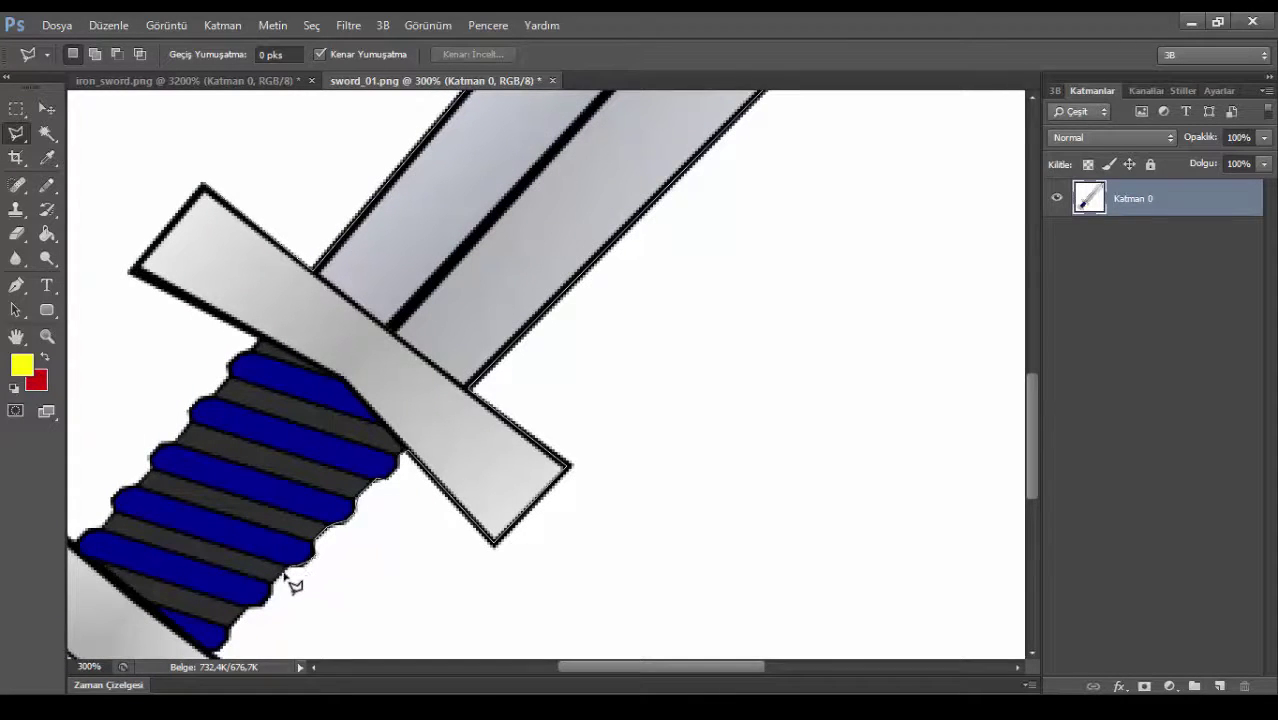
scroll(313, 597, down, 4)
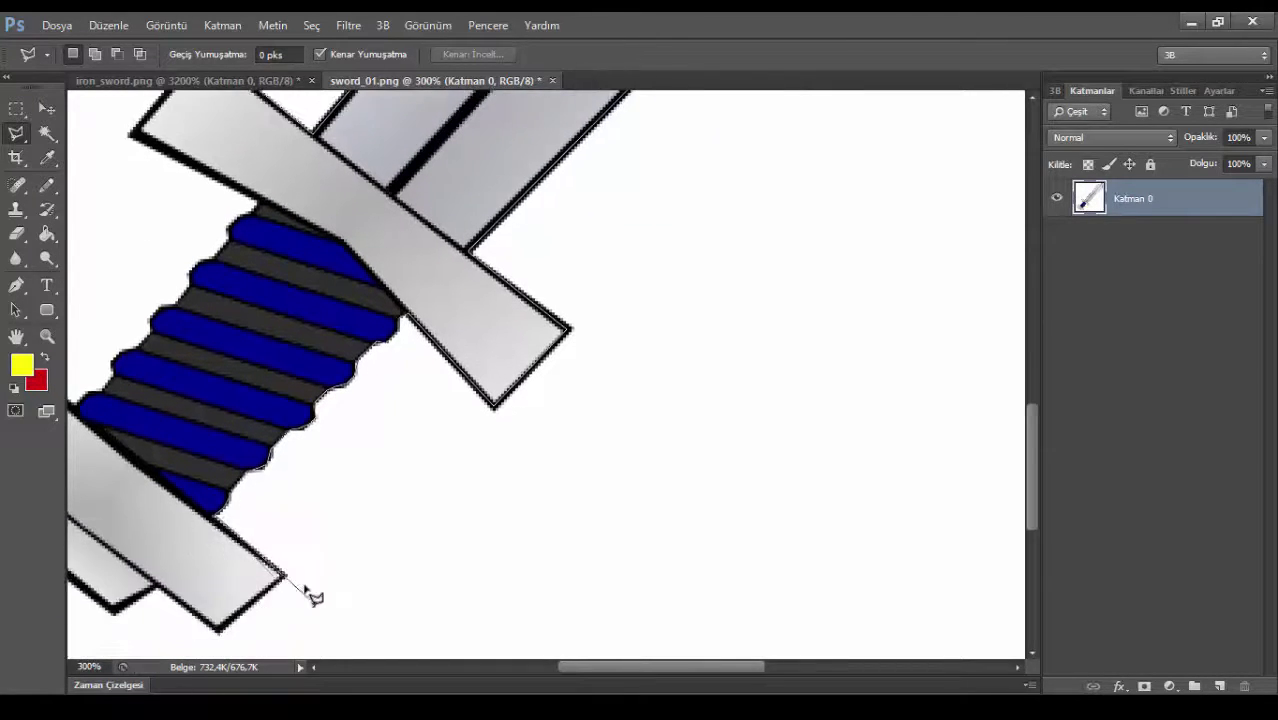
scroll(168, 597, left, 8)
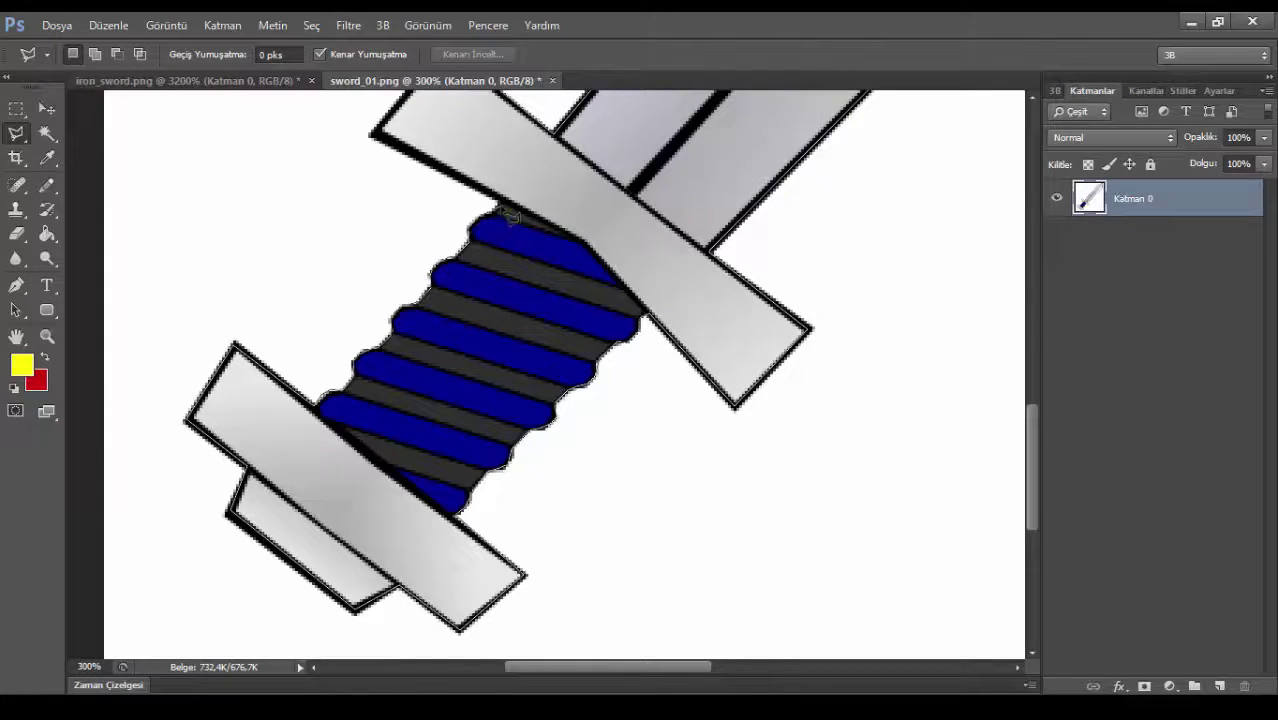
scroll(420, 170, up, 6)
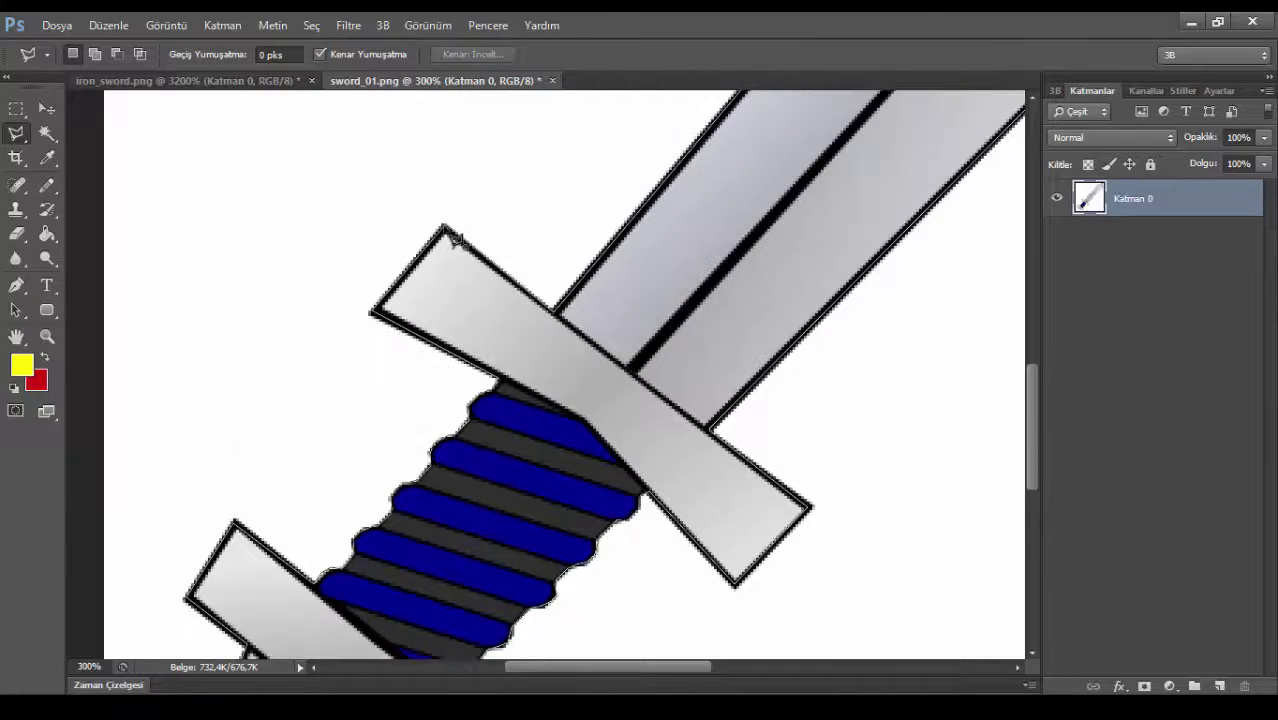
key(z)
right_click(665, 320)
click(672, 327)
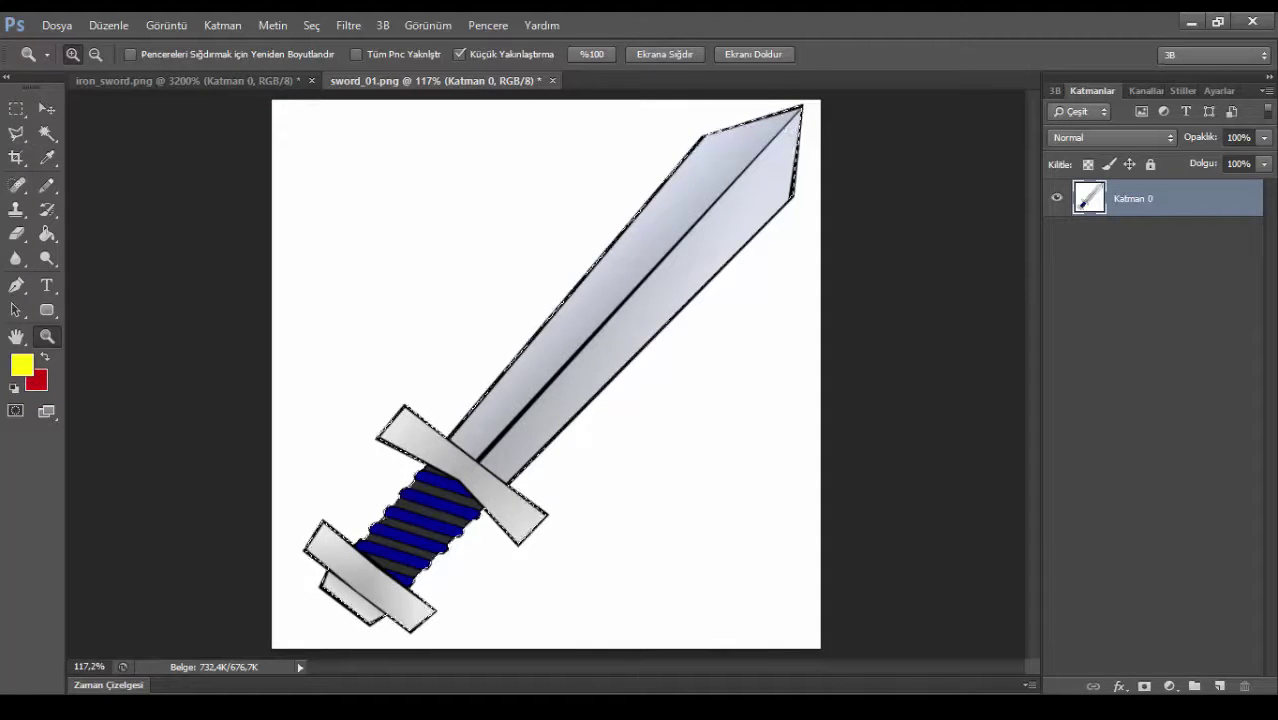
key(F9)
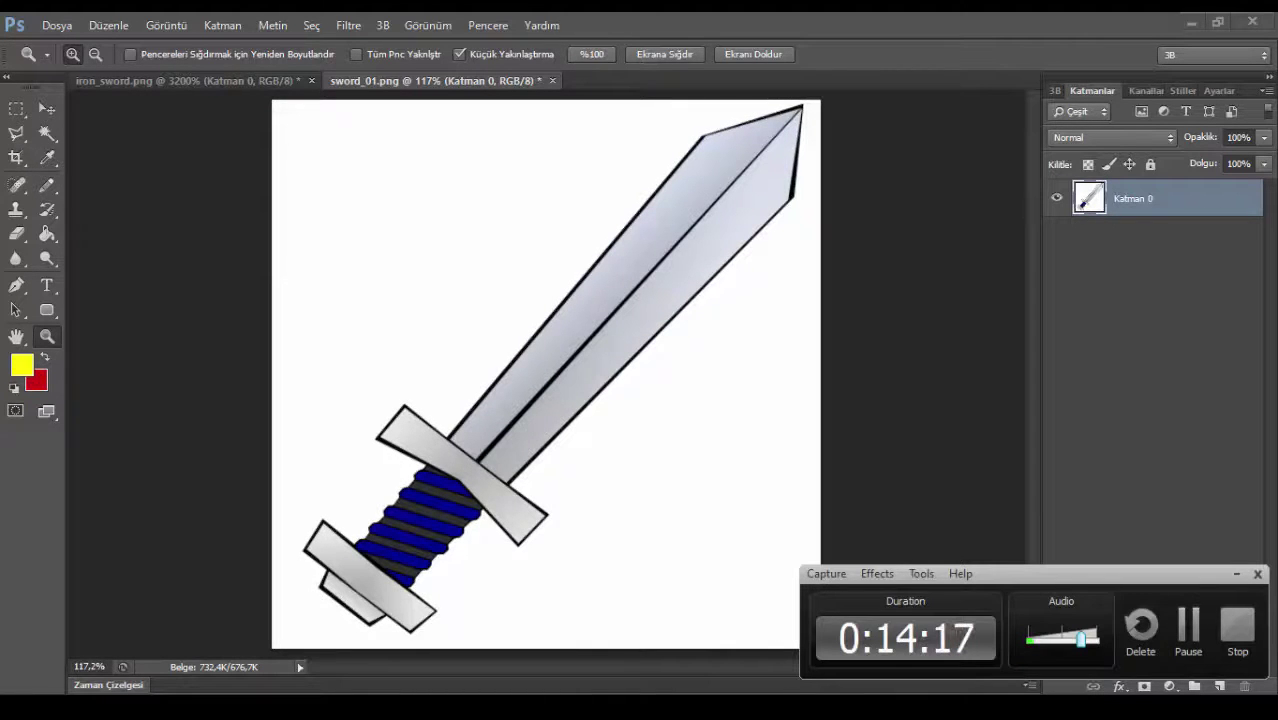
key(F9)
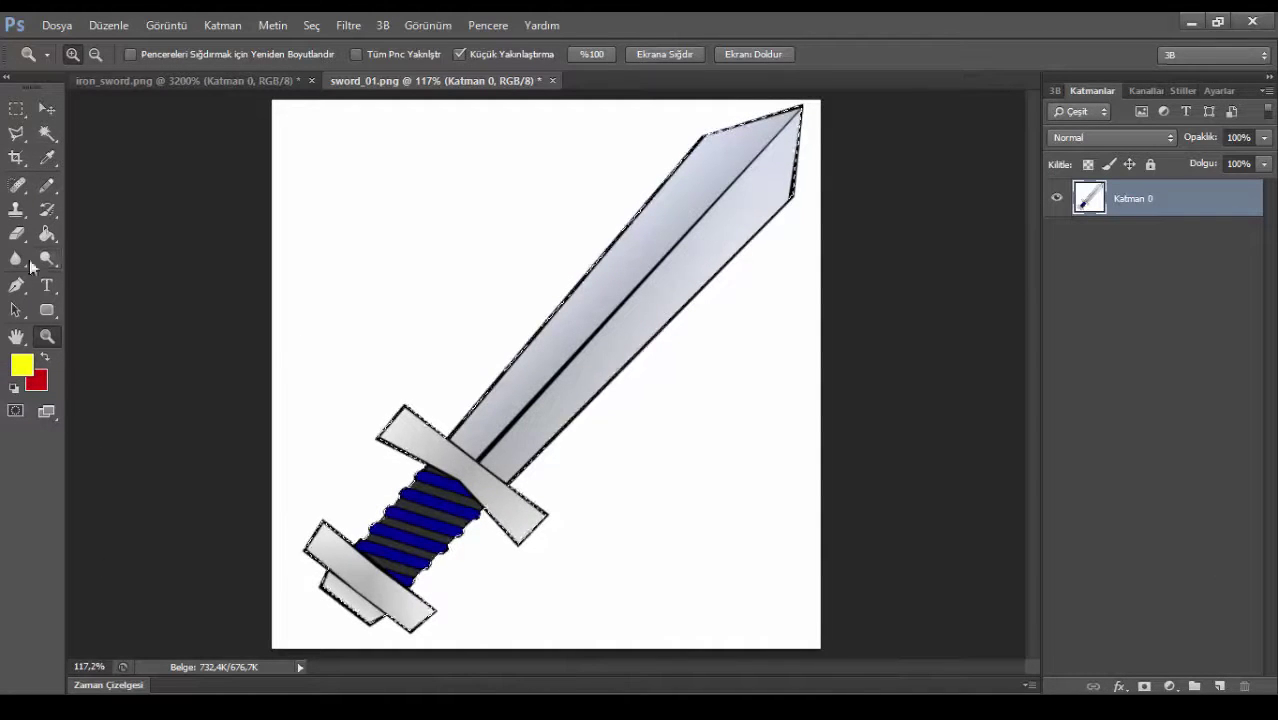
Invert the selection and erase the white background around the sword with the Eraser tool.
click(16, 133)
right_click(587, 350)
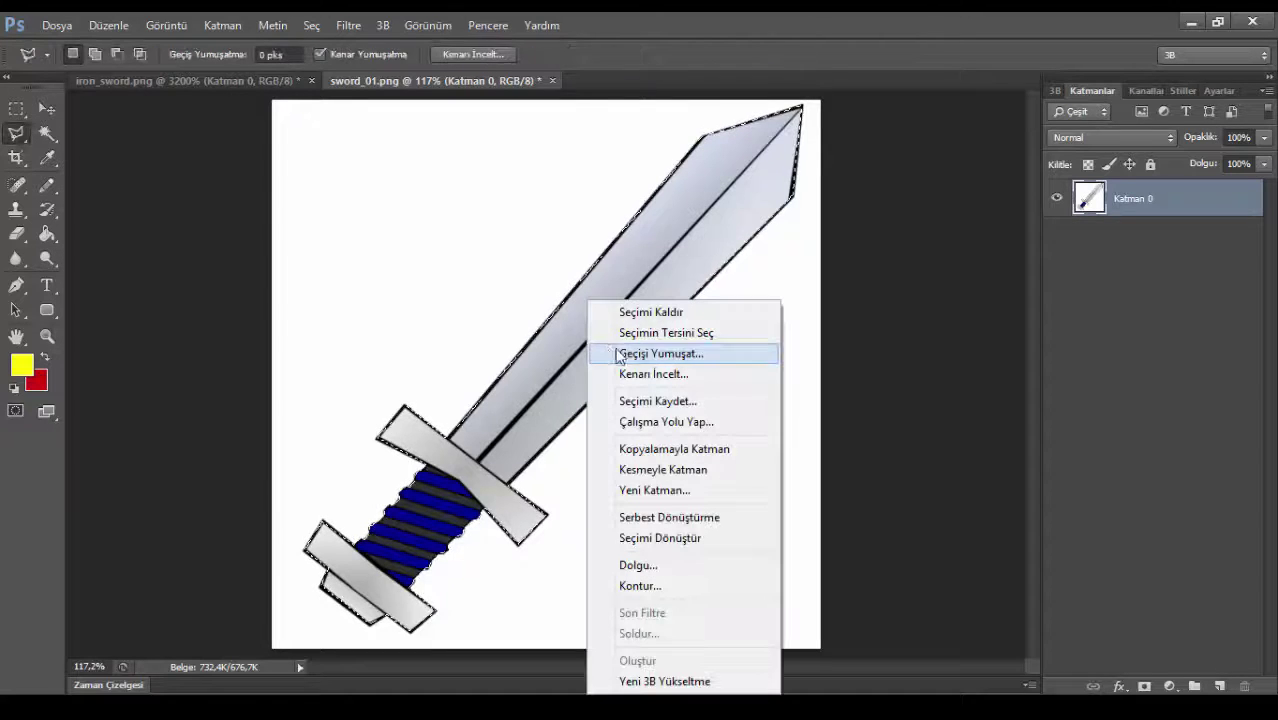
click(698, 334)
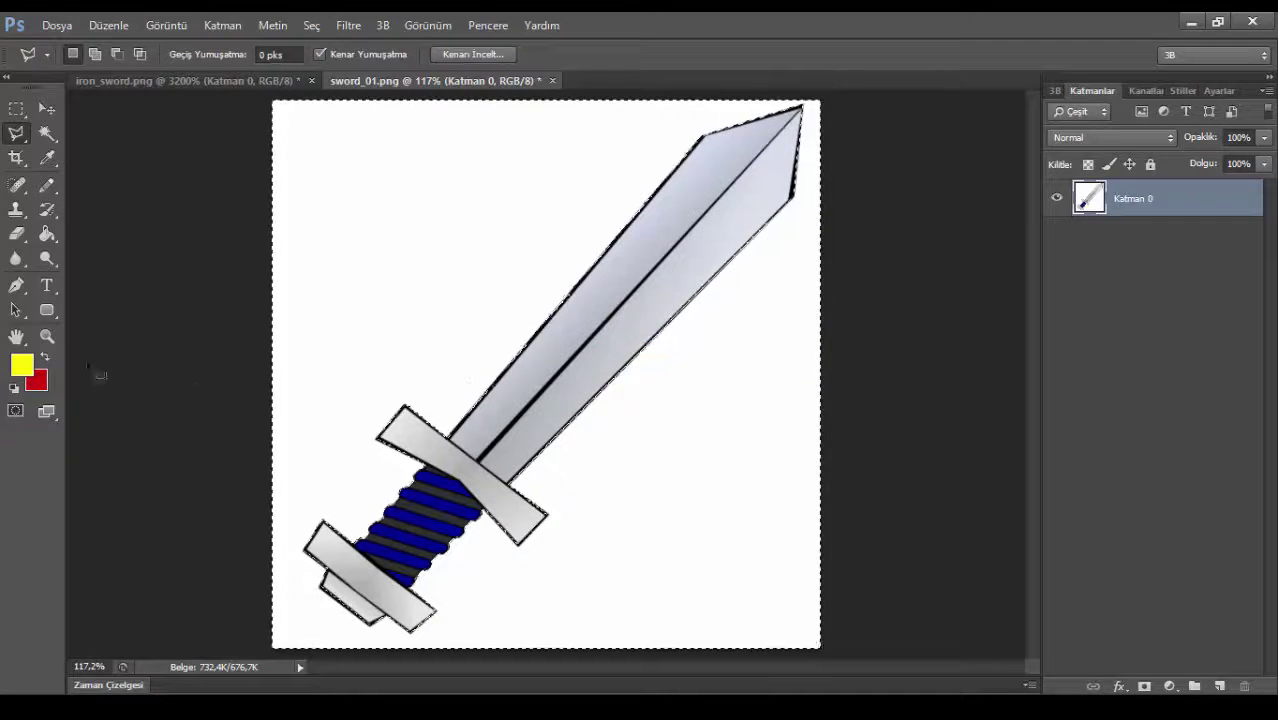
click(16, 233)
mouse_move(470, 171)
mouse_down()
mouse_move(880, 245)
mouse_move(785, 90)
mouse_move(456, 348)
mouse_move(280, 450)
mouse_up()
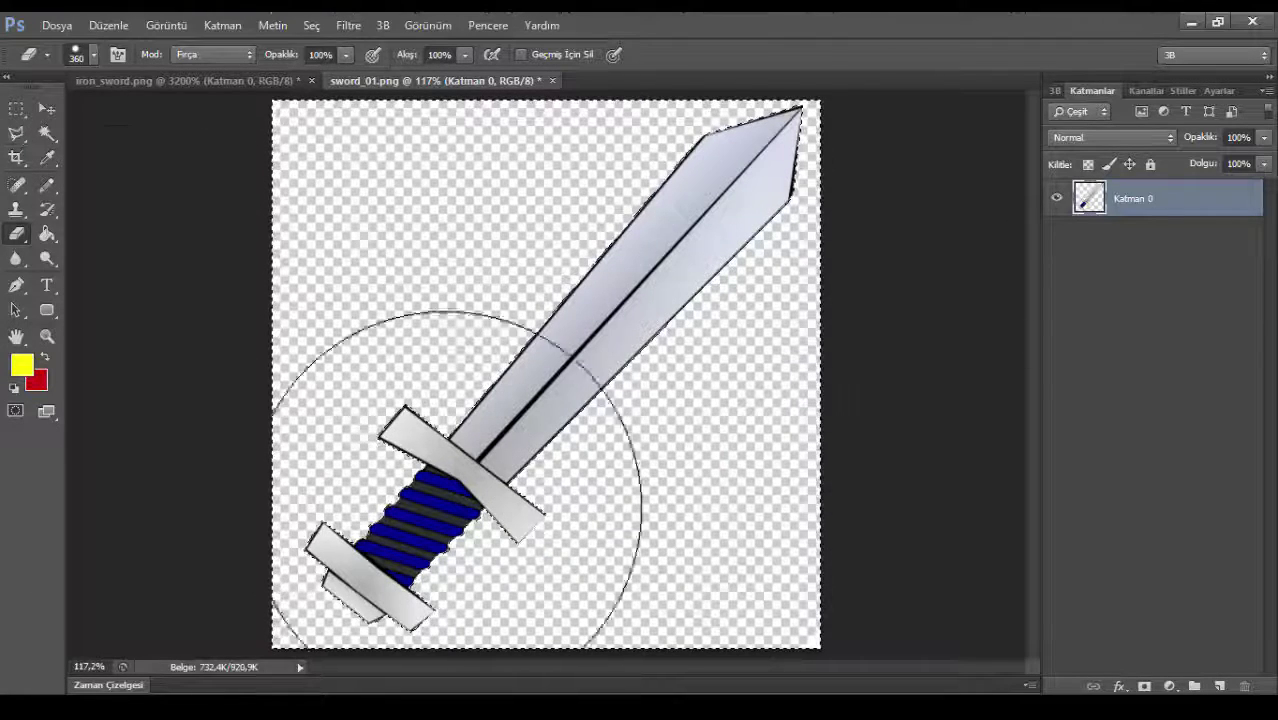
Erase the remaining background around the sword, clear the selection and switch to the Move tool.
drag(148, 456, 867, 500)
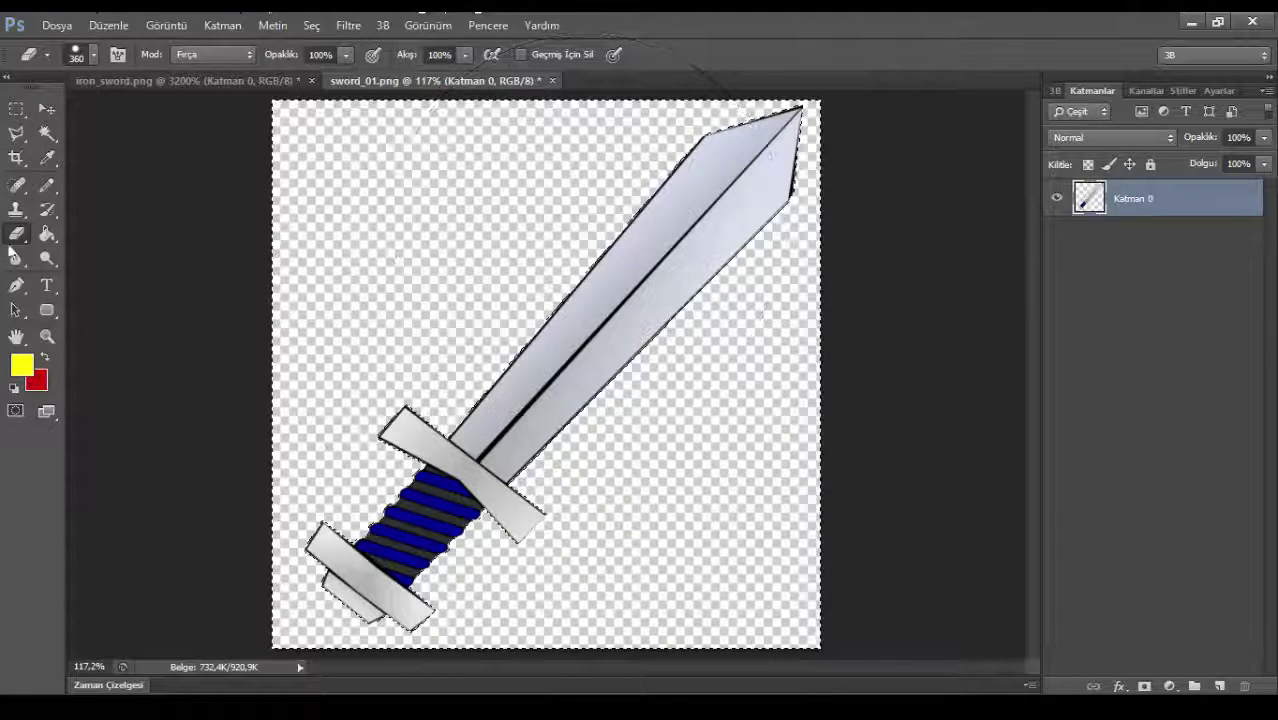
click(16, 133)
click(618, 345)
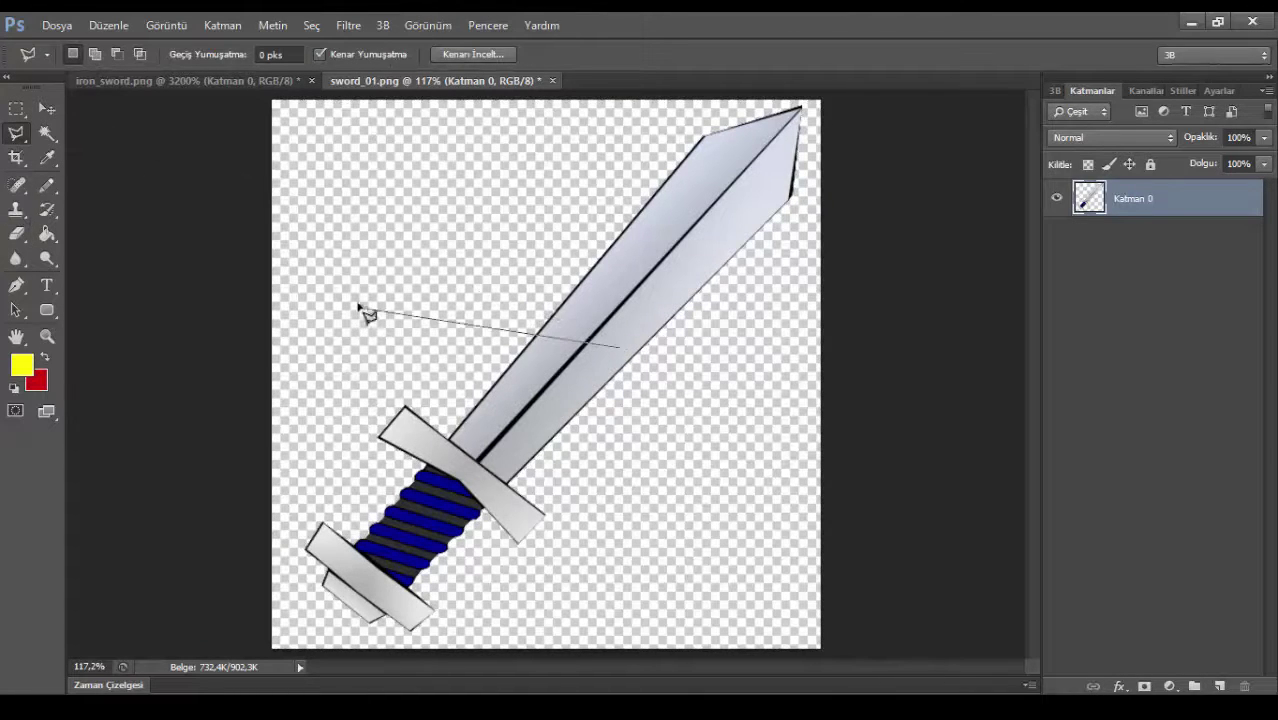
key(Escape)
click(47, 108)
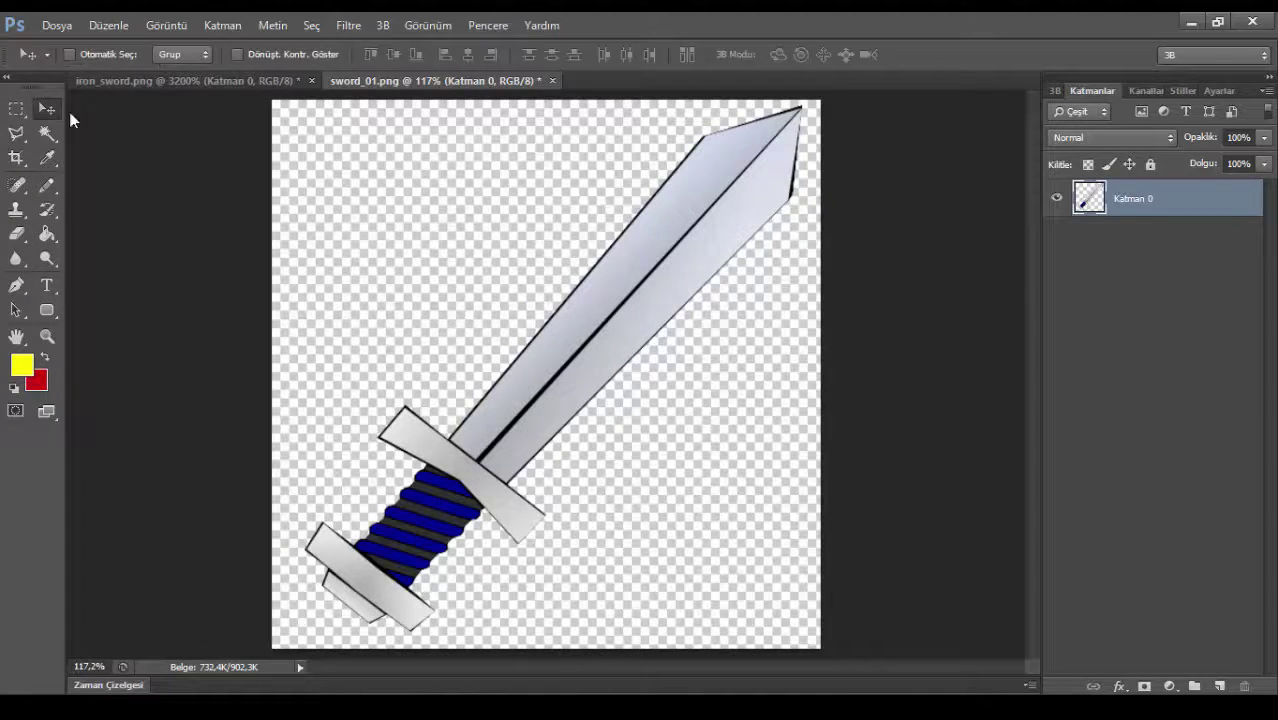
Compare the iron_sword.png and sword_01.png documents and check the pixel dimensions of sword_01.png.
click(198, 84)
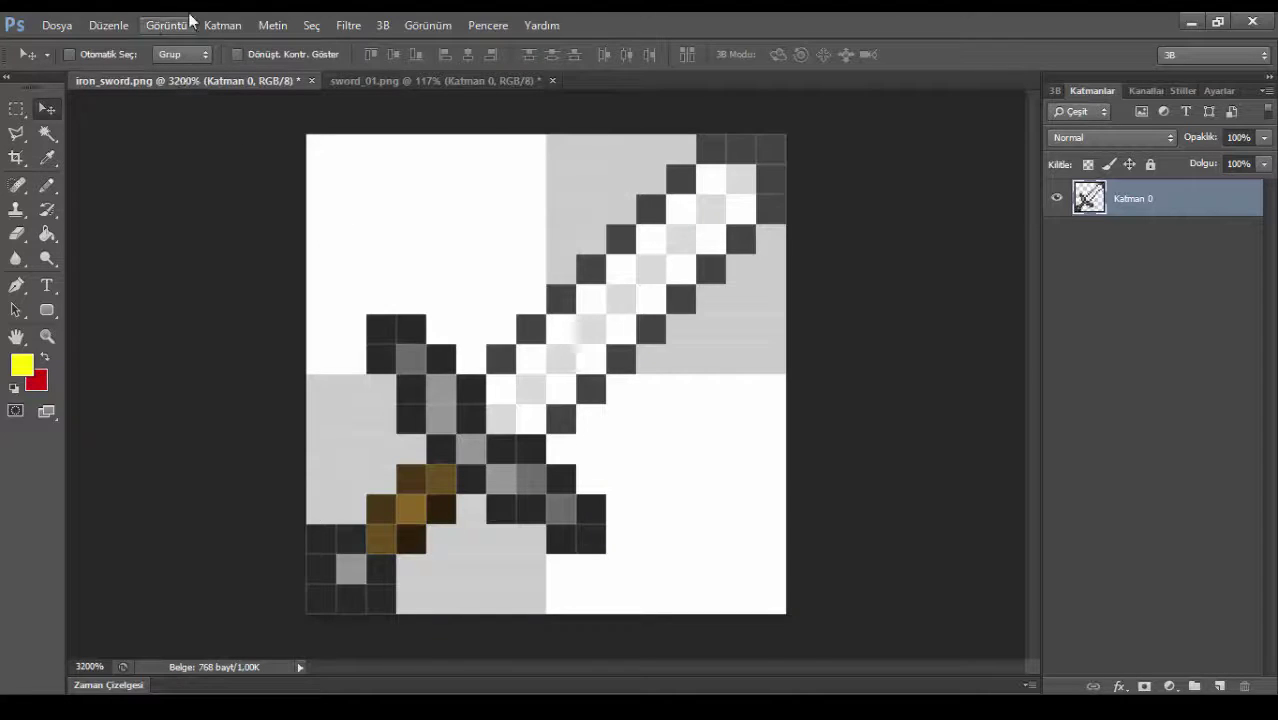
click(376, 86)
click(168, 25)
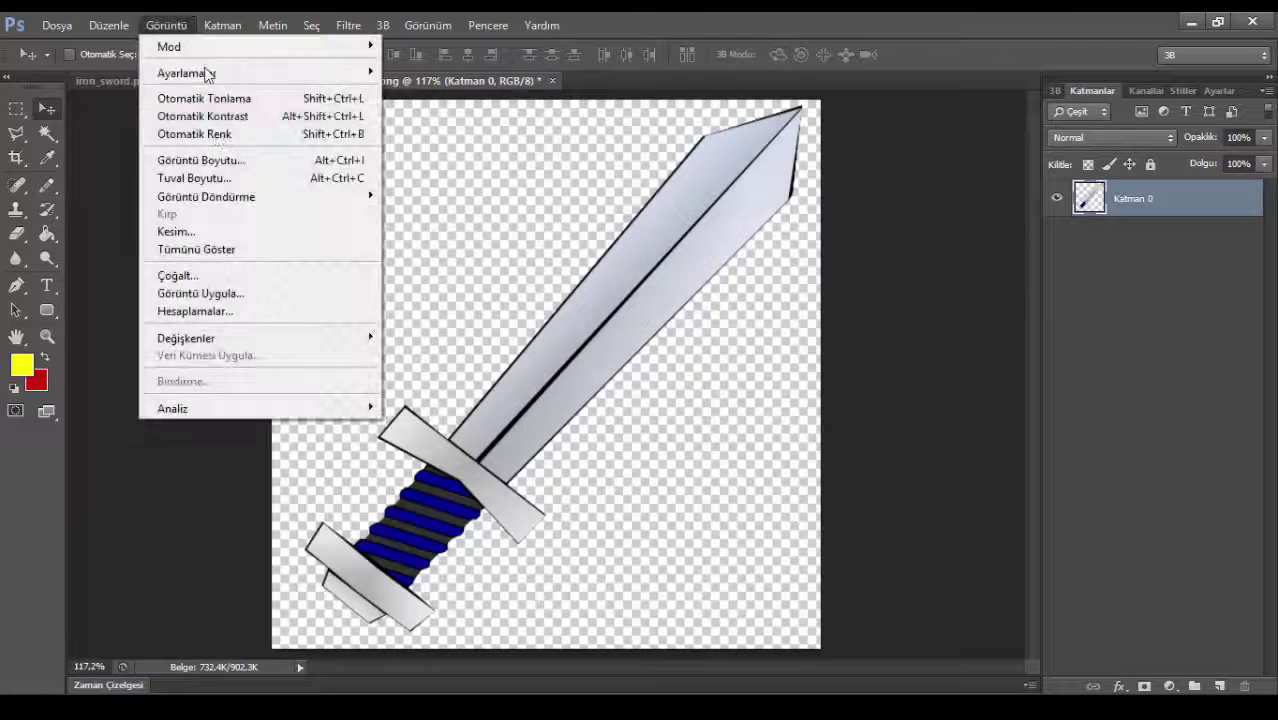
click(200, 163)
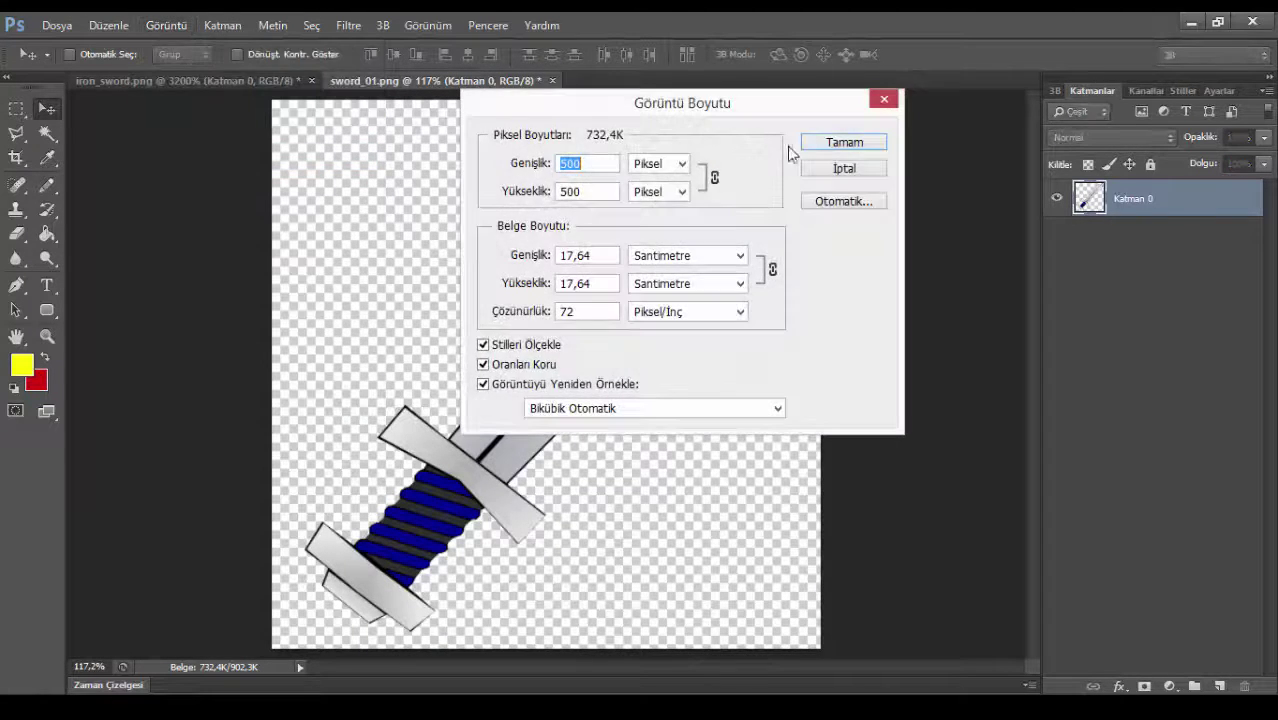
click(882, 102)
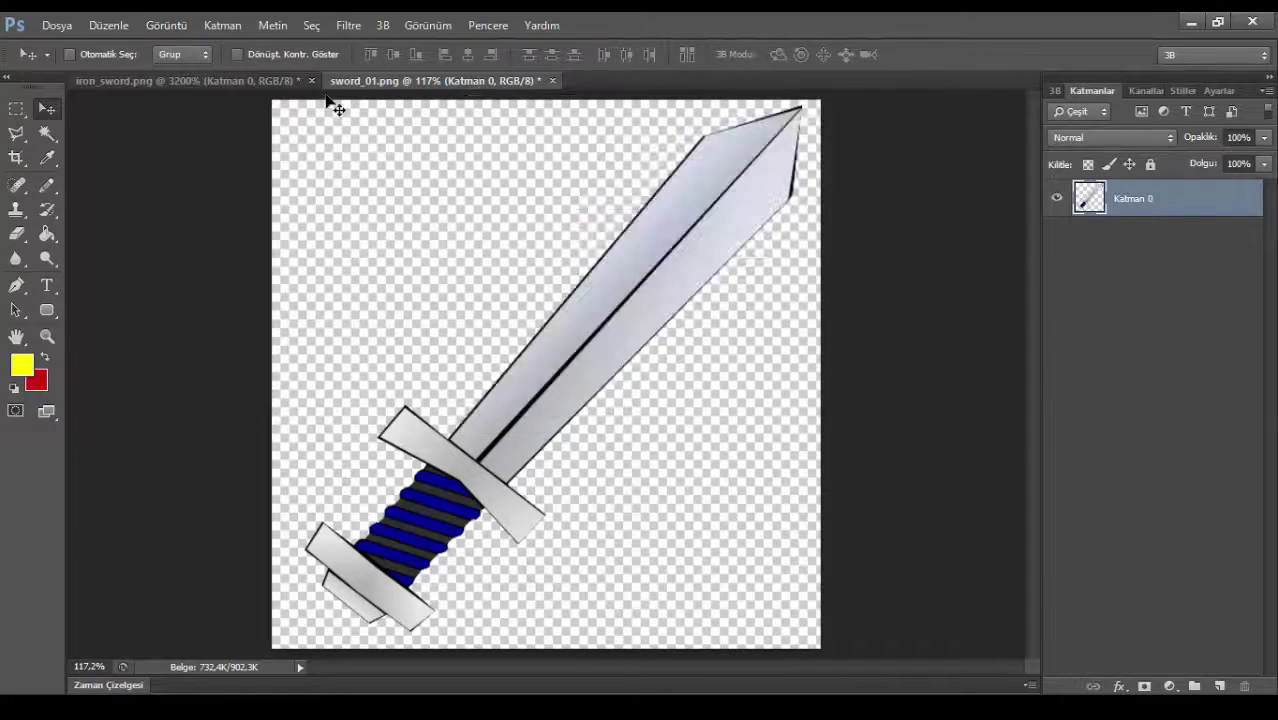
click(191, 74)
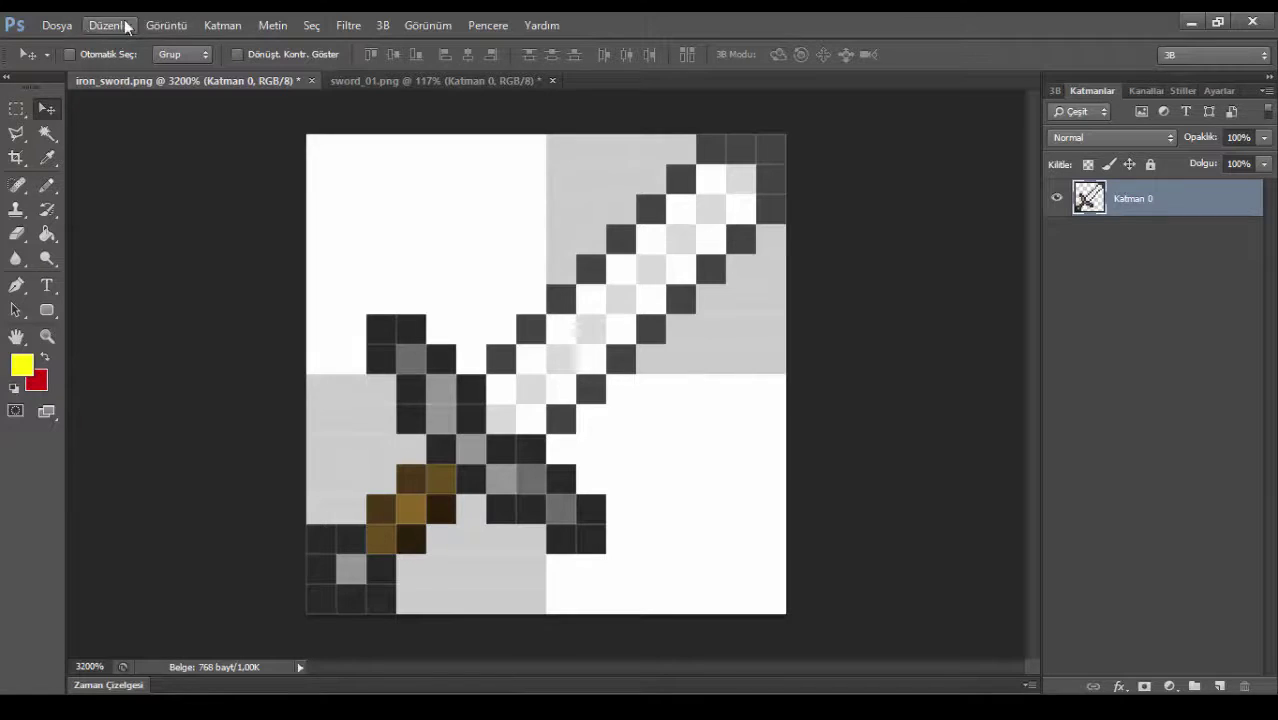
click(351, 82)
Start saving the sword under a new name and go to Video Texture pack > assets > minecraft > textures > items.
click(54, 25)
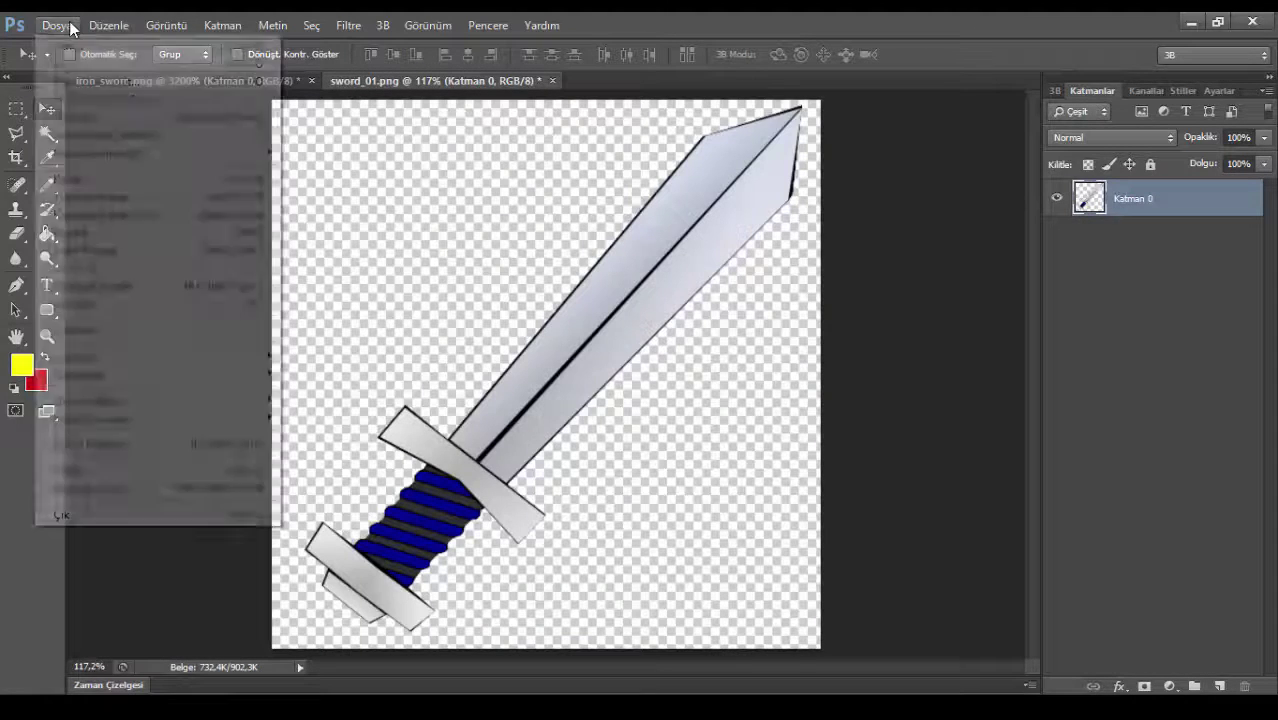
click(80, 251)
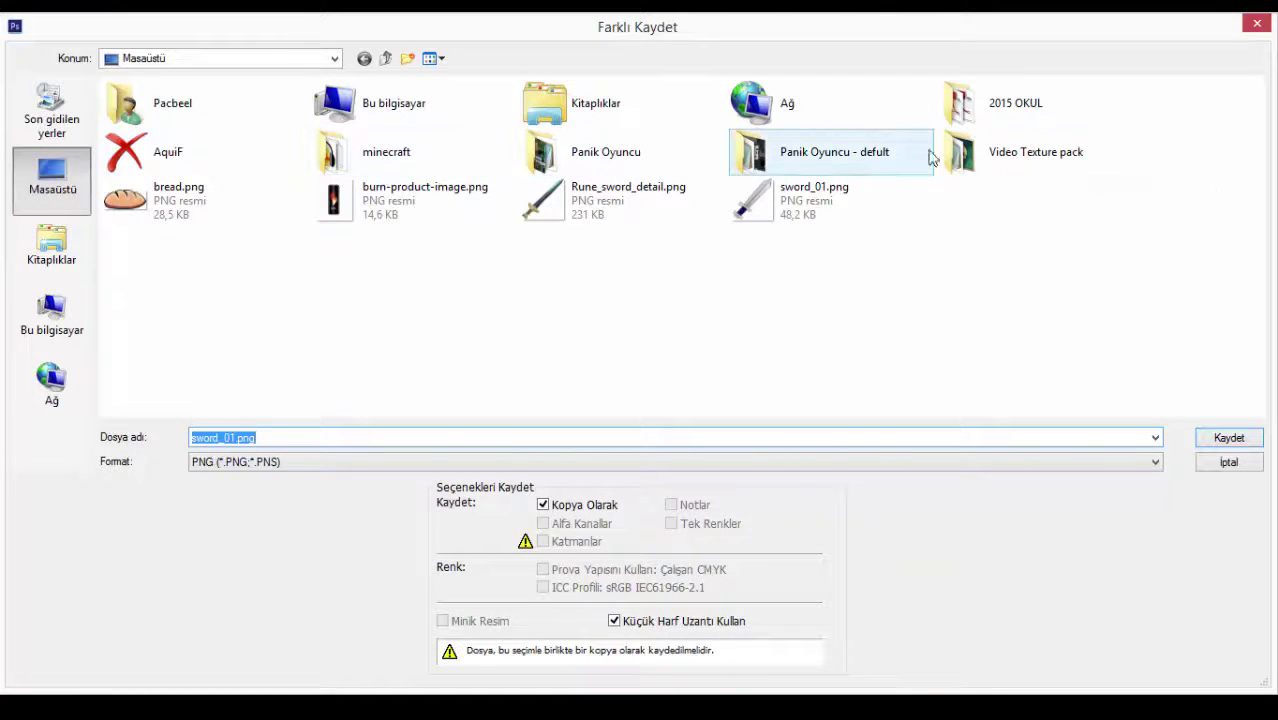
double_click(1003, 156)
double_click(155, 163)
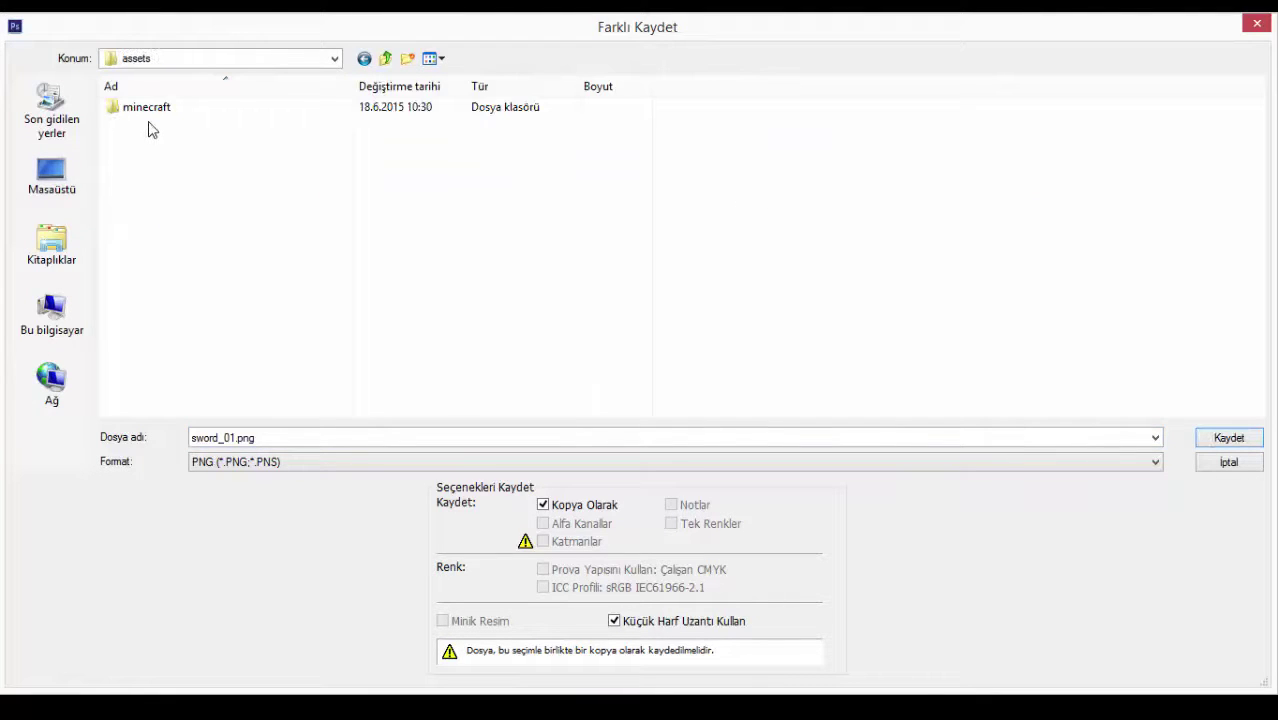
double_click(148, 110)
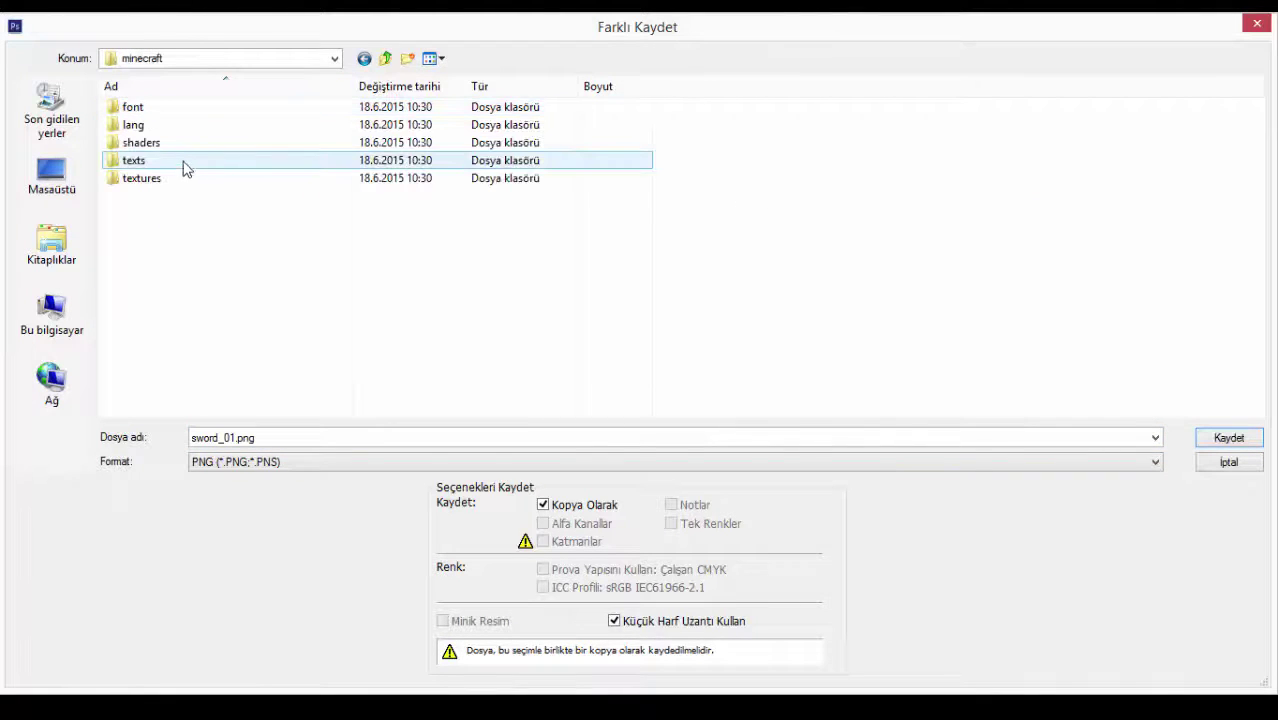
double_click(160, 179)
double_click(165, 213)
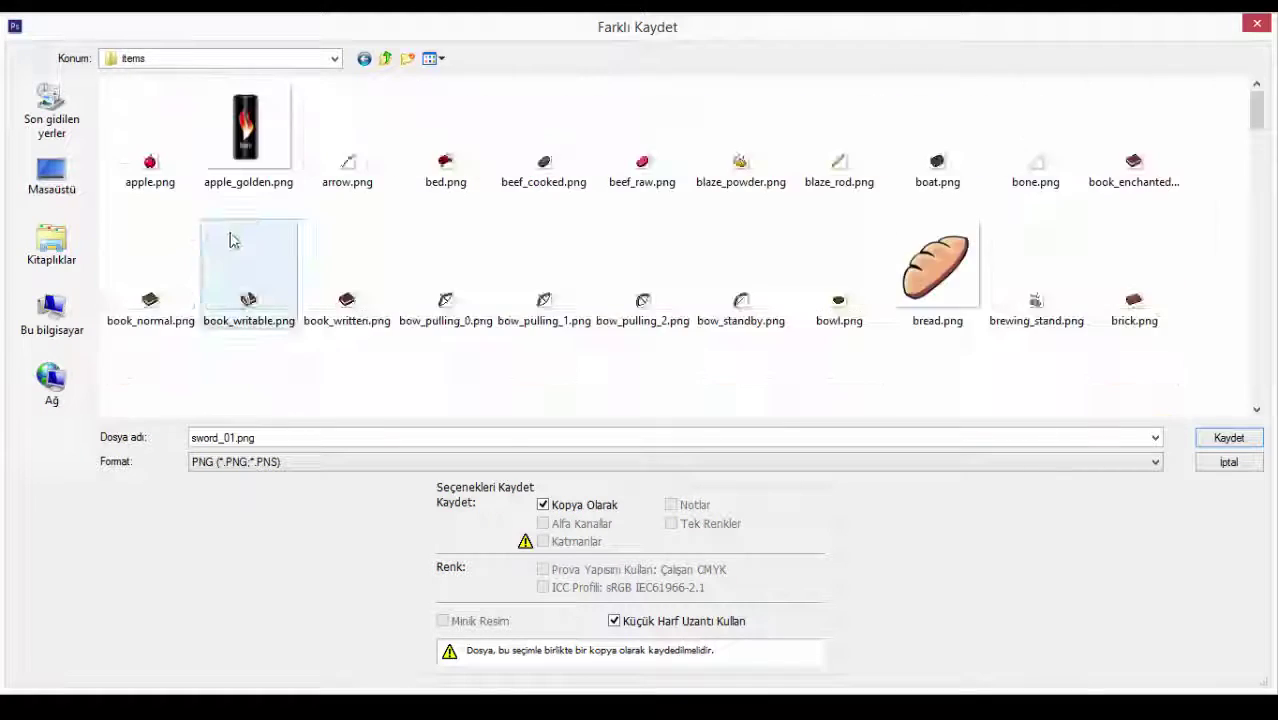
Save the cut-out sword as a PNG over the existing iron_sword.png, accepting the replacement and the PNG options.
scroll(250, 242, down, 5)
scroll(440, 240, down, 2)
click(437, 240)
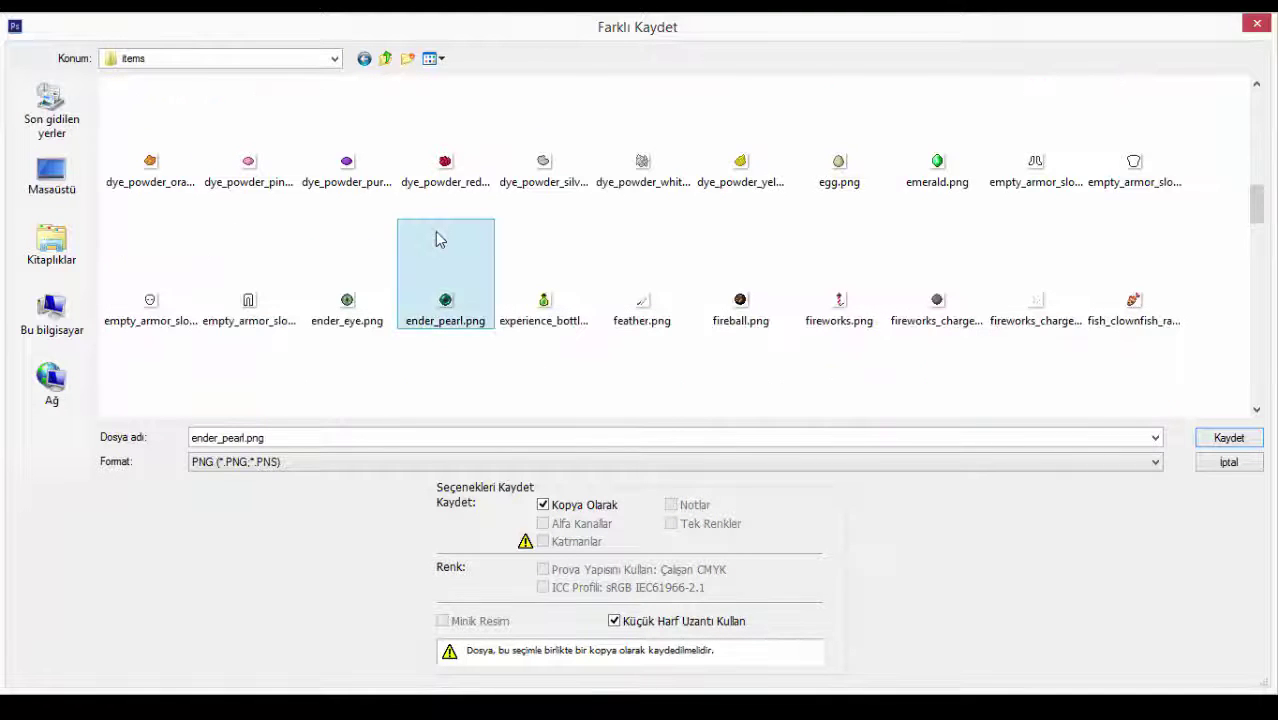
scroll(437, 240, down, 3)
click(543, 130)
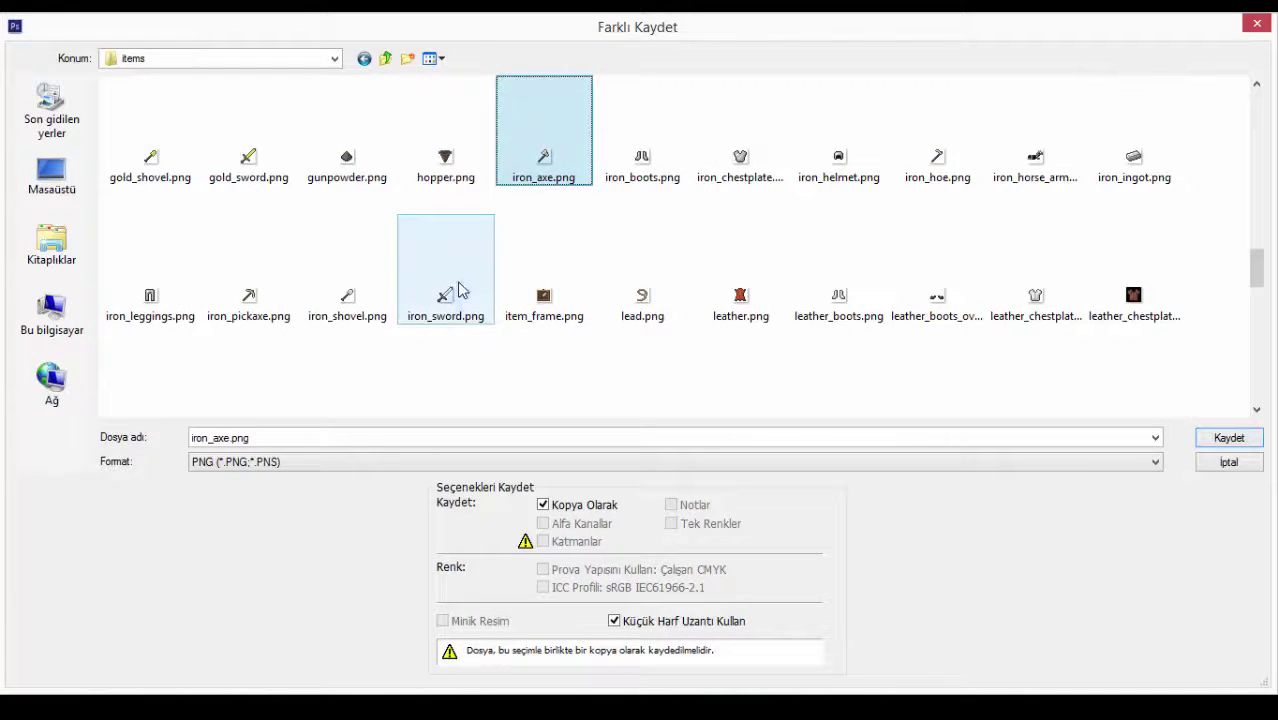
click(460, 290)
click(1226, 443)
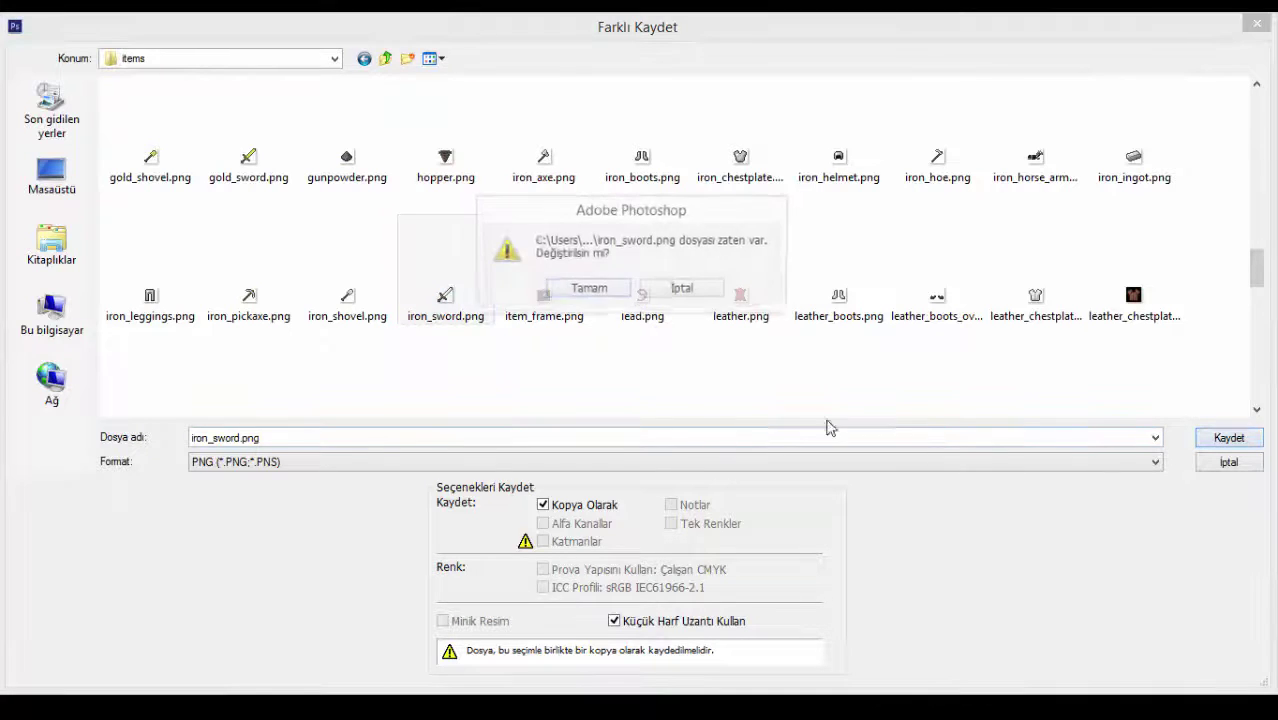
click(601, 294)
click(666, 299)
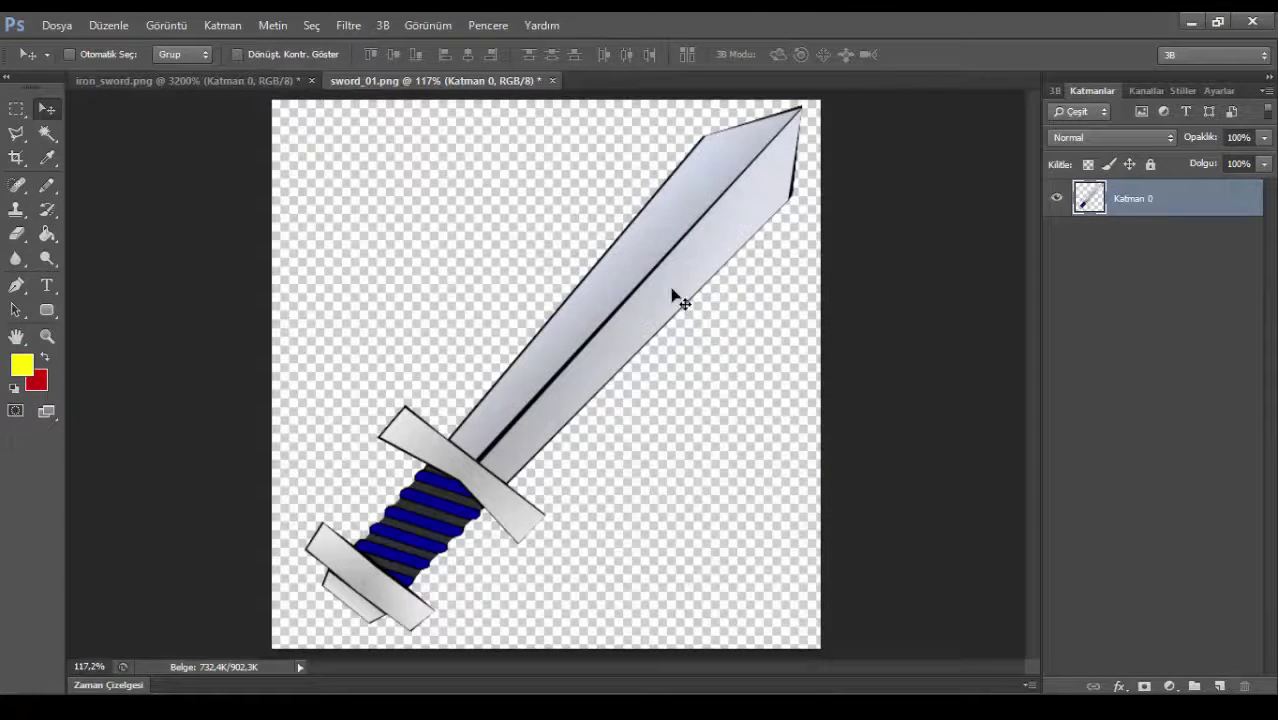
Close Photoshop, discarding the unsaved changes in sword_01.png and iron_sword.png.
click(1251, 21)
click(690, 289)
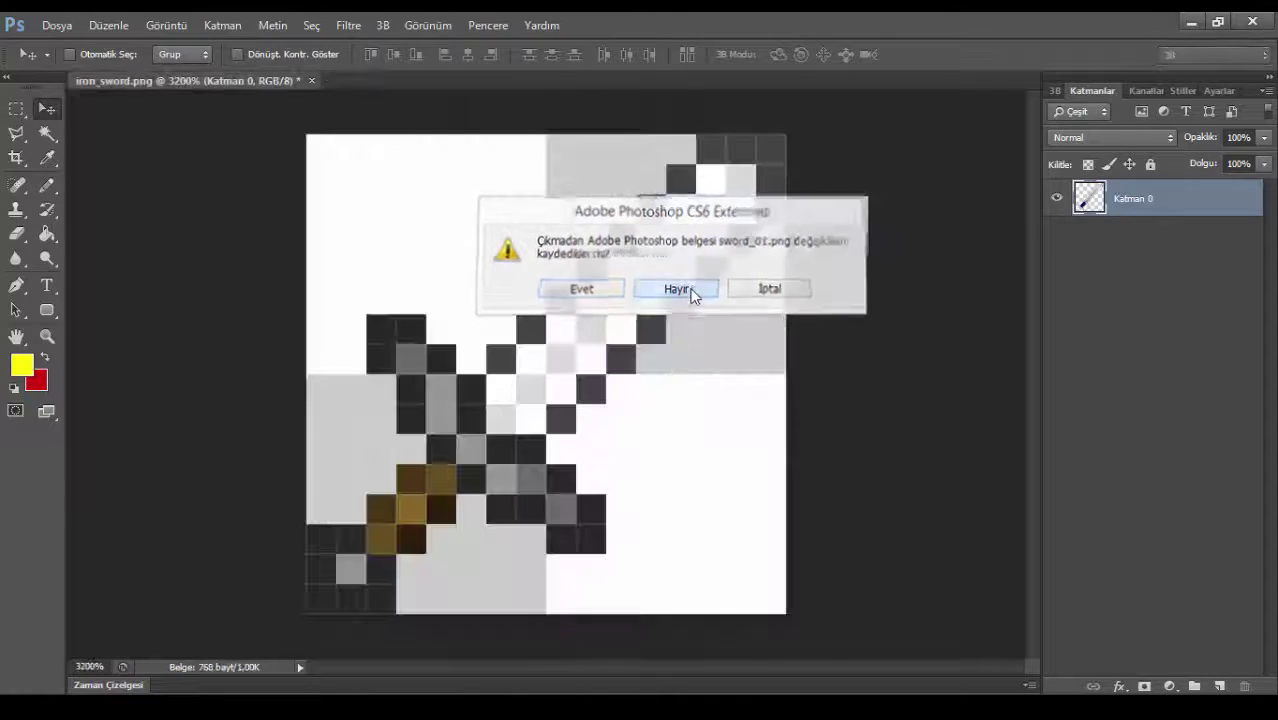
click(690, 289)
click(1253, 20)
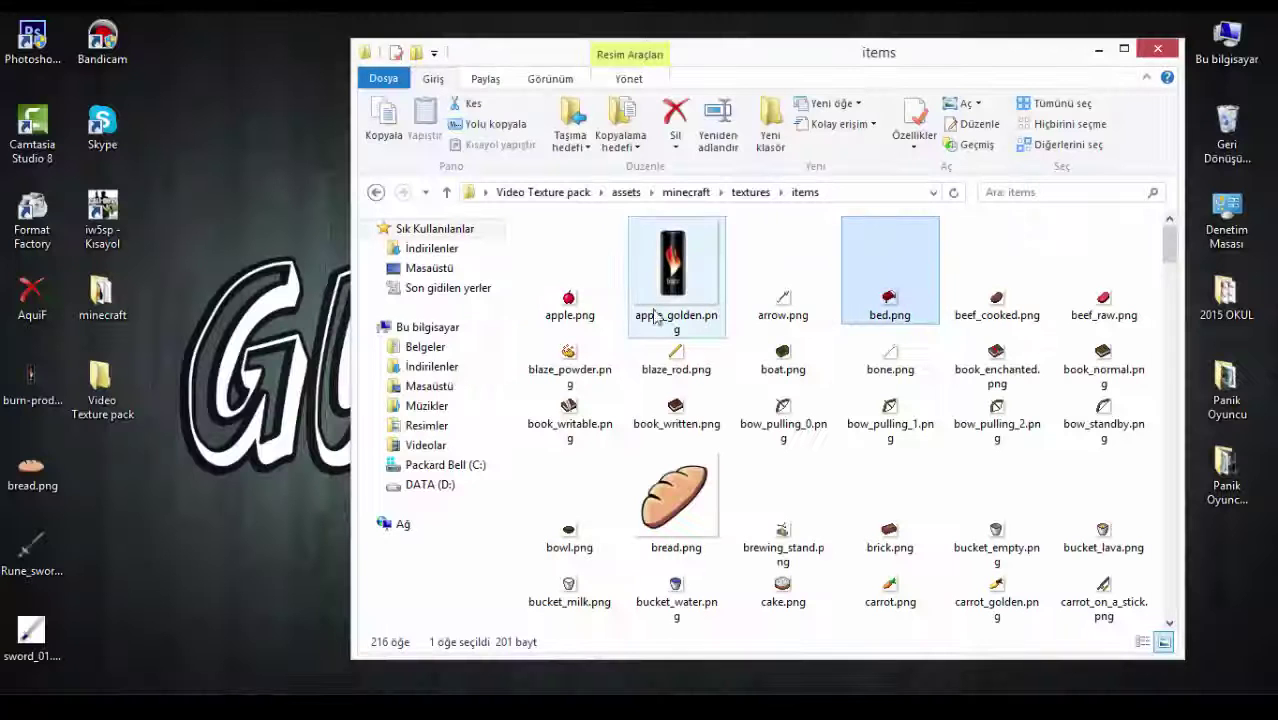
Look through the pack's items folder for iron_sword.png and the neighbouring iron item textures.
scroll(900, 287, down, 3)
scroll(900, 287, down, 20)
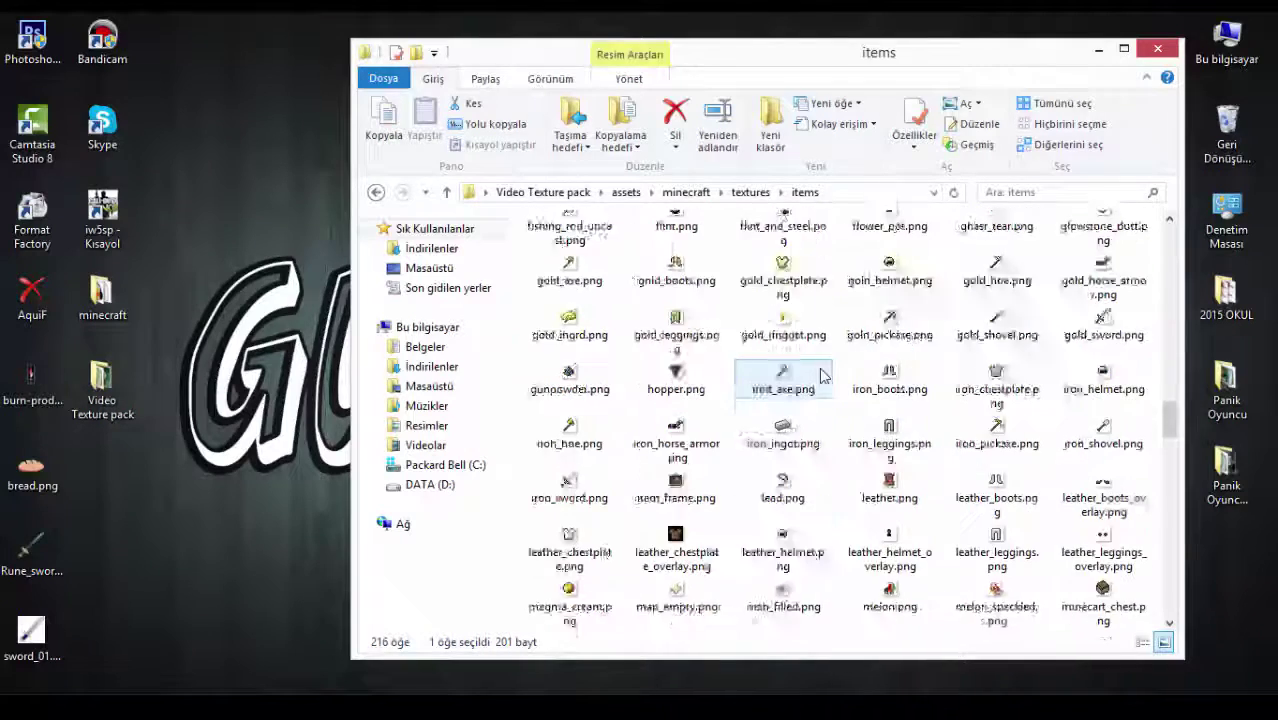
scroll(820, 374, down, 1)
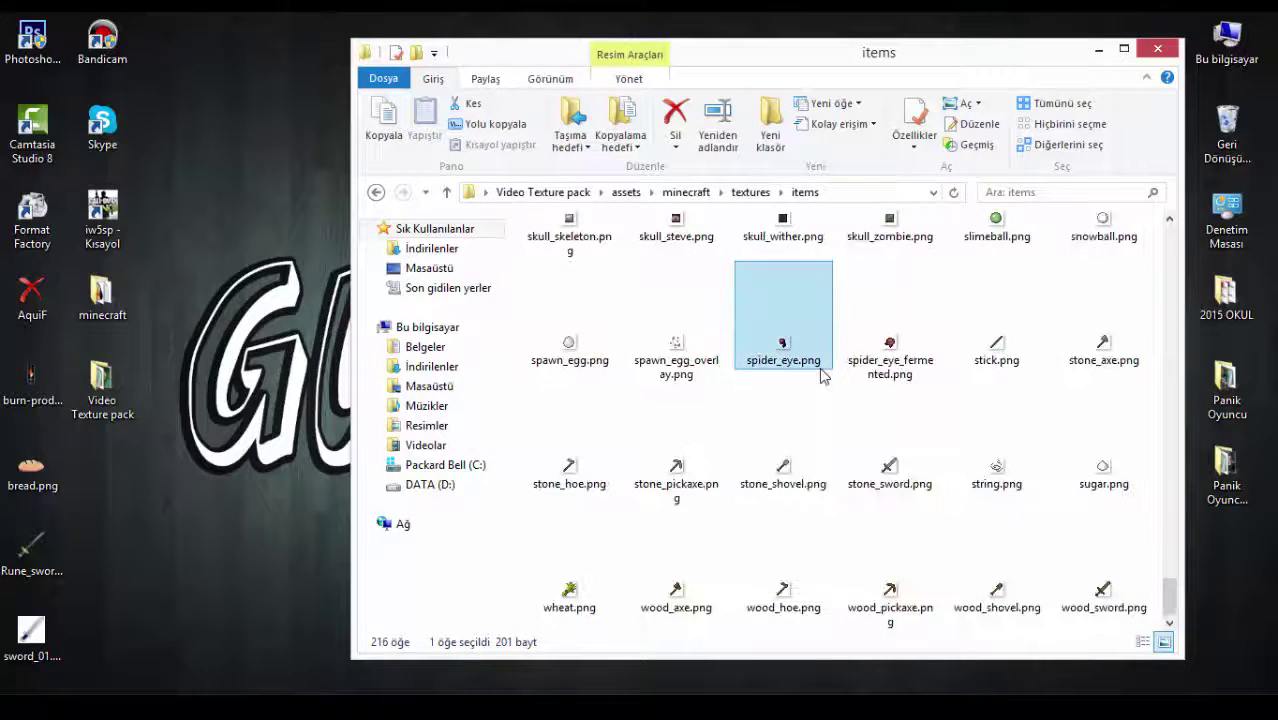
key(Right)
key(Right)
key(Right)
key(Right)
key(Right)
key(Right)
key(Right)
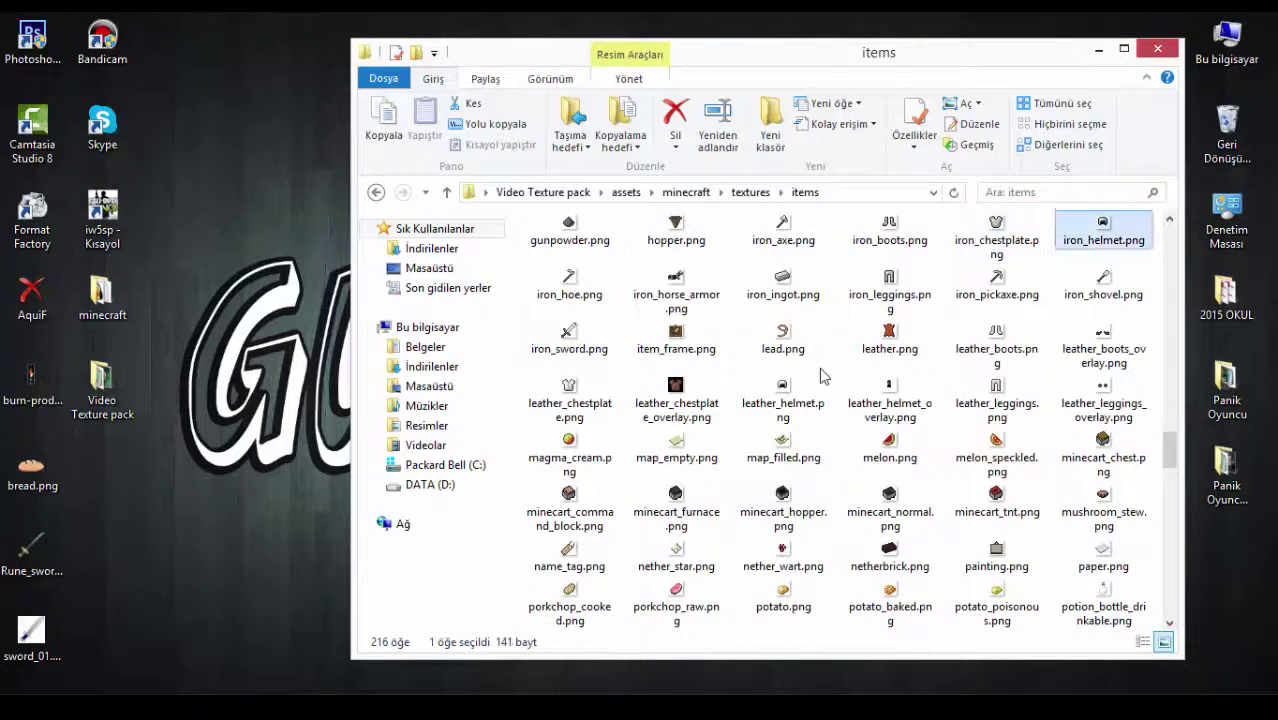
key(Right)
key(Right)
key(Right)
key(Right)
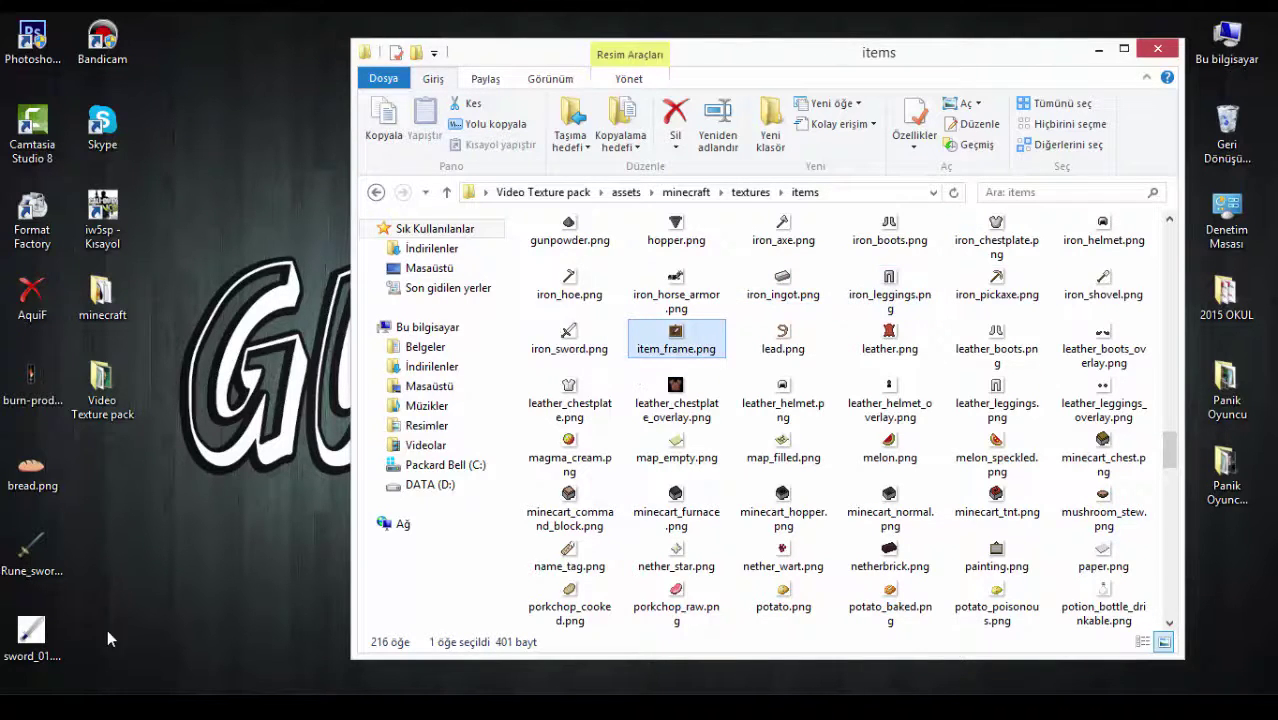
Delete bread.png, Rune_sword_detail.png and sword_01.png from the desktop, and try to delete burn-product-image.png as well.
drag(124, 630, 1, 447)
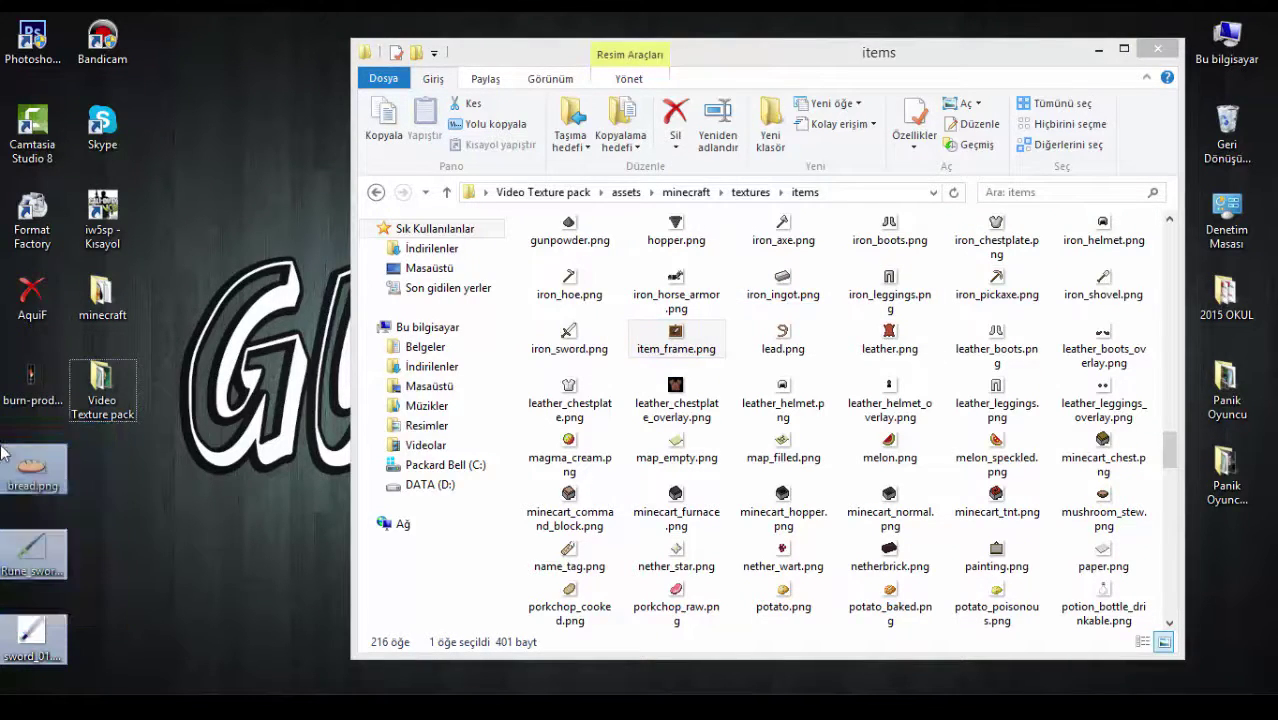
key(Delete)
click(18, 388)
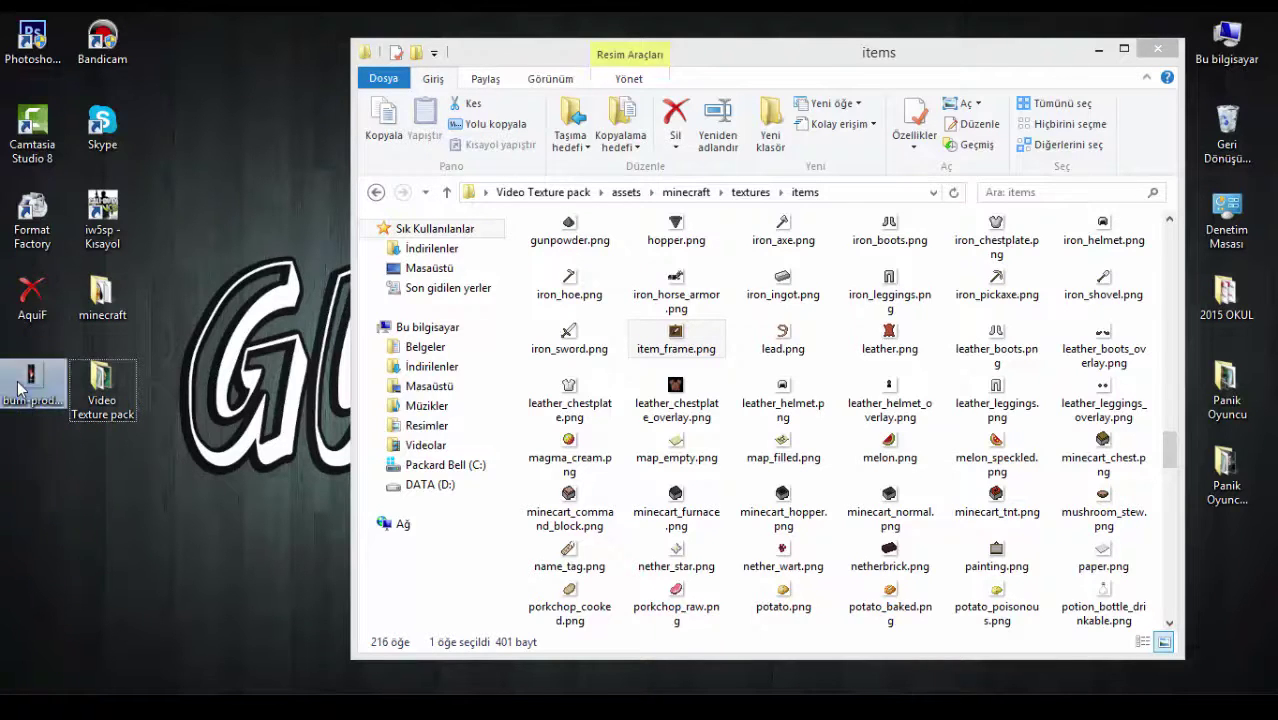
key(Delete)
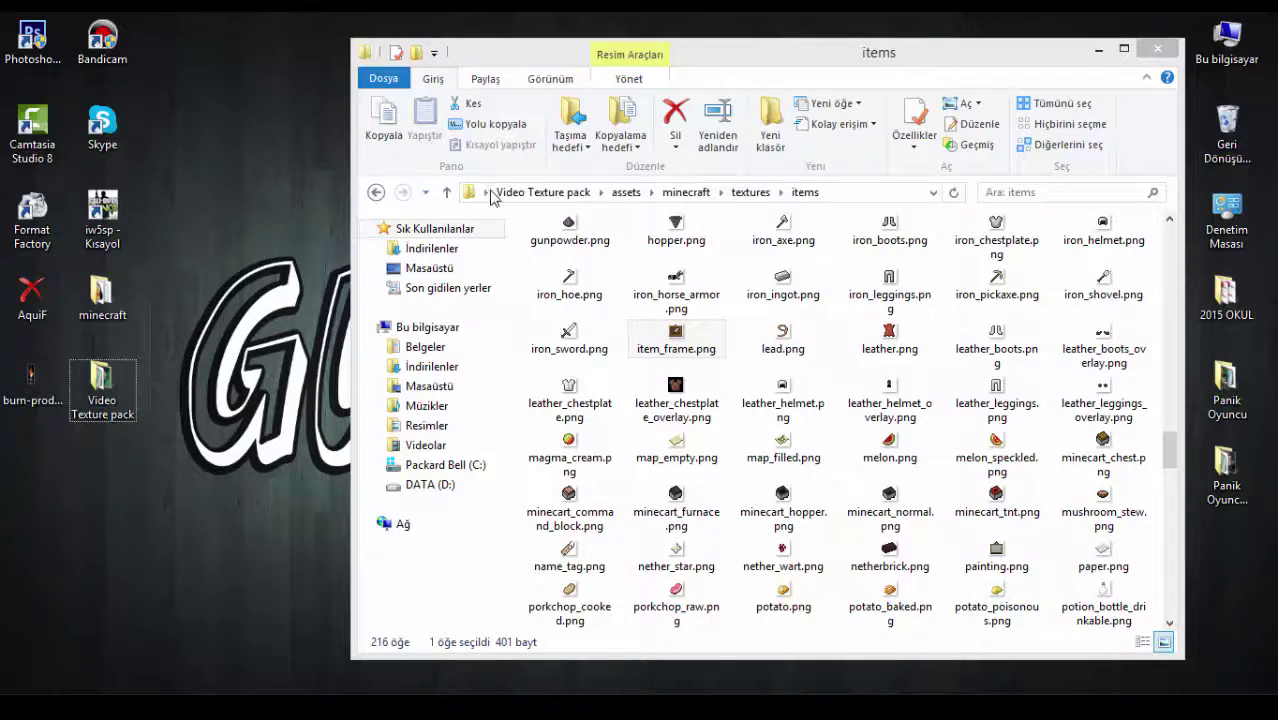
Pack the assets folder, pack.mcmeta, pack.png and readme.txt into a ZIP archive named Video Texture pack.zip.
click(543, 192)
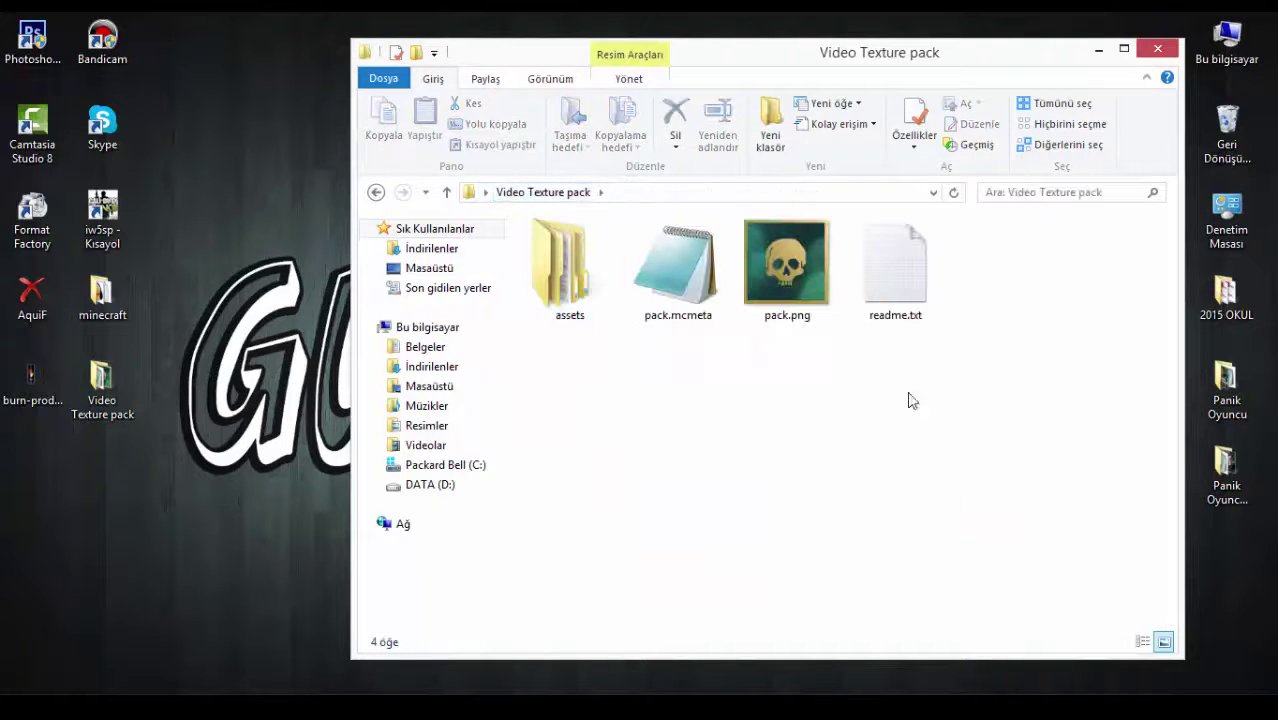
drag(980, 471, 577, 244)
right_click(578, 247)
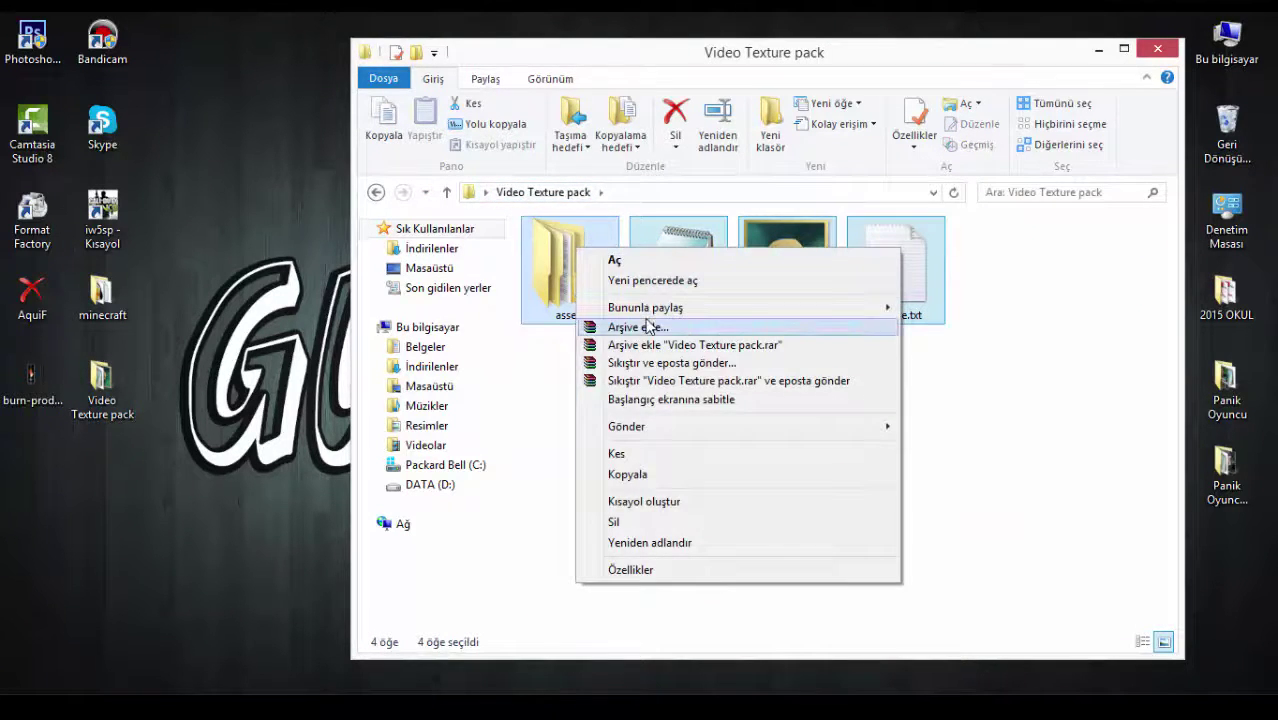
click(648, 327)
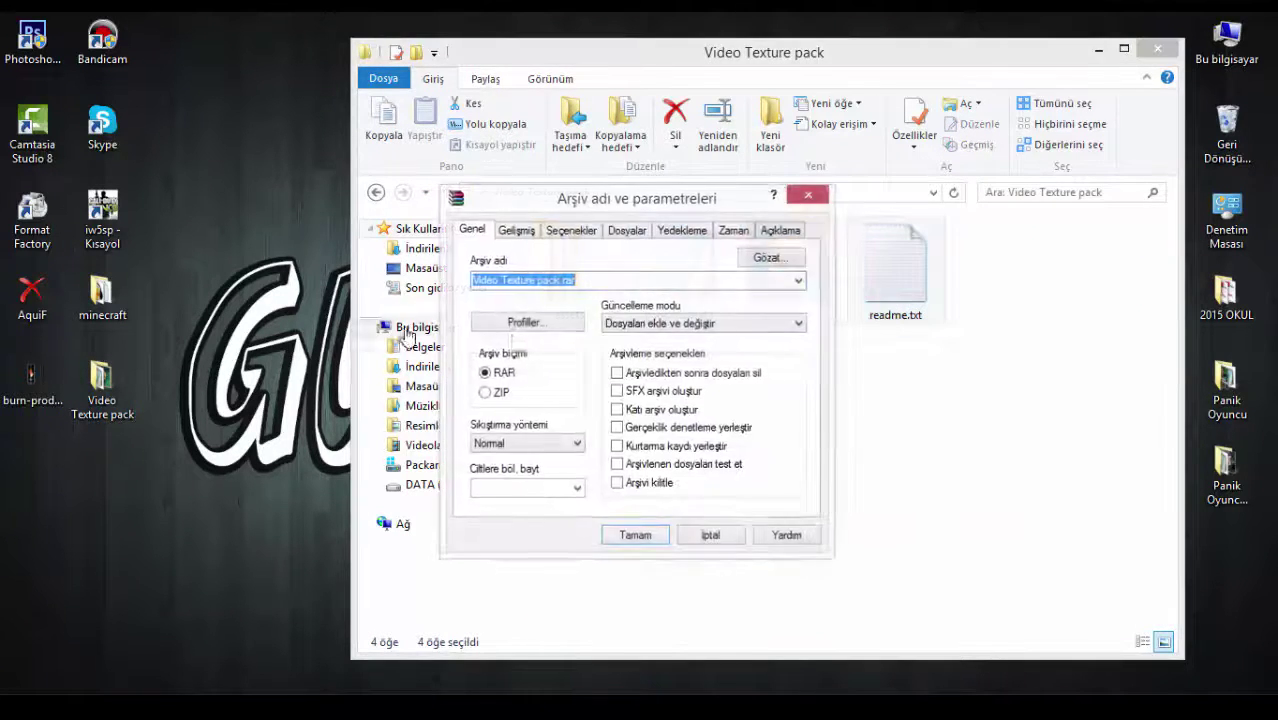
click(636, 535)
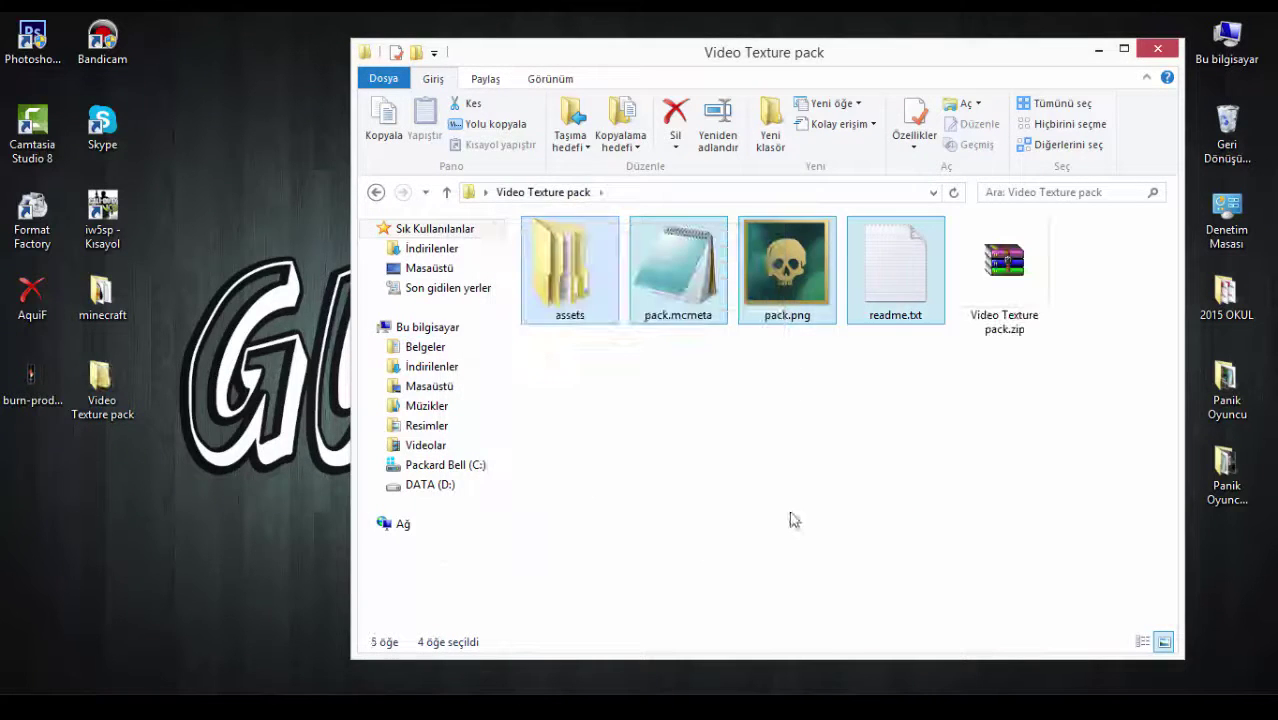
click(790, 520)
Switch to Minecraft 1.7.2 and open the resource pack folder from the Resource Packs options.
click(496, 688)
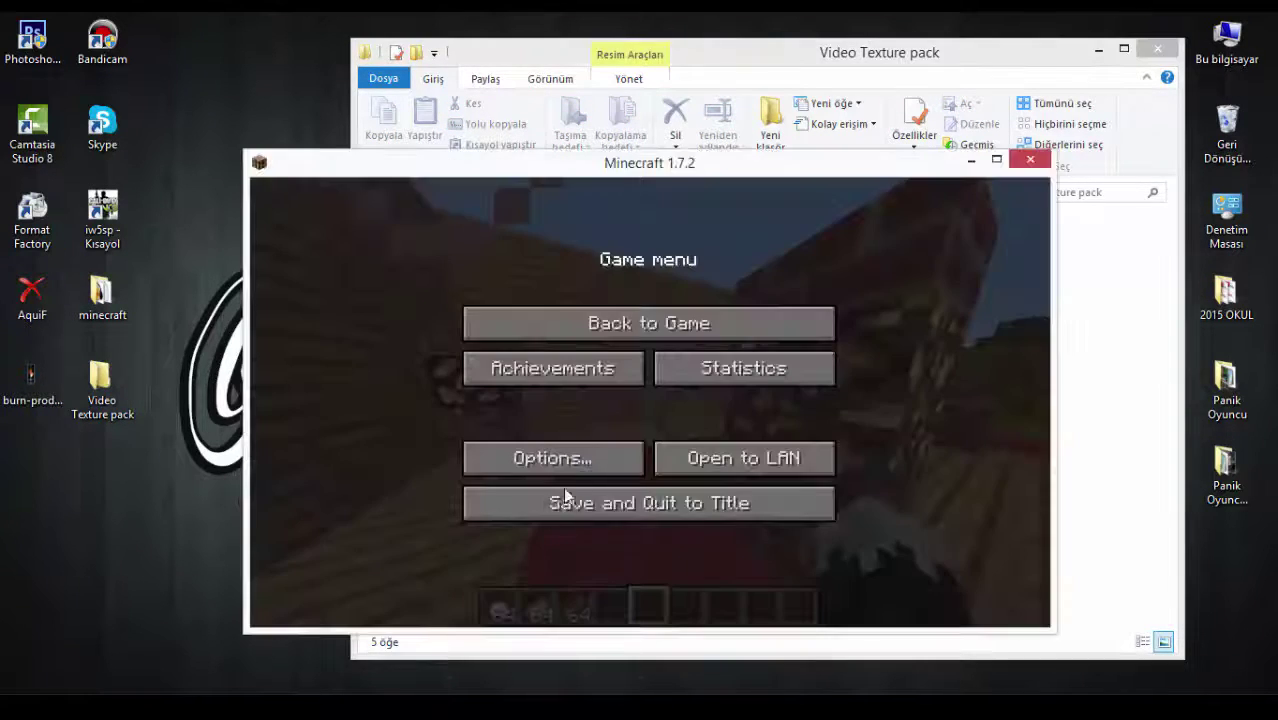
click(560, 460)
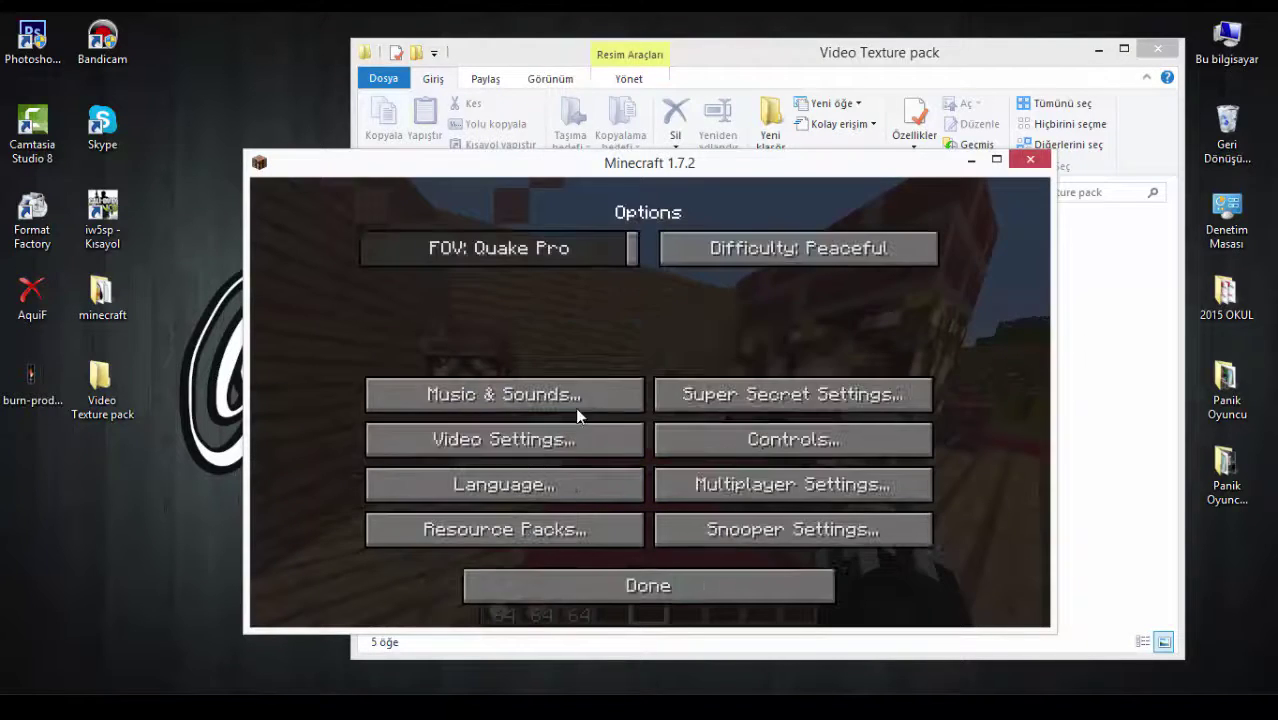
click(554, 532)
click(541, 556)
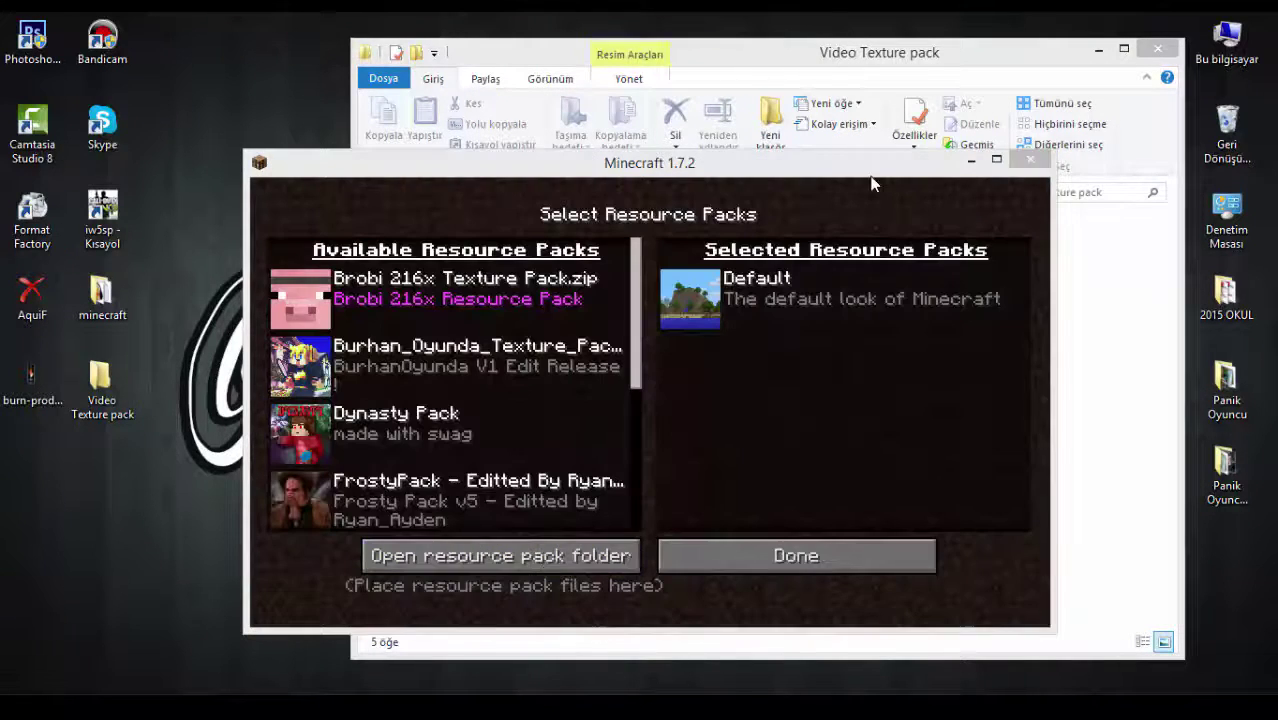
Move the resourcepacks window aside and transfer Video Texture pack.zip into the resourcepacks folder.
drag(913, 80, 605, 83)
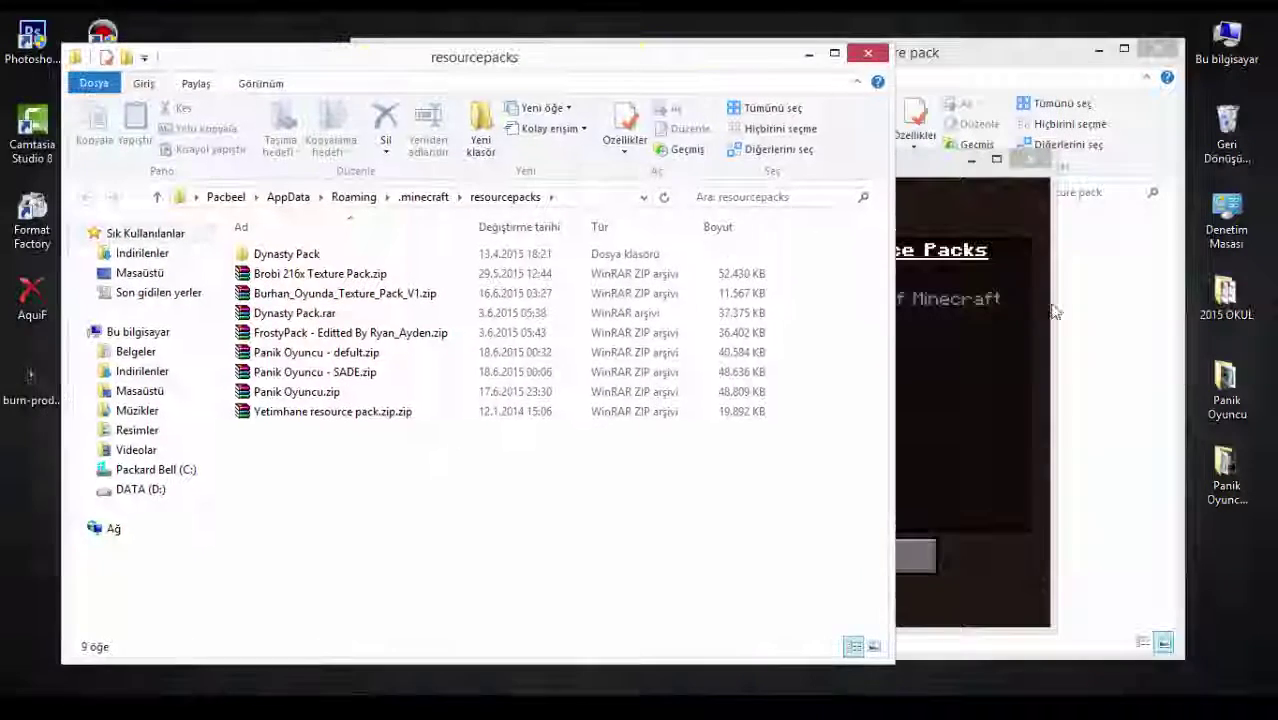
click(975, 287)
drag(1008, 287, 251, 485)
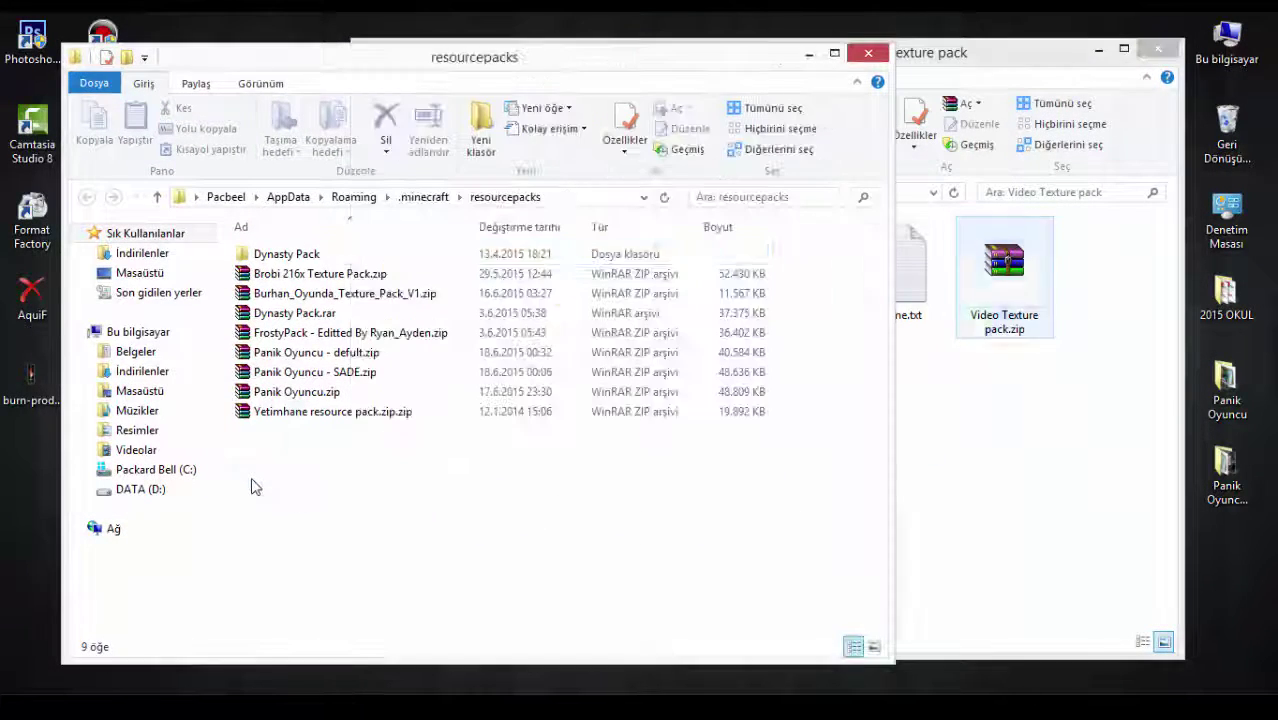
Close the resourcepacks window and activate Video Texture pack.zip in Minecraft's resource pack selection.
click(866, 53)
click(300, 450)
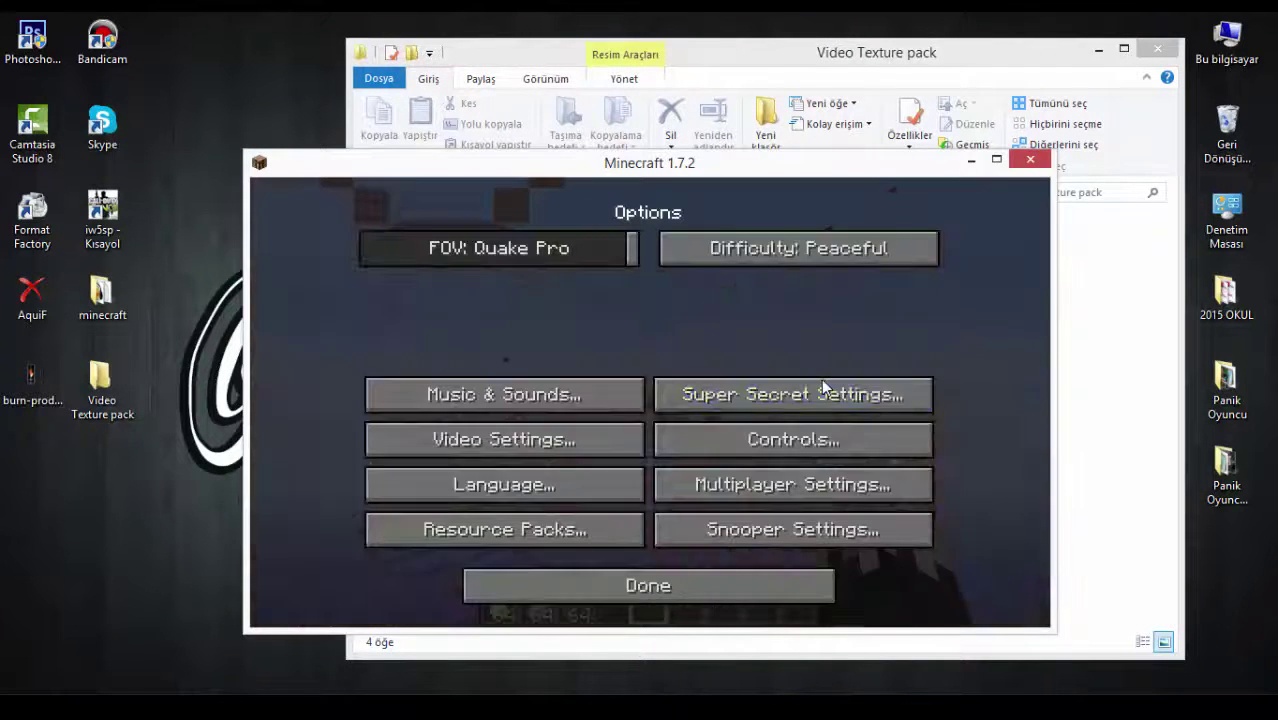
click(602, 538)
scroll(536, 407, down, 2)
scroll(545, 410, down, 3)
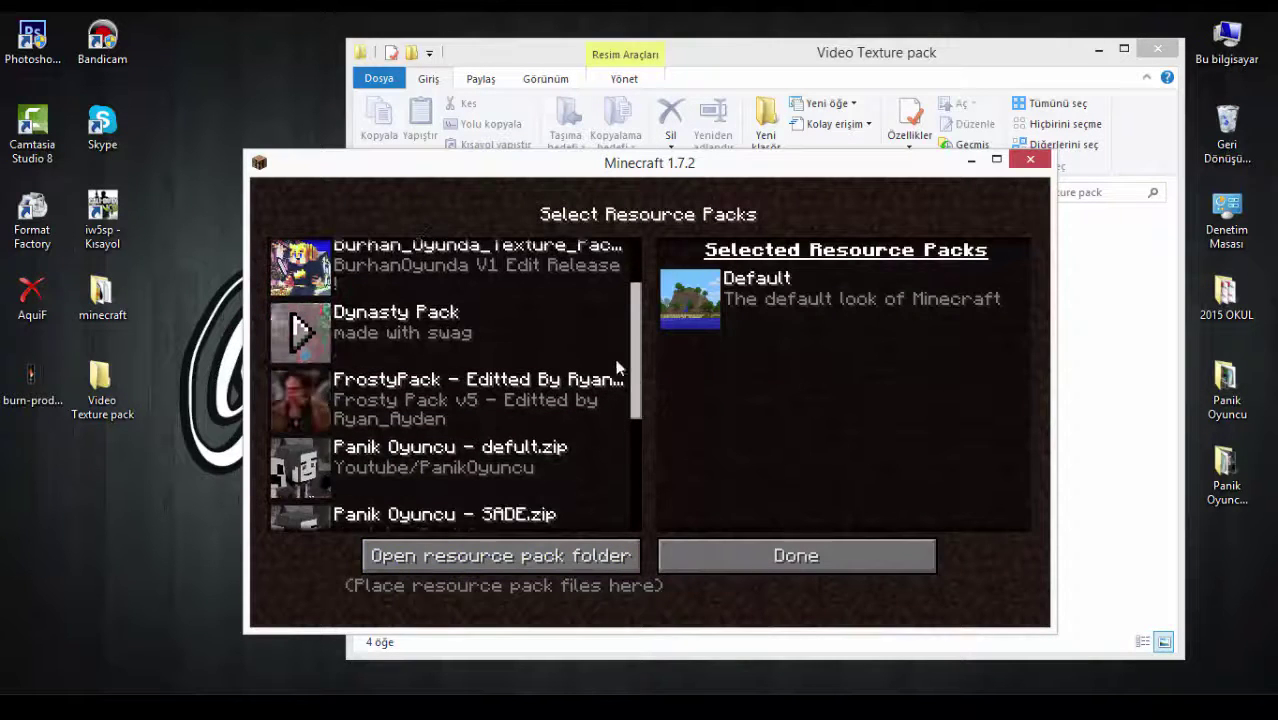
drag(637, 386, 640, 502)
scroll(534, 441, down, 1)
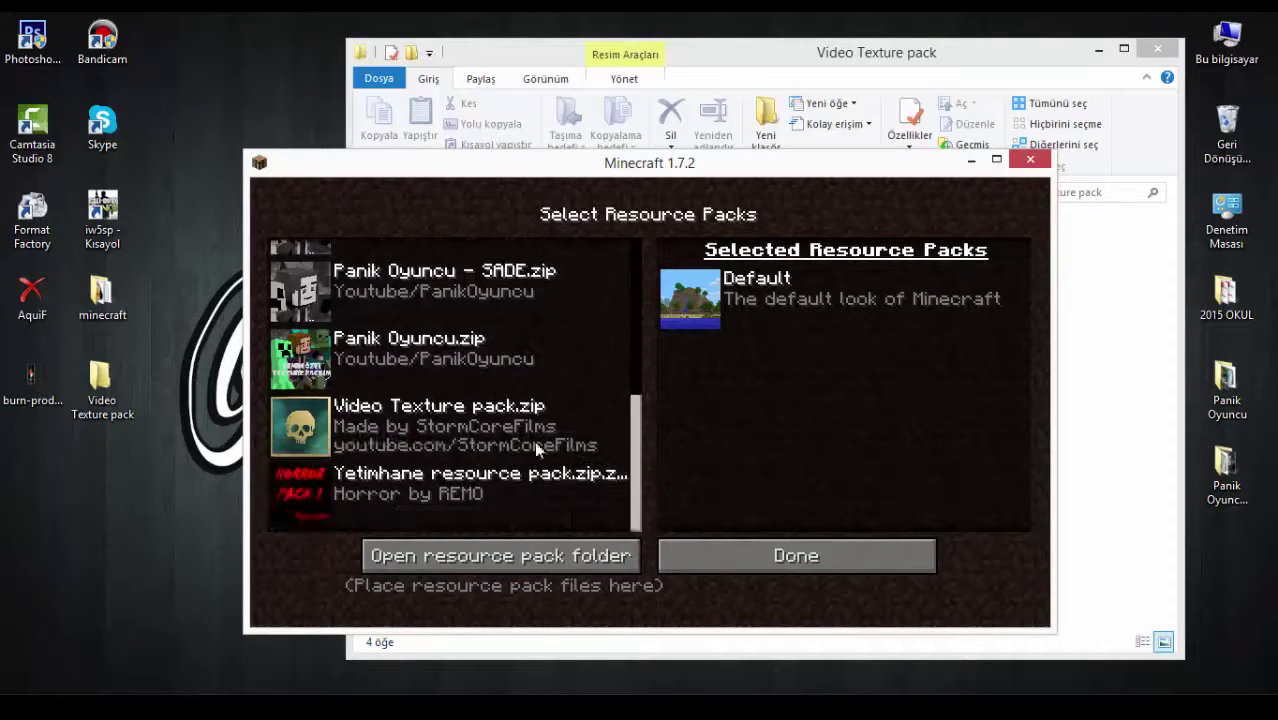
click(305, 437)
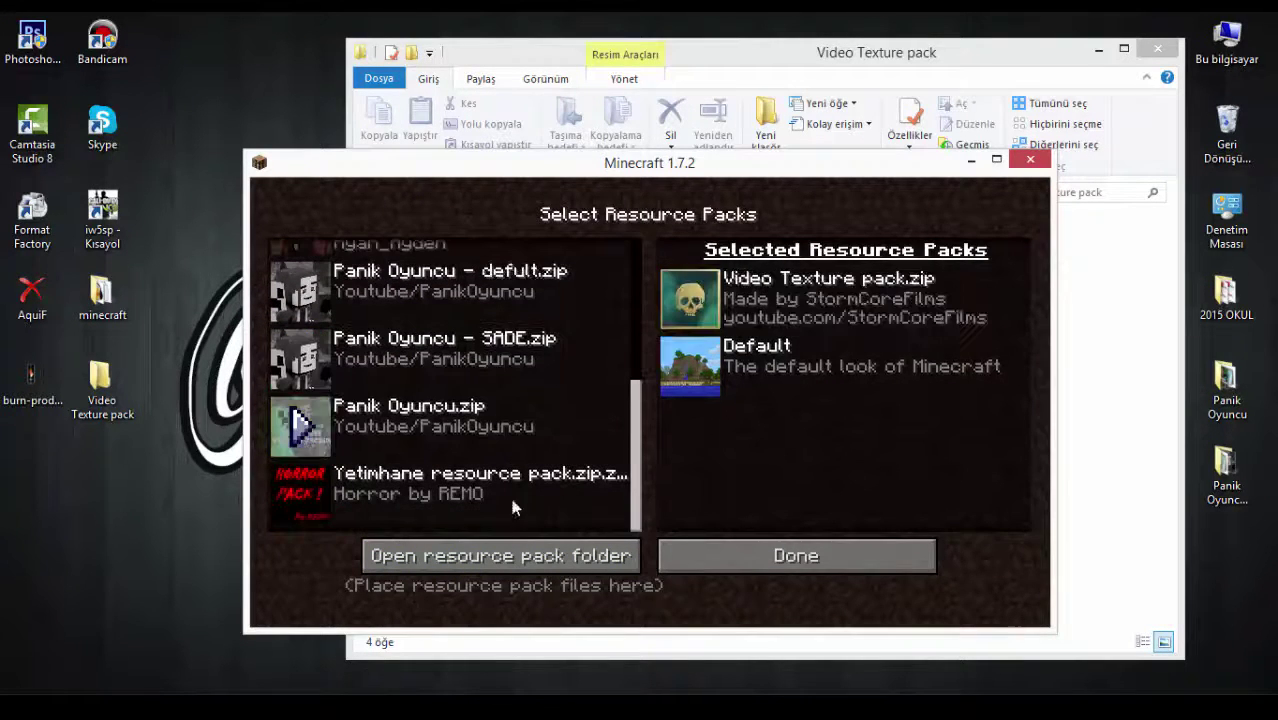
click(843, 550)
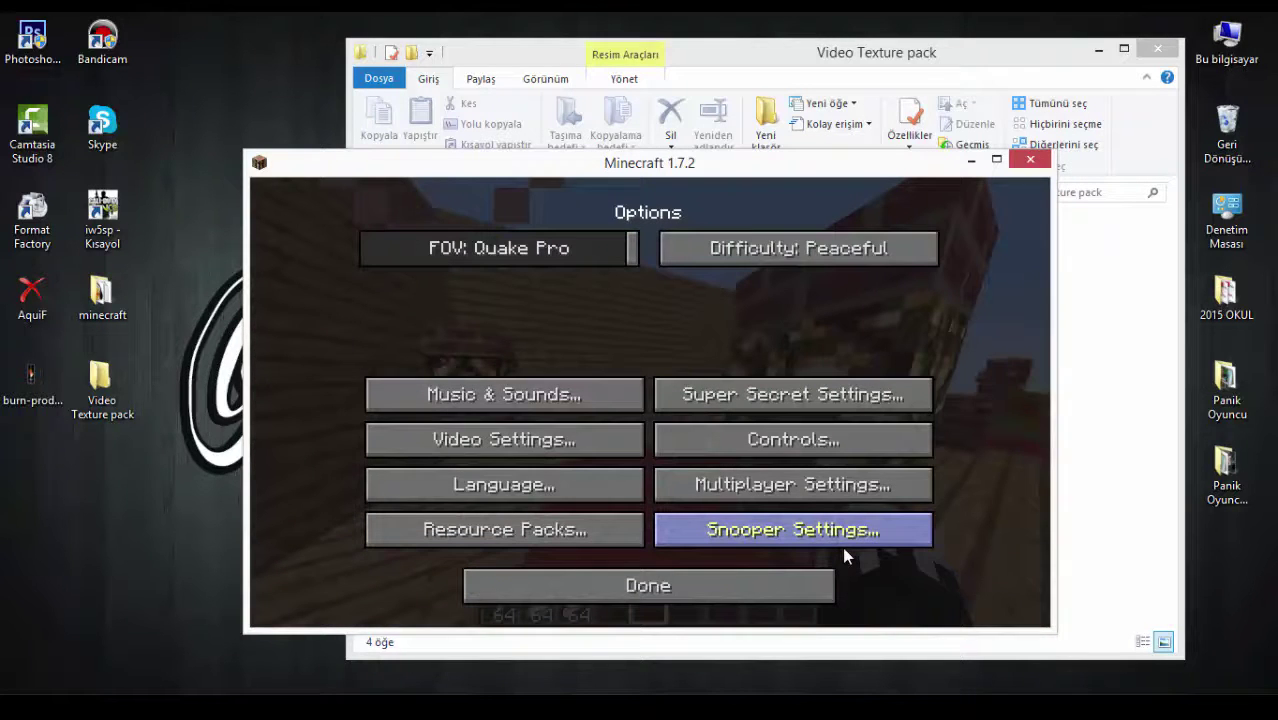
Leave the options, maximize the Minecraft window and resume the game.
click(613, 594)
click(700, 323)
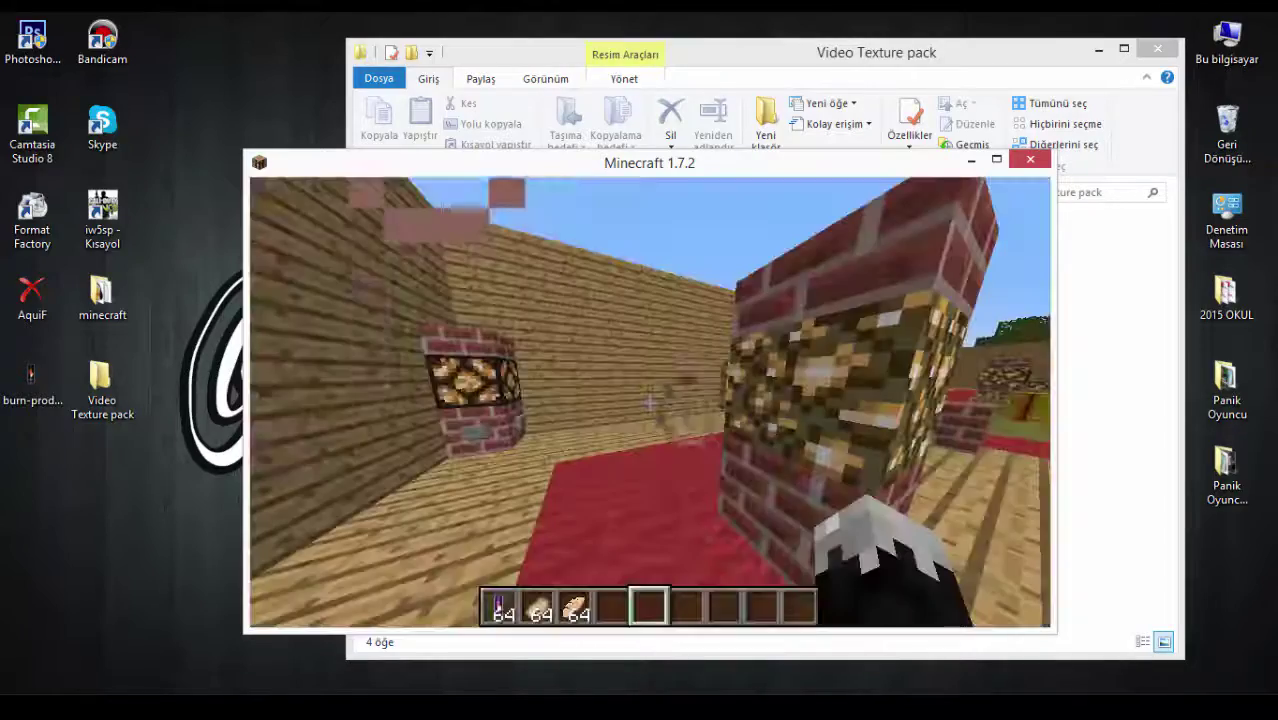
key(Escape)
double_click(550, 169)
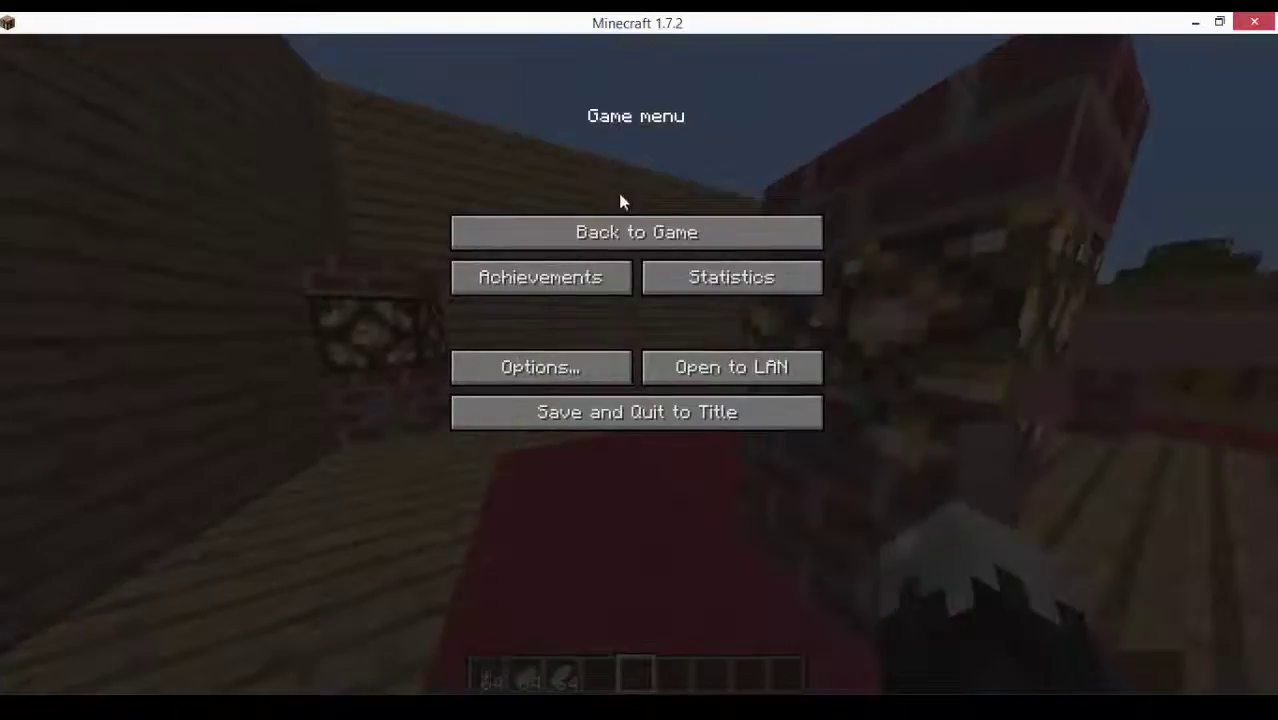
click(625, 228)
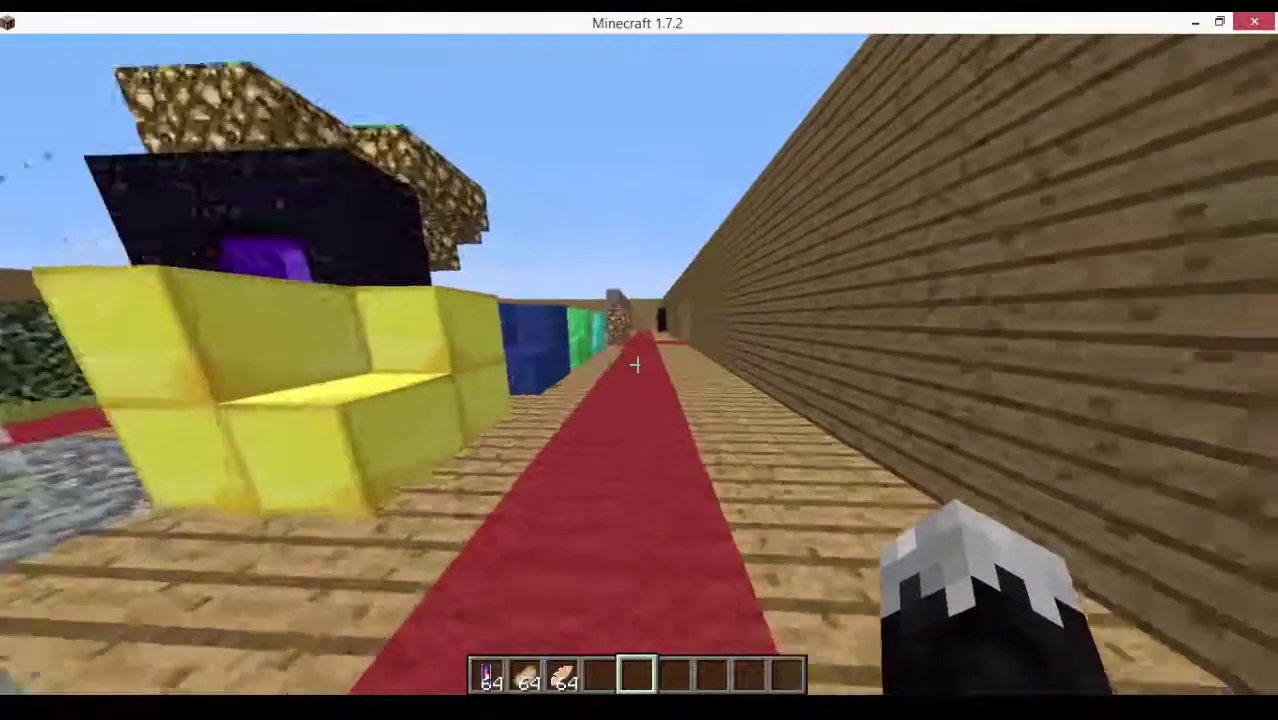
Set the video settings to render distance 3 Tiny+, max framerate 40 fps and Fast graphics, and return to the game.
key(Escape)
click(540, 367)
click(509, 329)
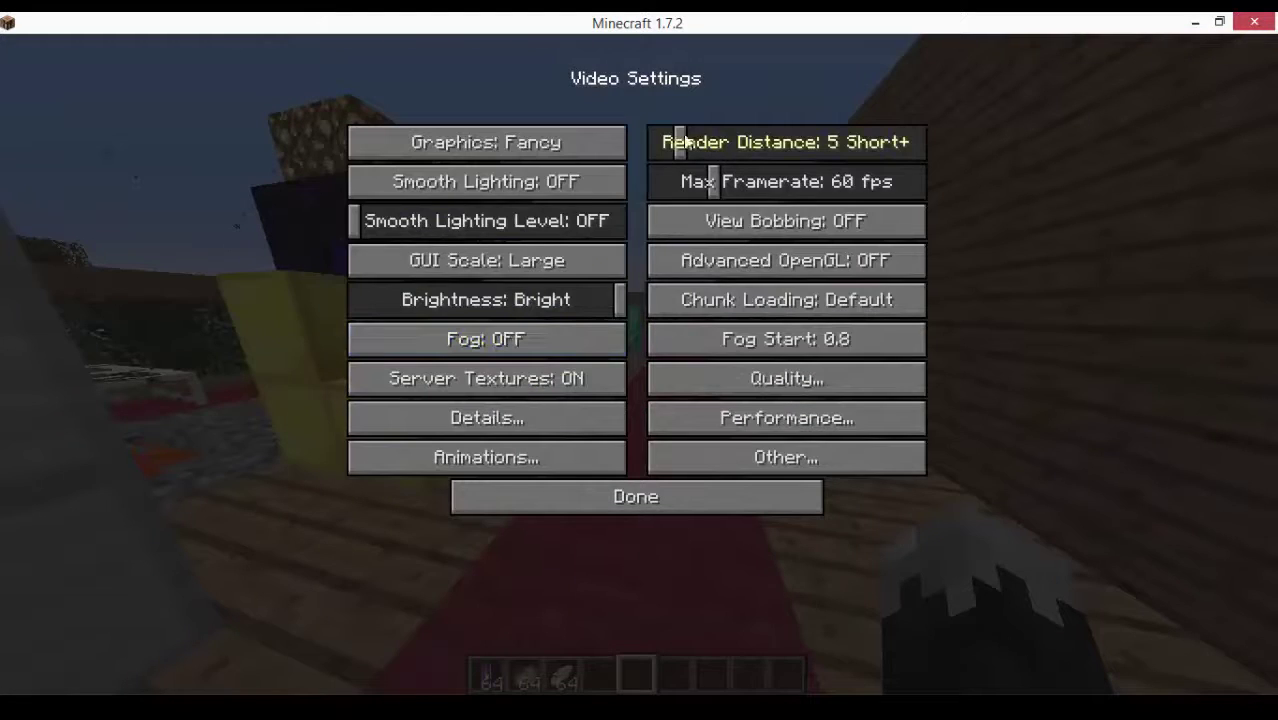
drag(673, 137, 662, 142)
drag(715, 178, 700, 183)
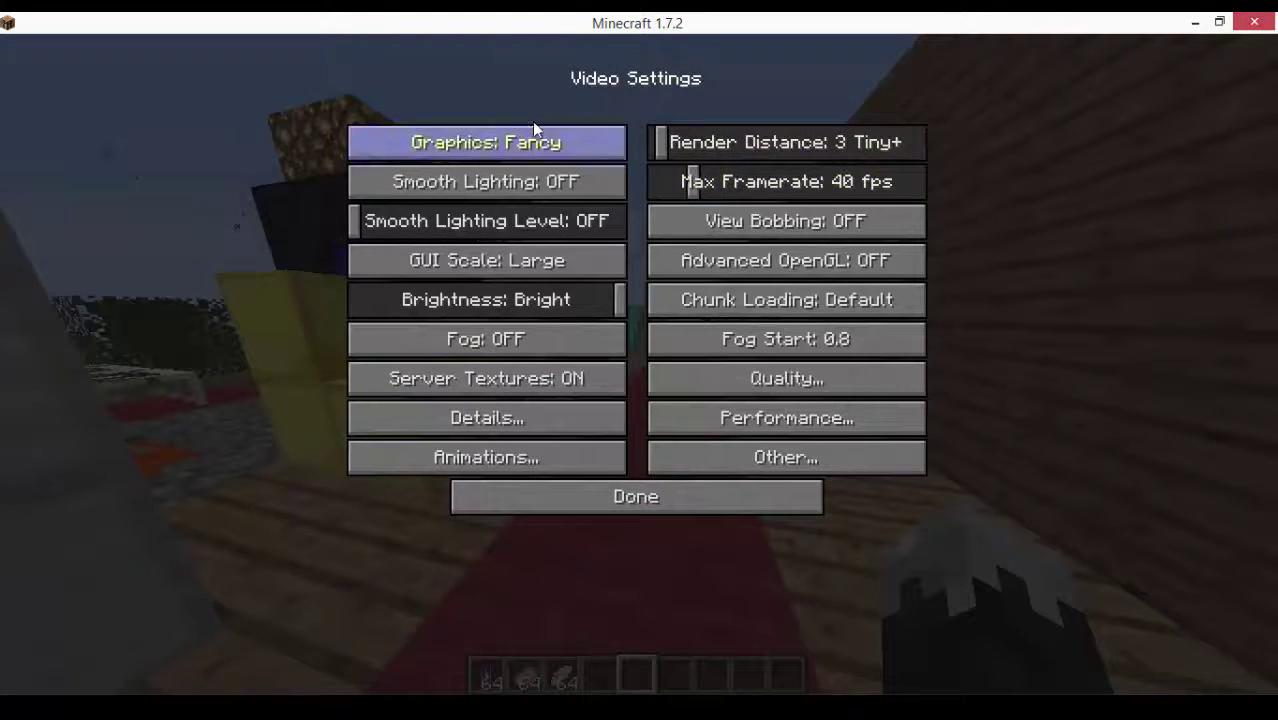
click(560, 145)
key(Escape)
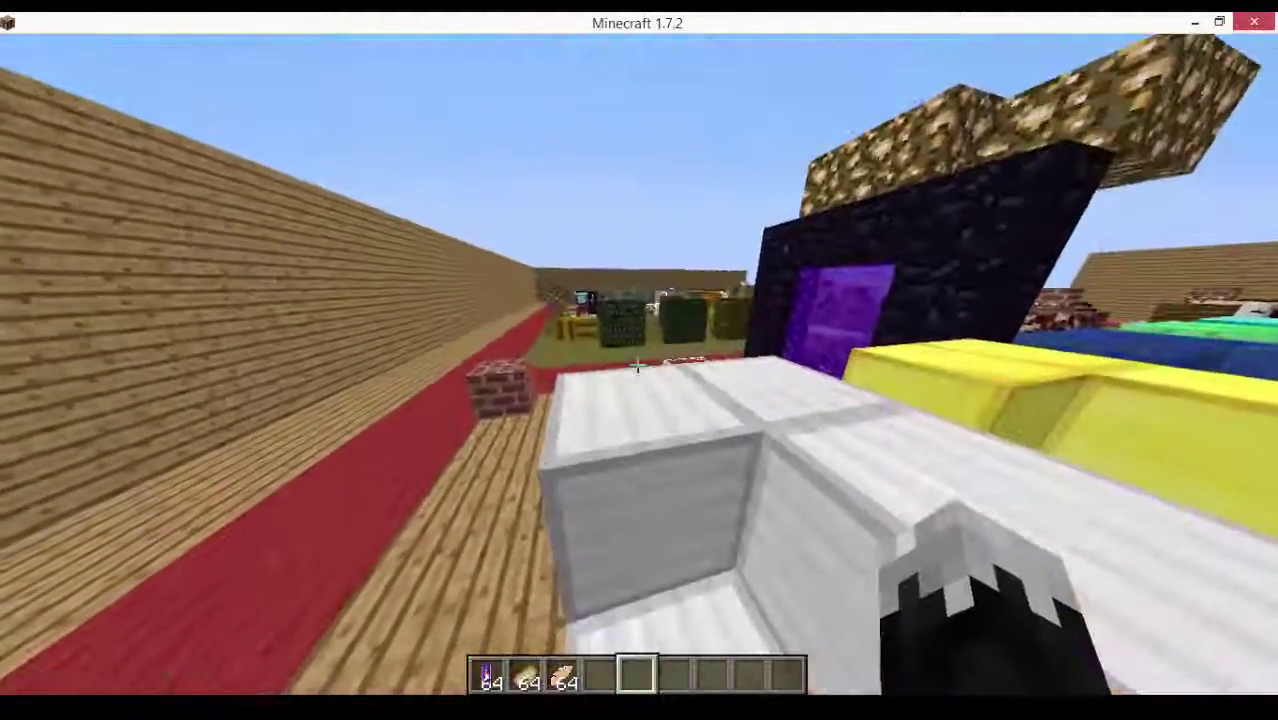
Turn all animations off in the video settings and return to the game.
key(Escape)
click(566, 366)
click(491, 336)
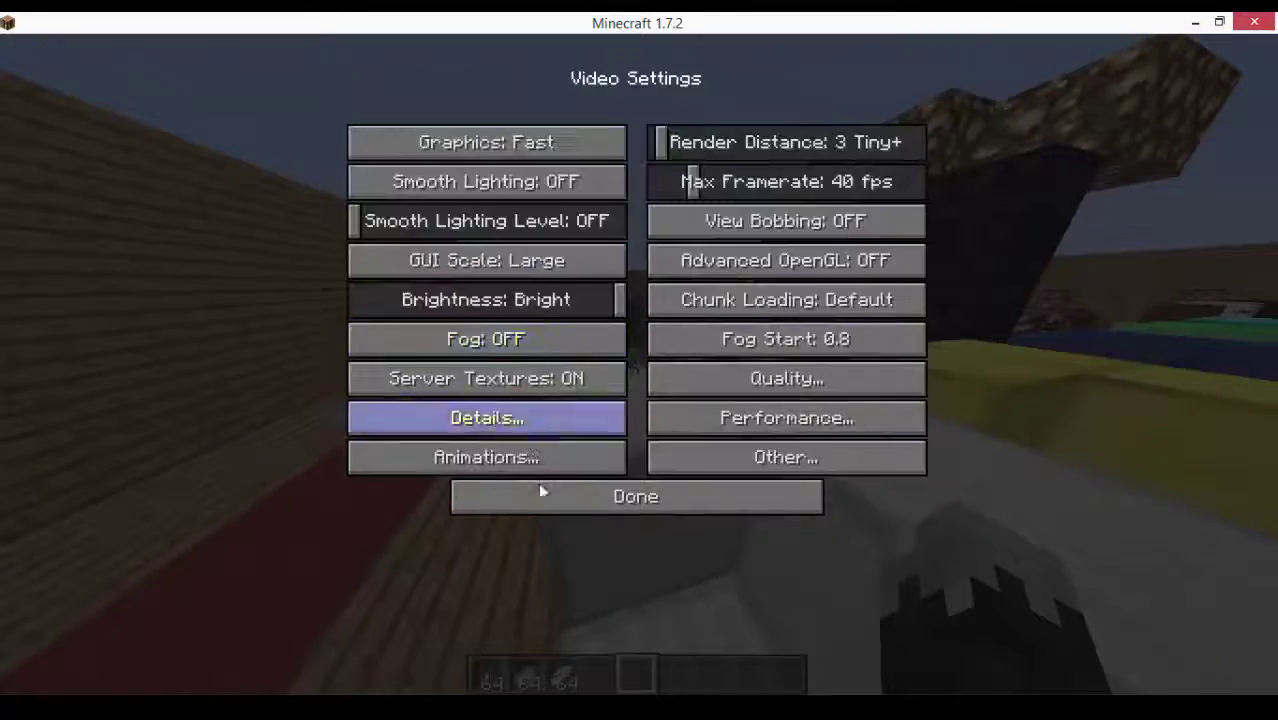
click(505, 459)
click(560, 496)
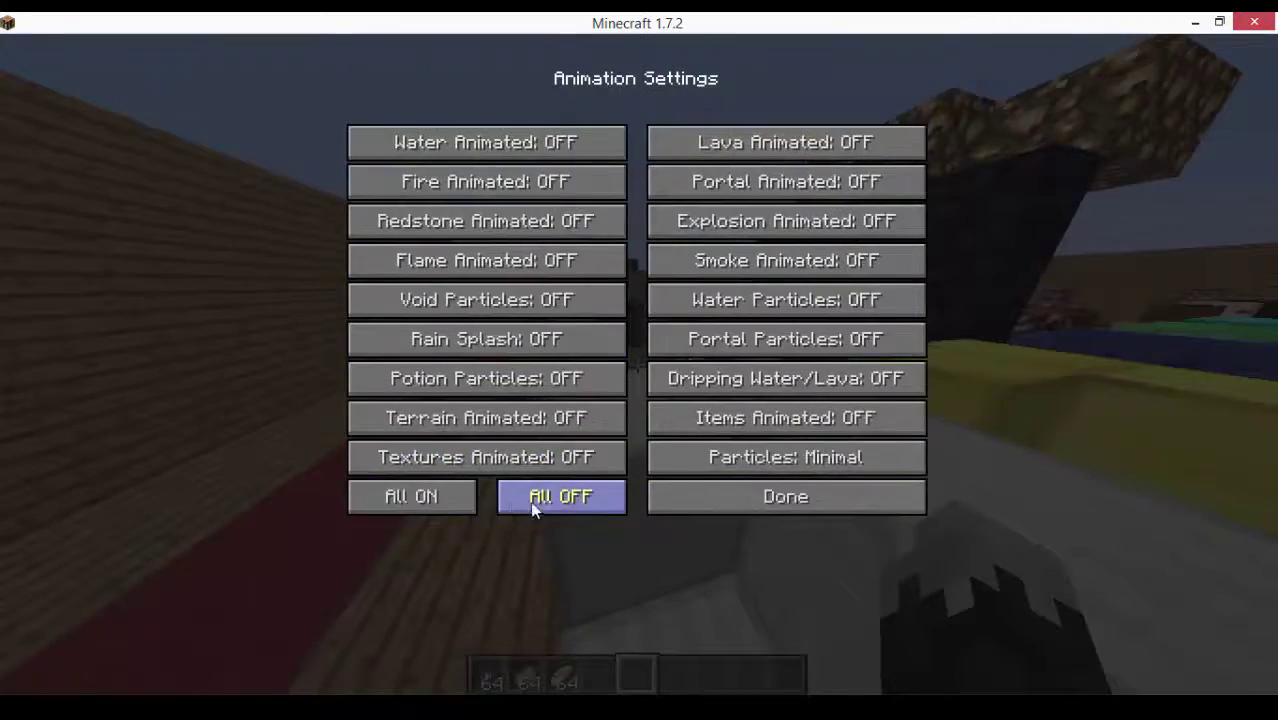
key(Escape)
Replace the hotbar stacks with a golden apple and bread from the creative inventory, and show the Tools category.
key(w)
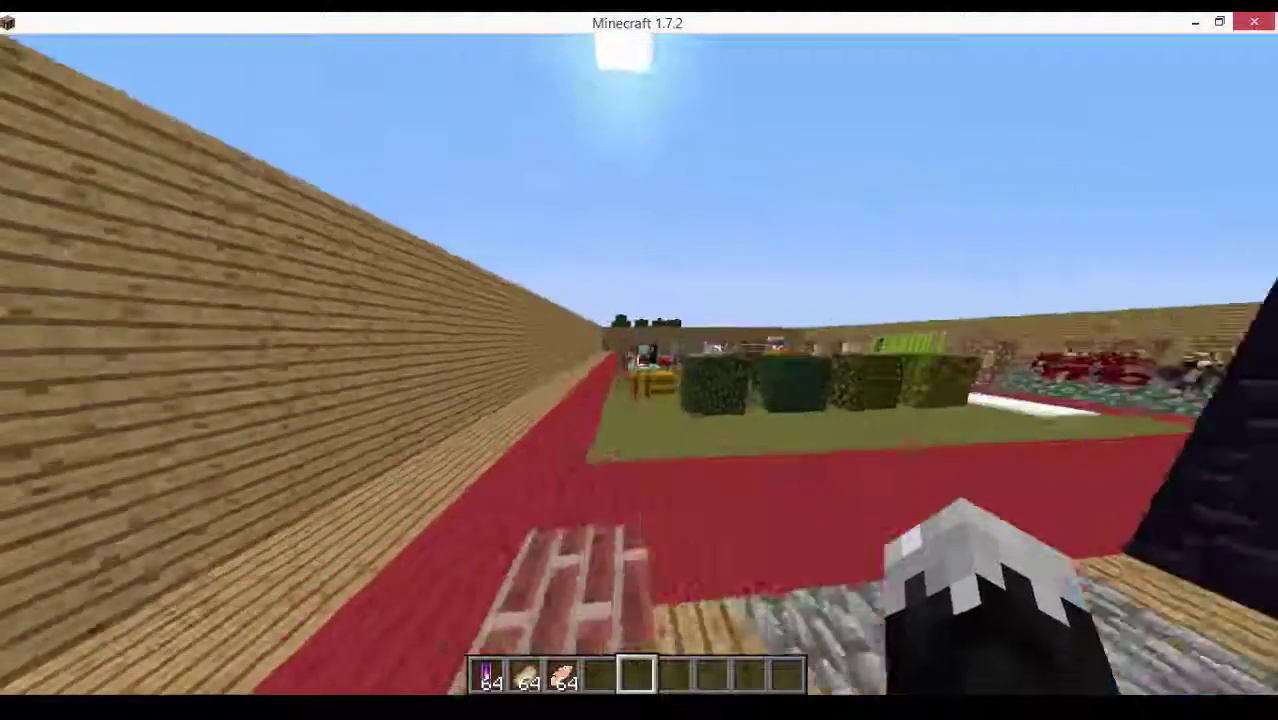
key(w)
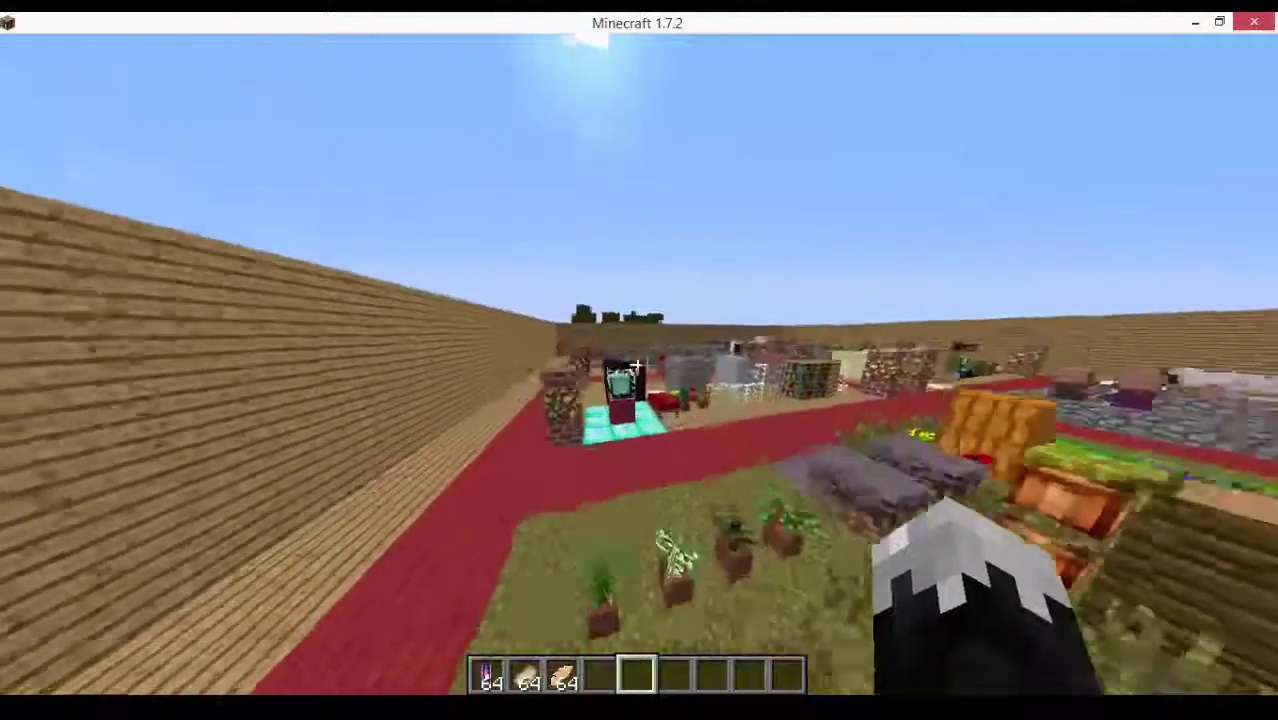
key(e)
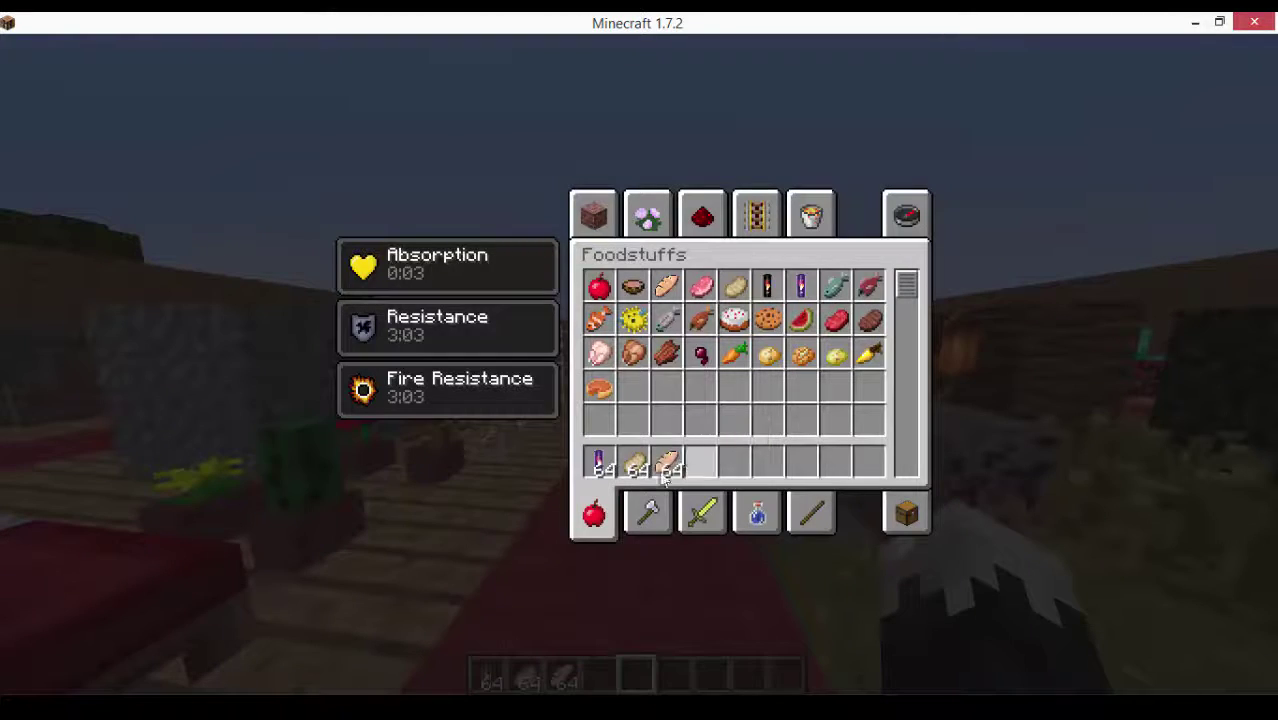
click(634, 463)
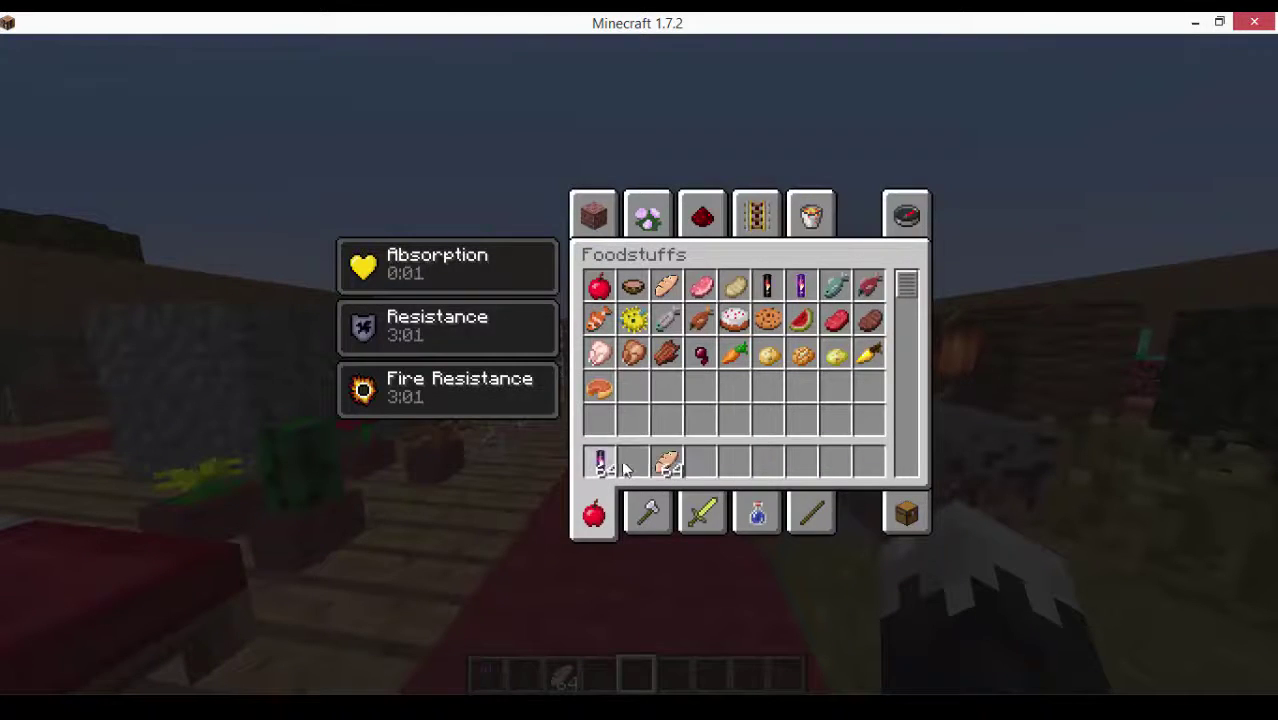
click(700, 420)
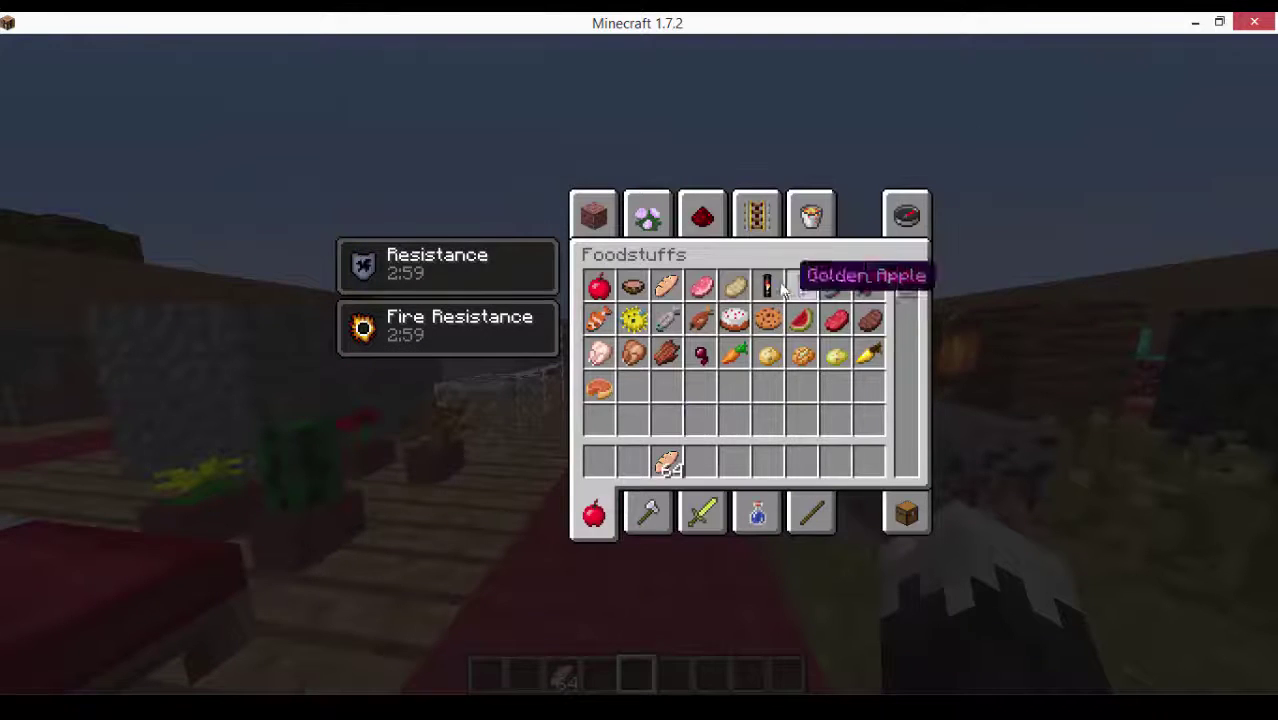
key(1)
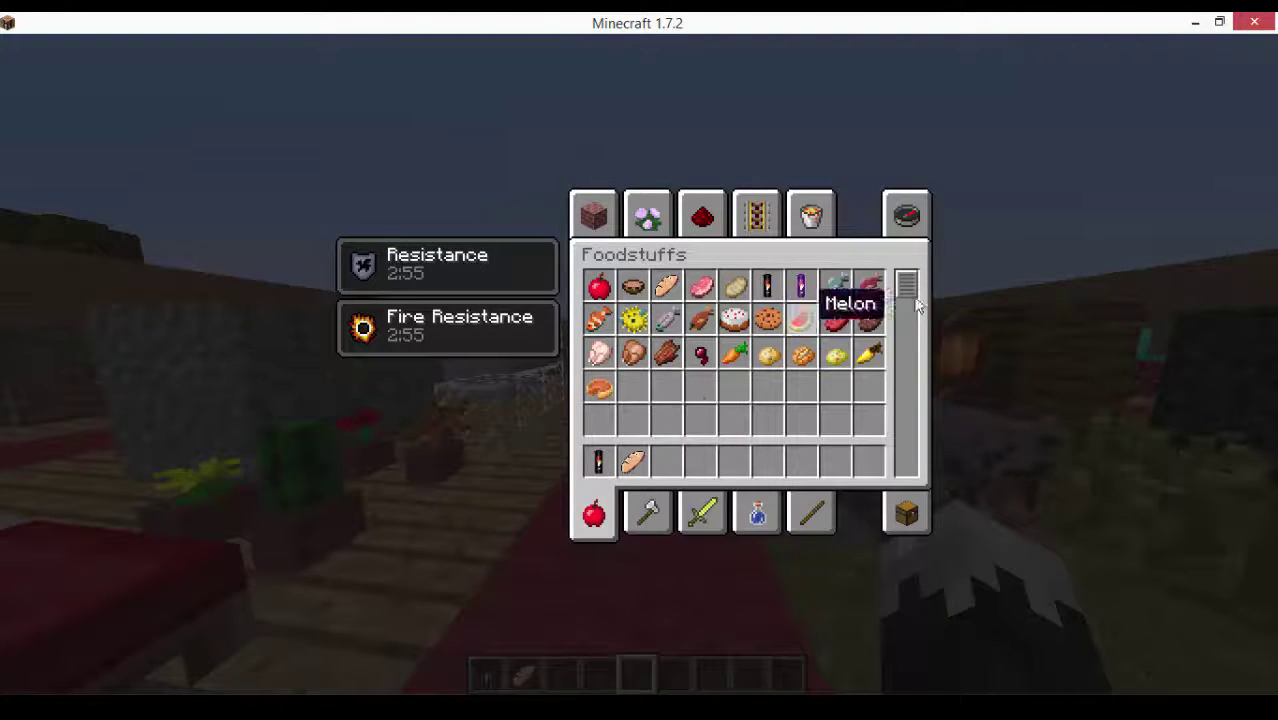
click(648, 510)
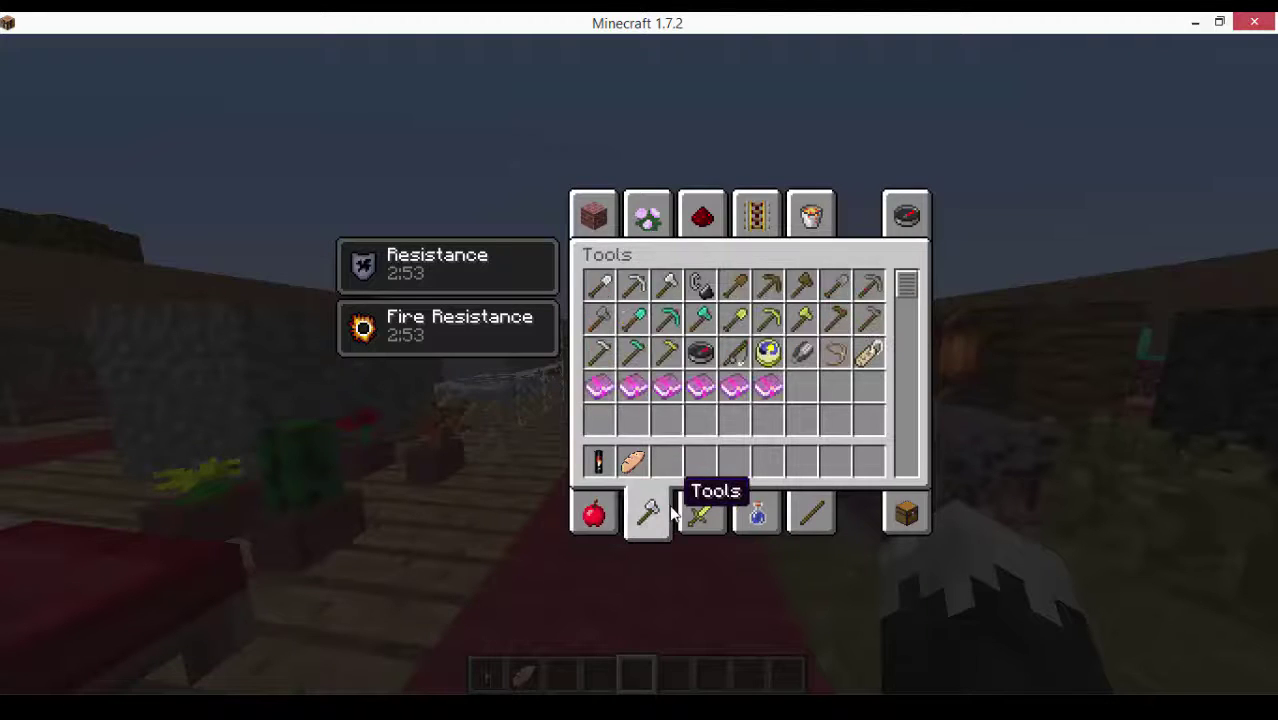